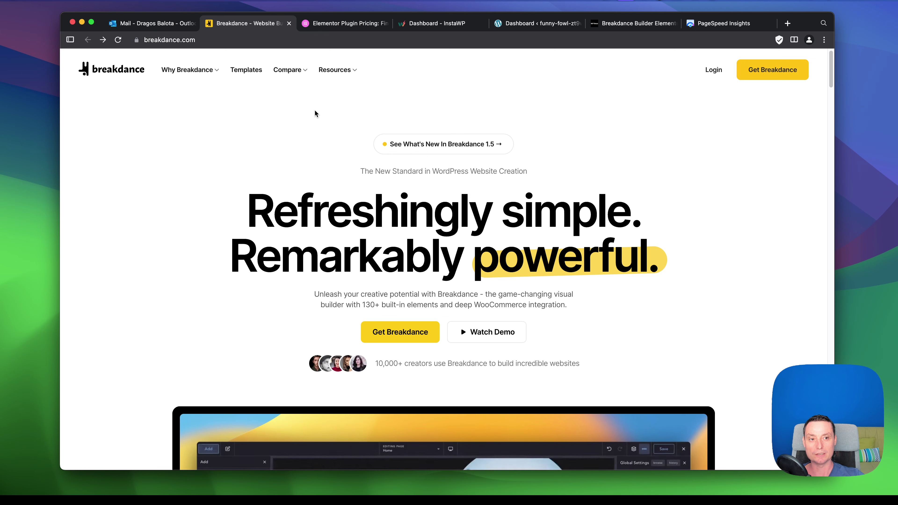
Open Get Breakdance and scroll through the Free and Pro pricing cards.
{"action": "scroll", "coordinate": [471, 117], "scroll_direction": "down", "scroll_amount": 3}
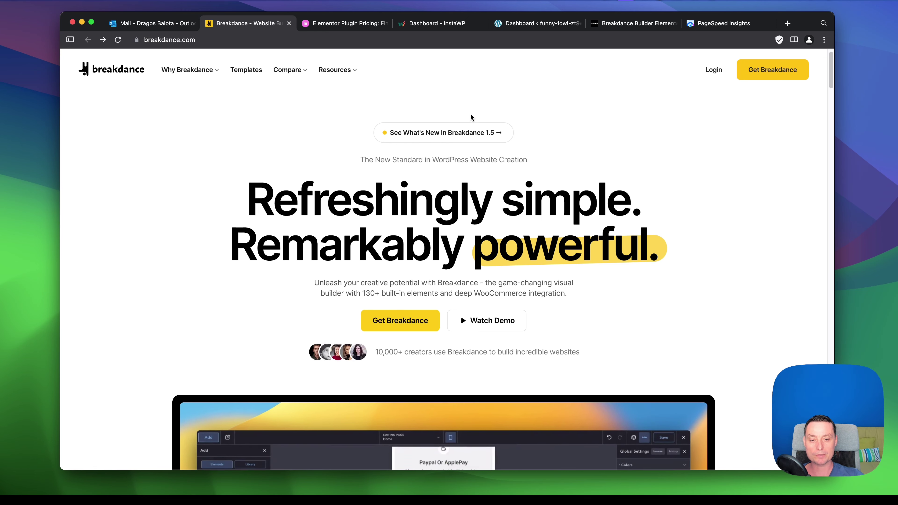
{"action": "scroll", "coordinate": [471, 117], "scroll_direction": "down", "scroll_amount": 1}
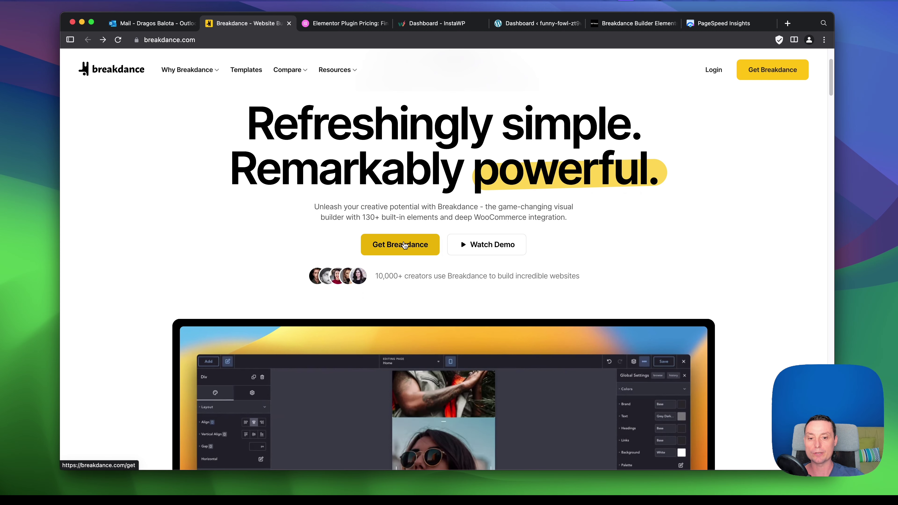
{"action": "left_click", "coordinate": [405, 245]}
{"action": "scroll", "coordinate": [473, 188], "scroll_direction": "down", "scroll_amount": 5}
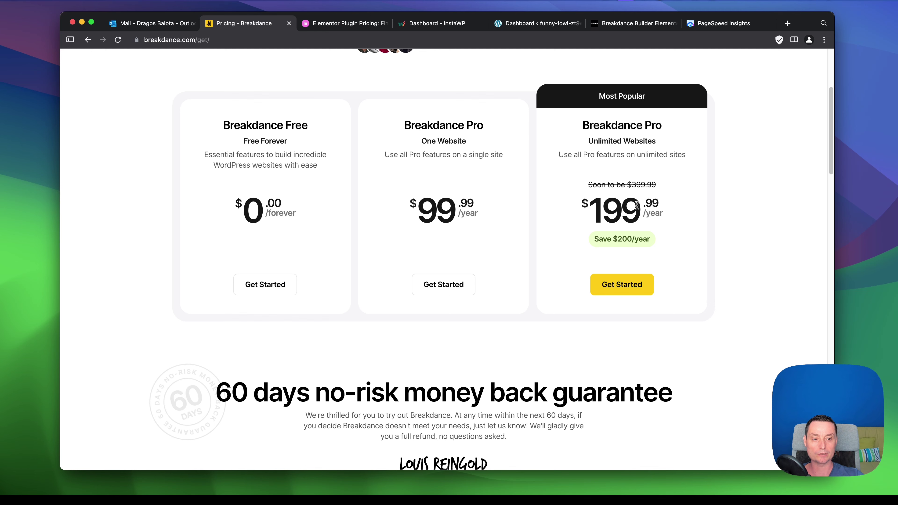
{"action": "scroll", "coordinate": [630, 219], "scroll_direction": "down", "scroll_amount": 3}
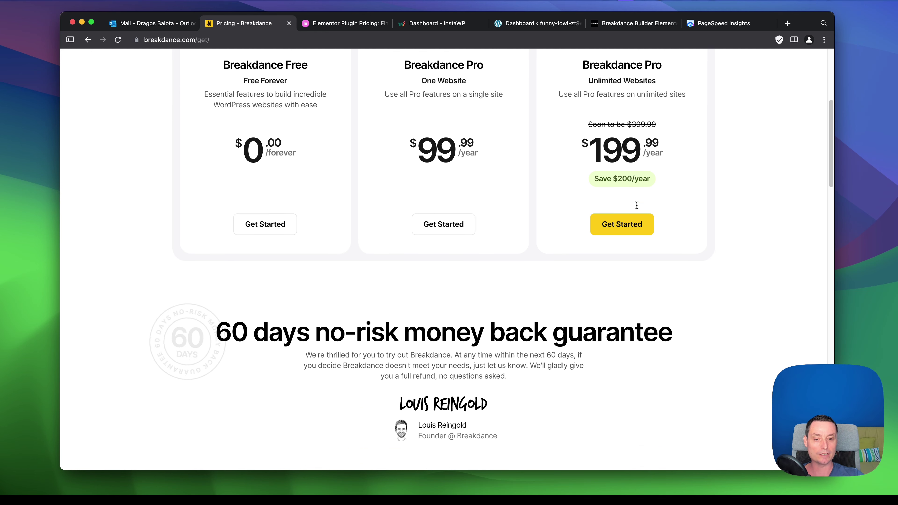
{"action": "scroll", "coordinate": [620, 229], "scroll_direction": "up", "scroll_amount": 5}
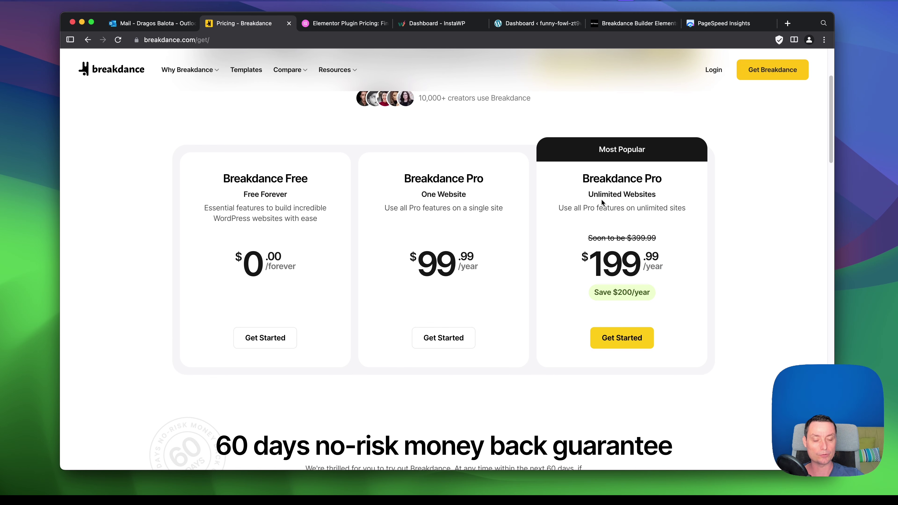
{"action": "scroll", "coordinate": [601, 201], "scroll_direction": "down", "scroll_amount": 3}
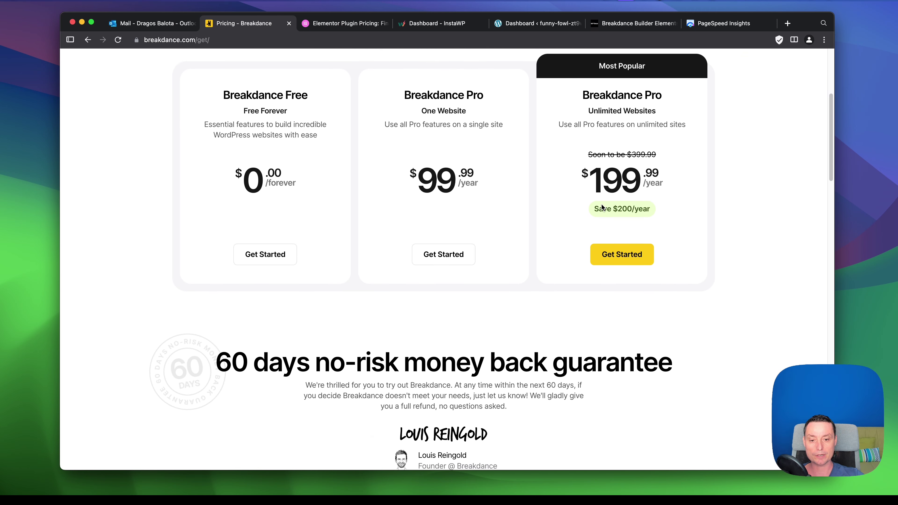
{"action": "scroll", "coordinate": [602, 207], "scroll_direction": "up", "scroll_amount": 7}
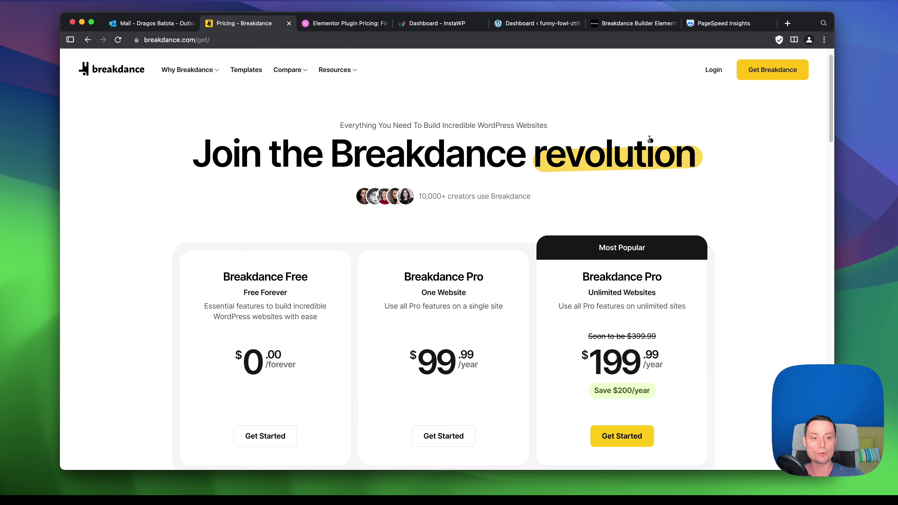
{"action": "scroll", "coordinate": [265, 258], "scroll_direction": "down", "scroll_amount": 7}
Choose Breakdance Free, enter the account email and details, and submit Free Download.
{"action": "left_click", "coordinate": [265, 259]}
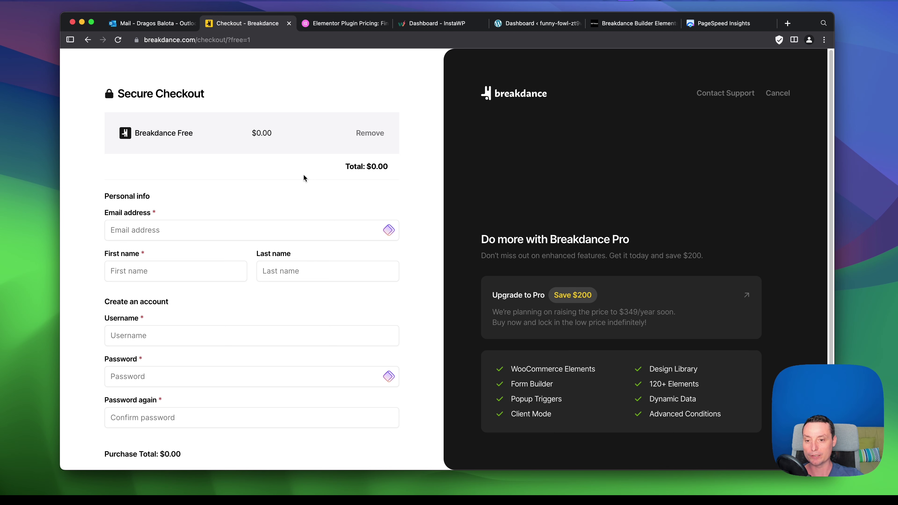
{"action": "scroll", "coordinate": [294, 166], "scroll_direction": "down", "scroll_amount": 1}
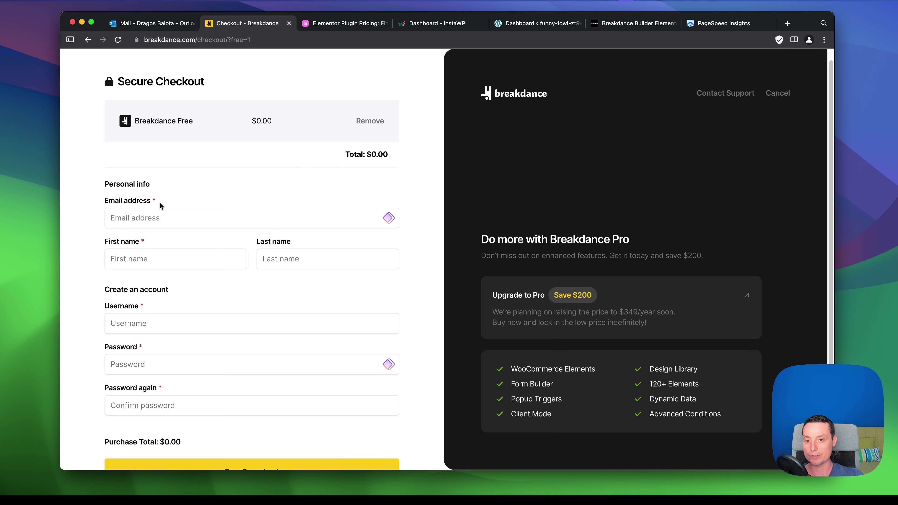
{"action": "left_click", "coordinate": [153, 215]}
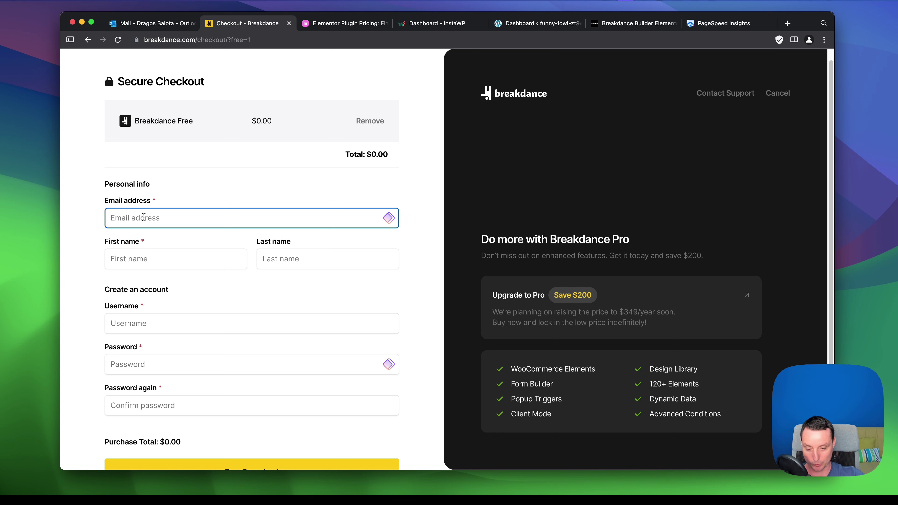
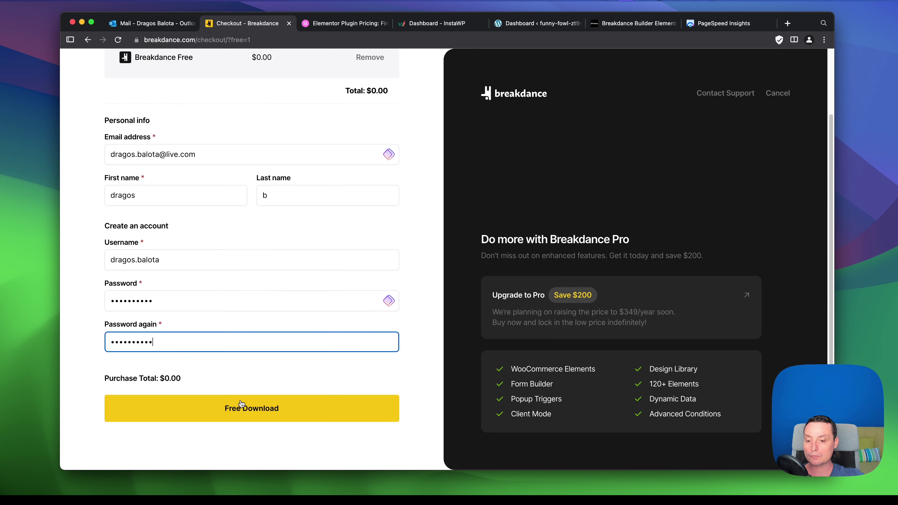
{"action": "left_click", "coordinate": [242, 403]}
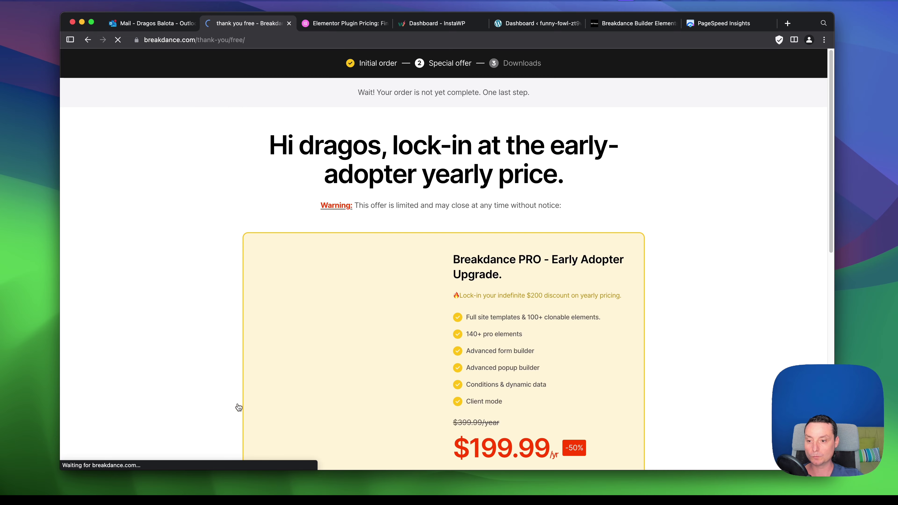
Decline the Pro upgrade and save the breakdance-1.5.0 plugin zip to the Desktop.
{"action": "scroll", "coordinate": [631, 221], "scroll_direction": "down", "scroll_amount": 6}
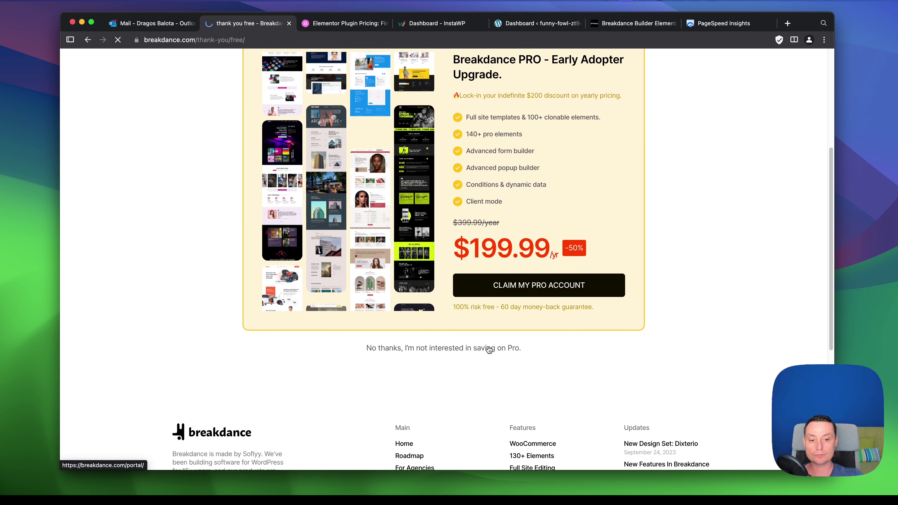
{"action": "left_click", "coordinate": [489, 348]}
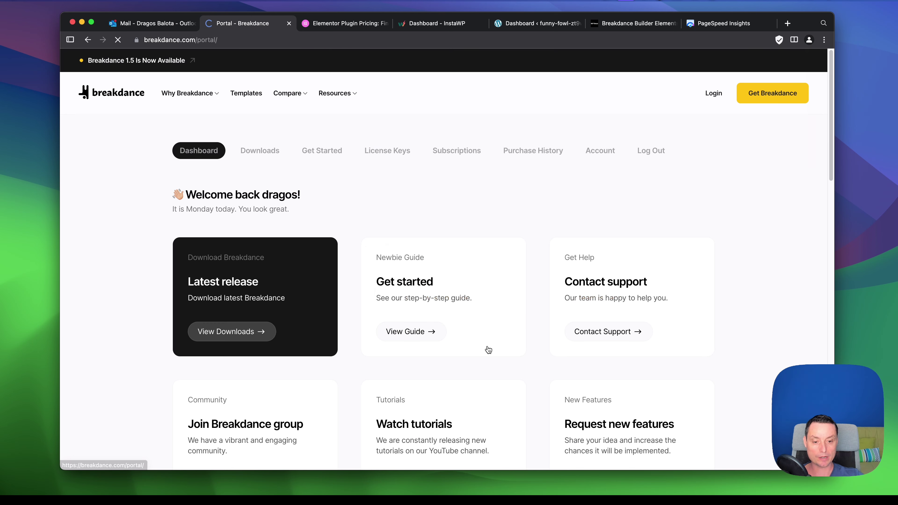
{"action": "left_click", "coordinate": [263, 151]}
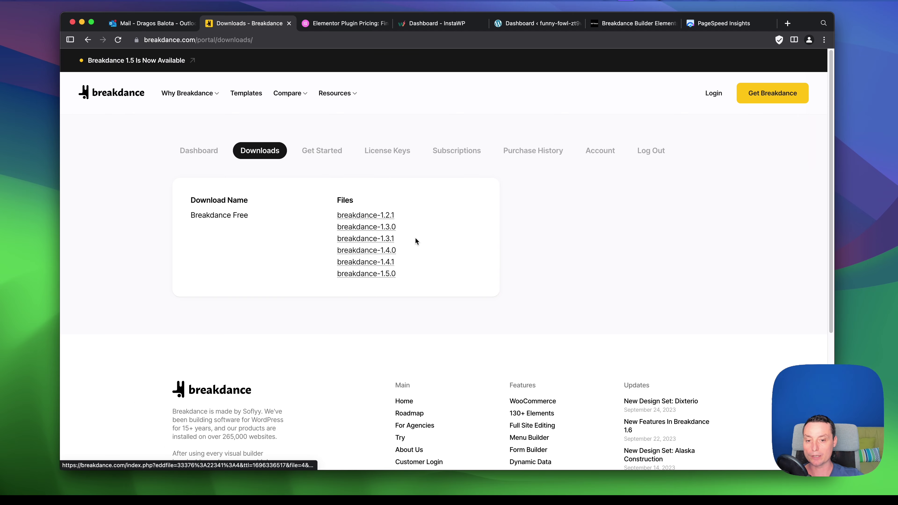
{"action": "left_click", "coordinate": [384, 277]}
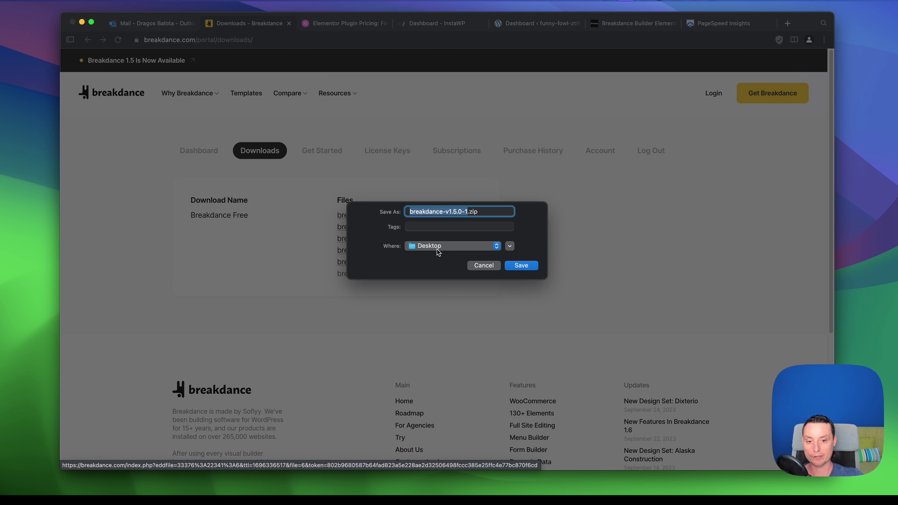
{"action": "left_click", "coordinate": [522, 265]}
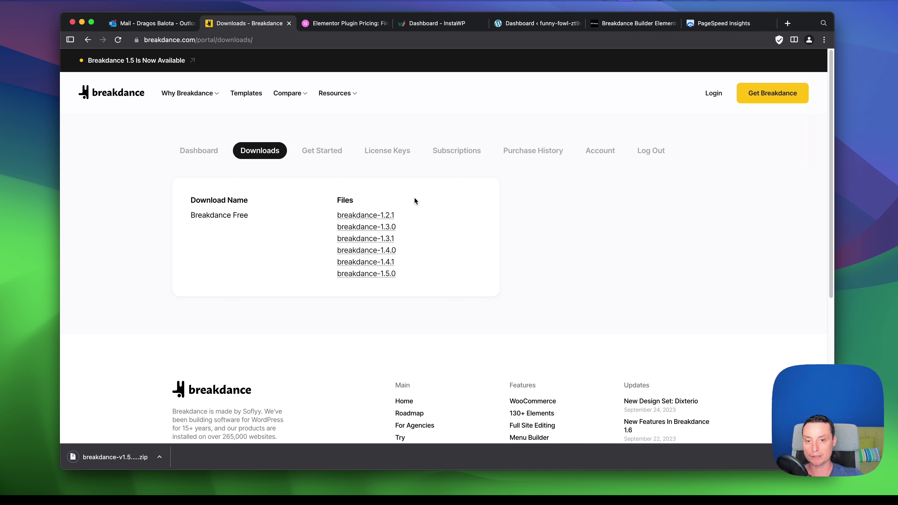
Copy the free licence key from License Keys and return to the InstaWP dashboard.
{"action": "left_click", "coordinate": [388, 153]}
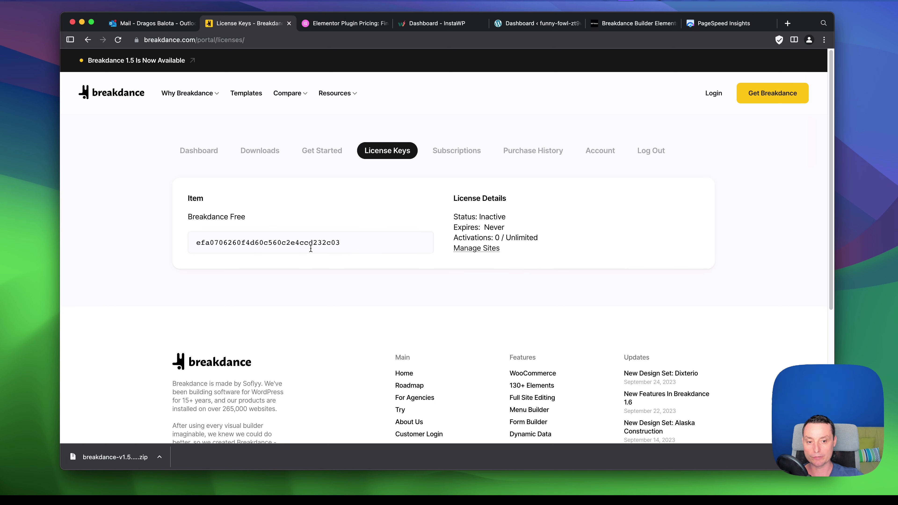
{"action": "left_click", "coordinate": [311, 245]}
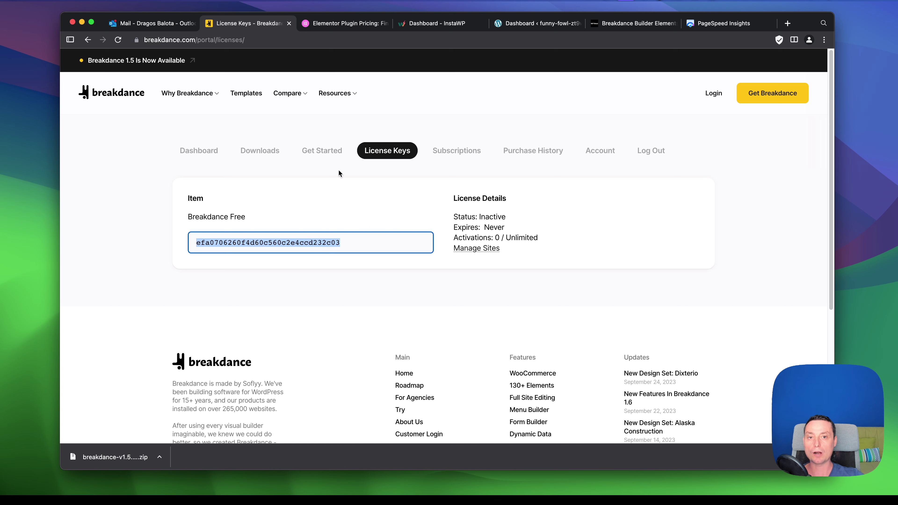
{"action": "left_click", "coordinate": [446, 24]}
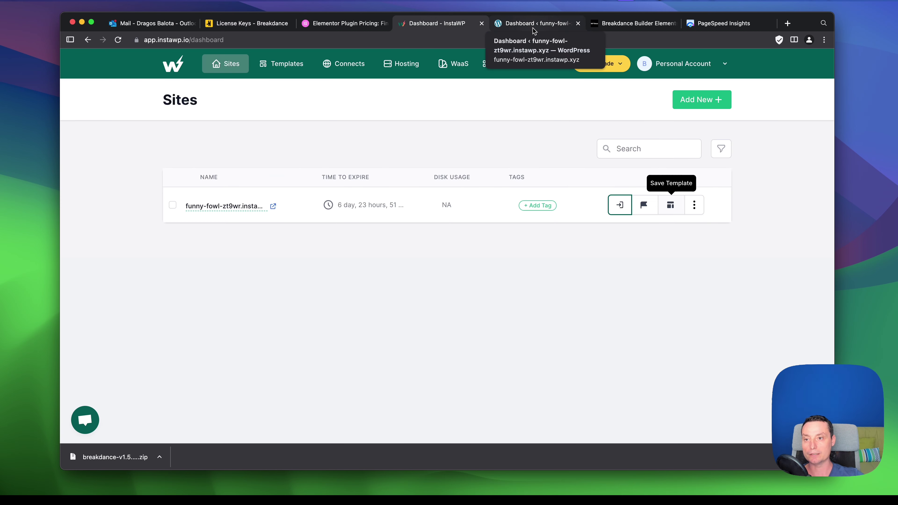
Upload breakdance-v1.5.0-1.zip from the Desktop via Plugins > Add New and install it.
{"action": "left_click", "coordinate": [544, 25]}
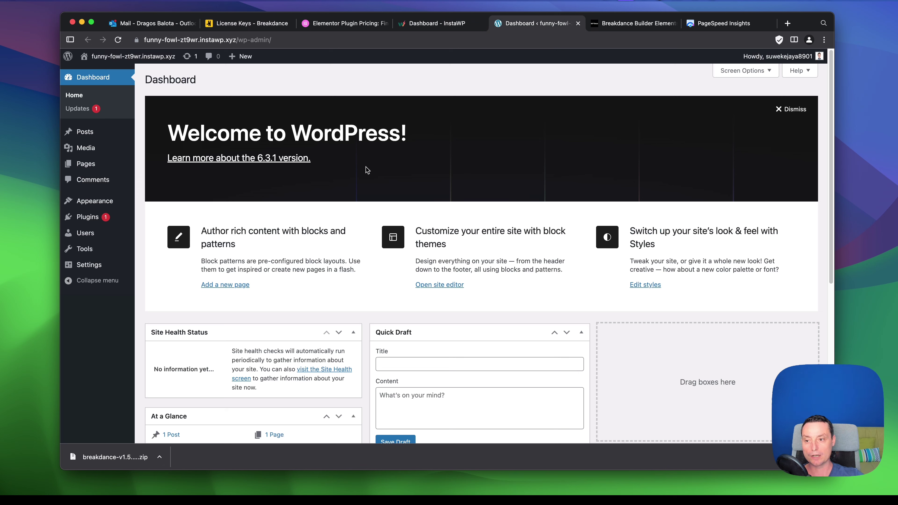
{"action": "mouse_move", "coordinate": [95, 221]}
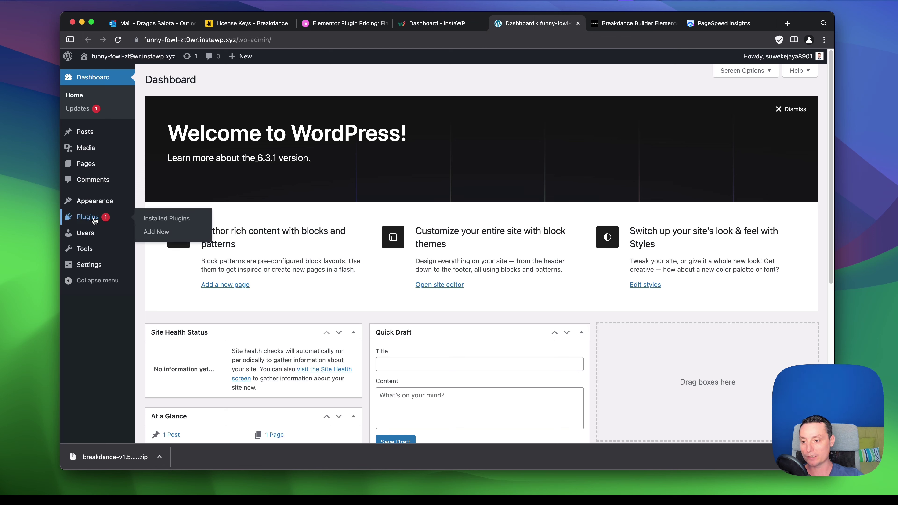
{"action": "left_click", "coordinate": [152, 233]}
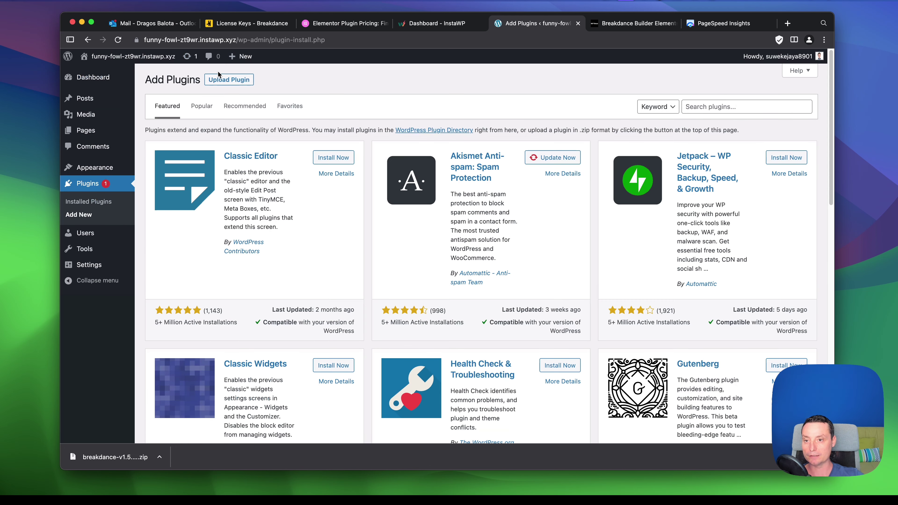
{"action": "left_click", "coordinate": [229, 80]}
{"action": "left_click", "coordinate": [418, 164]}
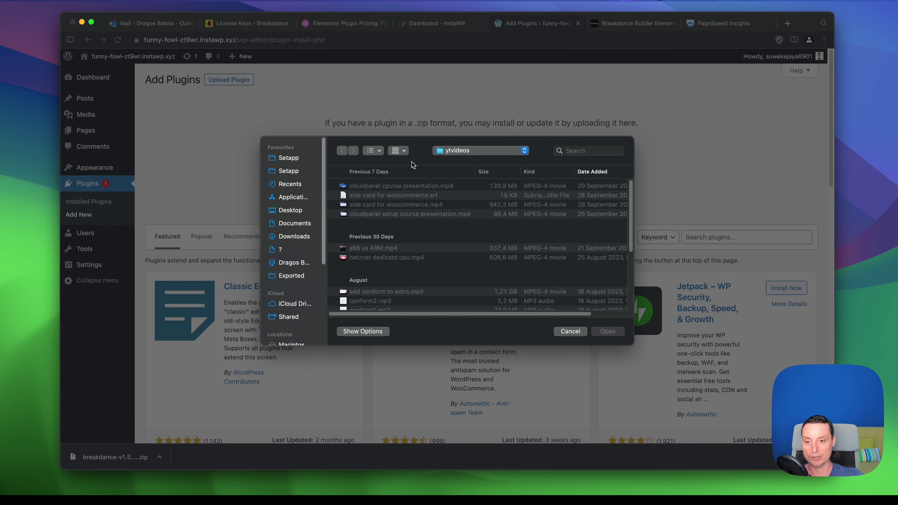
{"action": "left_click", "coordinate": [297, 211]}
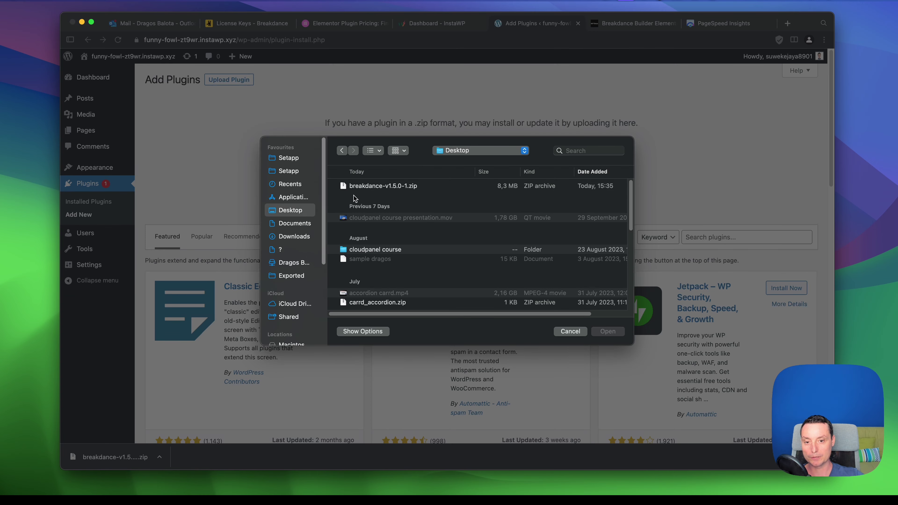
{"action": "left_click", "coordinate": [367, 187]}
{"action": "double_click", "coordinate": [367, 187]}
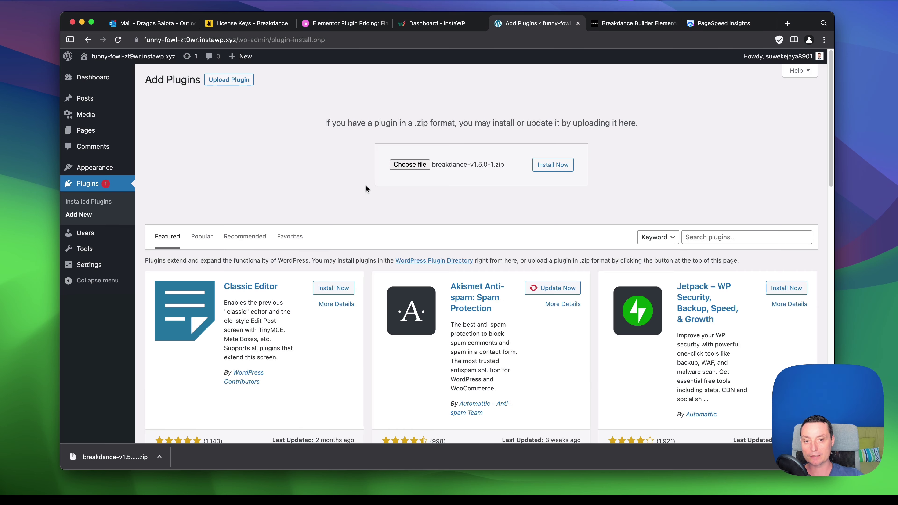
{"action": "left_click", "coordinate": [548, 167]}
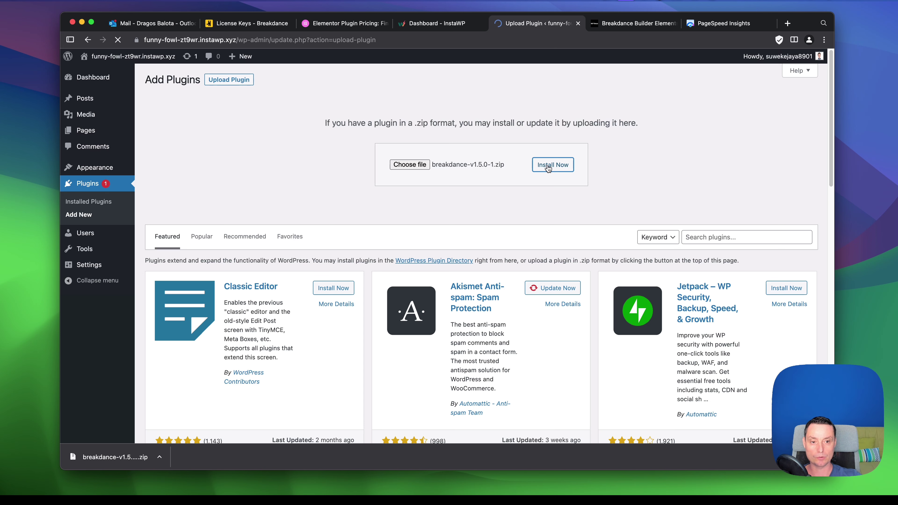
Activate Breakdance, paste the licence key into the setup wizard, and finish setup.
{"action": "left_click", "coordinate": [172, 147]}
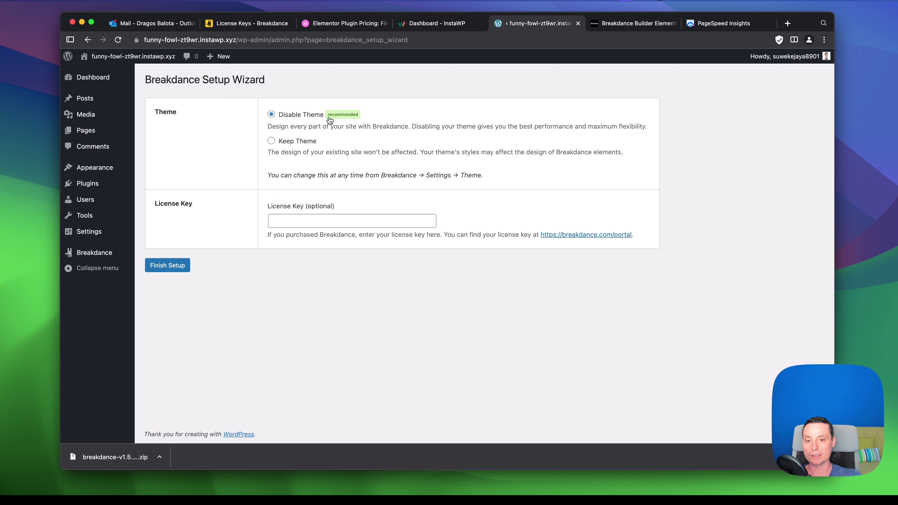
{"action": "left_click", "coordinate": [299, 220]}
{"action": "key", "text": "super+v"}
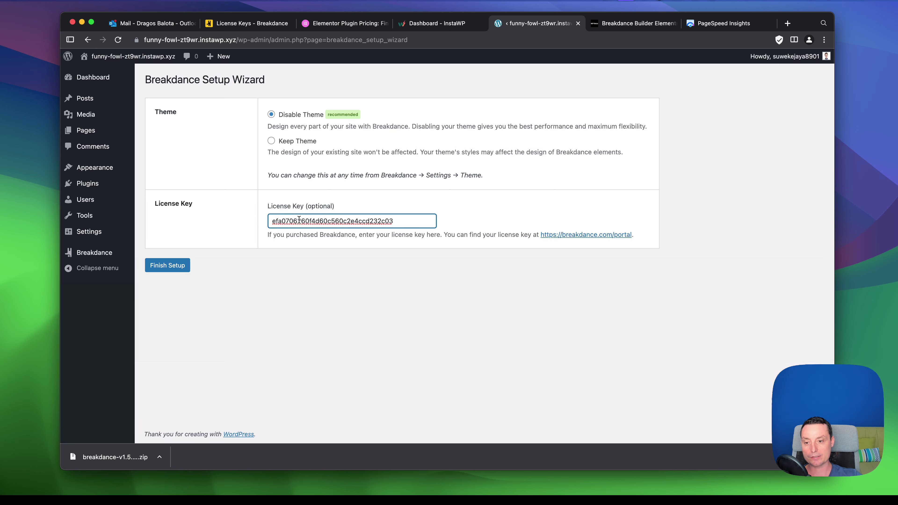
{"action": "left_click", "coordinate": [186, 268]}
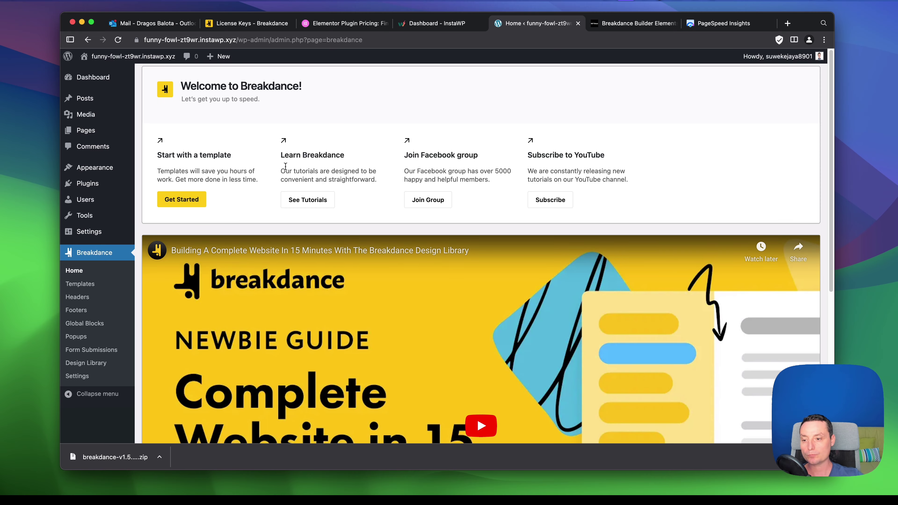
Copy the site's domain from the address bar and load it in a new tab.
{"action": "scroll", "coordinate": [297, 151], "scroll_direction": "down", "scroll_amount": 1}
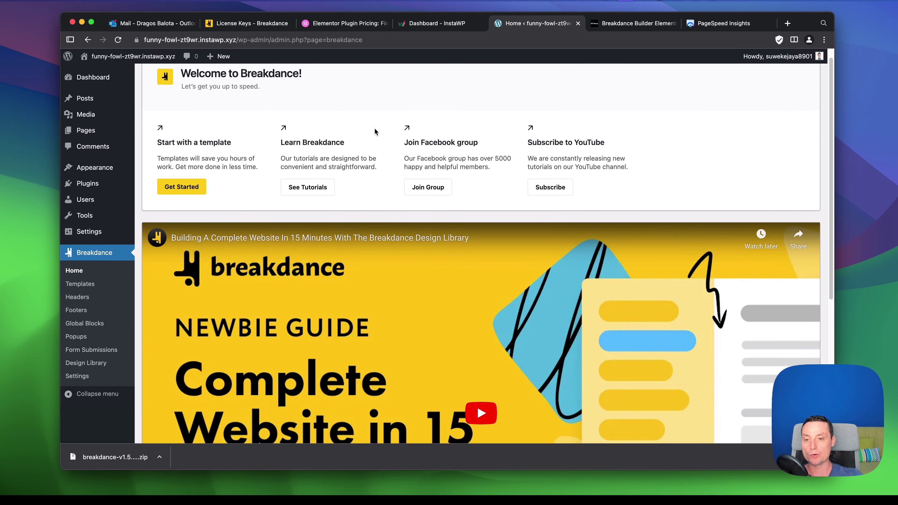
{"action": "scroll", "coordinate": [413, 153], "scroll_direction": "up", "scroll_amount": 2}
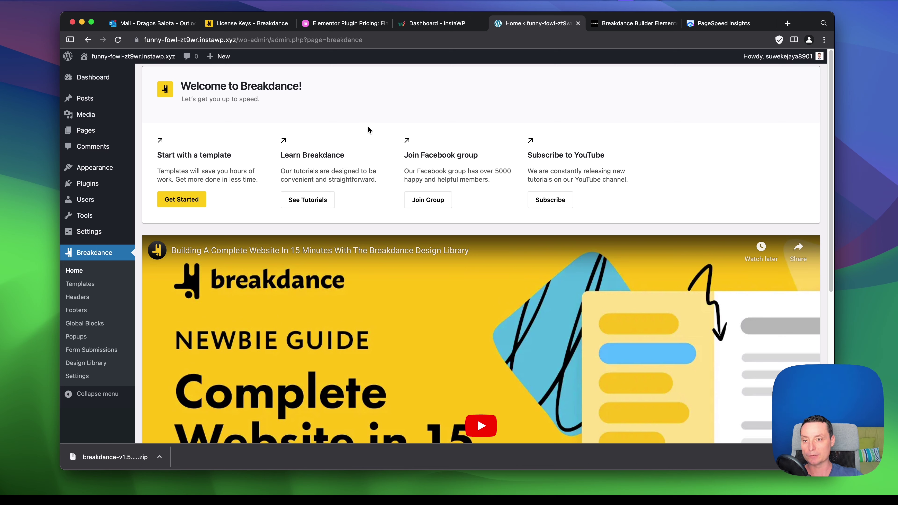
{"action": "left_click_drag", "start_coordinate": [234, 39], "coordinate": [118, 38]}
{"action": "key", "text": "super+c"}
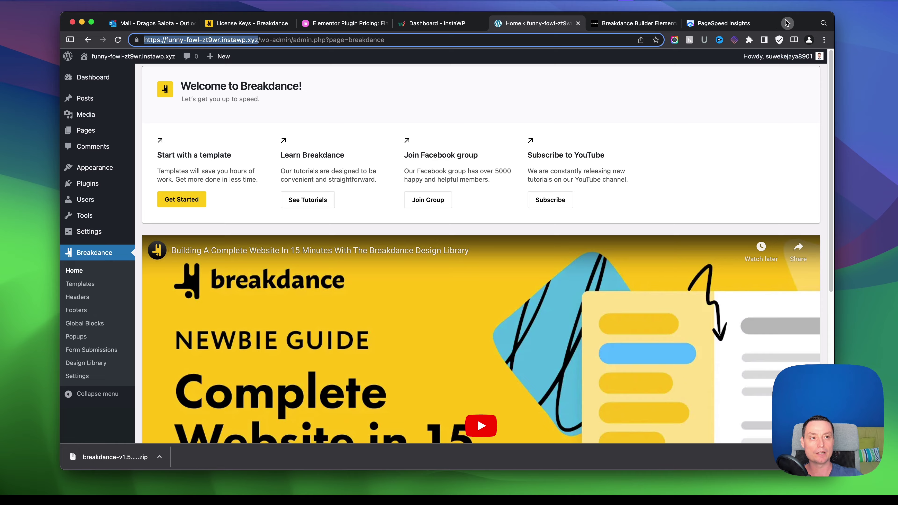
{"action": "left_click", "coordinate": [787, 23]}
{"action": "key", "text": "super+v"}
{"action": "key", "text": "Return"}
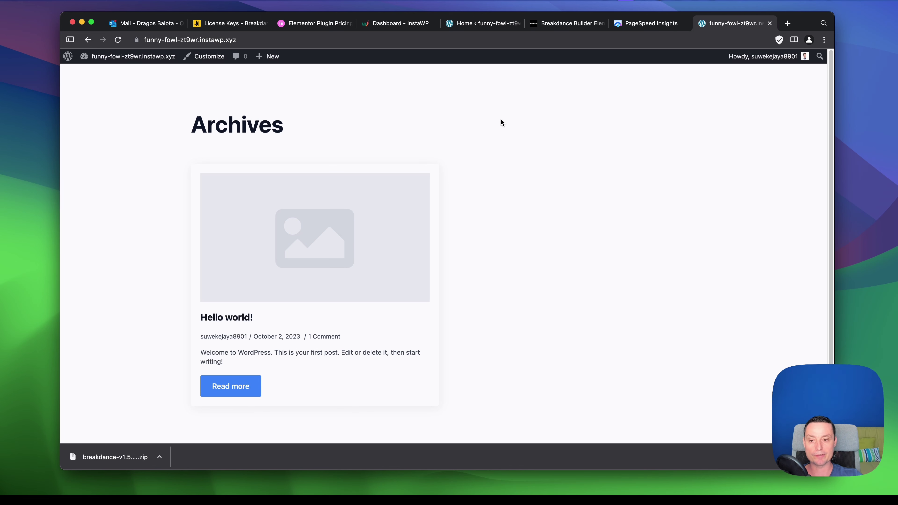
Read the Hello world! post on the front end, then return to the Breakdance Home admin tab.
{"action": "scroll", "coordinate": [501, 122], "scroll_direction": "down", "scroll_amount": 2}
{"action": "scroll", "coordinate": [502, 122], "scroll_direction": "down", "scroll_amount": 1}
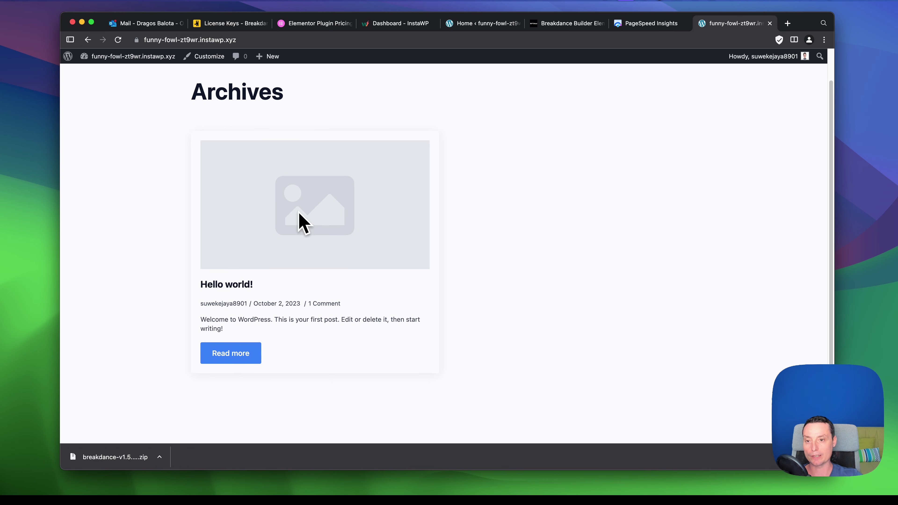
{"action": "scroll", "coordinate": [414, 260], "scroll_direction": "up", "scroll_amount": 2}
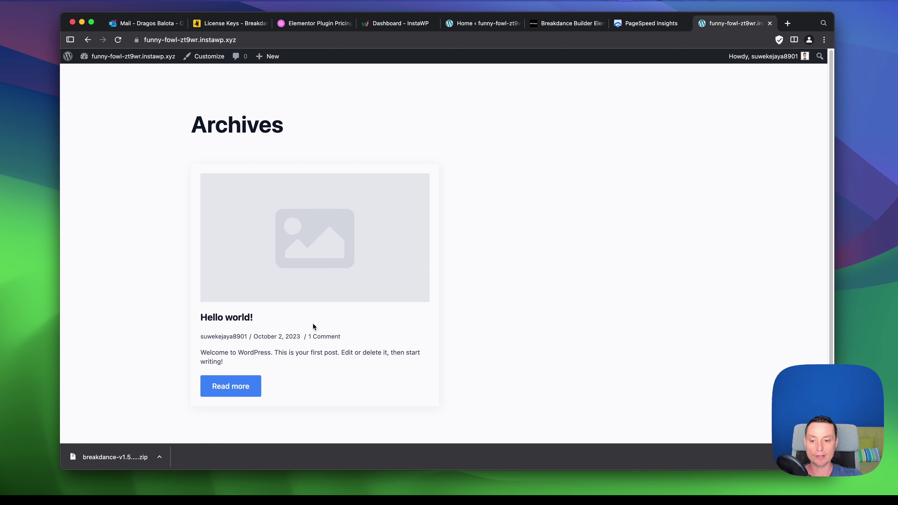
{"action": "left_click", "coordinate": [242, 385]}
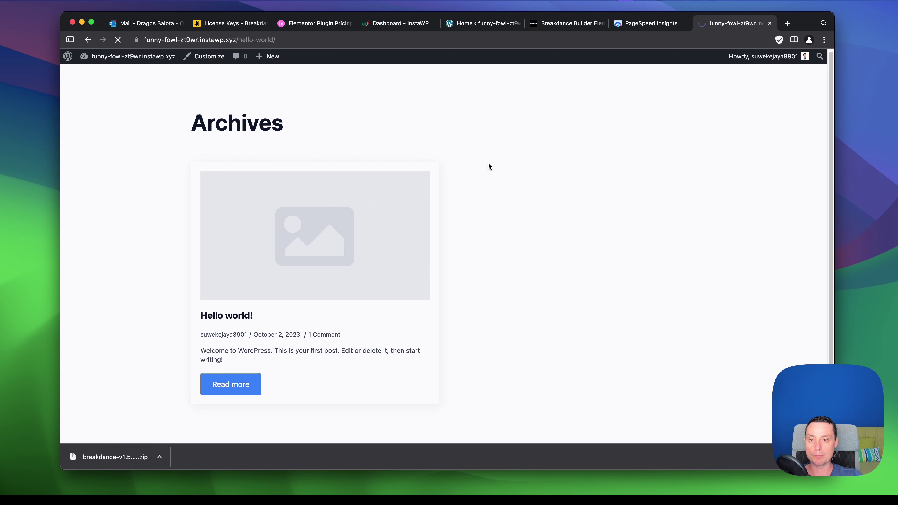
{"action": "scroll", "coordinate": [389, 115], "scroll_direction": "down", "scroll_amount": 3}
{"action": "scroll", "coordinate": [390, 180], "scroll_direction": "up", "scroll_amount": 3}
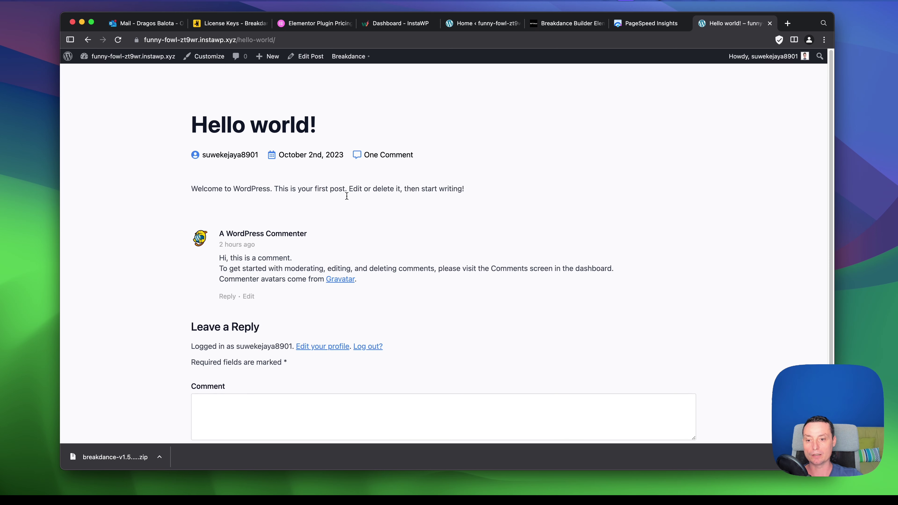
{"action": "scroll", "coordinate": [347, 196], "scroll_direction": "down", "scroll_amount": 3}
{"action": "scroll", "coordinate": [351, 188], "scroll_direction": "up", "scroll_amount": 3}
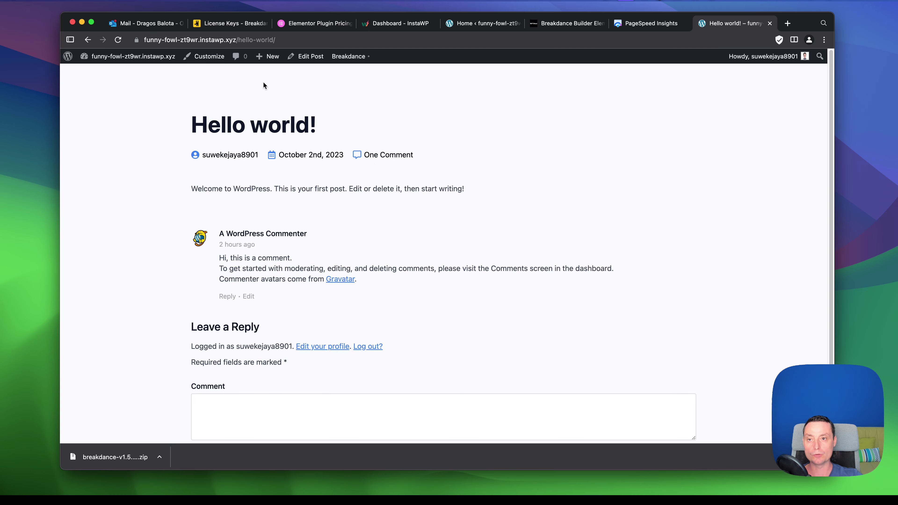
{"action": "left_click", "coordinate": [233, 24]}
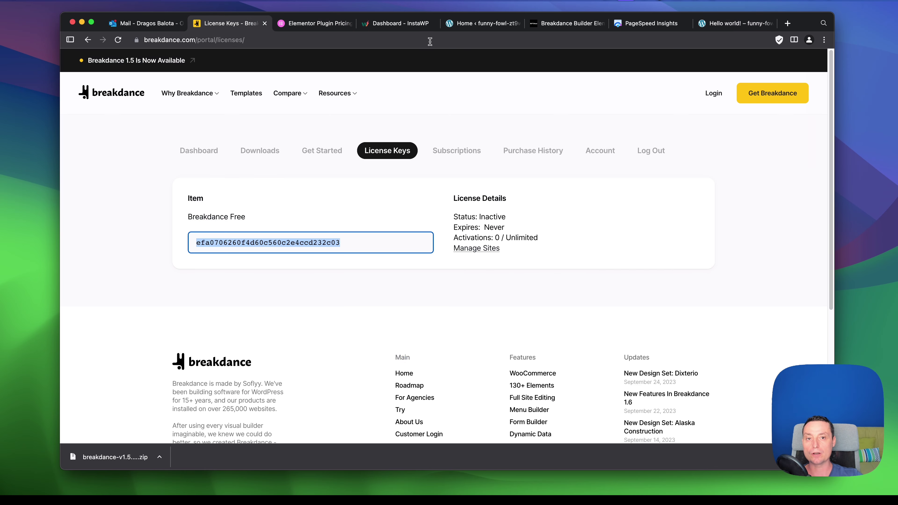
{"action": "left_click", "coordinate": [472, 27]}
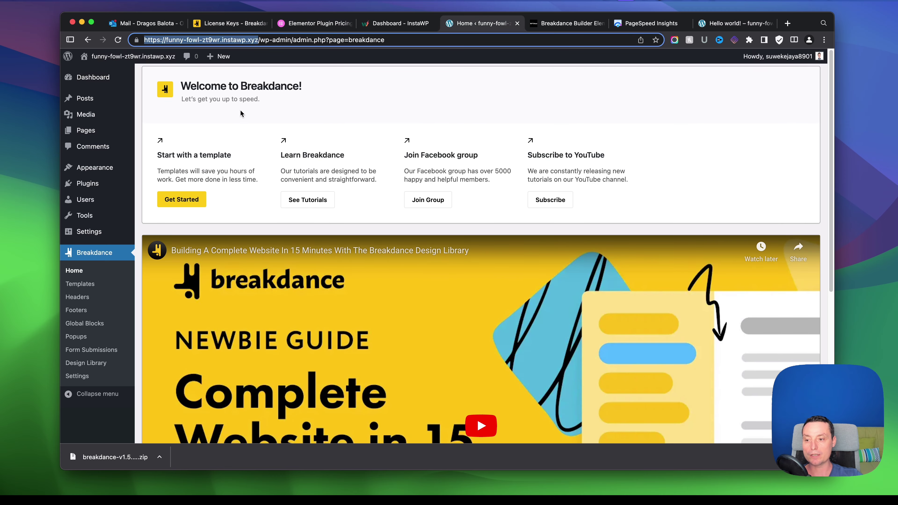
Browse Breakdance's Templates, Popups, Form Submissions and Design Library, then open Settings.
{"action": "left_click", "coordinate": [89, 285]}
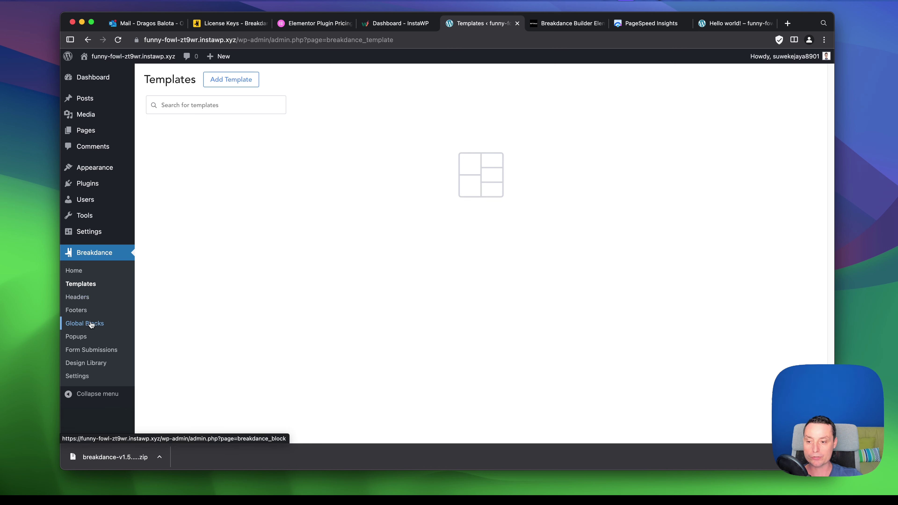
{"action": "left_click", "coordinate": [80, 338]}
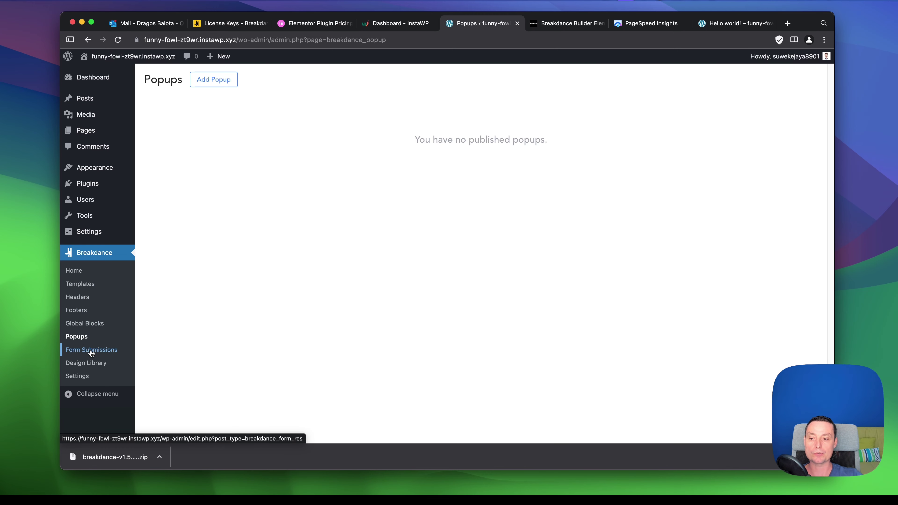
{"action": "left_click", "coordinate": [91, 350]}
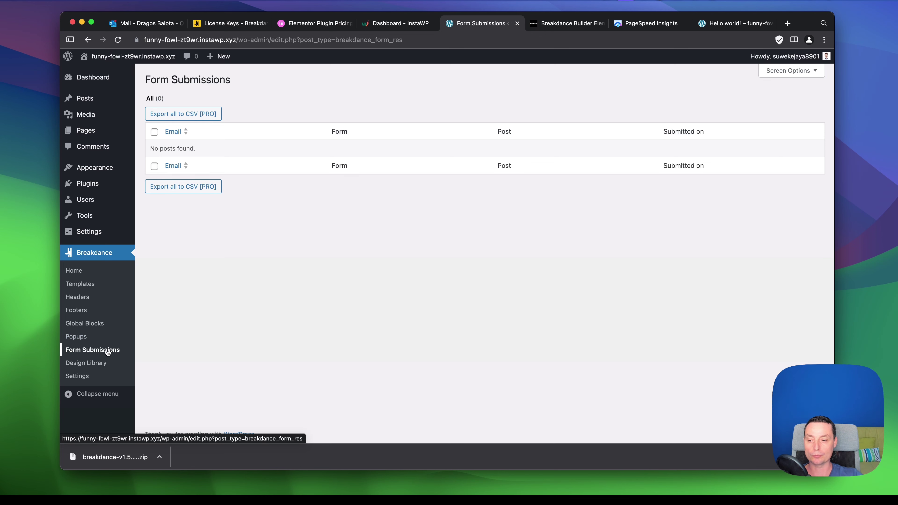
{"action": "left_click", "coordinate": [89, 366]}
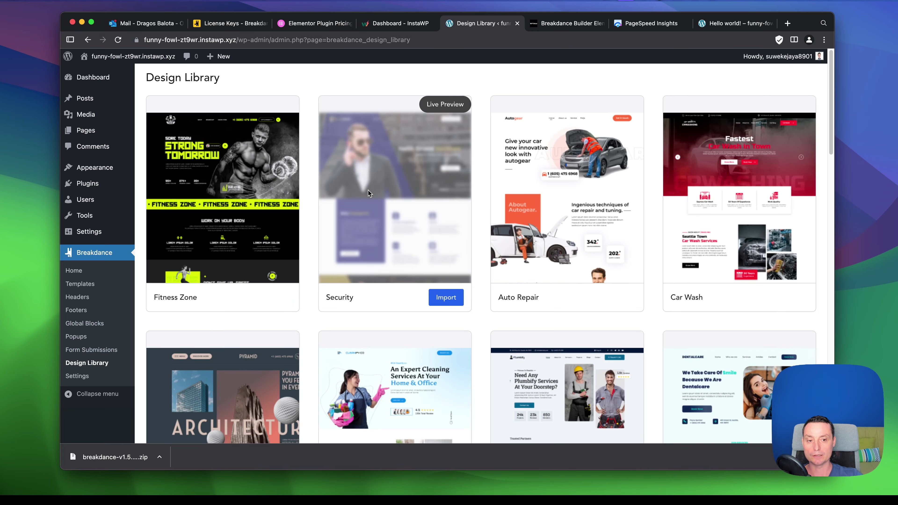
{"action": "scroll", "coordinate": [541, 160], "scroll_direction": "down", "scroll_amount": 5}
{"action": "scroll", "coordinate": [539, 165], "scroll_direction": "down", "scroll_amount": 15}
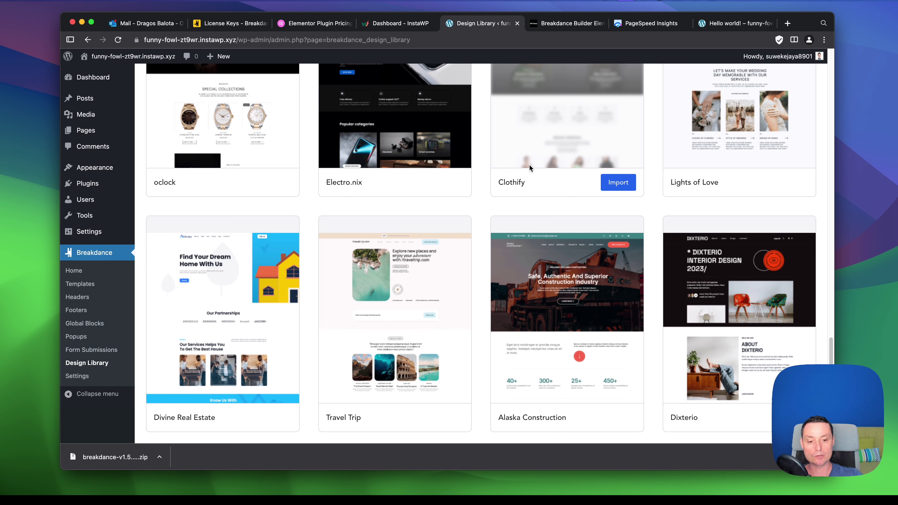
{"action": "scroll", "coordinate": [522, 191], "scroll_direction": "up", "scroll_amount": 20}
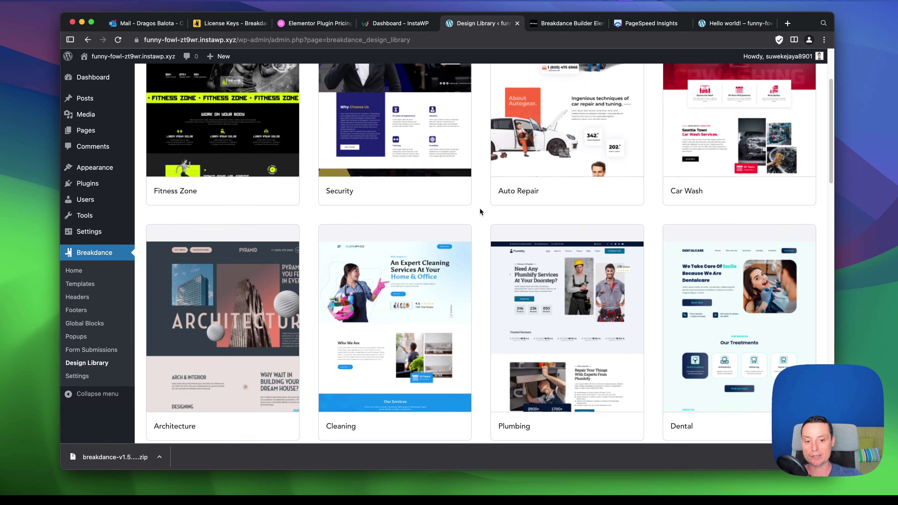
{"action": "scroll", "coordinate": [479, 212], "scroll_direction": "down", "scroll_amount": 3}
{"action": "left_click", "coordinate": [77, 376]}
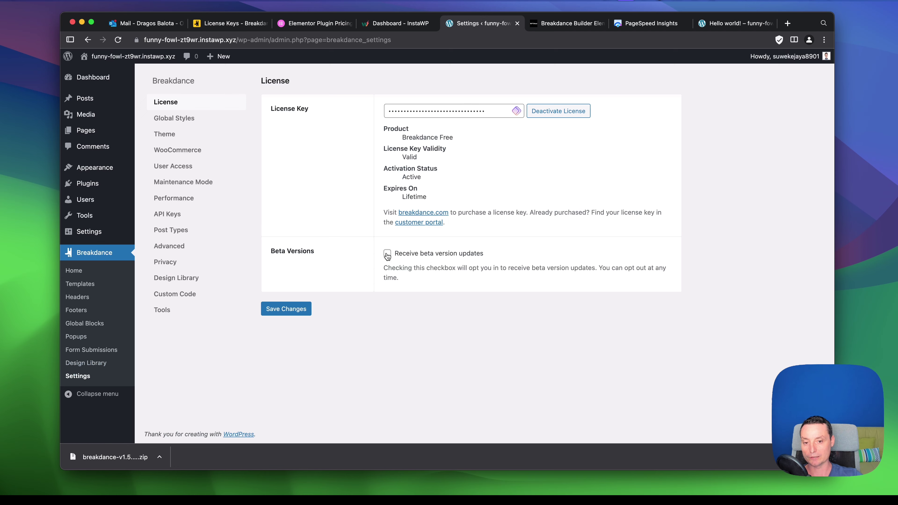
Review the Global Styles, Theme and WooCommerce settings, keeping WooCommerce styles Enabled.
{"action": "left_click", "coordinate": [189, 121]}
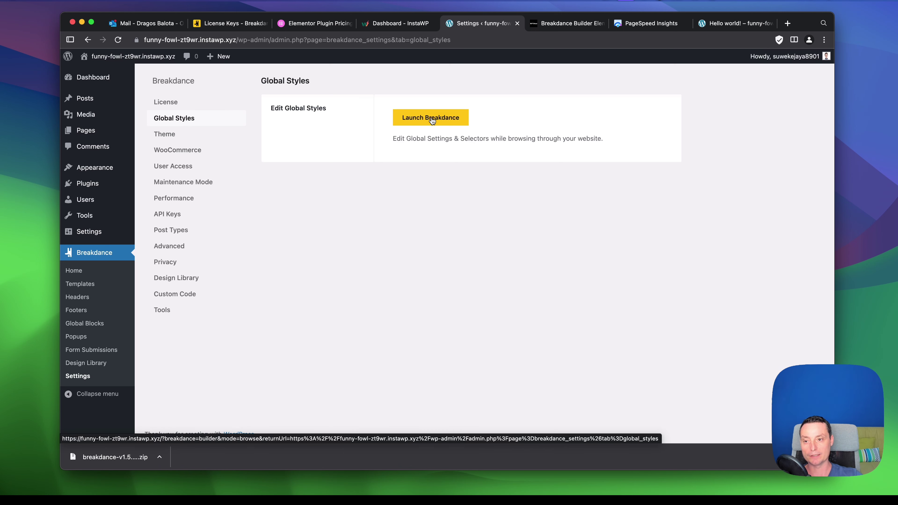
{"action": "left_click", "coordinate": [171, 136]}
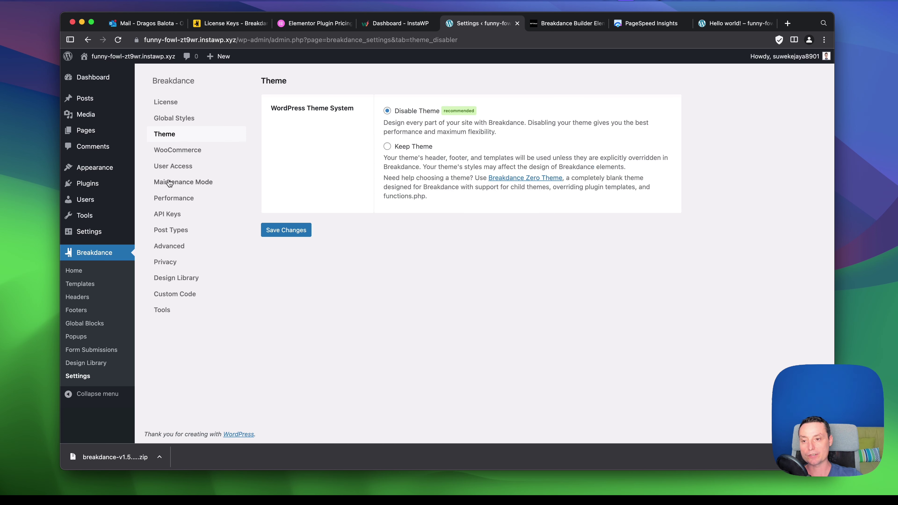
{"action": "left_click", "coordinate": [185, 151]}
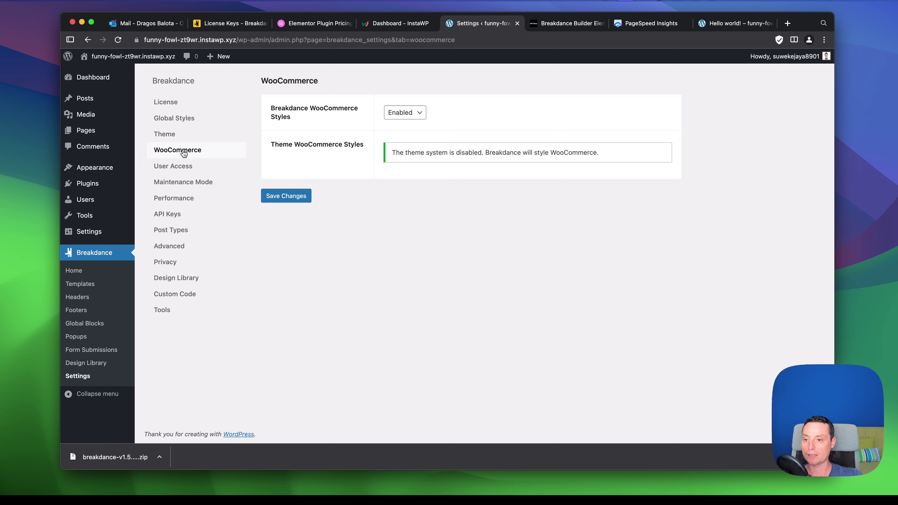
{"action": "left_click", "coordinate": [416, 118]}
{"action": "left_click", "coordinate": [401, 112]}
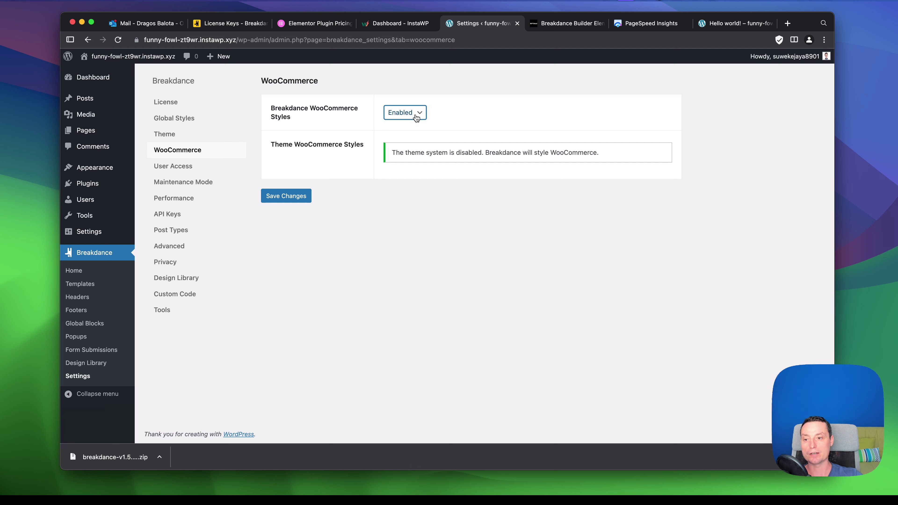
{"action": "left_click", "coordinate": [185, 170]}
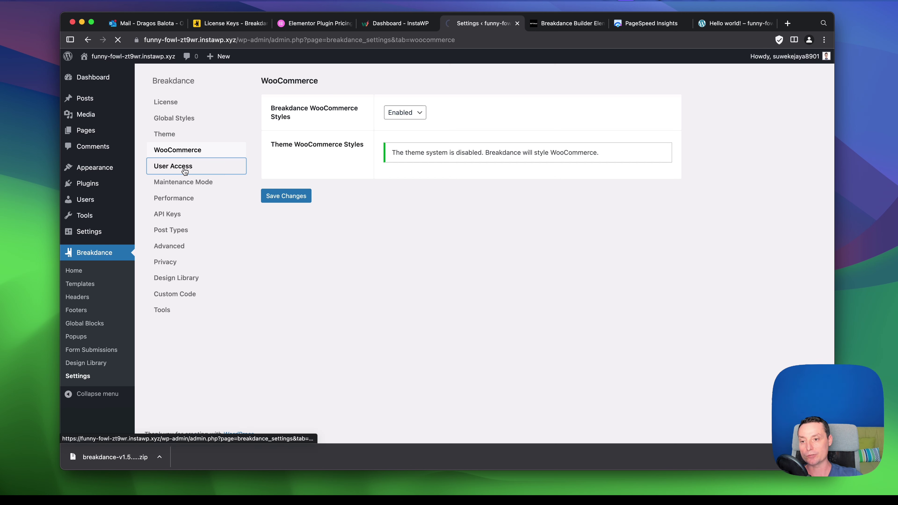
Scroll through the User Access role permissions, then go to the Maintenance Mode settings.
{"action": "scroll", "coordinate": [597, 105], "scroll_direction": "down", "scroll_amount": 1}
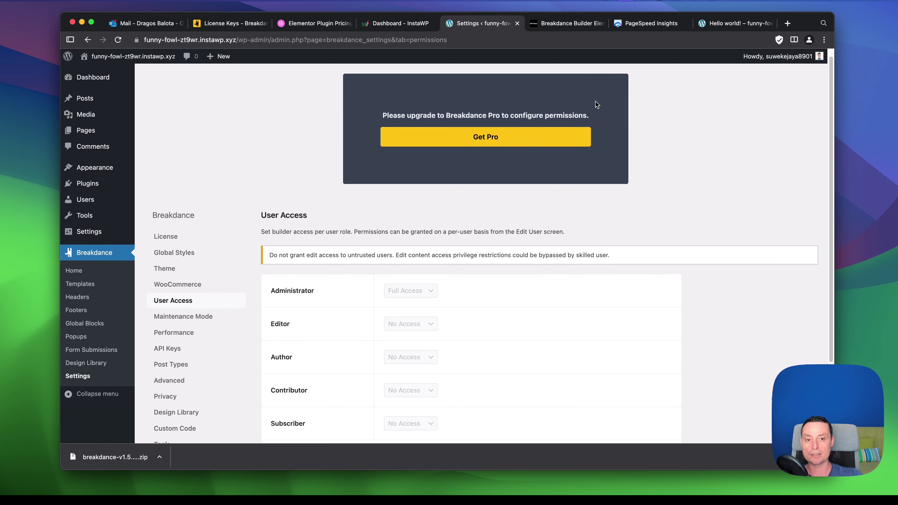
{"action": "scroll", "coordinate": [597, 105], "scroll_direction": "down", "scroll_amount": 5}
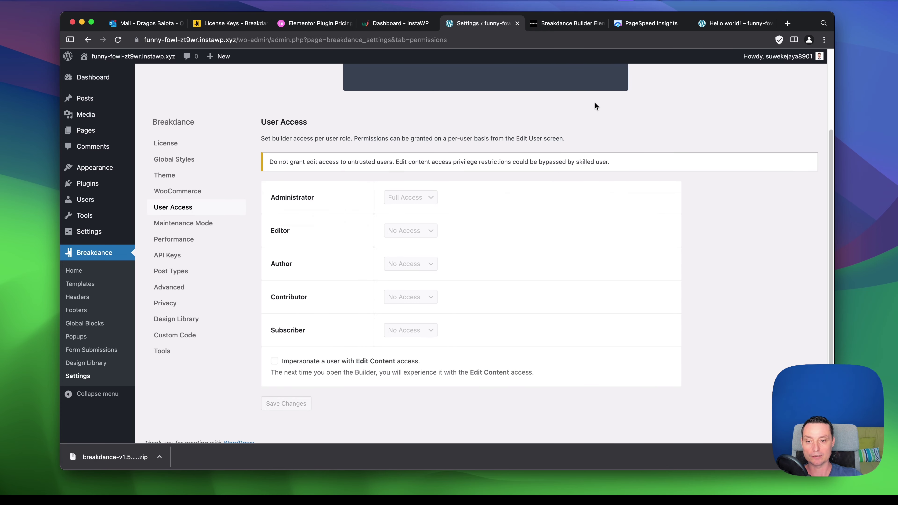
{"action": "scroll", "coordinate": [595, 103], "scroll_direction": "down", "scroll_amount": 1}
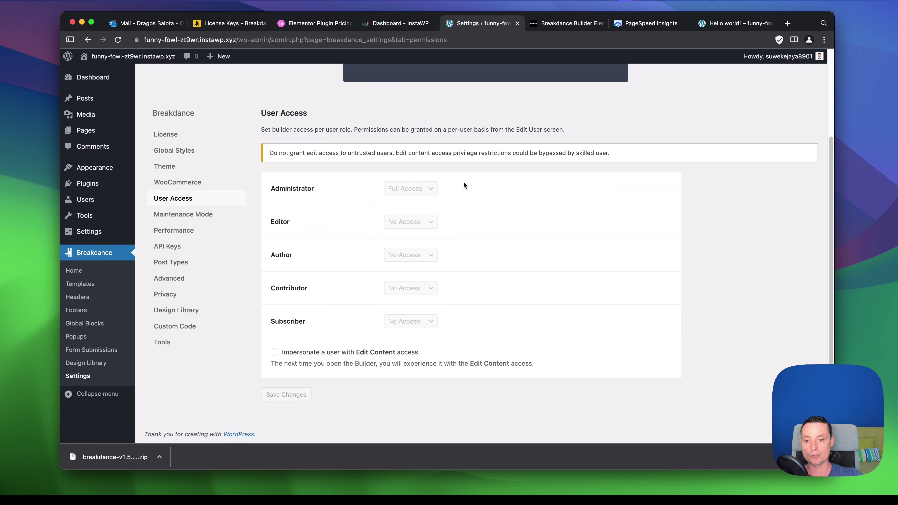
{"action": "scroll", "coordinate": [443, 210], "scroll_direction": "up", "scroll_amount": 3}
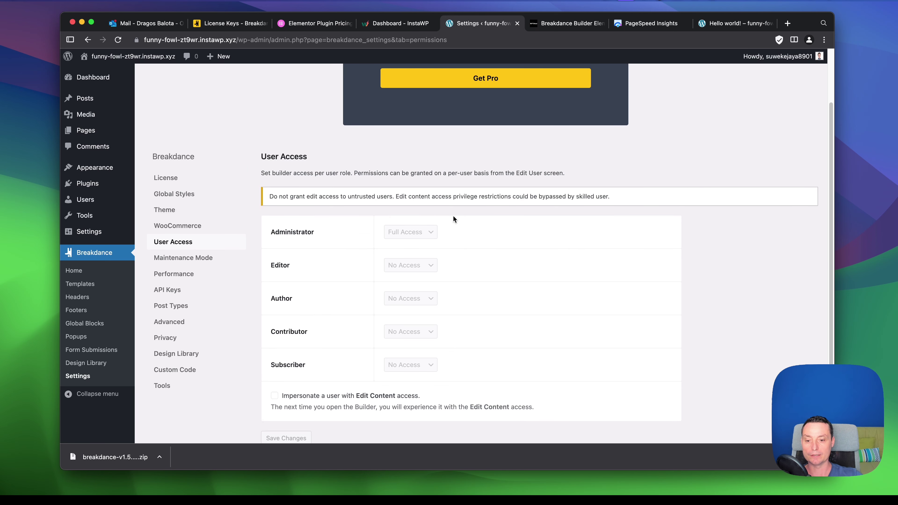
{"action": "scroll", "coordinate": [453, 216], "scroll_direction": "down", "scroll_amount": 1}
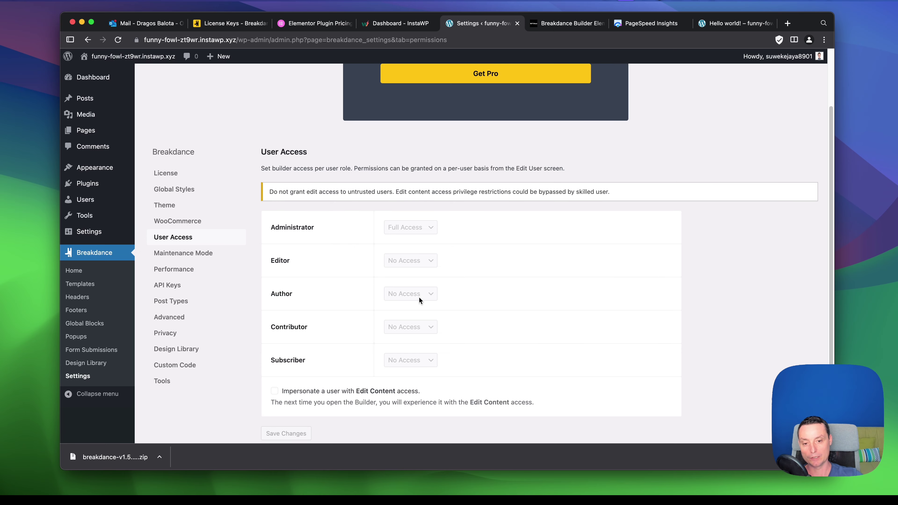
{"action": "scroll", "coordinate": [440, 301], "scroll_direction": "up", "scroll_amount": 5}
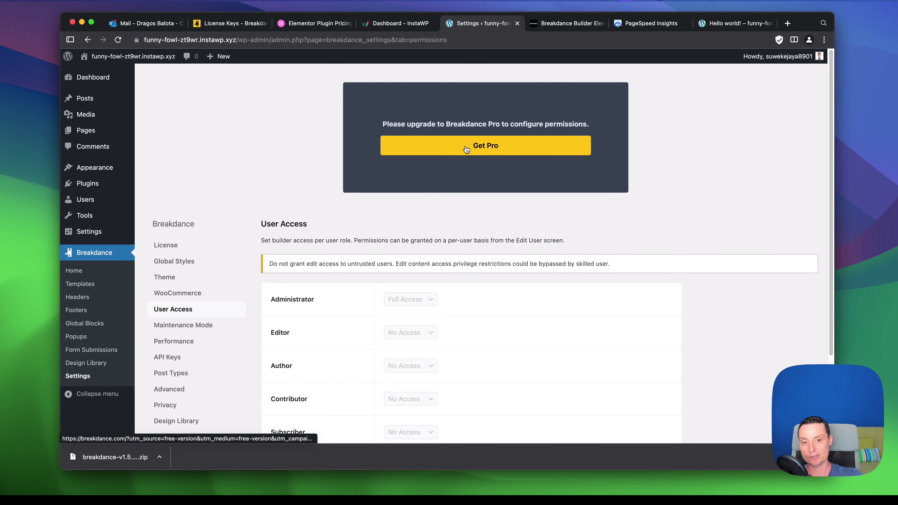
{"action": "scroll", "coordinate": [531, 138], "scroll_direction": "down", "scroll_amount": 6}
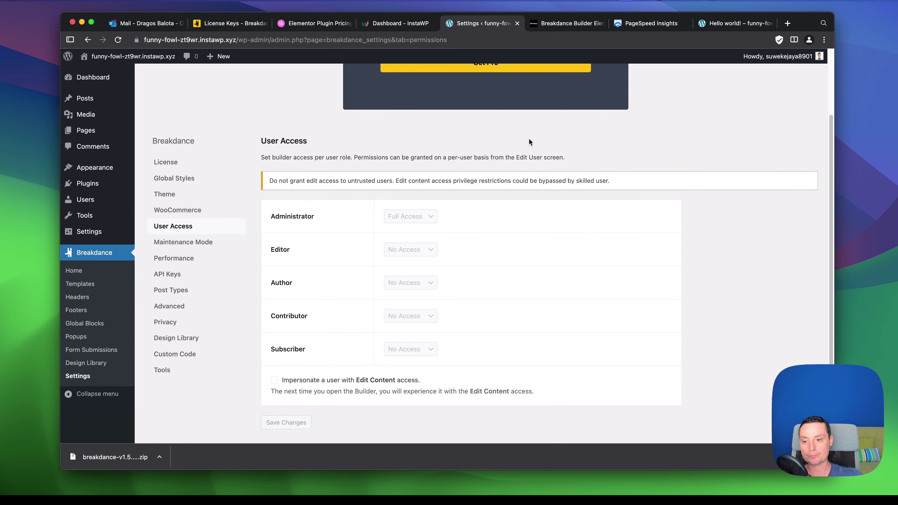
{"action": "left_click", "coordinate": [200, 216]}
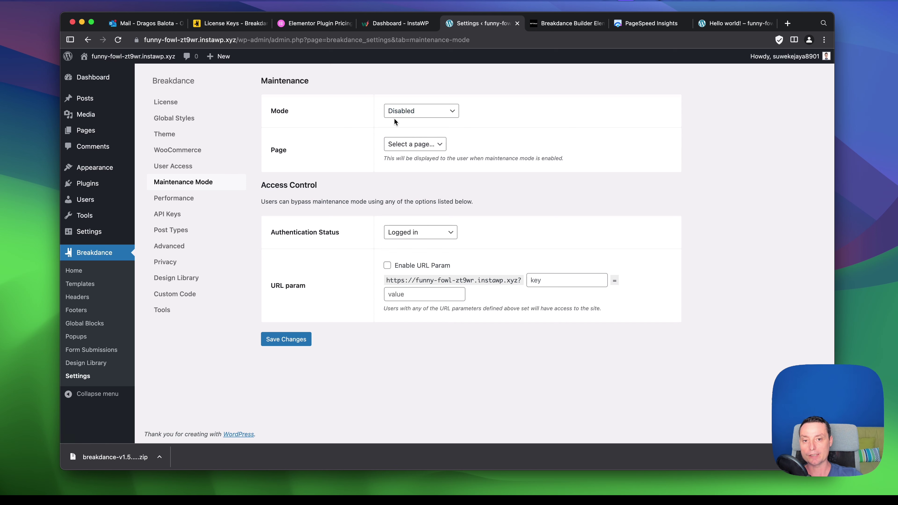
Keep Maintenance Mode set to Disabled, then move to the Performance settings.
{"action": "left_click", "coordinate": [406, 111]}
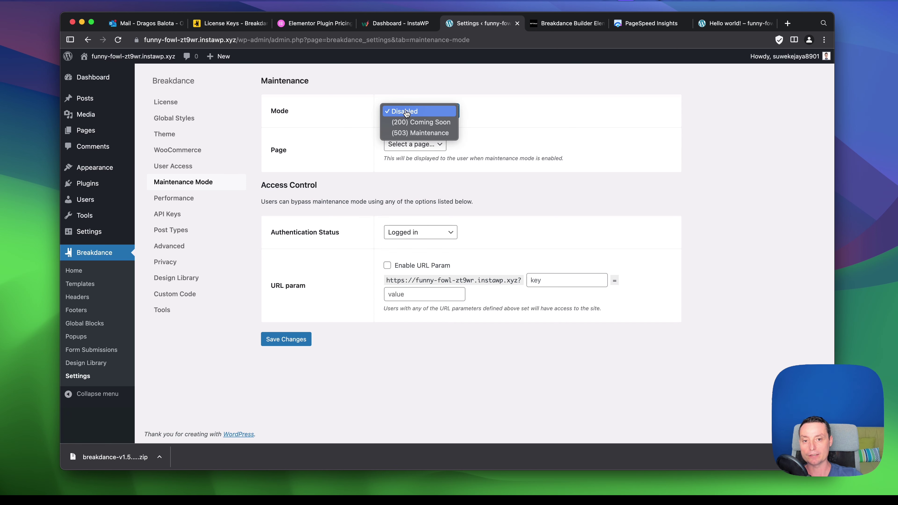
{"action": "left_click", "coordinate": [406, 112]}
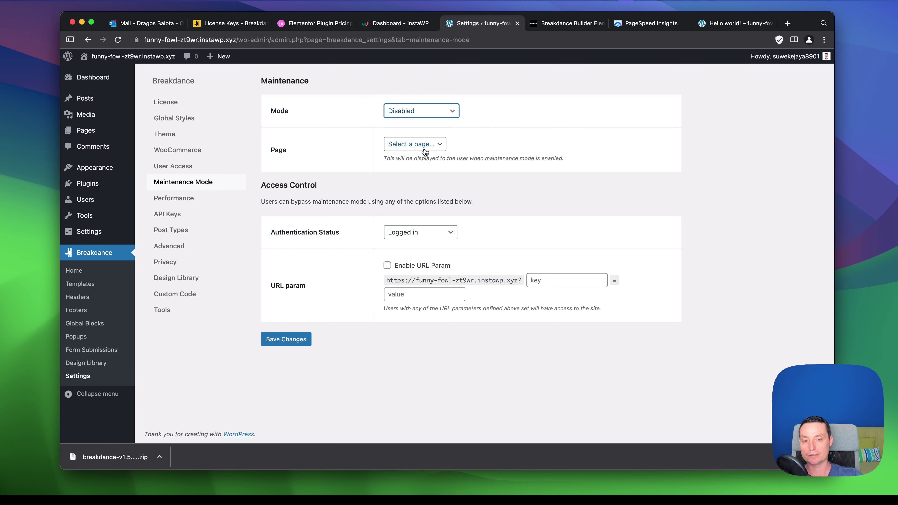
{"action": "left_click", "coordinate": [179, 199]}
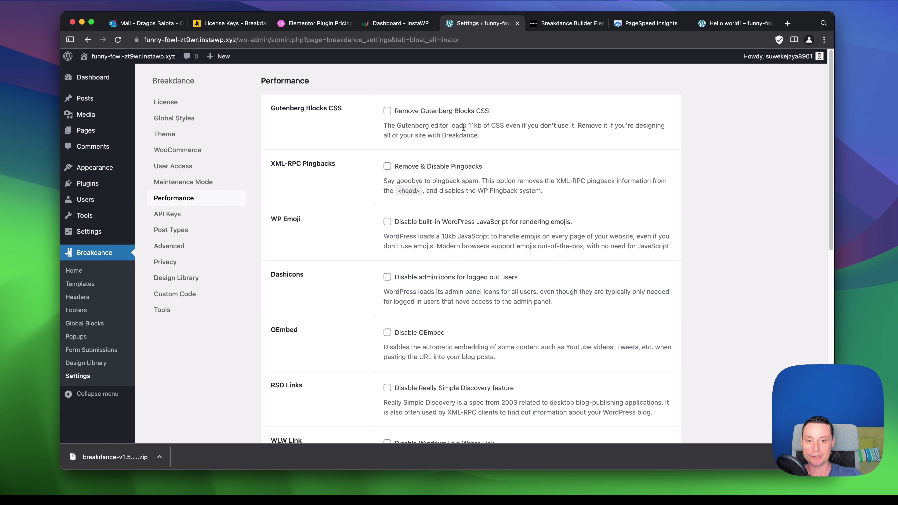
Enable removal of XML-RPC pingbacks, the WP Emoji script and Dashicons for logged-out users.
{"action": "left_click_drag", "start_coordinate": [468, 126], "coordinate": [480, 126]}
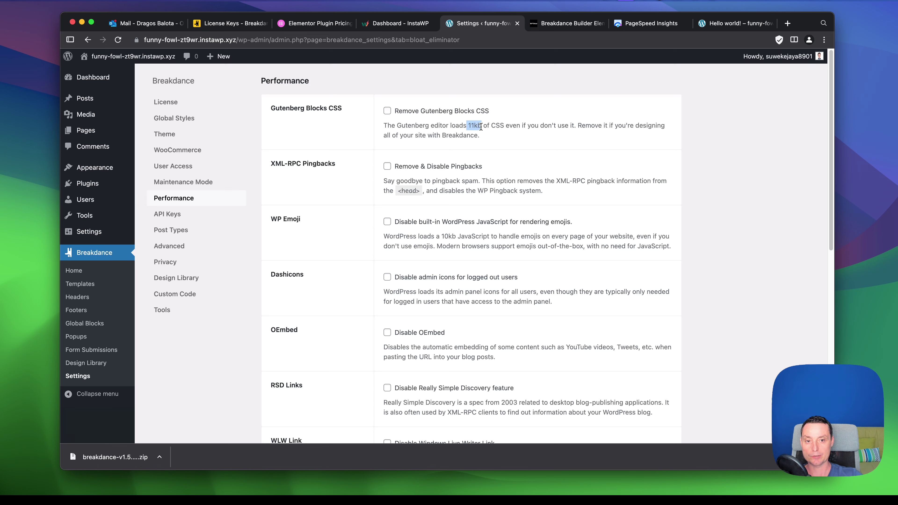
{"action": "left_click", "coordinate": [480, 128]}
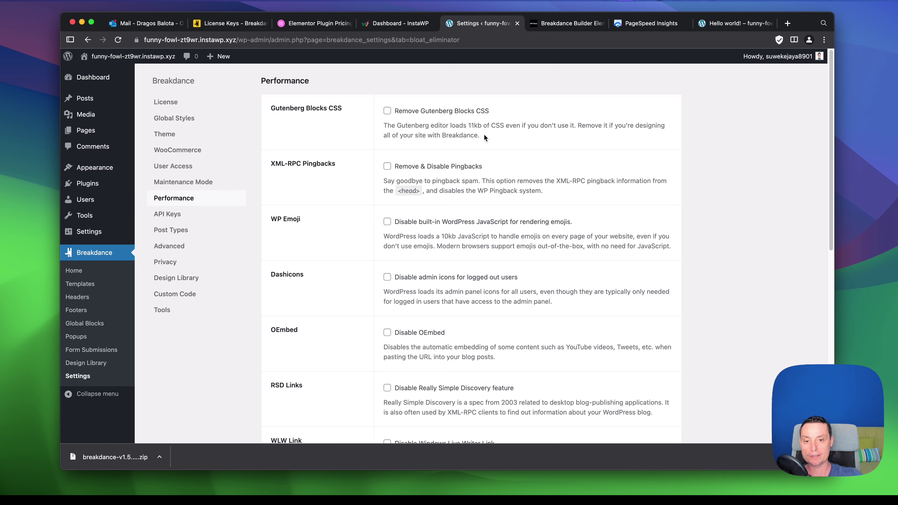
{"action": "left_click", "coordinate": [387, 166]}
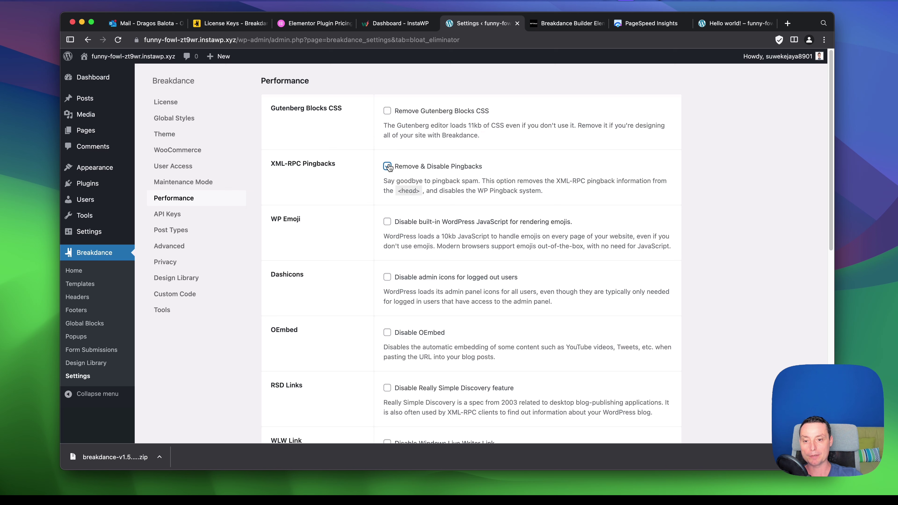
{"action": "left_click", "coordinate": [388, 222]}
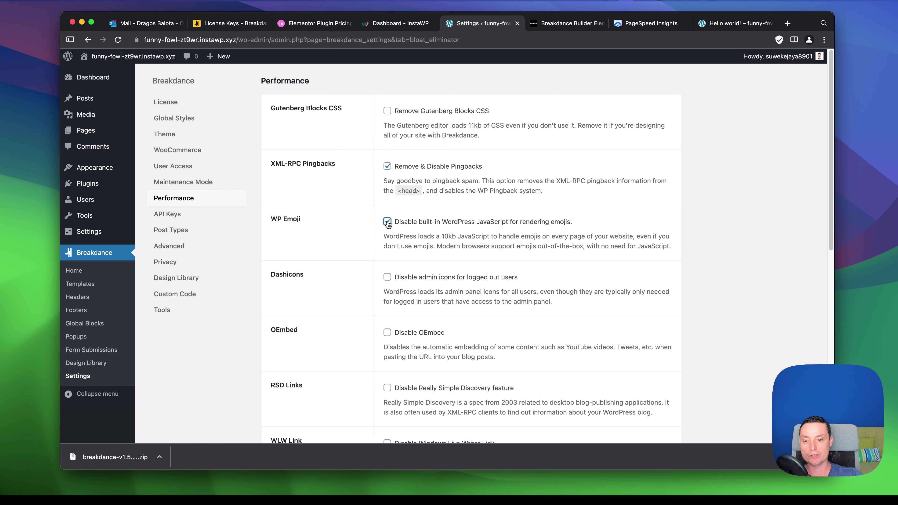
{"action": "left_click", "coordinate": [386, 277]}
Turn on Disable Shortlink Tag and Disable RSS Links.
{"action": "scroll", "coordinate": [410, 308], "scroll_direction": "down", "scroll_amount": 2}
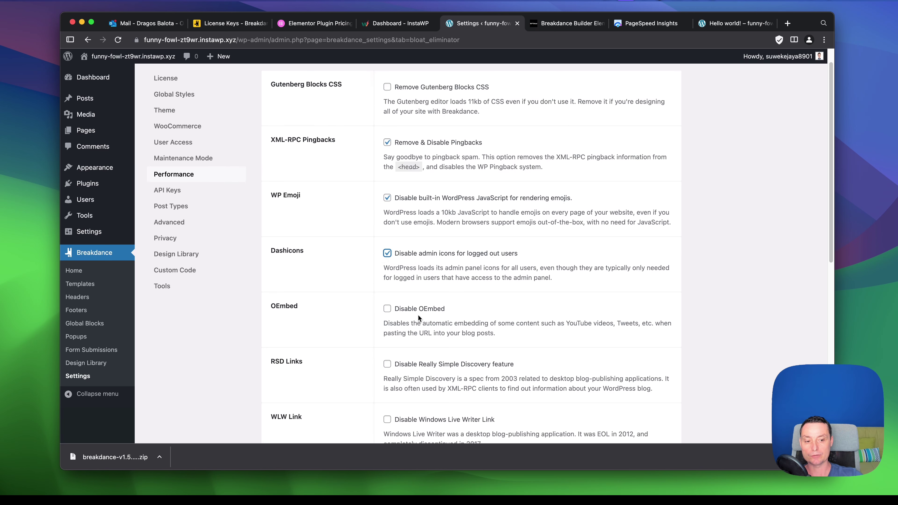
{"action": "scroll", "coordinate": [398, 262], "scroll_direction": "down", "scroll_amount": 1}
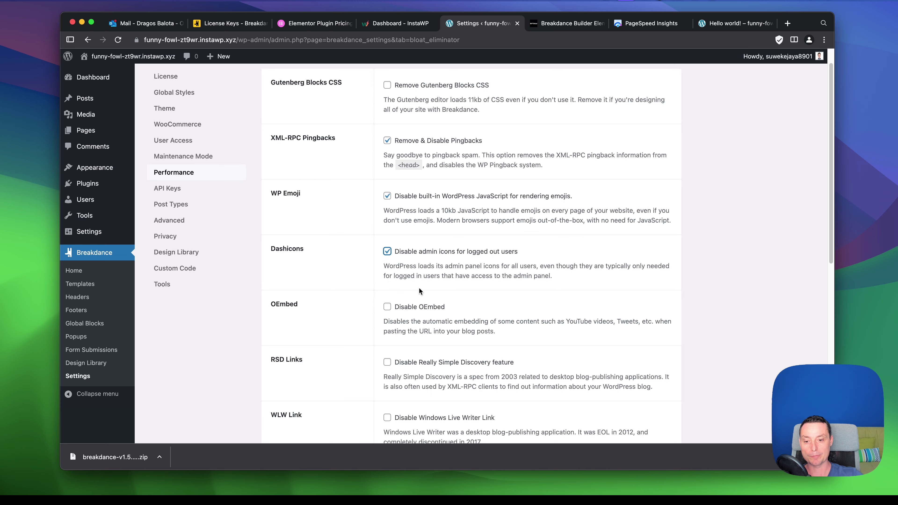
{"action": "scroll", "coordinate": [419, 291], "scroll_direction": "down", "scroll_amount": 5}
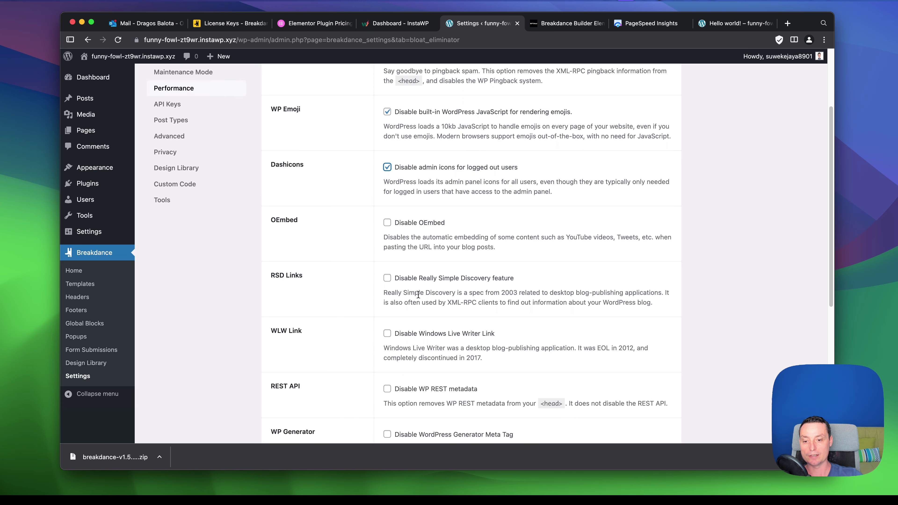
{"action": "scroll", "coordinate": [418, 294], "scroll_direction": "down", "scroll_amount": 12}
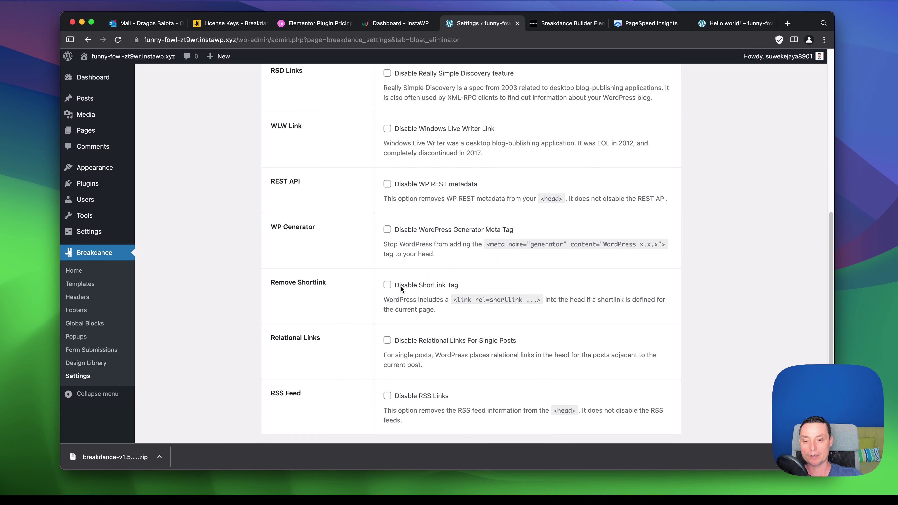
{"action": "scroll", "coordinate": [401, 286], "scroll_direction": "down", "scroll_amount": 3}
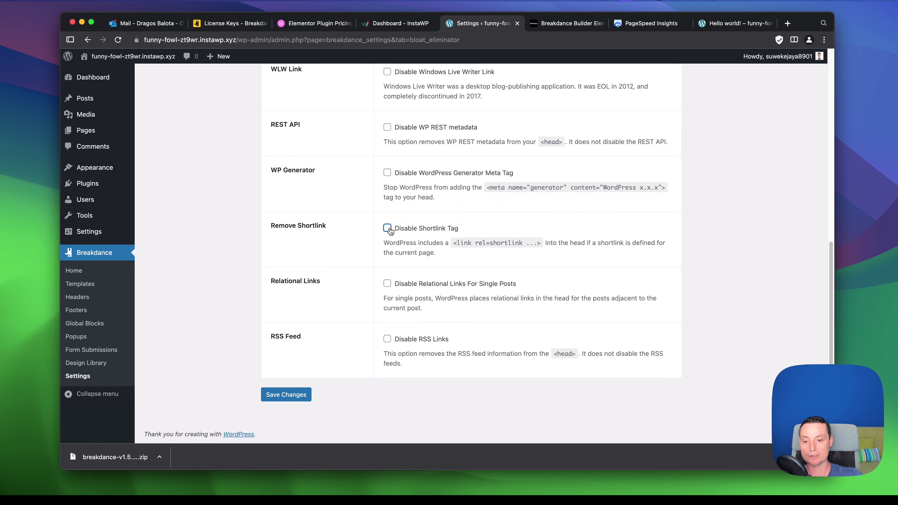
{"action": "left_click", "coordinate": [388, 229]}
{"action": "left_click", "coordinate": [387, 339]}
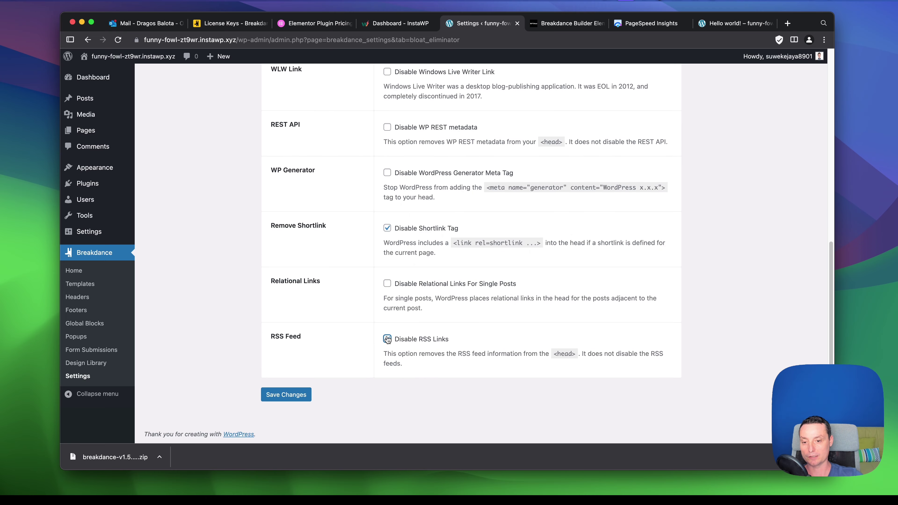
Review the ticked Performance options, then go to the API Keys settings.
{"action": "scroll", "coordinate": [429, 289], "scroll_direction": "up", "scroll_amount": 20}
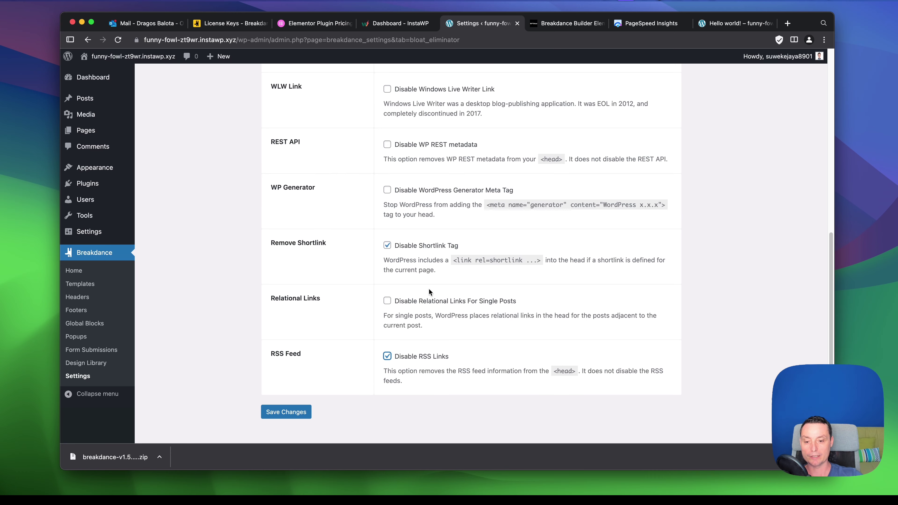
{"action": "scroll", "coordinate": [516, 288], "scroll_direction": "down", "scroll_amount": 5}
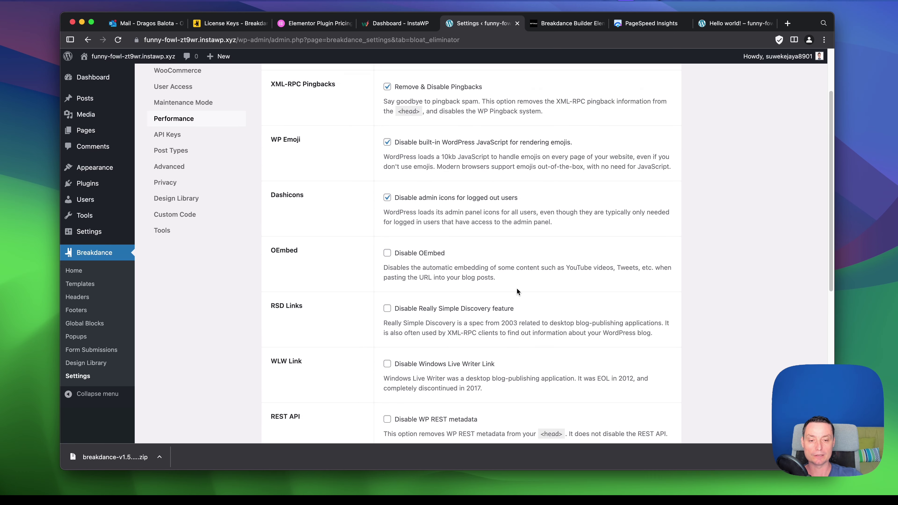
{"action": "scroll", "coordinate": [513, 292], "scroll_direction": "up", "scroll_amount": 3}
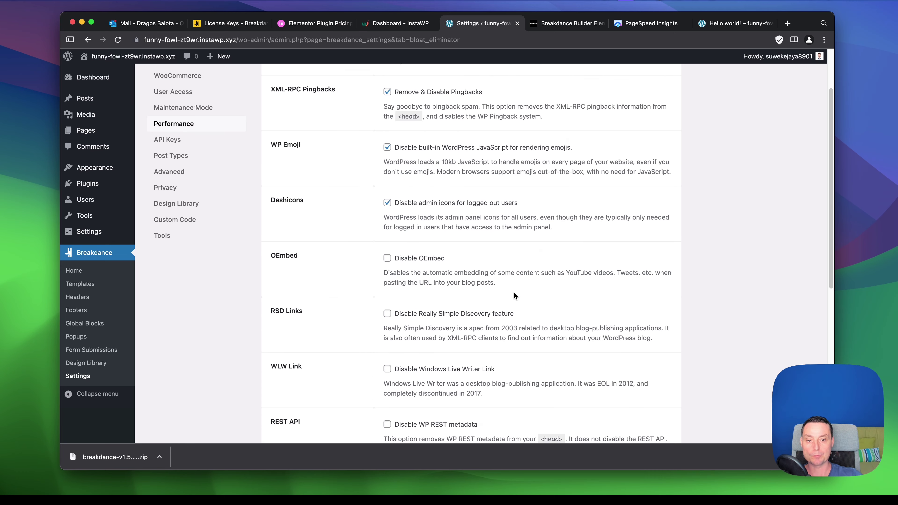
{"action": "scroll", "coordinate": [513, 293], "scroll_direction": "down", "scroll_amount": 5}
{"action": "scroll", "coordinate": [512, 297], "scroll_direction": "down", "scroll_amount": 3}
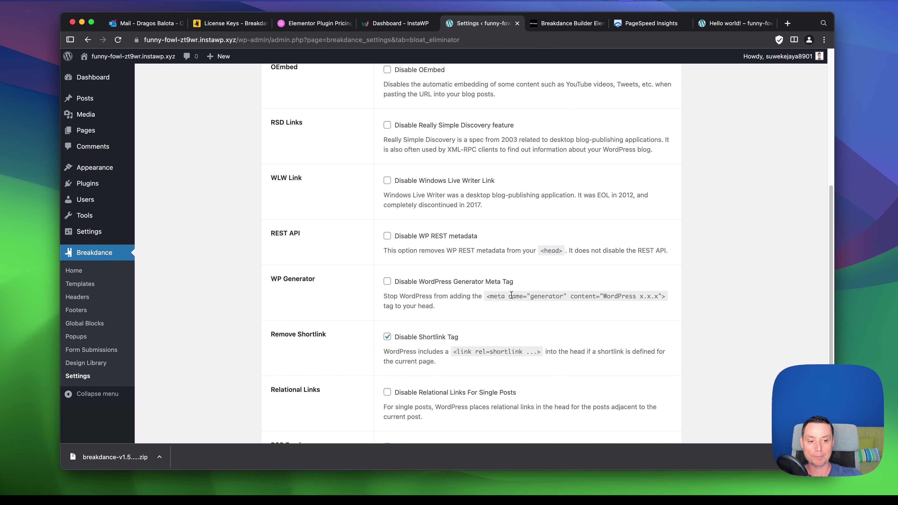
{"action": "scroll", "coordinate": [511, 295], "scroll_direction": "up", "scroll_amount": 7}
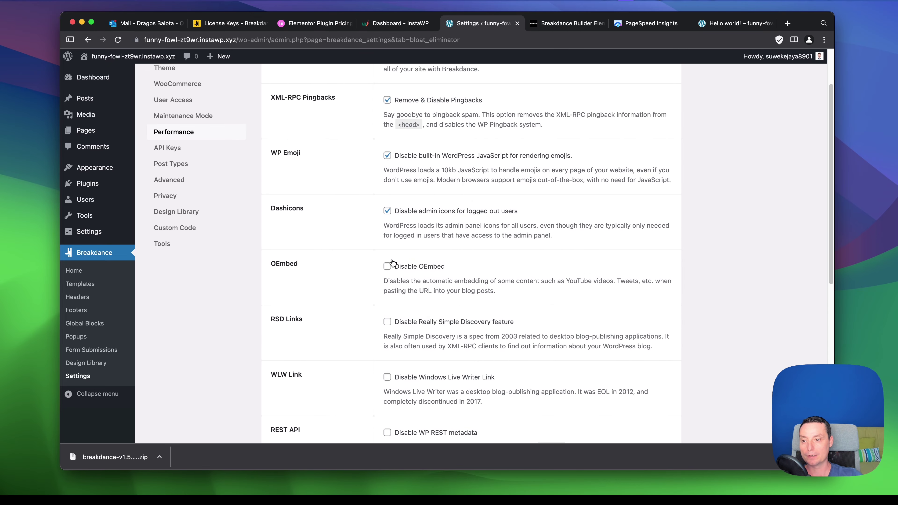
{"action": "left_click", "coordinate": [171, 150]}
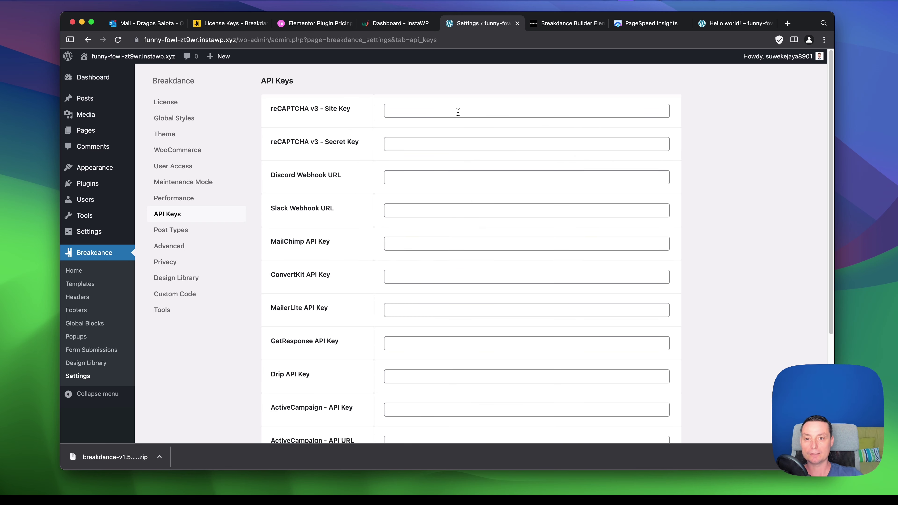
Look over the empty reCAPTCHA, webhook and mailing-service key fields, then go to Post Types.
{"action": "scroll", "coordinate": [461, 166], "scroll_direction": "down", "scroll_amount": 2}
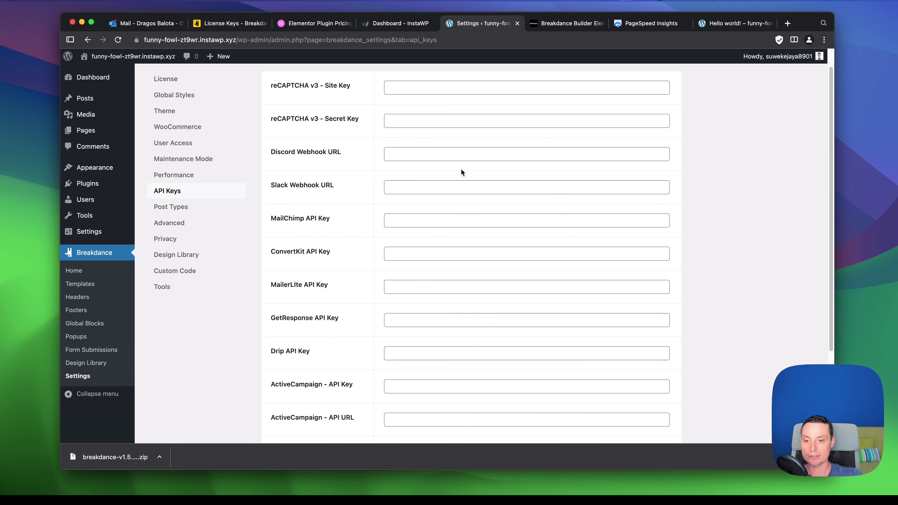
{"action": "scroll", "coordinate": [463, 175], "scroll_direction": "up", "scroll_amount": 2}
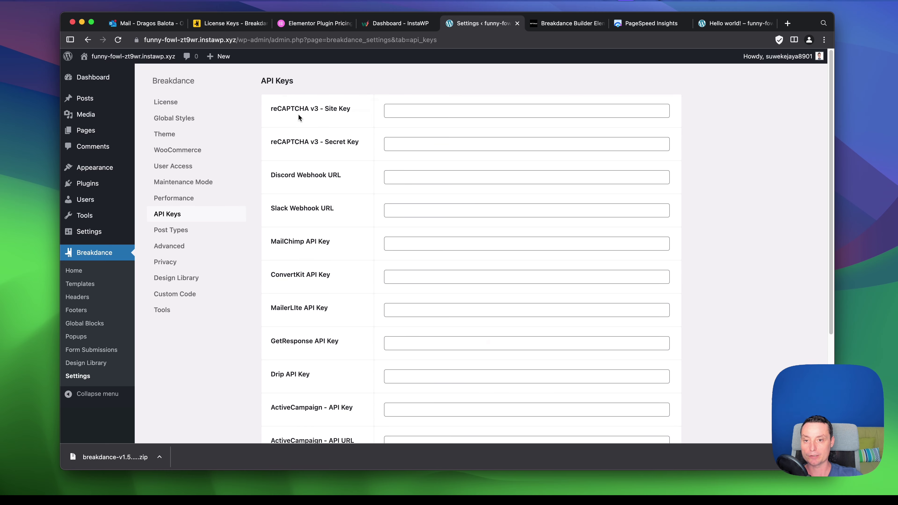
{"action": "scroll", "coordinate": [359, 163], "scroll_direction": "down", "scroll_amount": 1}
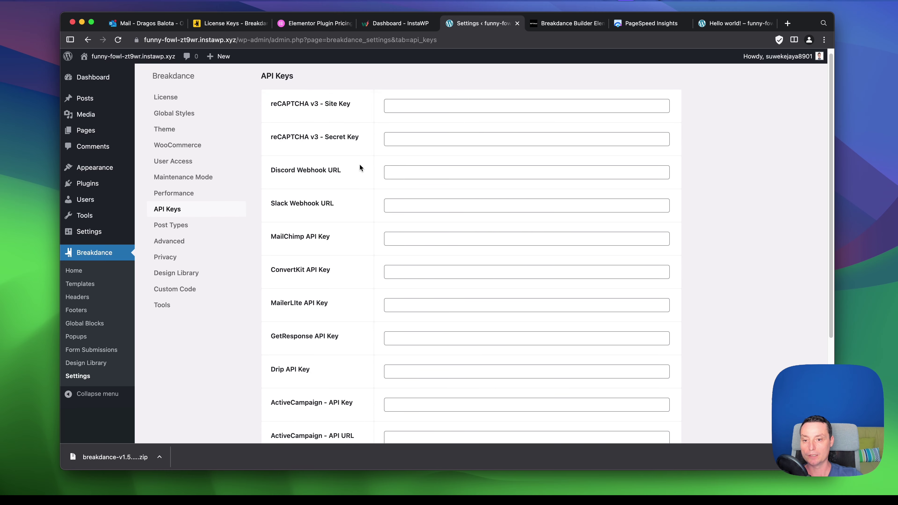
{"action": "scroll", "coordinate": [359, 164], "scroll_direction": "down", "scroll_amount": 1}
{"action": "scroll", "coordinate": [323, 193], "scroll_direction": "down", "scroll_amount": 10}
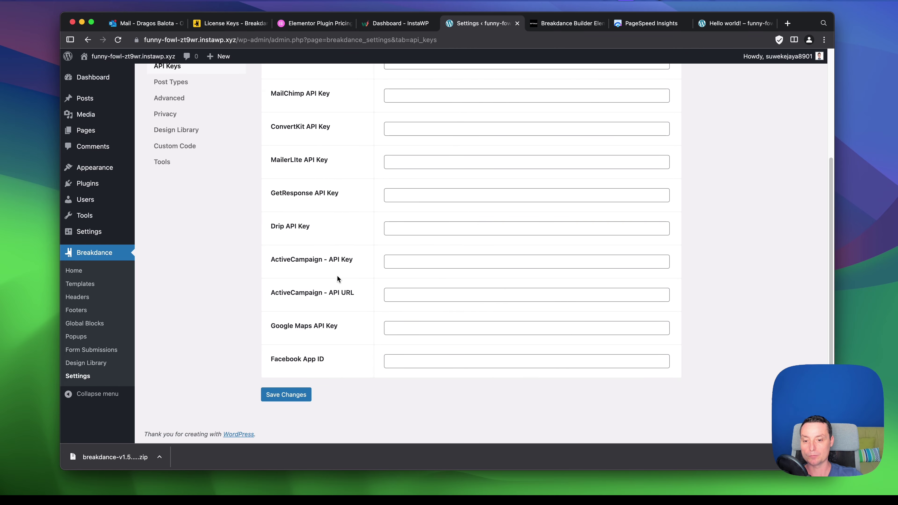
{"action": "scroll", "coordinate": [253, 211], "scroll_direction": "up", "scroll_amount": 7}
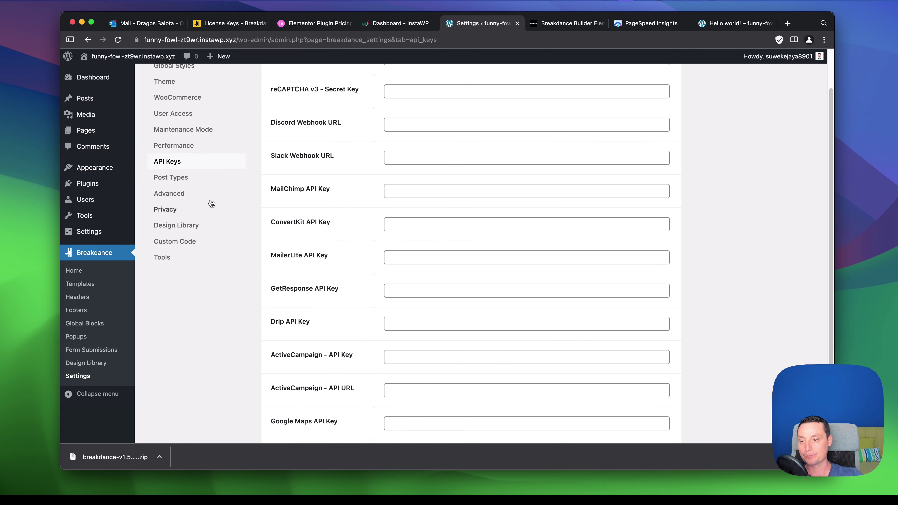
{"action": "left_click", "coordinate": [176, 180]}
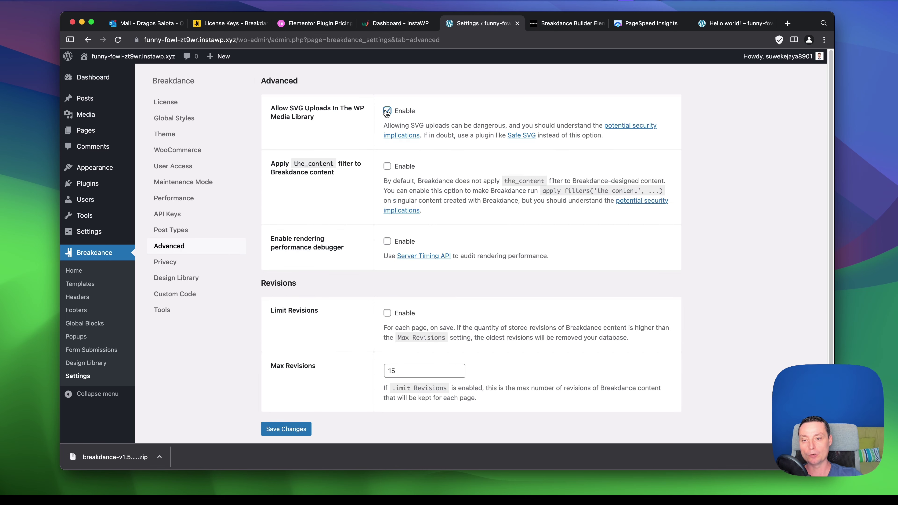
Switch Limit Revisions off, save the Advanced settings, and move to Privacy.
{"action": "scroll", "coordinate": [385, 114], "scroll_direction": "down", "scroll_amount": 1}
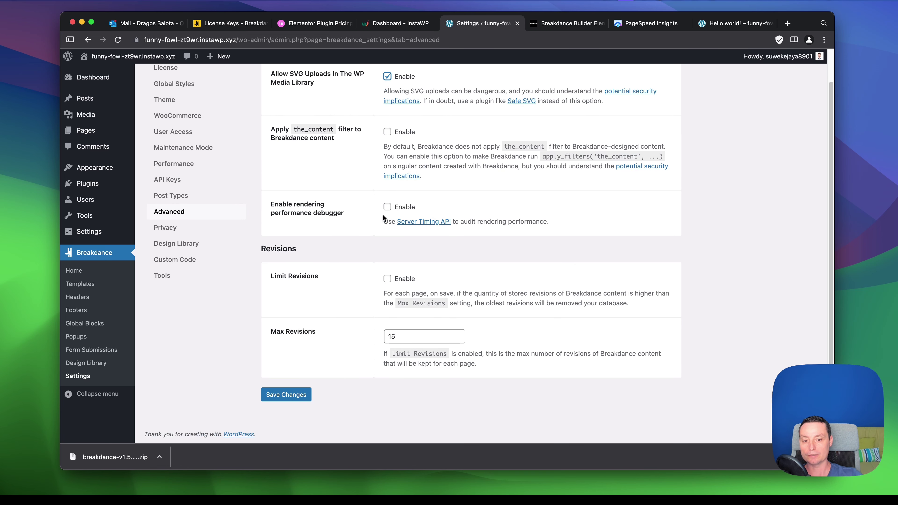
{"action": "left_click", "coordinate": [387, 279]}
{"action": "left_click", "coordinate": [295, 393]}
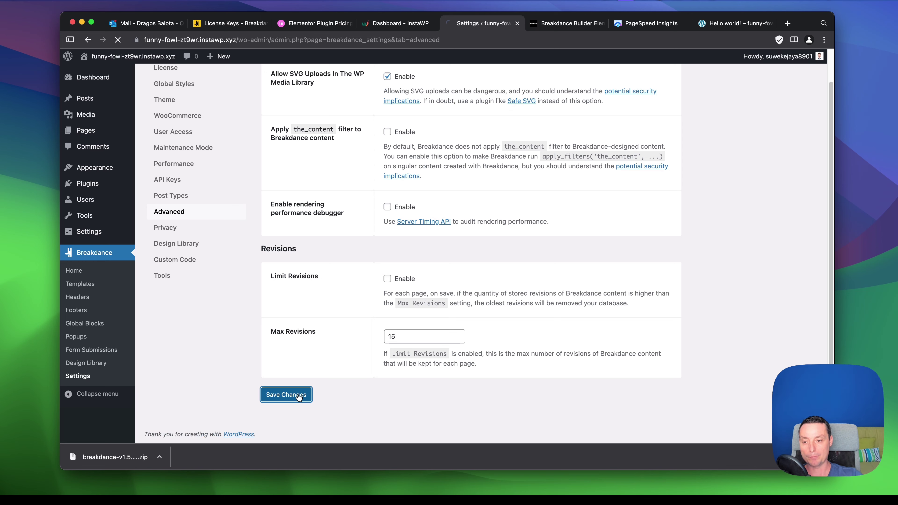
{"action": "scroll", "coordinate": [296, 391], "scroll_direction": "down", "scroll_amount": 3}
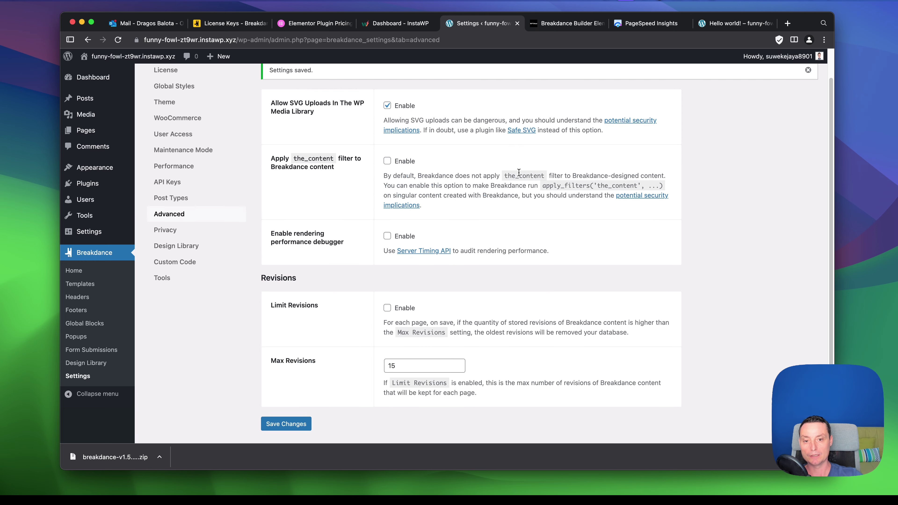
{"action": "left_click", "coordinate": [178, 202]}
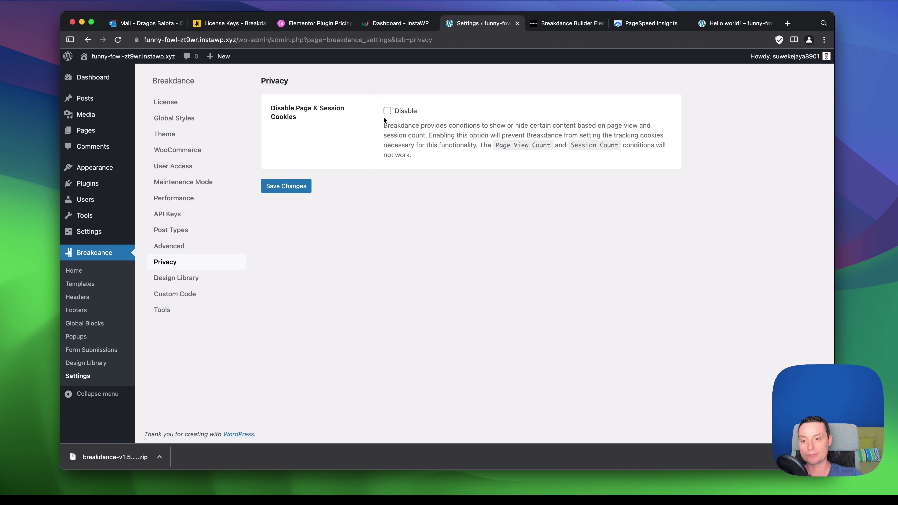
Pass through Design Library and Custom Code to Tools, focusing the Replace URL old-URL field.
{"action": "left_click", "coordinate": [195, 282]}
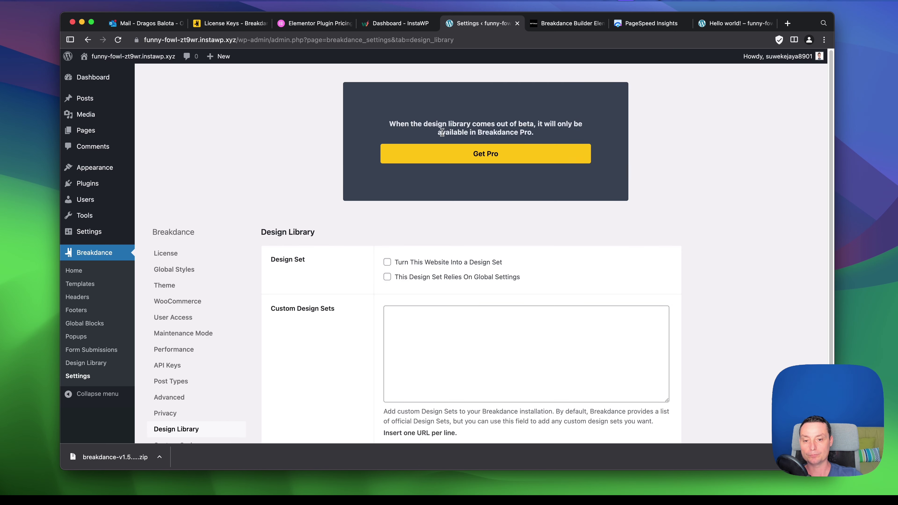
{"action": "scroll", "coordinate": [442, 132], "scroll_direction": "down", "scroll_amount": 3}
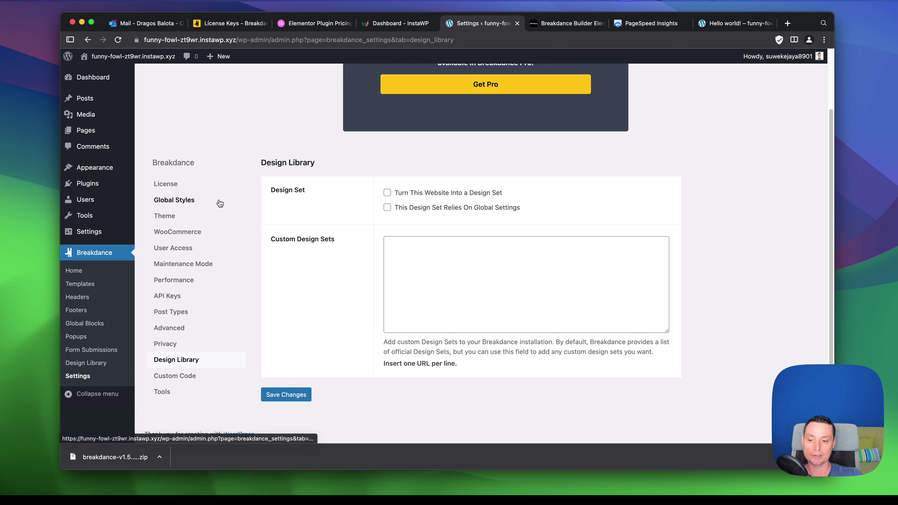
{"action": "left_click", "coordinate": [182, 376]}
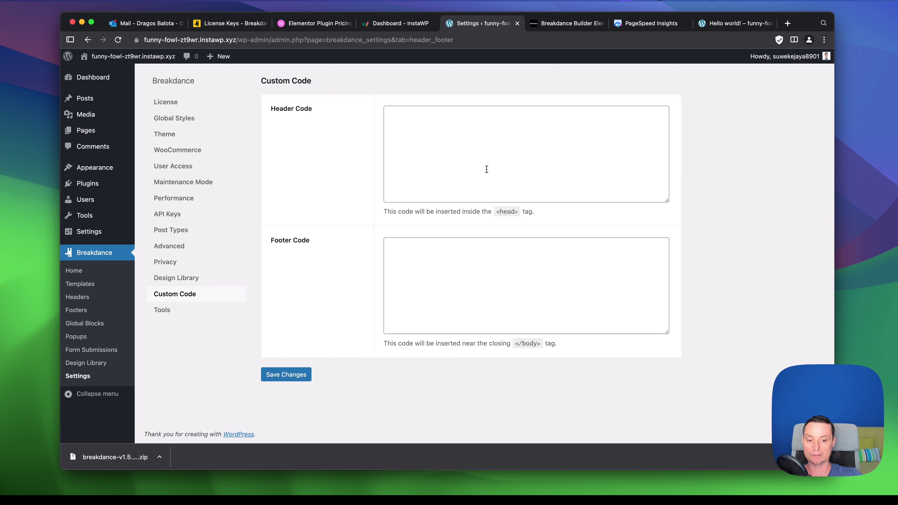
{"action": "left_click", "coordinate": [165, 311]}
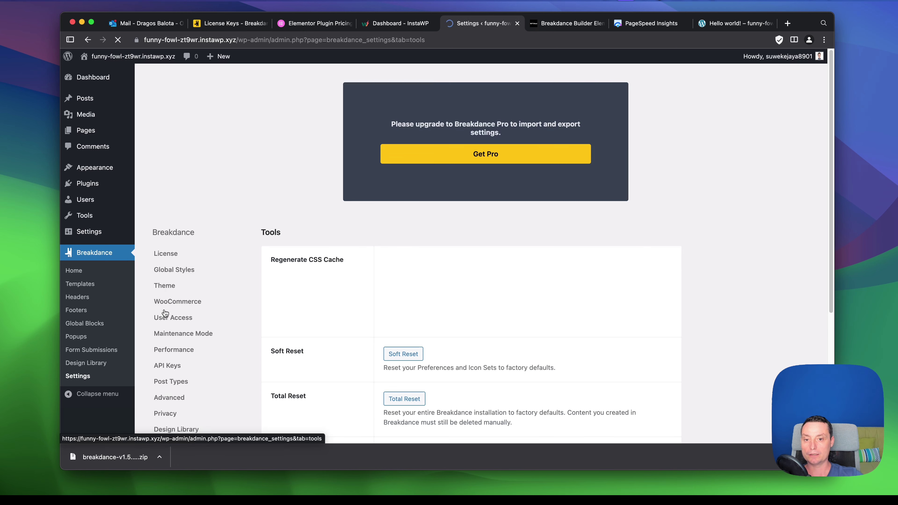
{"action": "scroll", "coordinate": [371, 155], "scroll_direction": "down", "scroll_amount": 3}
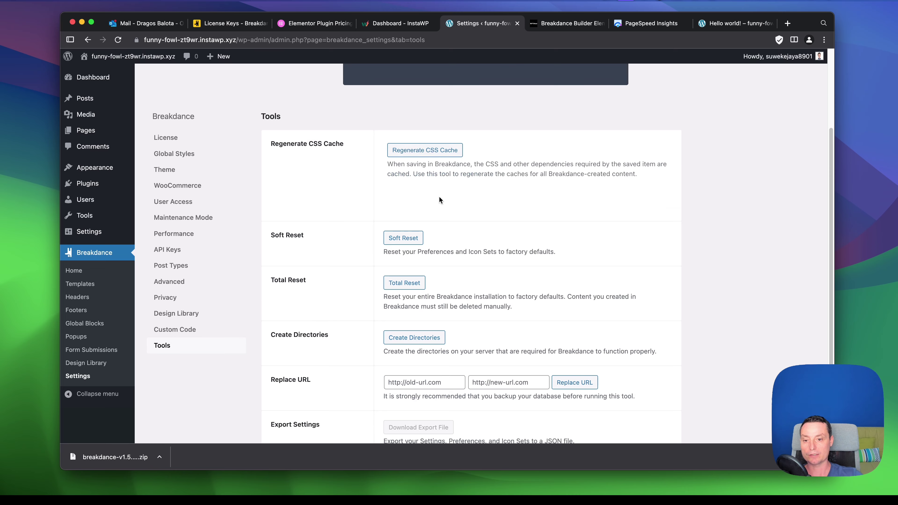
{"action": "scroll", "coordinate": [440, 202], "scroll_direction": "down", "scroll_amount": 2}
{"action": "scroll", "coordinate": [429, 184], "scroll_direction": "down", "scroll_amount": 1}
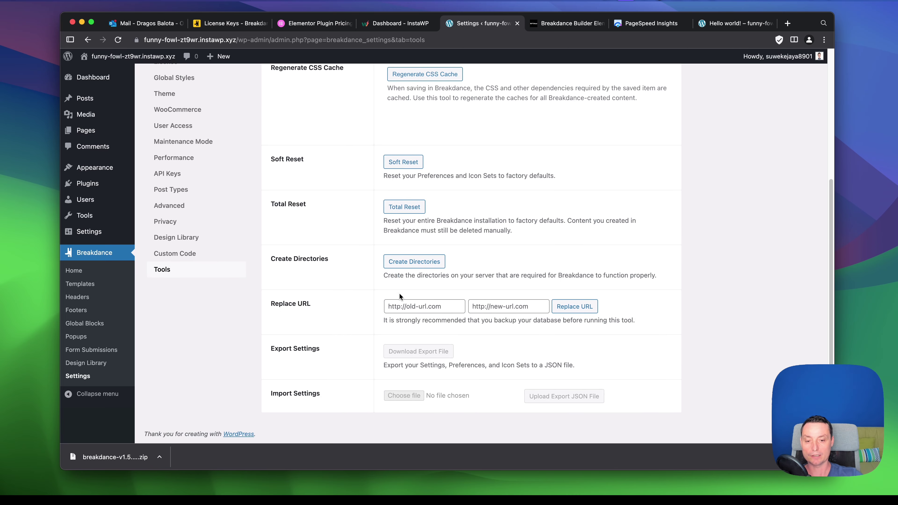
{"action": "left_click", "coordinate": [416, 306]}
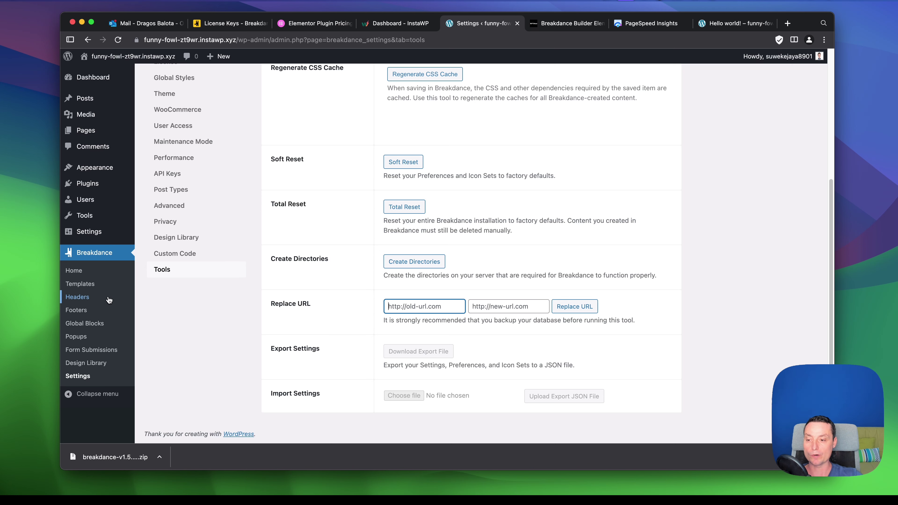
Start a new header titled 'My header' with location Everywhere.
{"action": "left_click", "coordinate": [89, 300]}
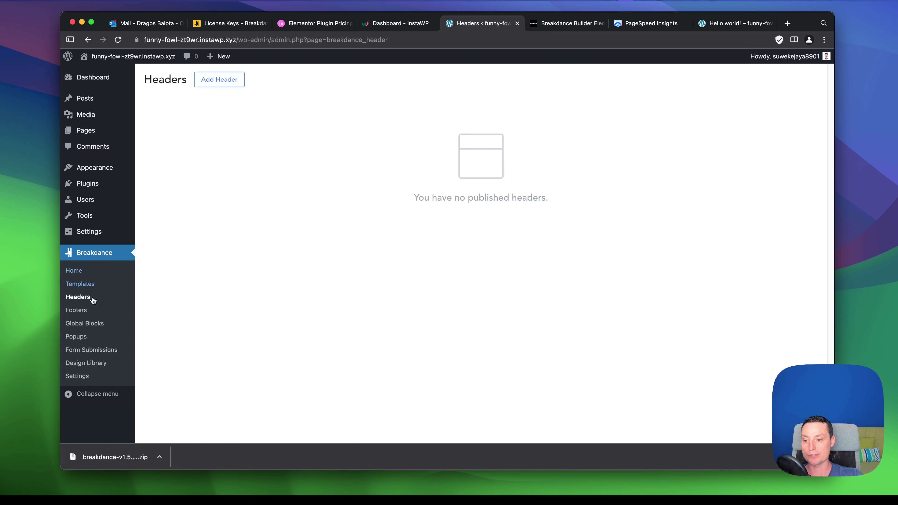
{"action": "left_click", "coordinate": [219, 80]}
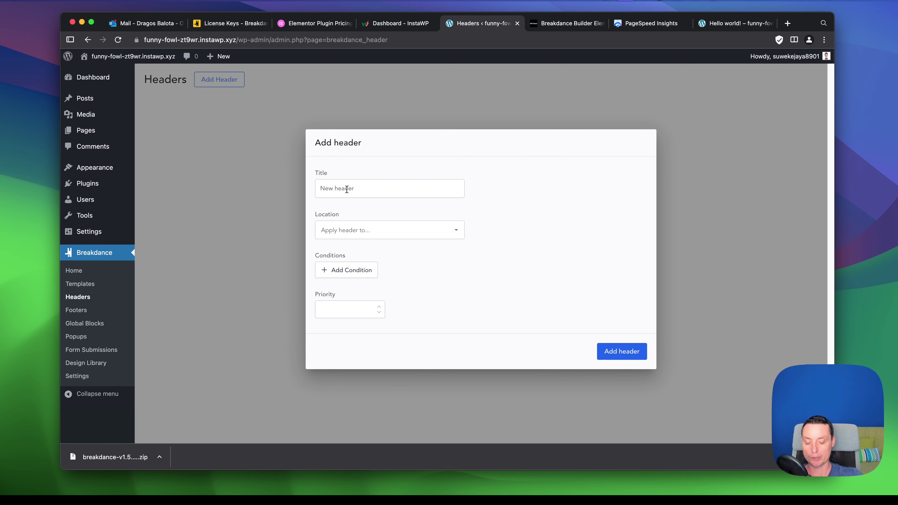
{"action": "type", "text": "My "}
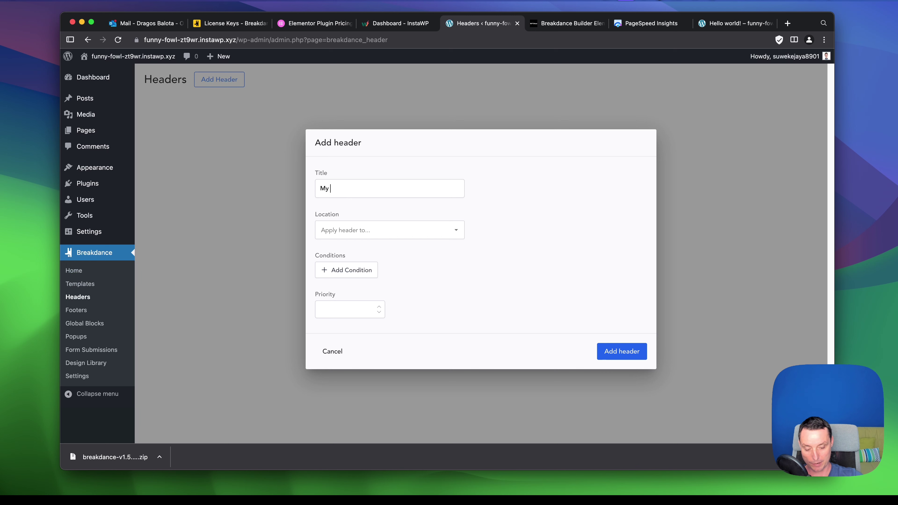
{"action": "type", "text": "header"}
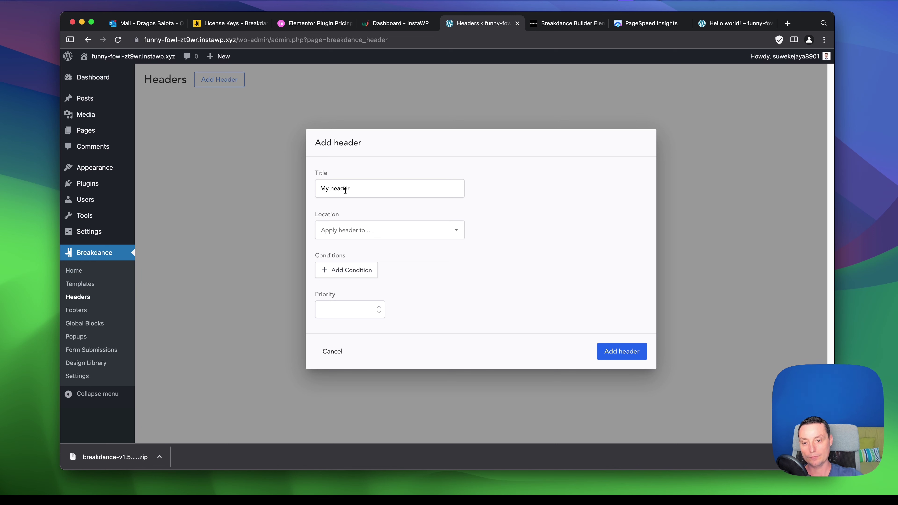
{"action": "left_click", "coordinate": [440, 230]}
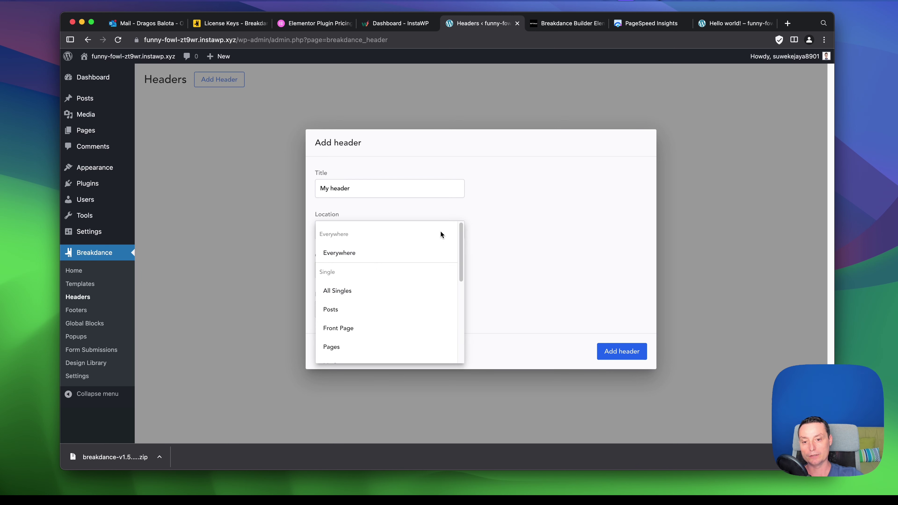
{"action": "left_click", "coordinate": [361, 253]}
{"action": "left_click", "coordinate": [376, 235]}
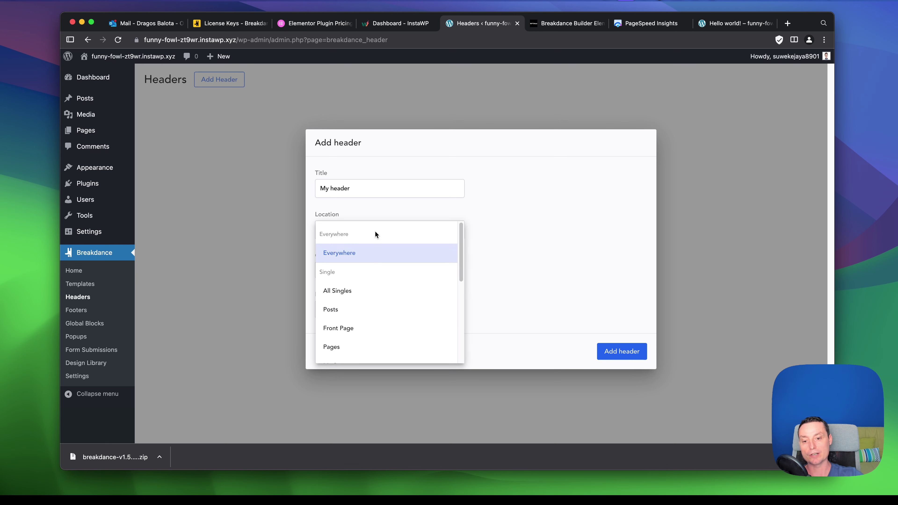
{"action": "left_click", "coordinate": [501, 226]}
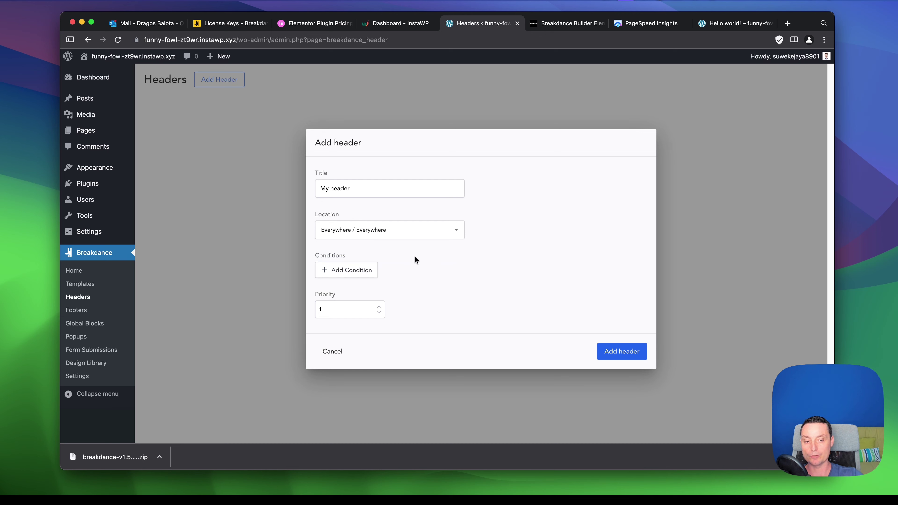
Add a display condition row and browse the available condition options.
{"action": "left_click", "coordinate": [352, 273]}
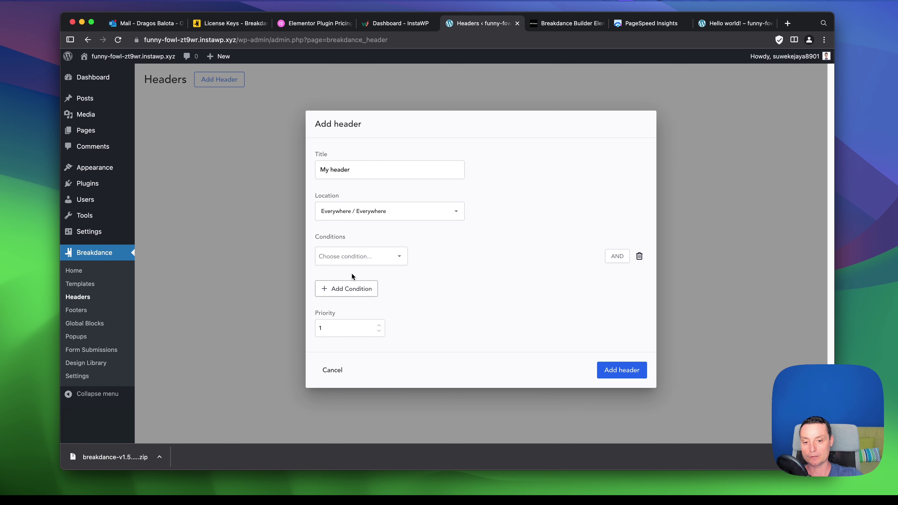
{"action": "left_click", "coordinate": [372, 256]}
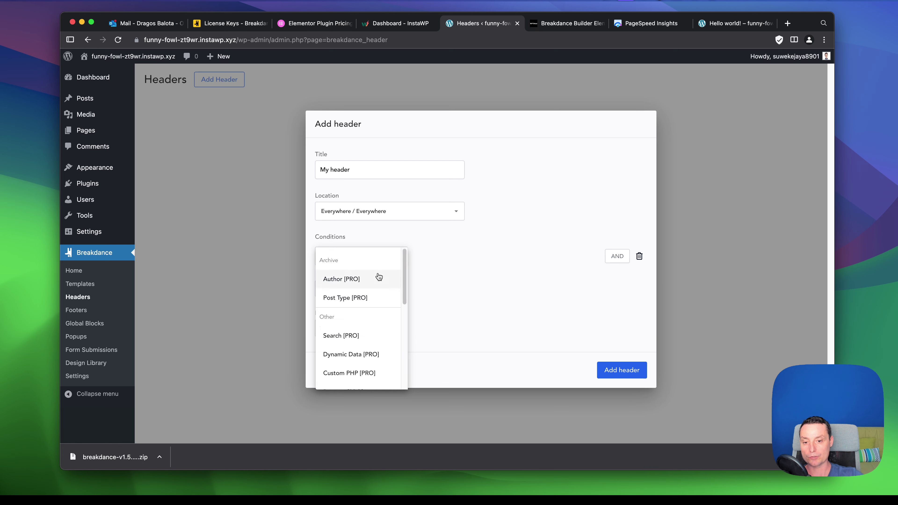
{"action": "scroll", "coordinate": [380, 310], "scroll_direction": "down", "scroll_amount": 3}
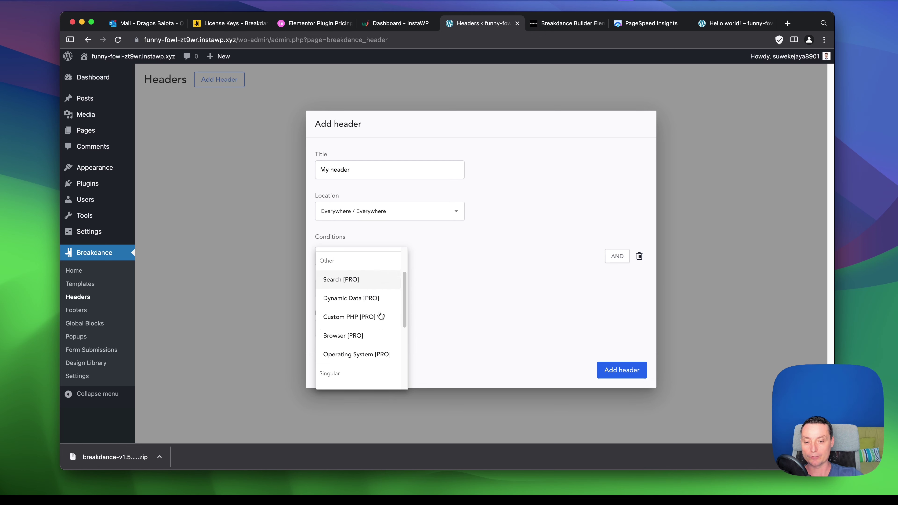
{"action": "scroll", "coordinate": [380, 315], "scroll_direction": "down", "scroll_amount": 5}
{"action": "scroll", "coordinate": [382, 314], "scroll_direction": "up", "scroll_amount": 8}
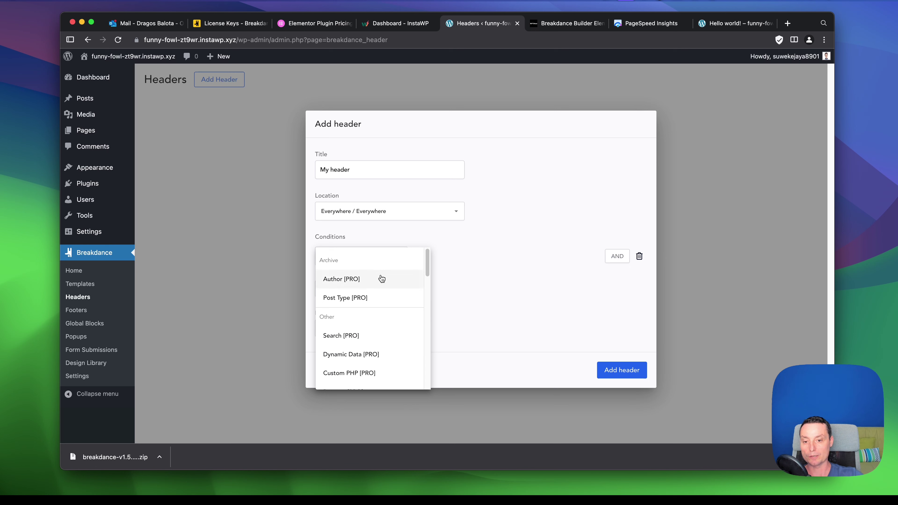
{"action": "scroll", "coordinate": [387, 287], "scroll_direction": "down", "scroll_amount": 2}
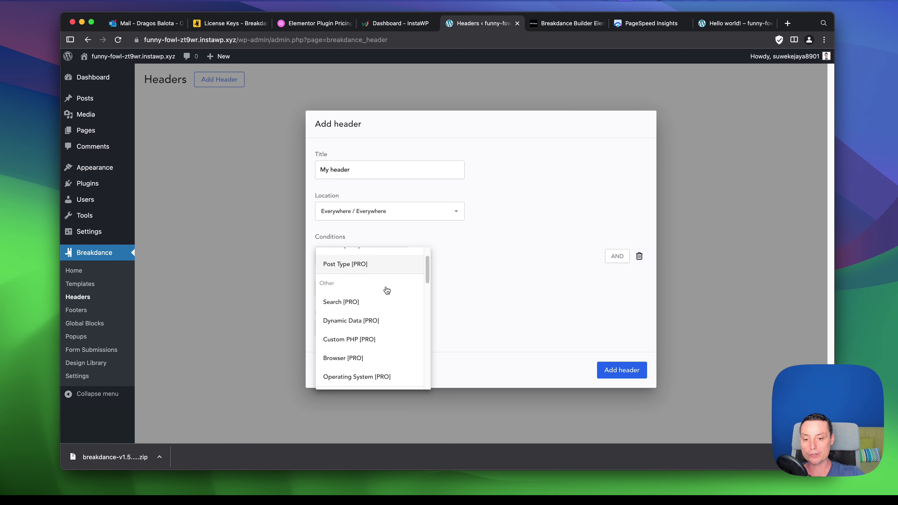
{"action": "scroll", "coordinate": [387, 283], "scroll_direction": "up", "scroll_amount": 2}
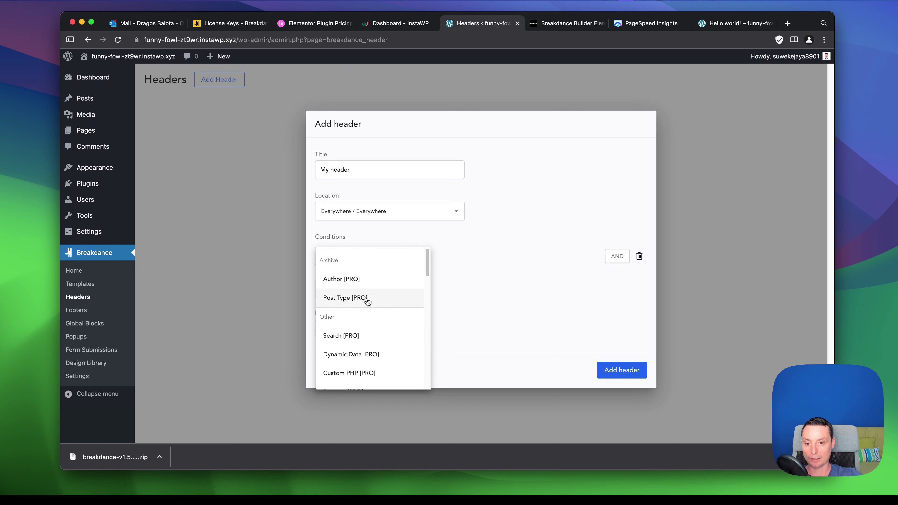
{"action": "scroll", "coordinate": [362, 287], "scroll_direction": "down", "scroll_amount": 3}
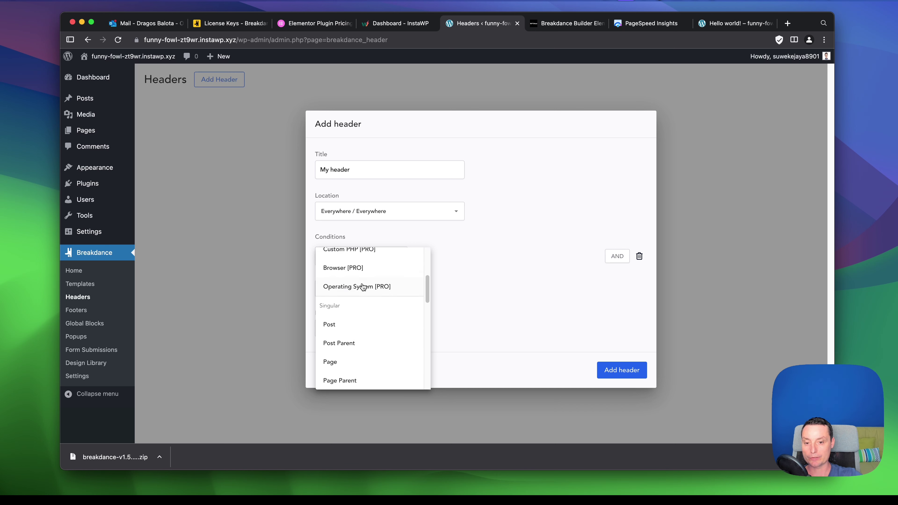
{"action": "scroll", "coordinate": [398, 301], "scroll_direction": "down", "scroll_amount": 4}
{"action": "scroll", "coordinate": [402, 307], "scroll_direction": "down", "scroll_amount": 5}
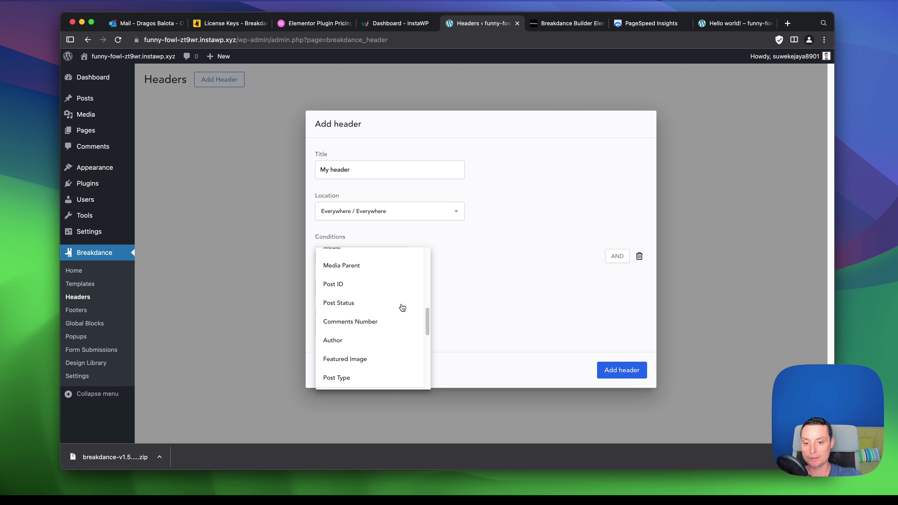
Close the condition list without a choice and delete the empty condition row.
{"action": "scroll", "coordinate": [386, 304], "scroll_direction": "up", "scroll_amount": 8}
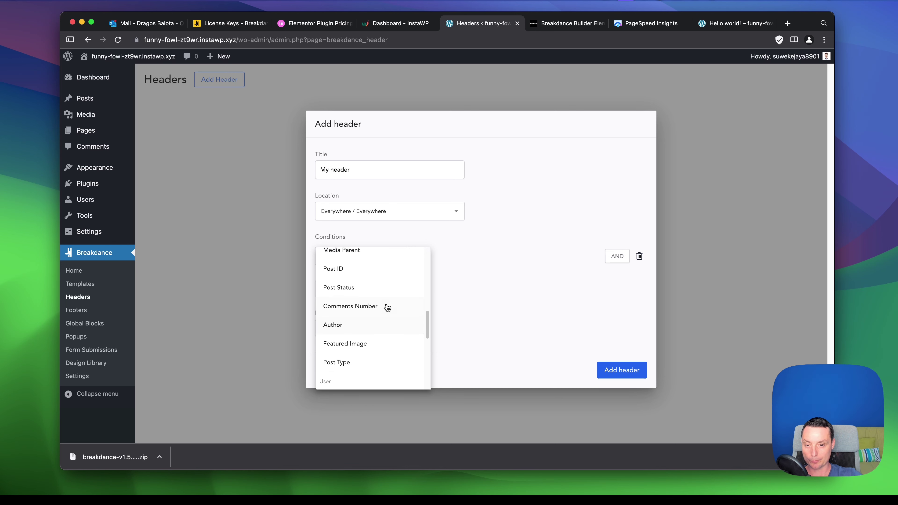
{"action": "scroll", "coordinate": [385, 310], "scroll_direction": "up", "scroll_amount": 2}
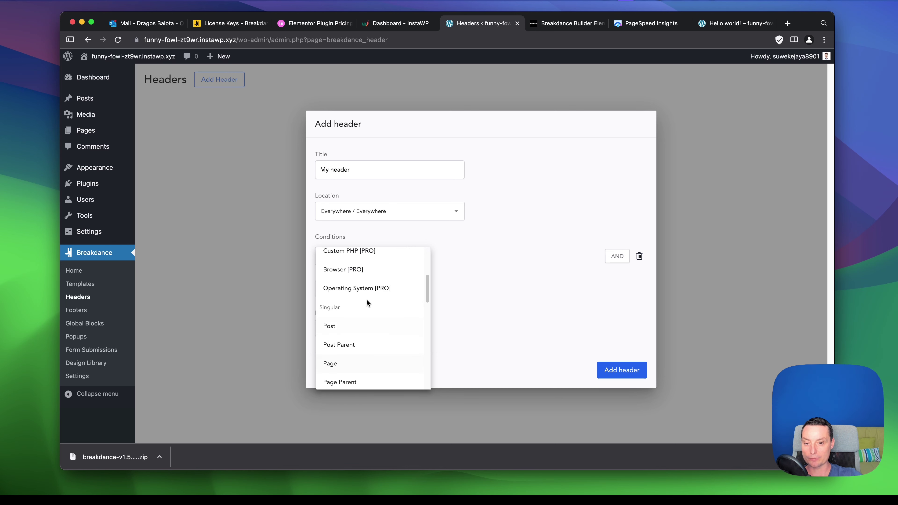
{"action": "scroll", "coordinate": [364, 326], "scroll_direction": "down", "scroll_amount": 2}
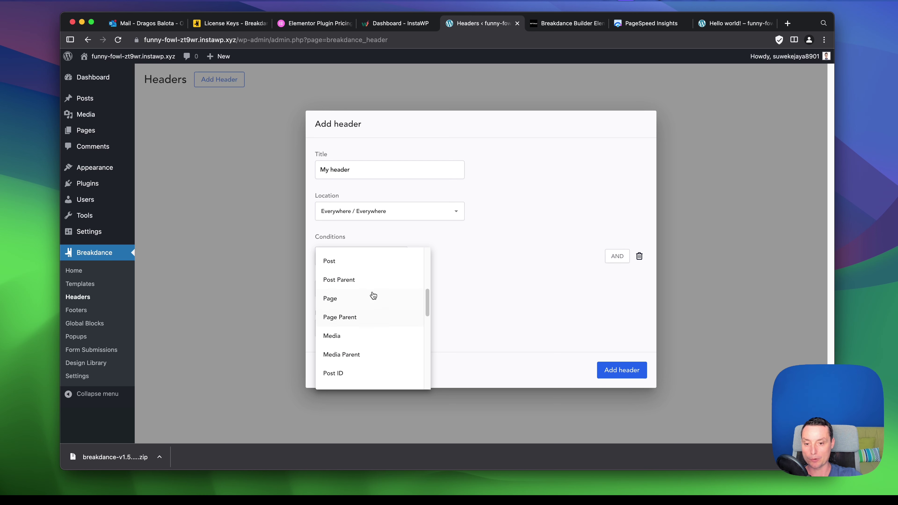
{"action": "scroll", "coordinate": [375, 302], "scroll_direction": "down", "scroll_amount": 3}
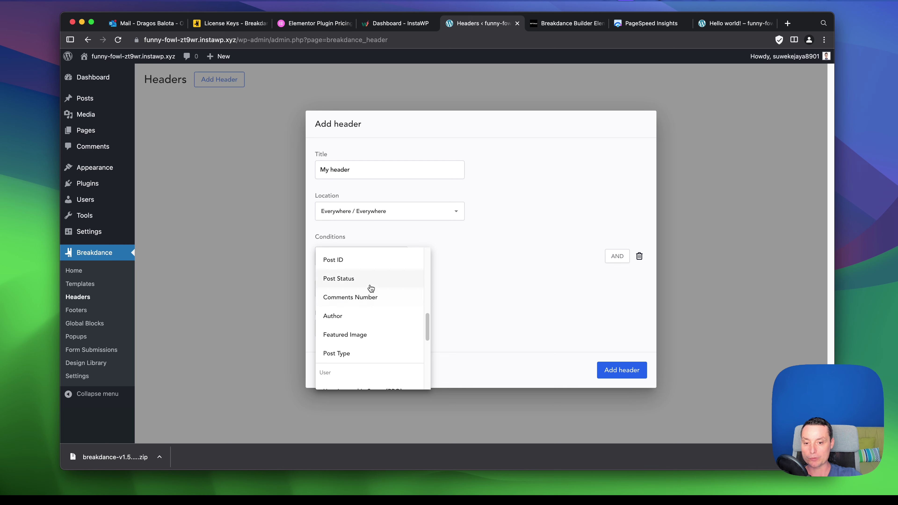
{"action": "scroll", "coordinate": [373, 290], "scroll_direction": "down", "scroll_amount": 2}
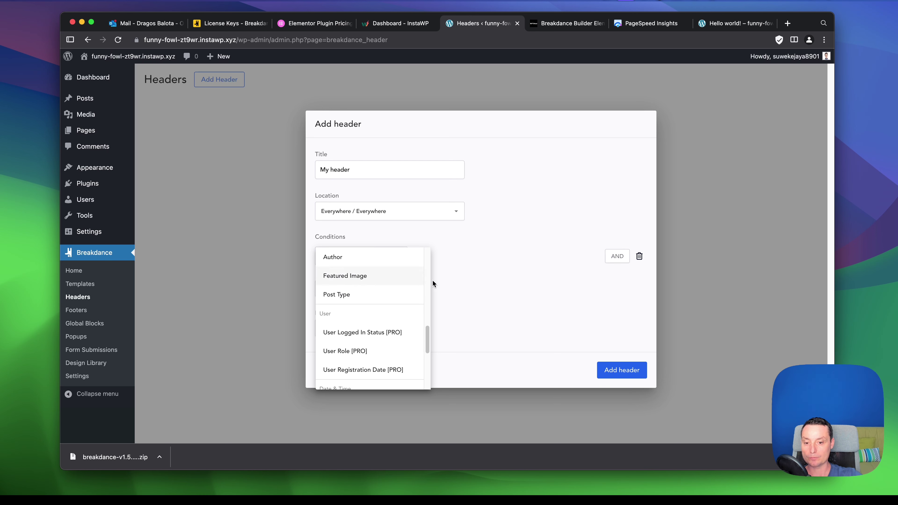
{"action": "left_click", "coordinate": [520, 271]}
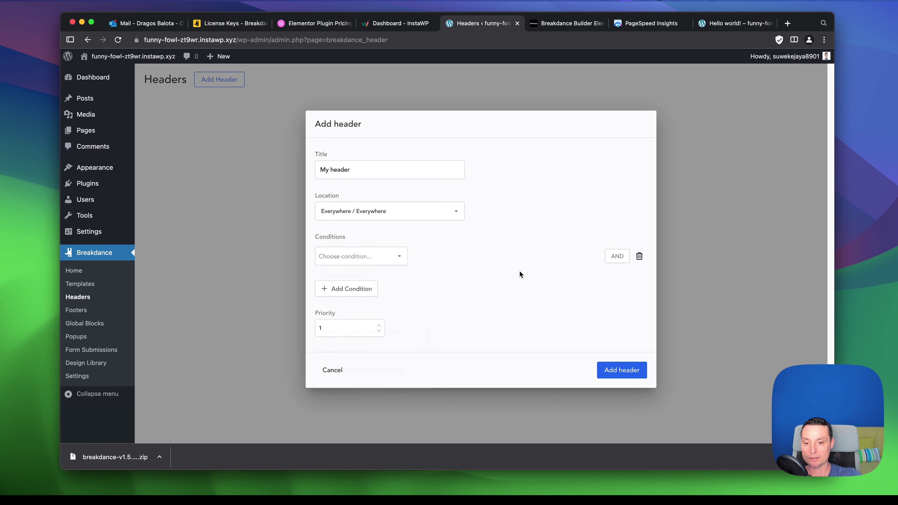
{"action": "left_click", "coordinate": [640, 257]}
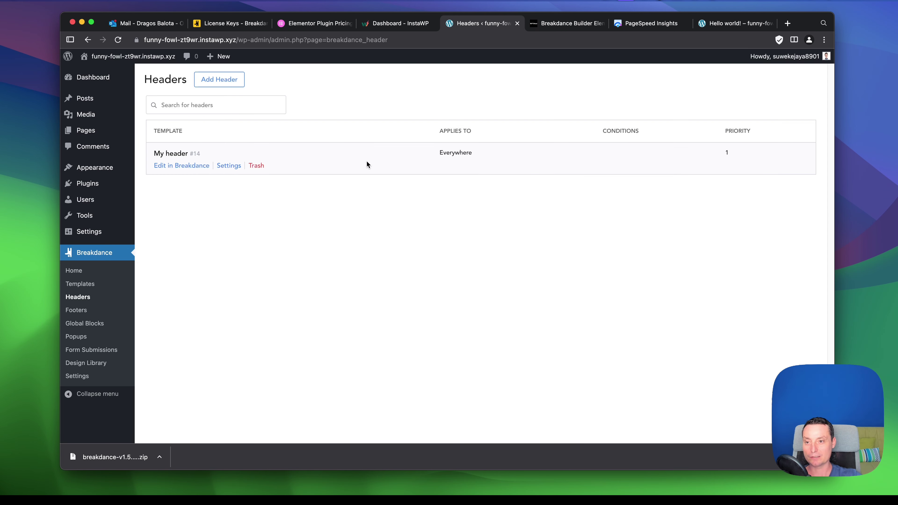
Open My header from the Headers list in the Breakdance builder.
{"action": "mouse_move", "coordinate": [186, 172]}
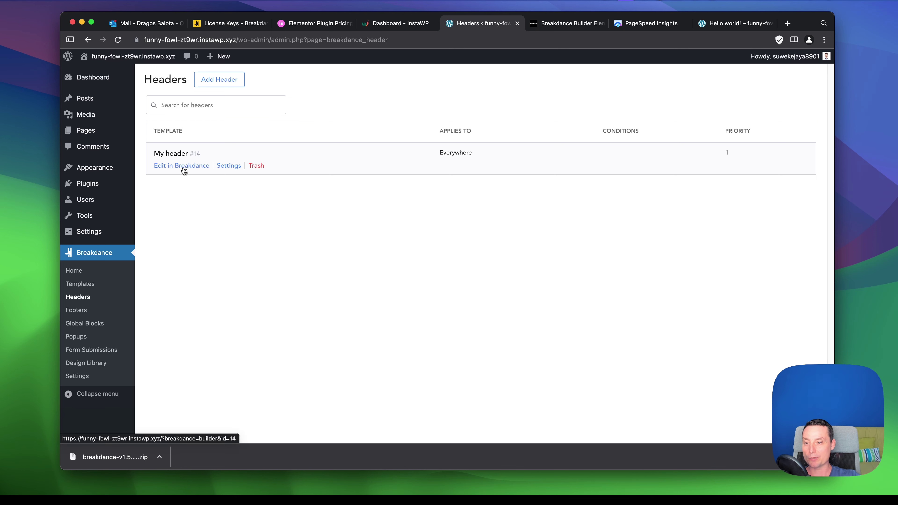
{"action": "left_click", "coordinate": [184, 169]}
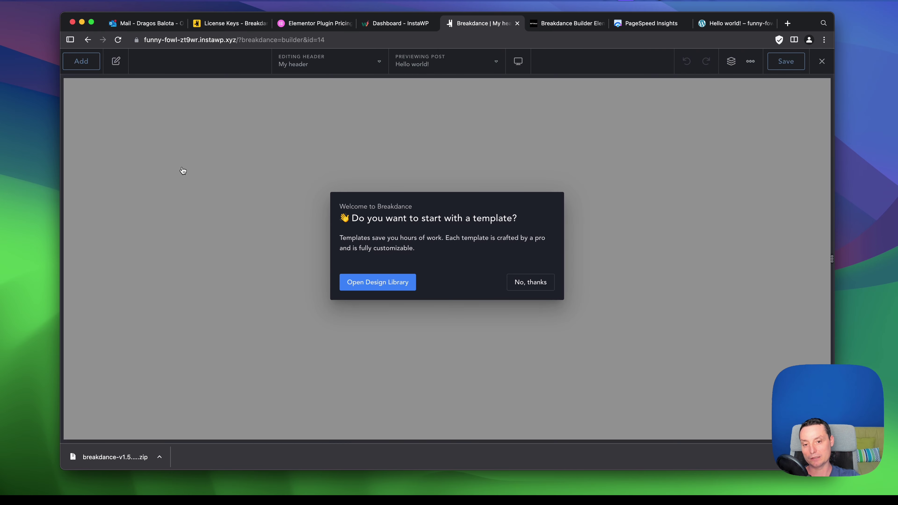
Decline the starter template and scroll through the Add elements panel.
{"action": "left_click", "coordinate": [524, 282]}
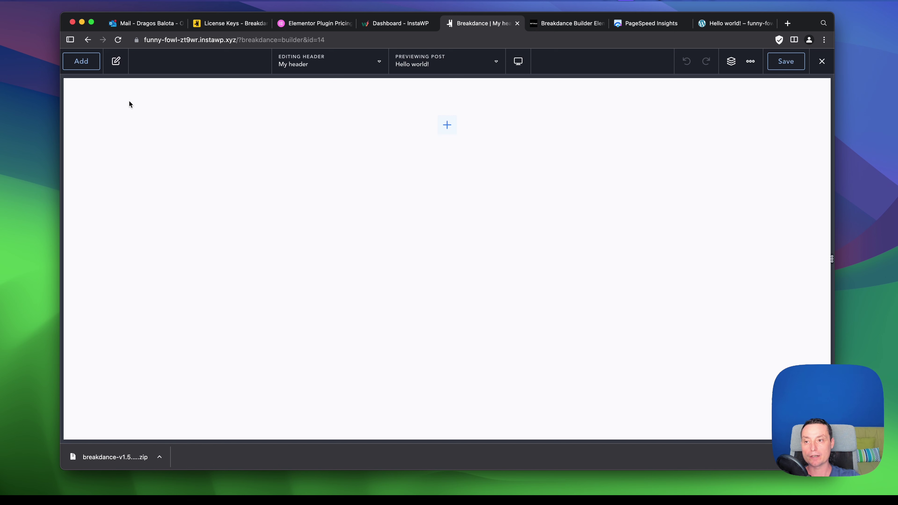
{"action": "left_click", "coordinate": [91, 68]}
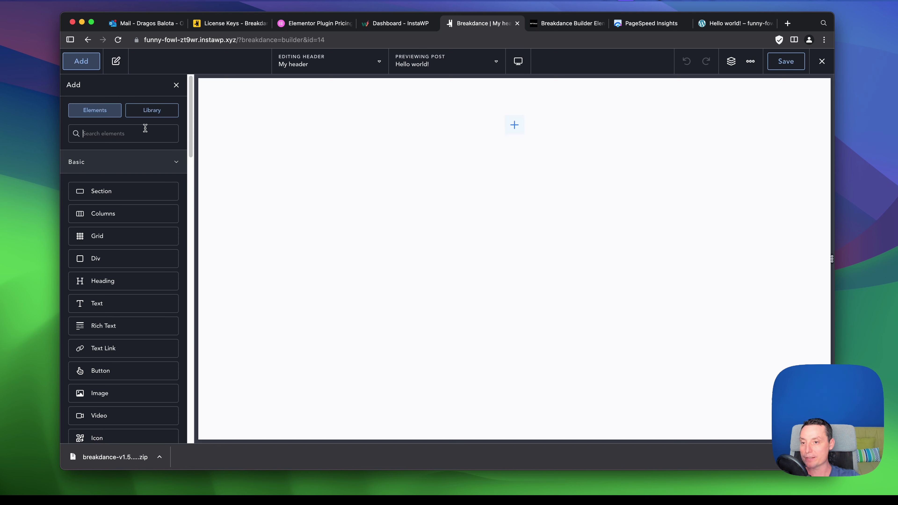
{"action": "scroll", "coordinate": [164, 196], "scroll_direction": "down", "scroll_amount": 1}
{"action": "scroll", "coordinate": [164, 196], "scroll_direction": "down", "scroll_amount": 1}
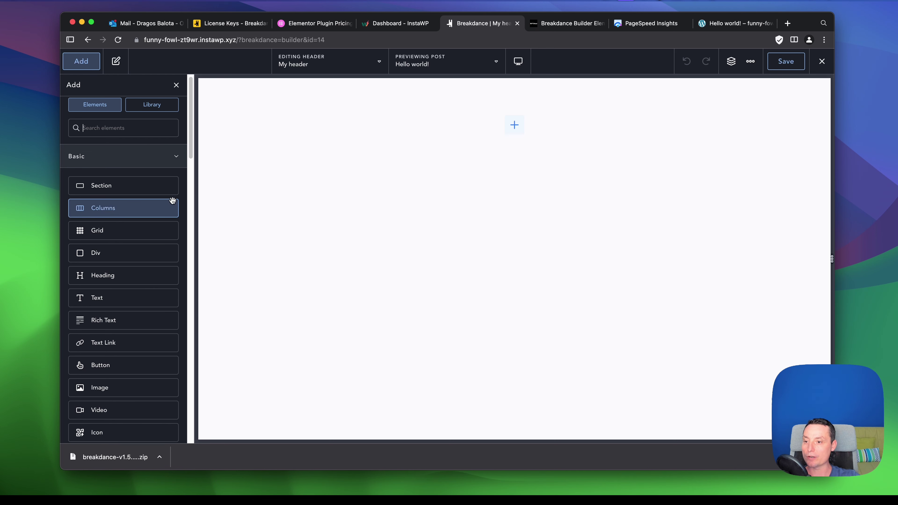
{"action": "scroll", "coordinate": [156, 194], "scroll_direction": "down", "scroll_amount": 2}
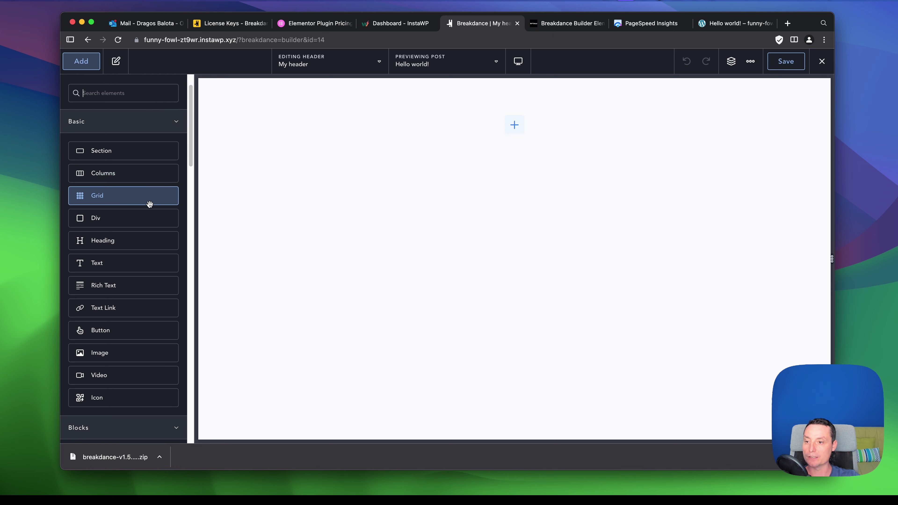
{"action": "scroll", "coordinate": [148, 184], "scroll_direction": "down", "scroll_amount": 2}
{"action": "scroll", "coordinate": [149, 183], "scroll_direction": "down", "scroll_amount": 8}
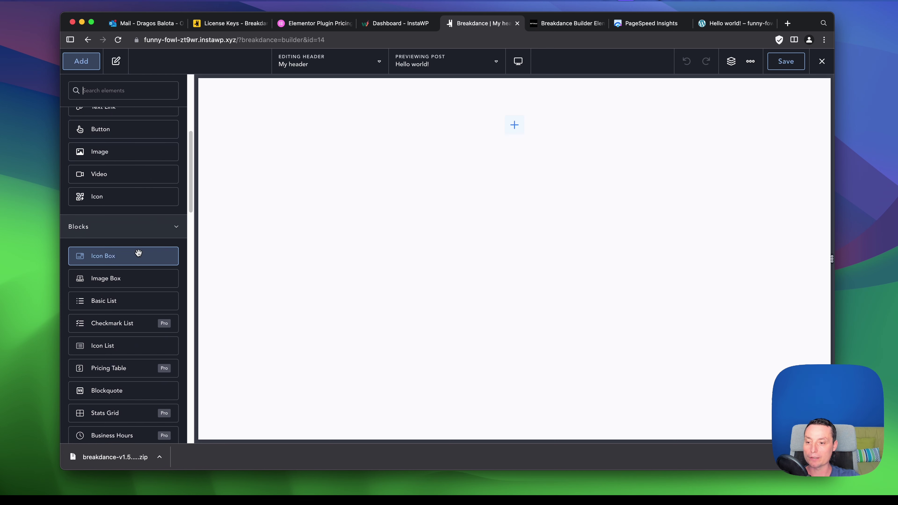
{"action": "scroll", "coordinate": [138, 258], "scroll_direction": "down", "scroll_amount": 2}
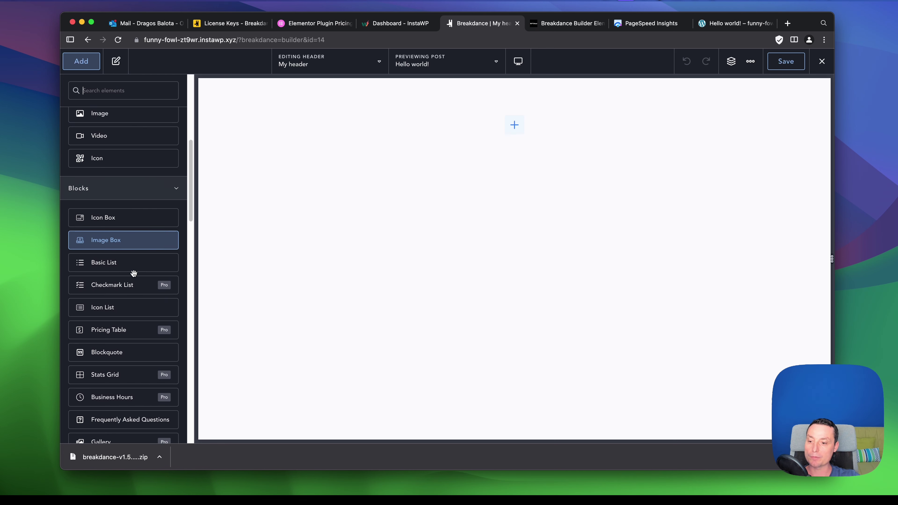
{"action": "scroll", "coordinate": [142, 260], "scroll_direction": "down", "scroll_amount": 6}
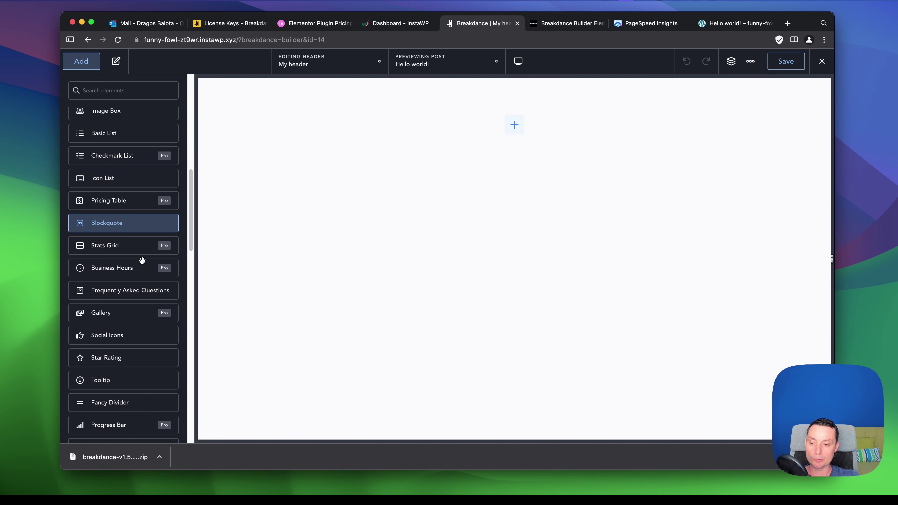
Search elements for 'hea' to list Heading, Header Builder, Dual and Animated Heading.
{"action": "scroll", "coordinate": [142, 260], "scroll_direction": "down", "scroll_amount": 2}
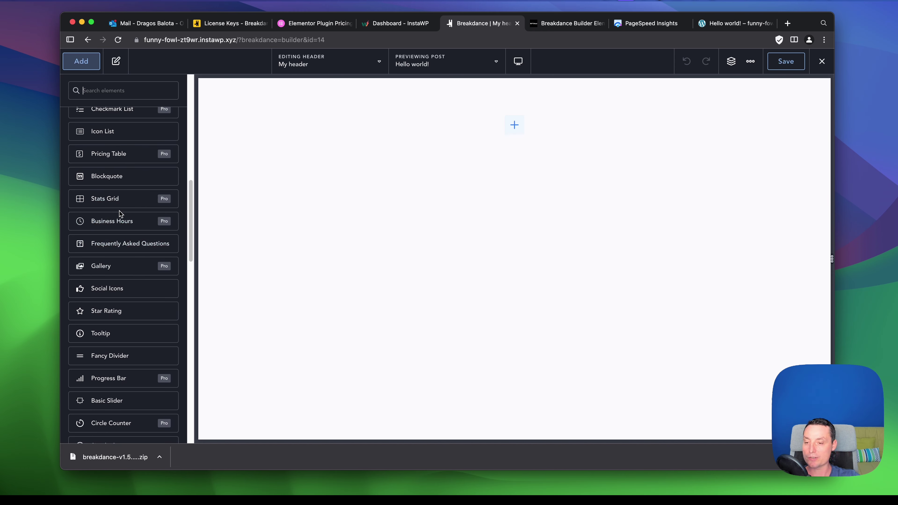
{"action": "scroll", "coordinate": [127, 213], "scroll_direction": "down", "scroll_amount": 10}
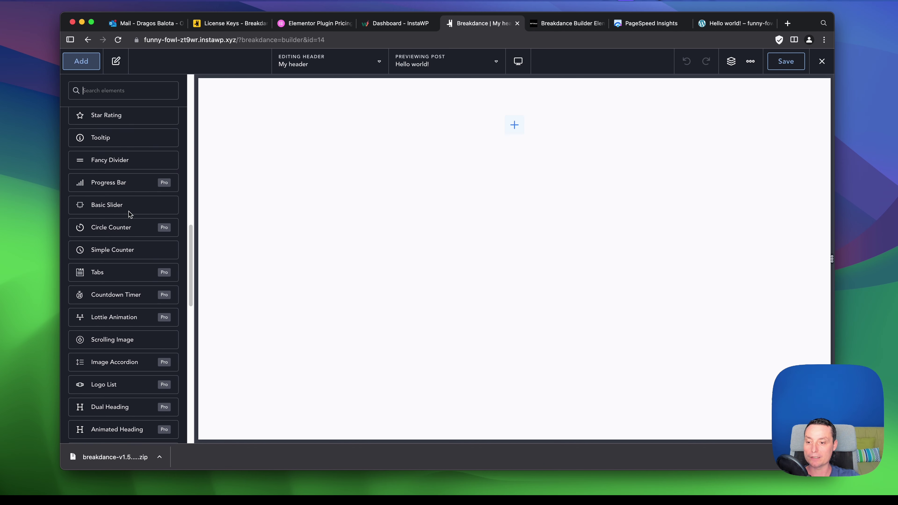
{"action": "scroll", "coordinate": [130, 214], "scroll_direction": "down", "scroll_amount": 6}
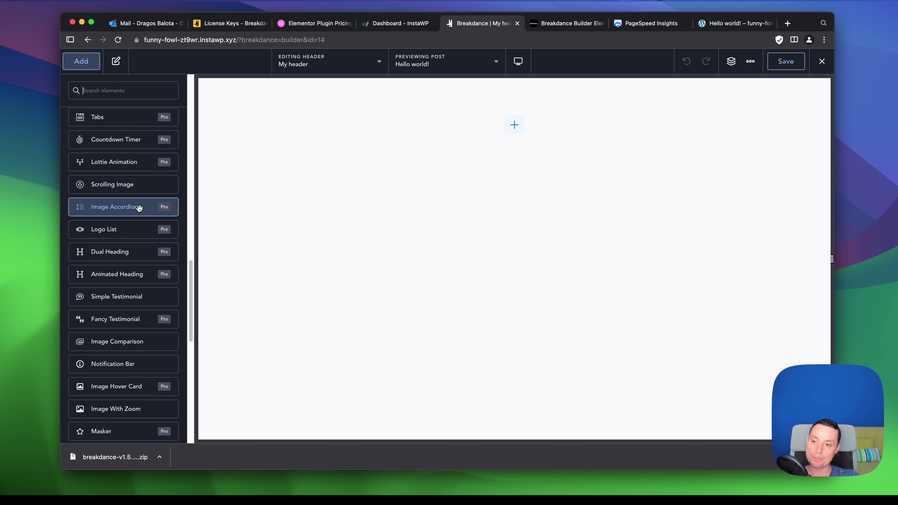
{"action": "scroll", "coordinate": [135, 207], "scroll_direction": "down", "scroll_amount": 13}
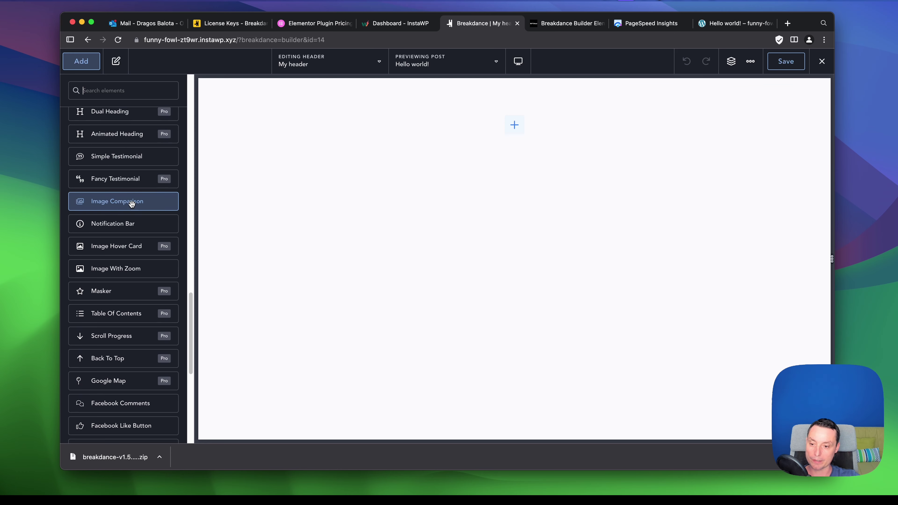
{"action": "scroll", "coordinate": [132, 204], "scroll_direction": "down", "scroll_amount": 7}
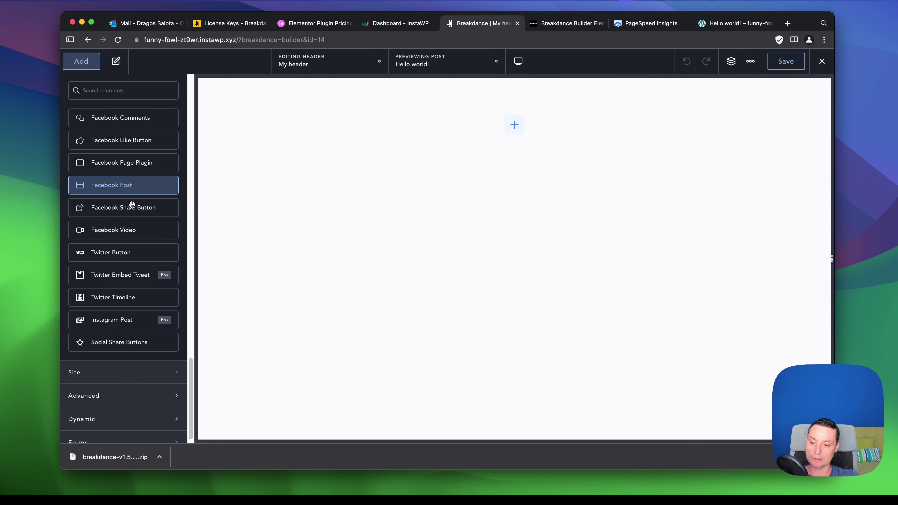
{"action": "scroll", "coordinate": [158, 256], "scroll_direction": "up", "scroll_amount": 20}
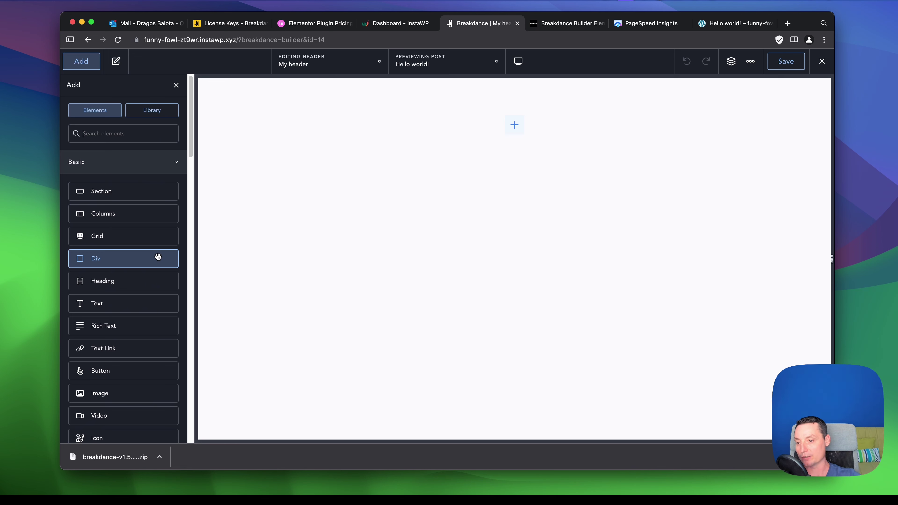
{"action": "scroll", "coordinate": [158, 256], "scroll_direction": "down", "scroll_amount": 3}
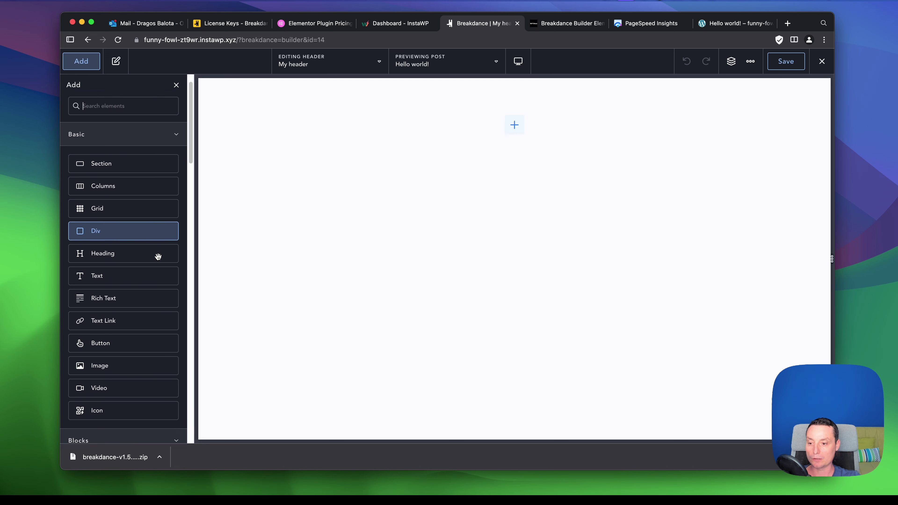
{"action": "scroll", "coordinate": [157, 254], "scroll_direction": "up", "scroll_amount": 3}
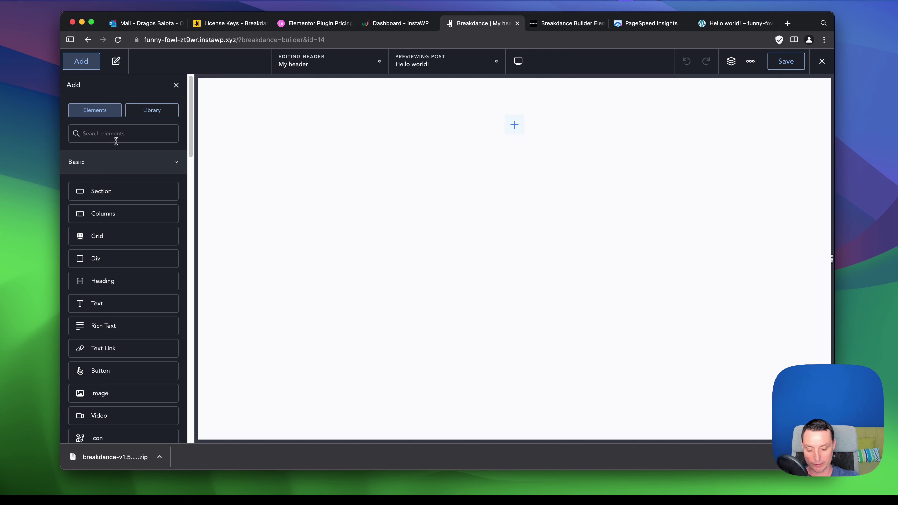
{"action": "type", "text": "hea"}
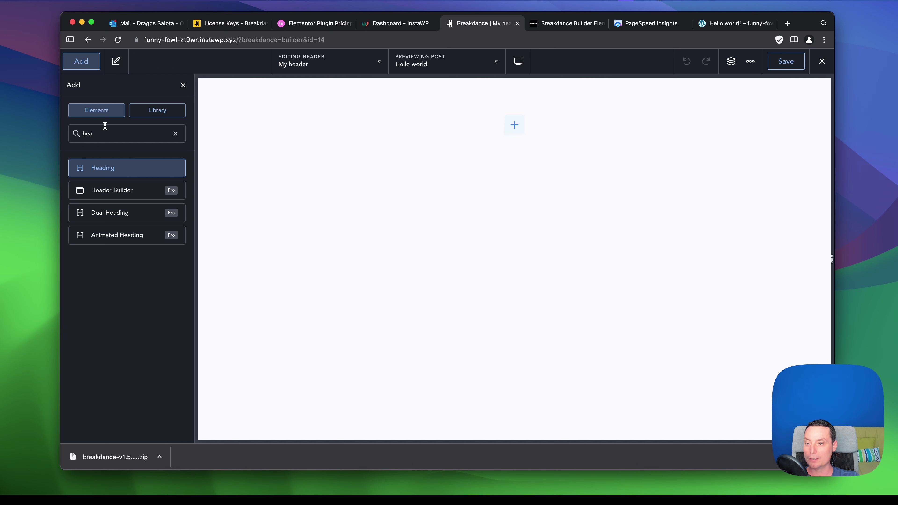
Open the Design Library on the Samba design set.
{"action": "left_click", "coordinate": [152, 111]}
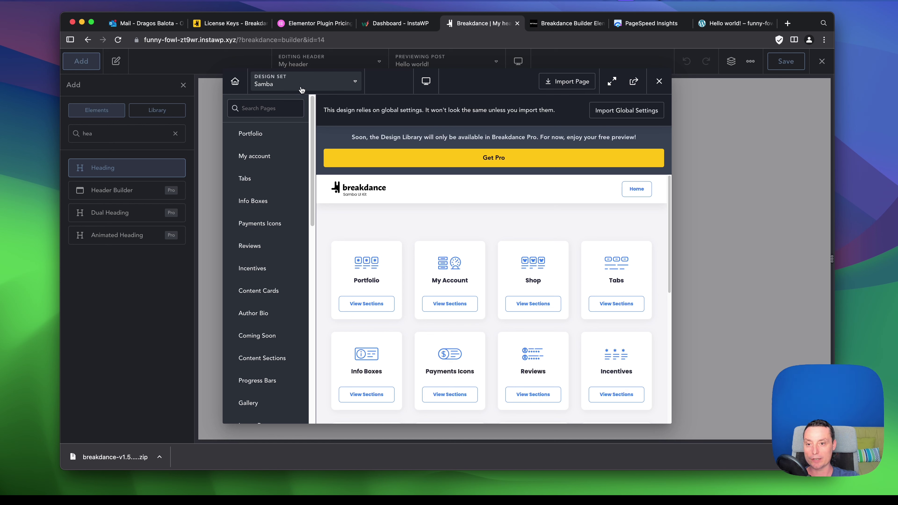
{"action": "scroll", "coordinate": [261, 202], "scroll_direction": "down", "scroll_amount": 5}
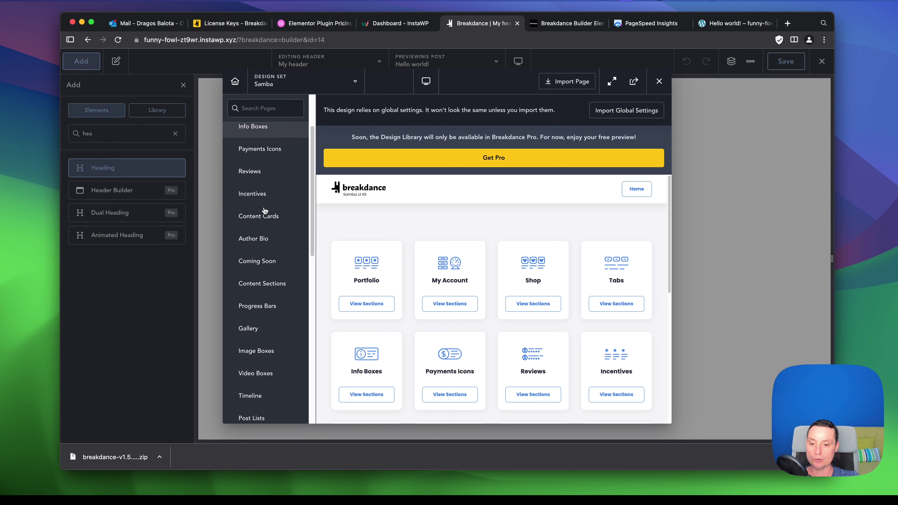
{"action": "scroll", "coordinate": [265, 210], "scroll_direction": "down", "scroll_amount": 3}
{"action": "scroll", "coordinate": [258, 152], "scroll_direction": "up", "scroll_amount": 5}
Search the library pages for 'heade', choose Headers, and browse the header designs.
{"action": "left_click", "coordinate": [256, 110]}
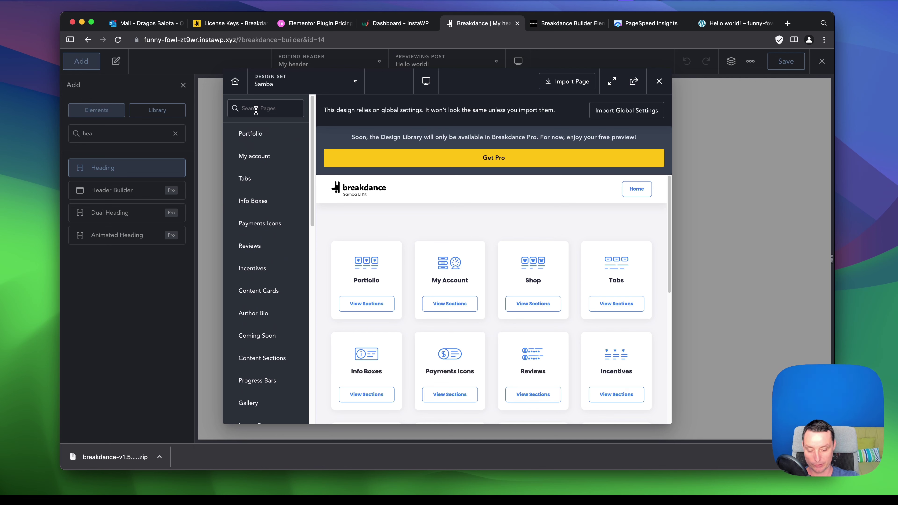
{"action": "type", "text": "heade"}
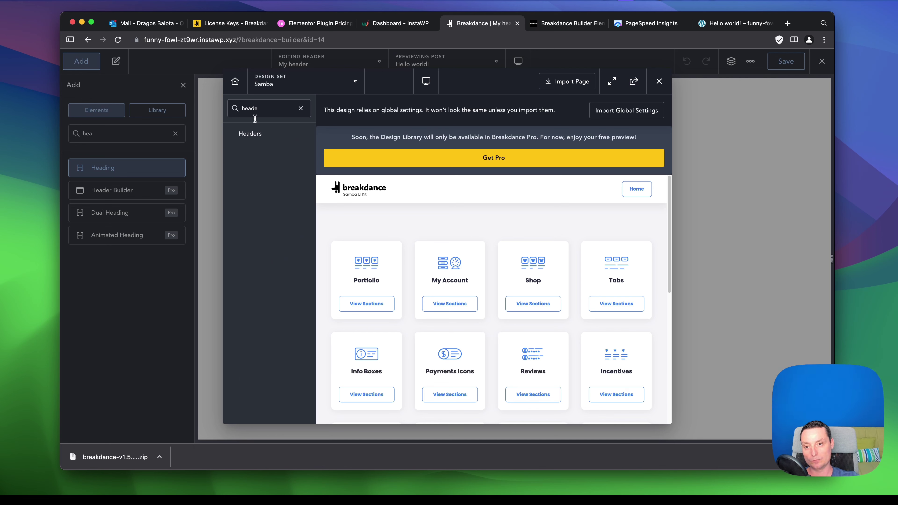
{"action": "left_click", "coordinate": [249, 133]}
{"action": "mouse_move", "coordinate": [421, 195]}
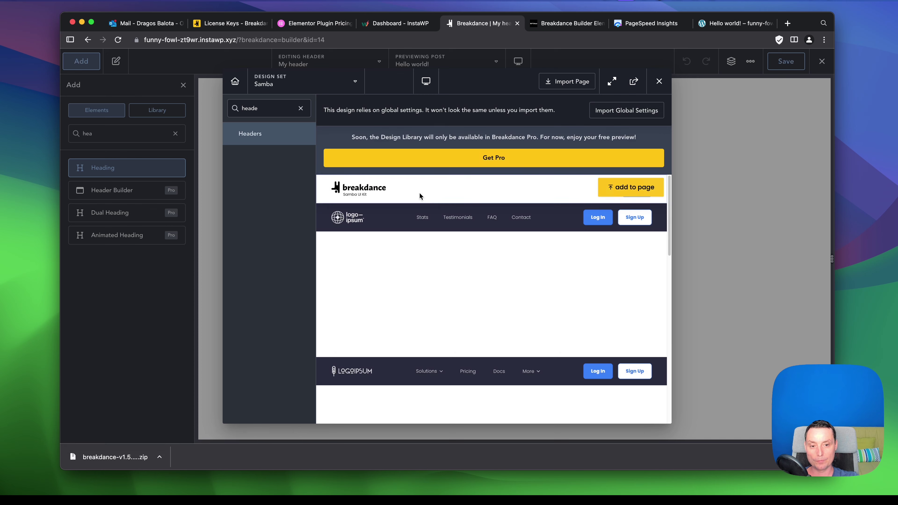
{"action": "scroll", "coordinate": [564, 213], "scroll_direction": "down", "scroll_amount": 2}
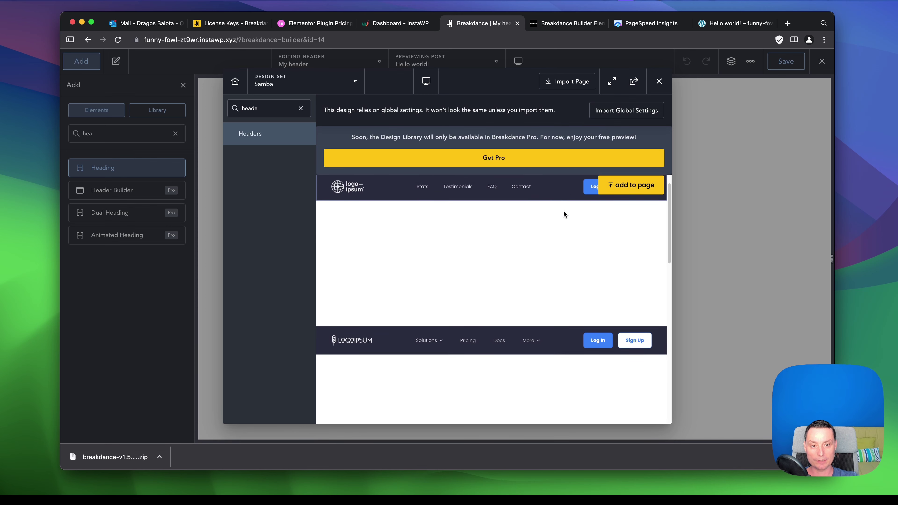
{"action": "scroll", "coordinate": [564, 213], "scroll_direction": "down", "scroll_amount": 15}
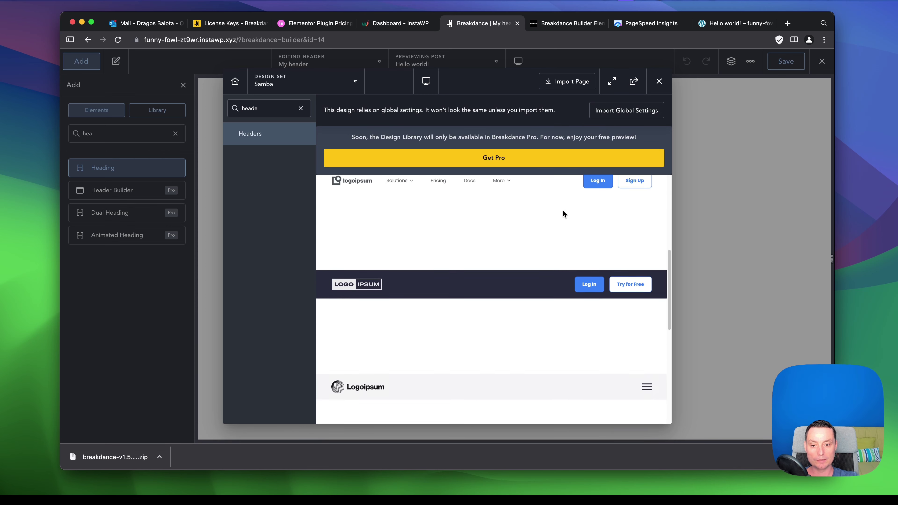
{"action": "scroll", "coordinate": [560, 212], "scroll_direction": "down", "scroll_amount": 15}
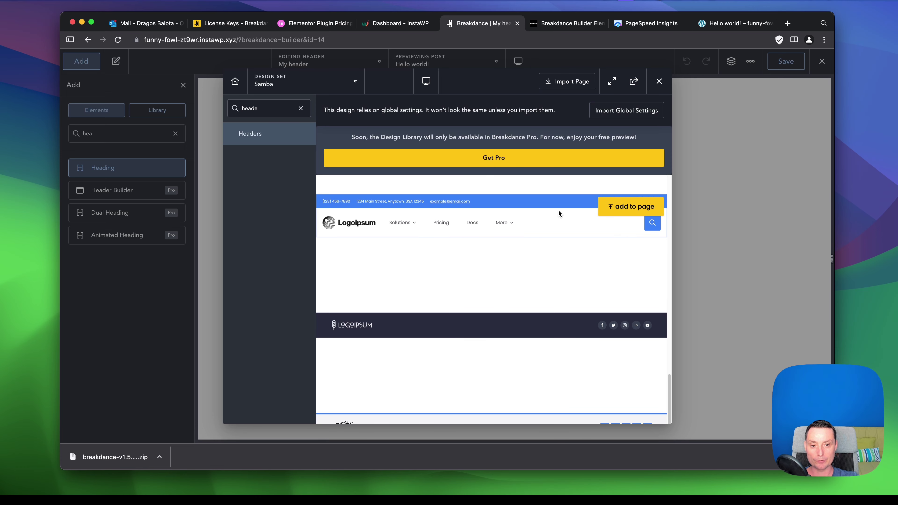
{"action": "scroll", "coordinate": [542, 229], "scroll_direction": "down", "scroll_amount": 10}
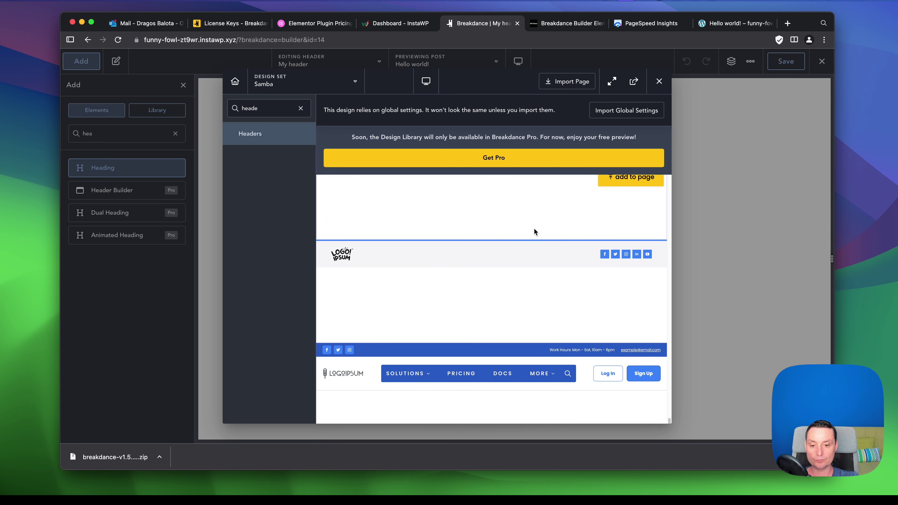
{"action": "scroll", "coordinate": [550, 353], "scroll_direction": "up", "scroll_amount": 20}
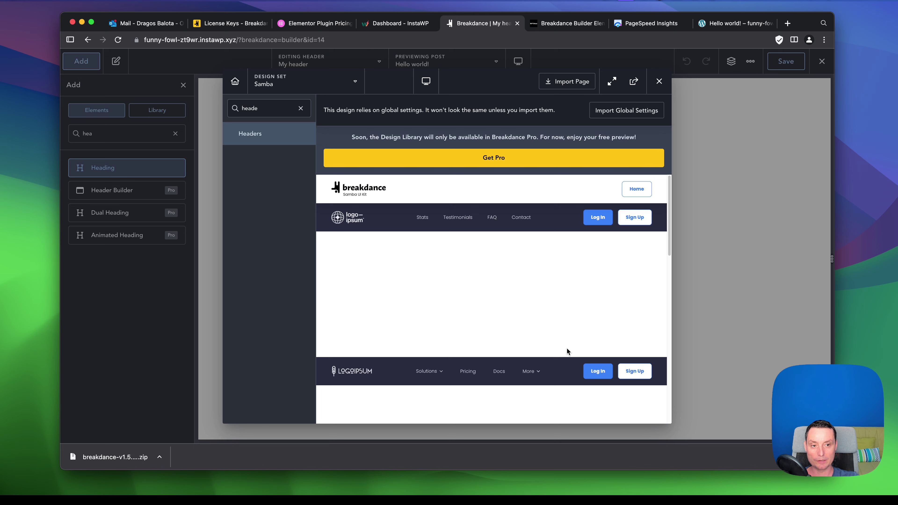
Import the Samba global settings, overwriting the existing ones, and add the dark logo-ipsum header.
{"action": "left_click", "coordinate": [619, 114]}
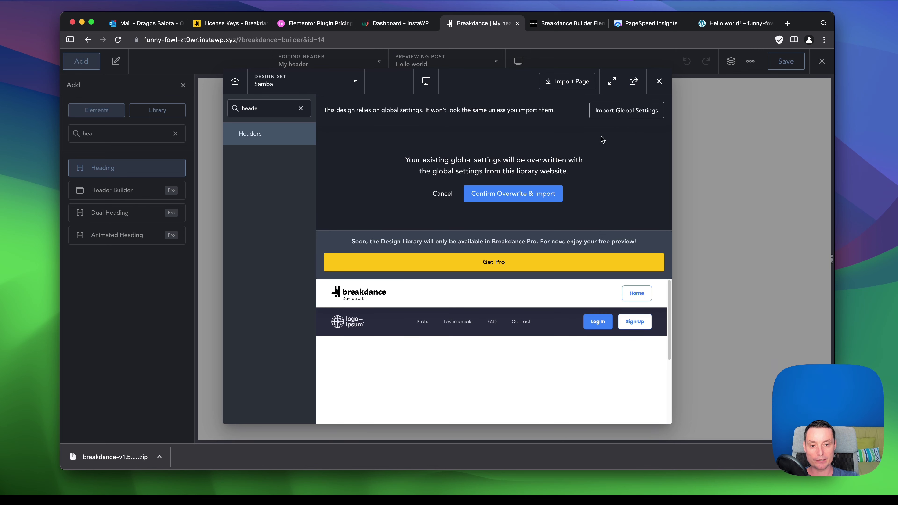
{"action": "left_click", "coordinate": [527, 199]}
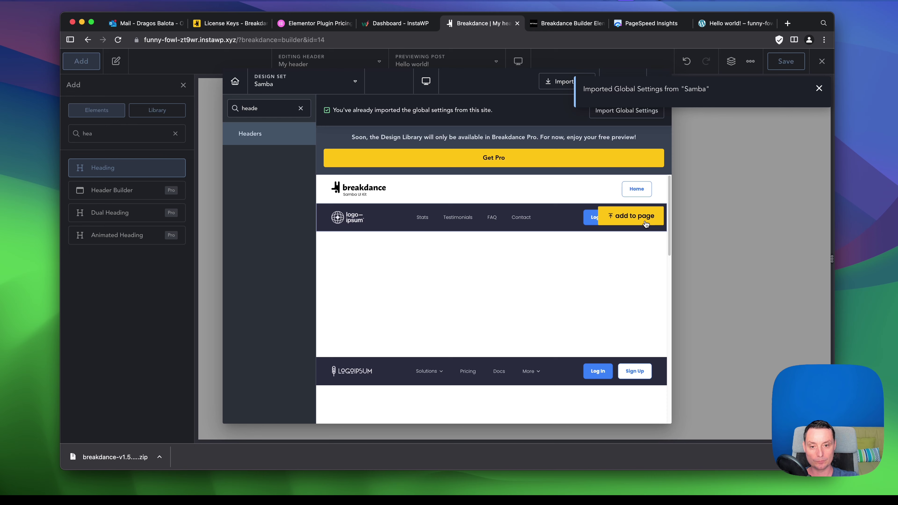
{"action": "left_click", "coordinate": [632, 216]}
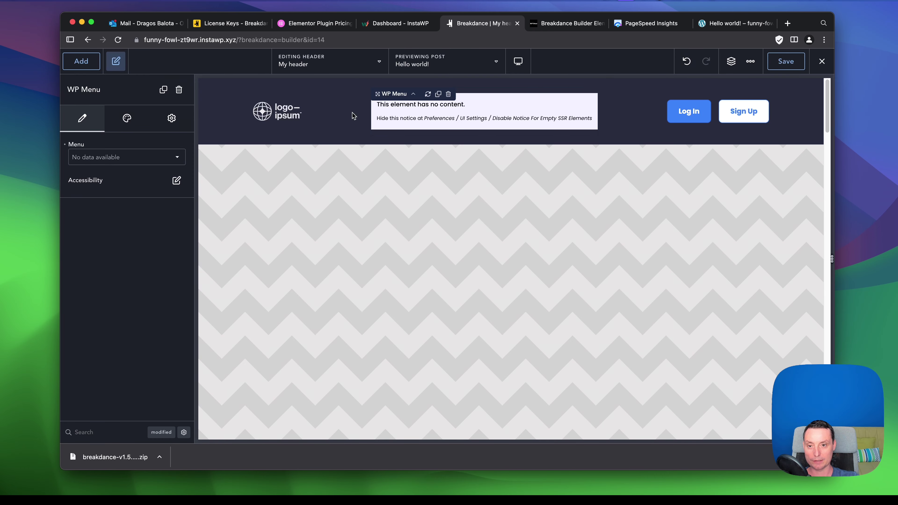
Check the header's WP Menu, which has no menus available, and save the header.
{"action": "left_click", "coordinate": [285, 112]}
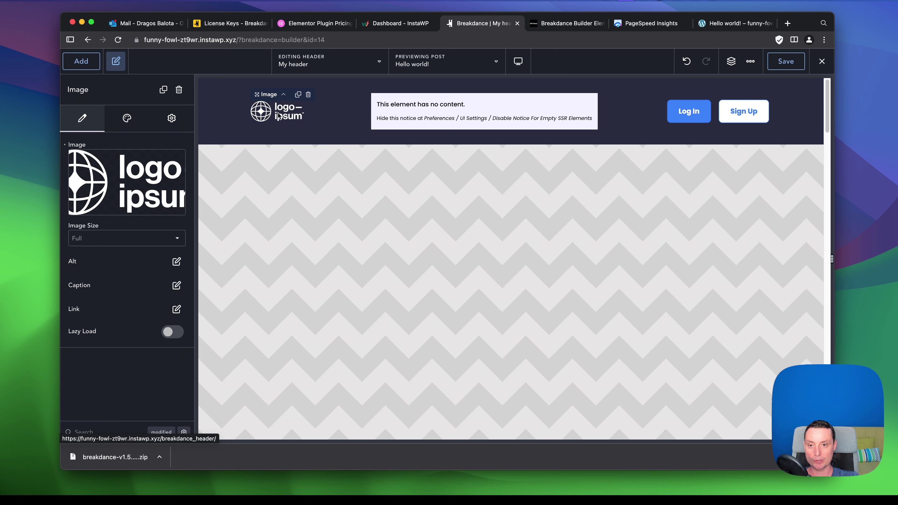
{"action": "left_click", "coordinate": [436, 116]}
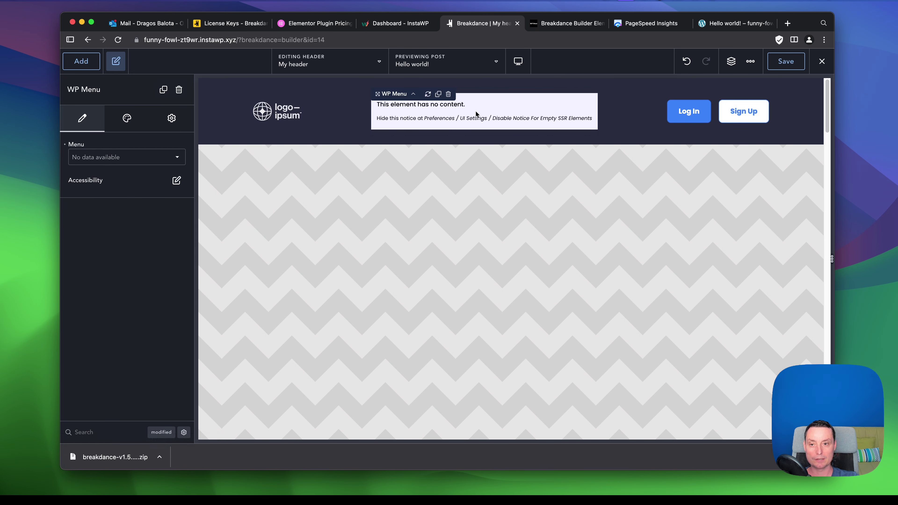
{"action": "left_click", "coordinate": [165, 155]}
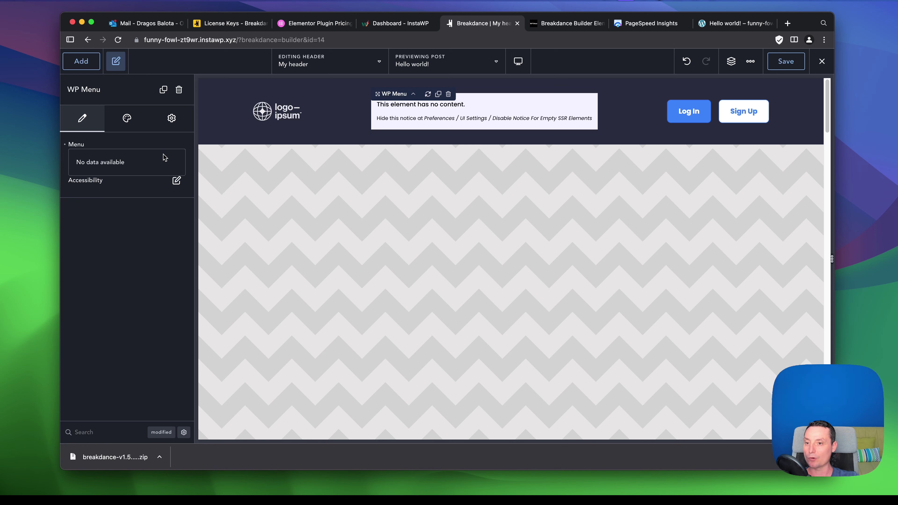
{"action": "left_click", "coordinate": [782, 62]}
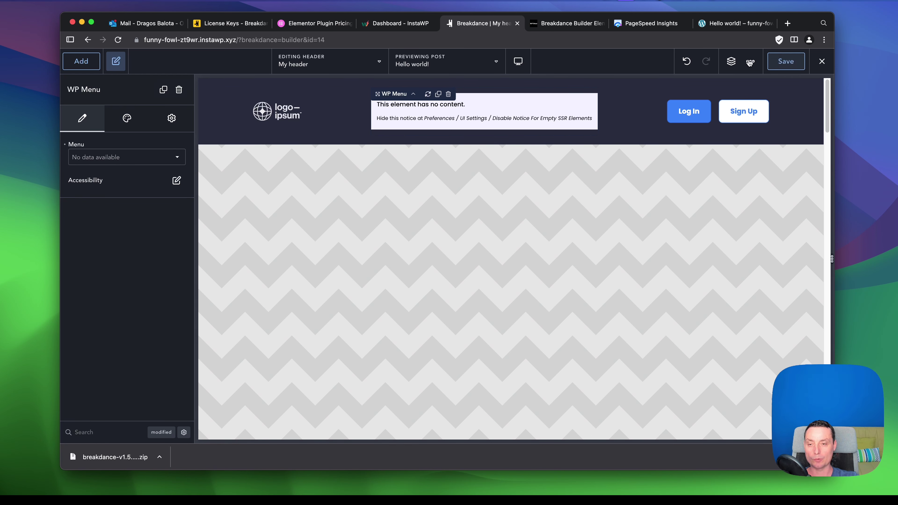
Change the browser address to the site's /wp-admin dashboard.
{"action": "left_click_drag", "start_coordinate": [245, 39], "coordinate": [410, 48]}
{"action": "type", "text": "wp"}
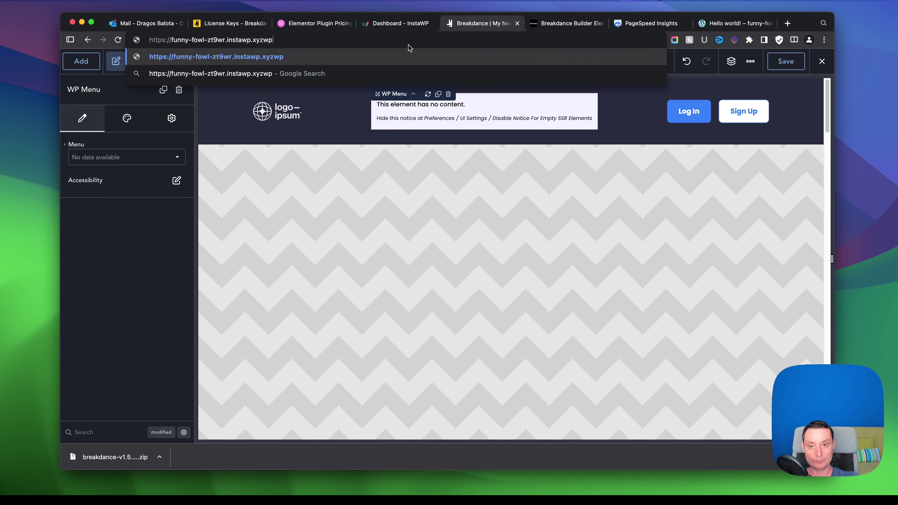
{"action": "key", "text": "BackSpace"}
{"action": "key", "text": "BackSpace"}
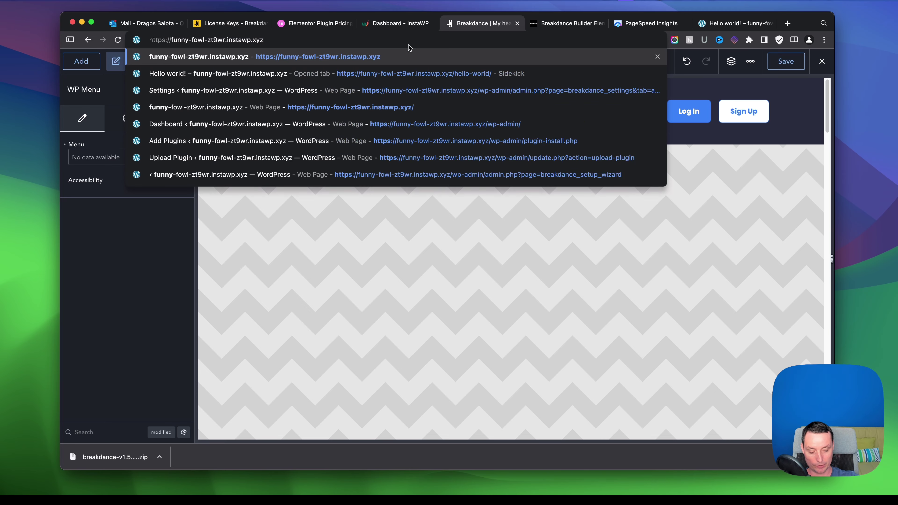
{"action": "type", "text": "/wp-ad"}
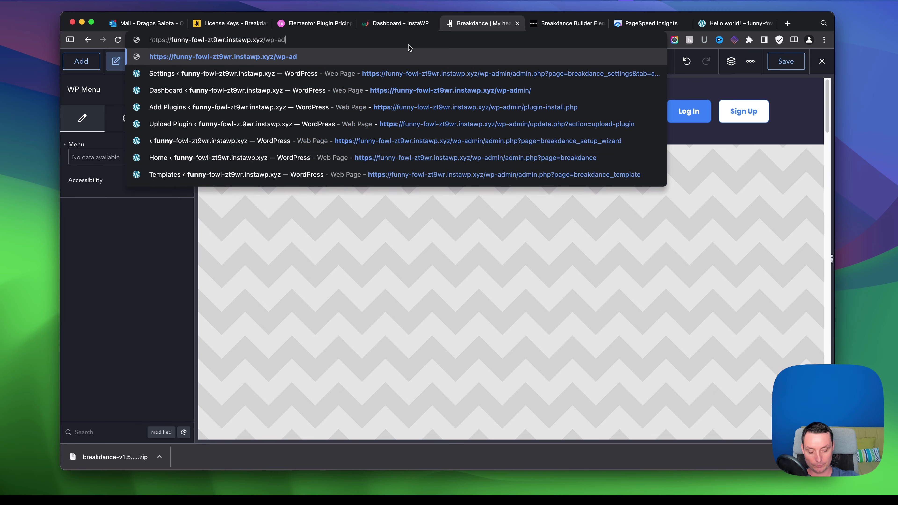
{"action": "type", "text": "min"}
{"action": "key", "text": "Return"}
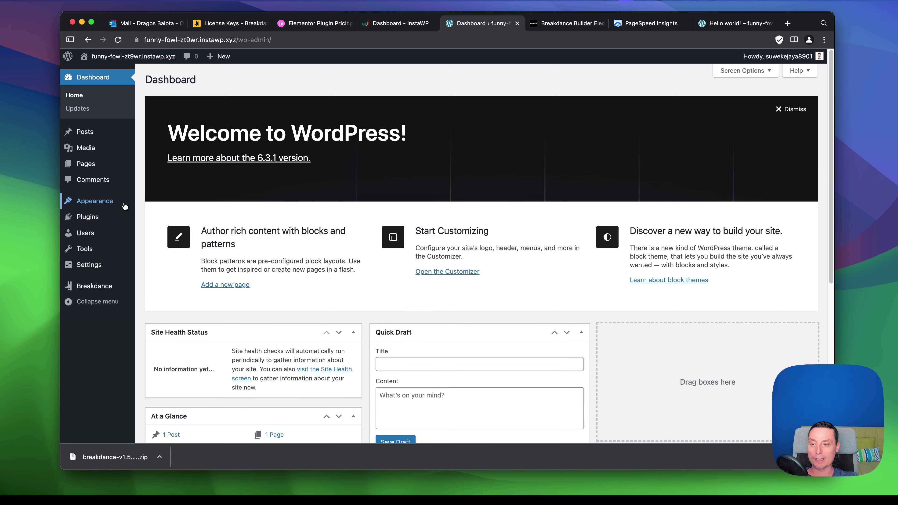
Create a new menu named 'my menu' on the Appearance Menus page.
{"action": "mouse_move", "coordinate": [126, 207]}
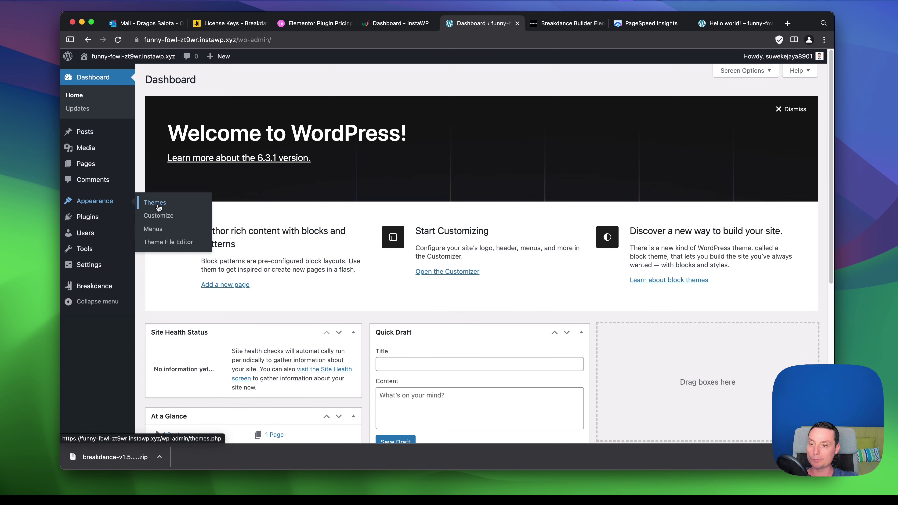
{"action": "left_click", "coordinate": [159, 231]}
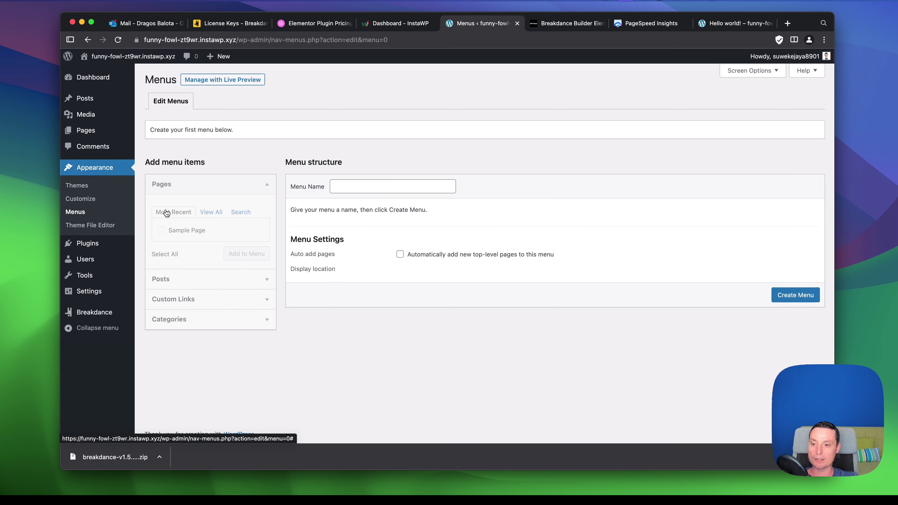
{"action": "left_click", "coordinate": [356, 185]}
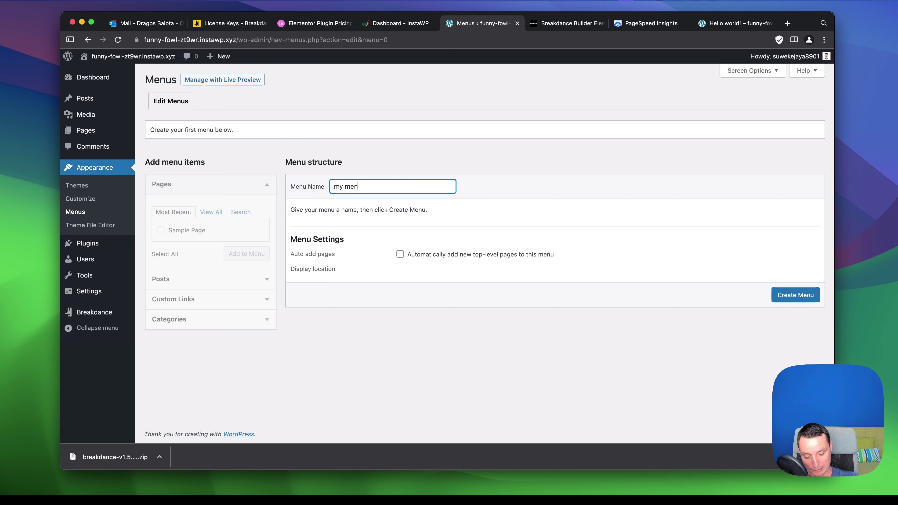
{"action": "key", "text": "Return"}
Reposition Sample Page among Home, Blog and Contact, and save the menu.
{"action": "left_click_drag", "start_coordinate": [354, 325], "coordinate": [316, 309]}
{"action": "scroll", "coordinate": [773, 374], "scroll_direction": "down", "scroll_amount": 3}
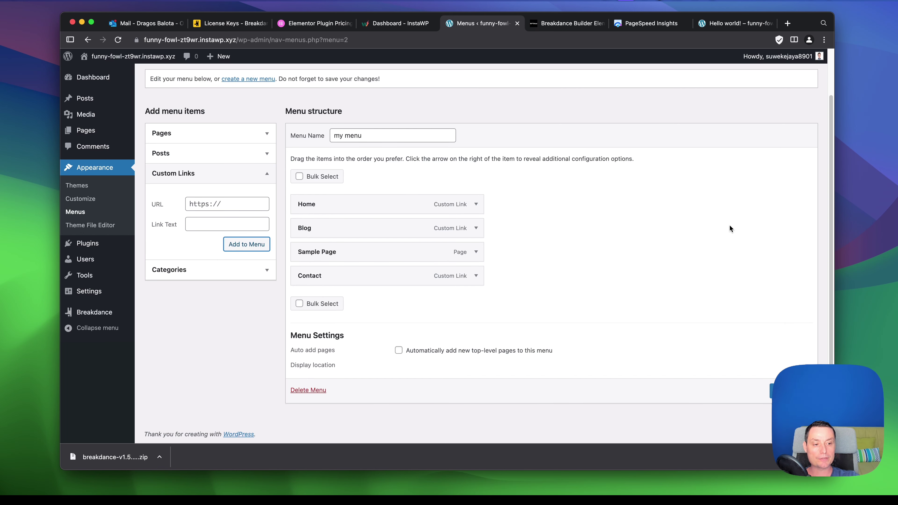
{"action": "double_click", "coordinate": [812, 26]}
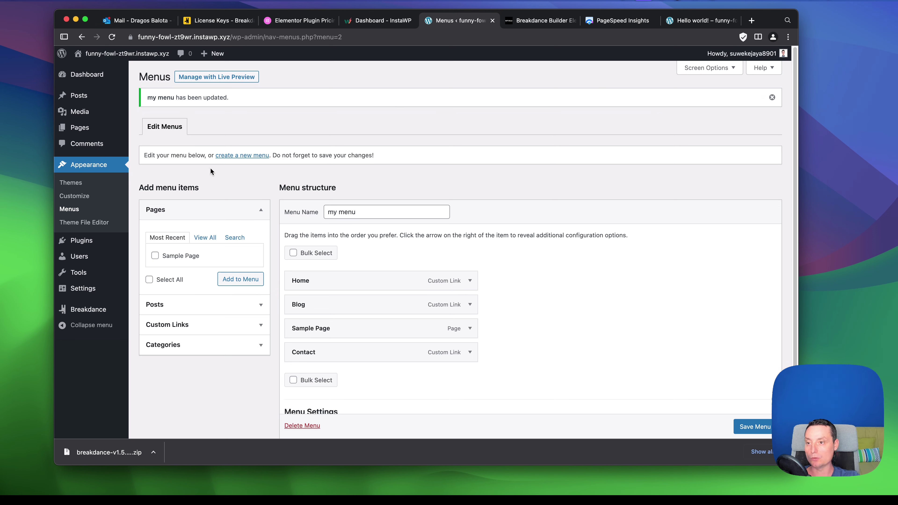
Open My header in the Breakdance builder from the Headers list.
{"action": "mouse_move", "coordinate": [90, 310]}
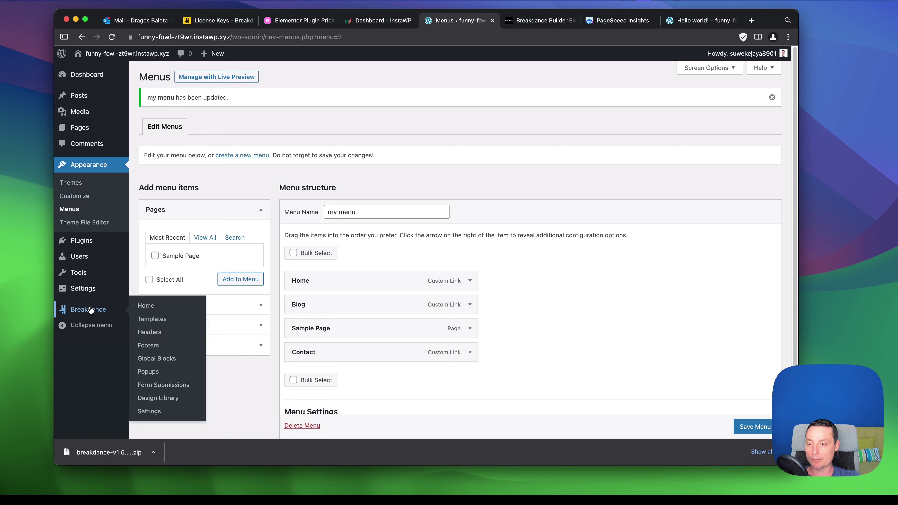
{"action": "left_click", "coordinate": [154, 333]}
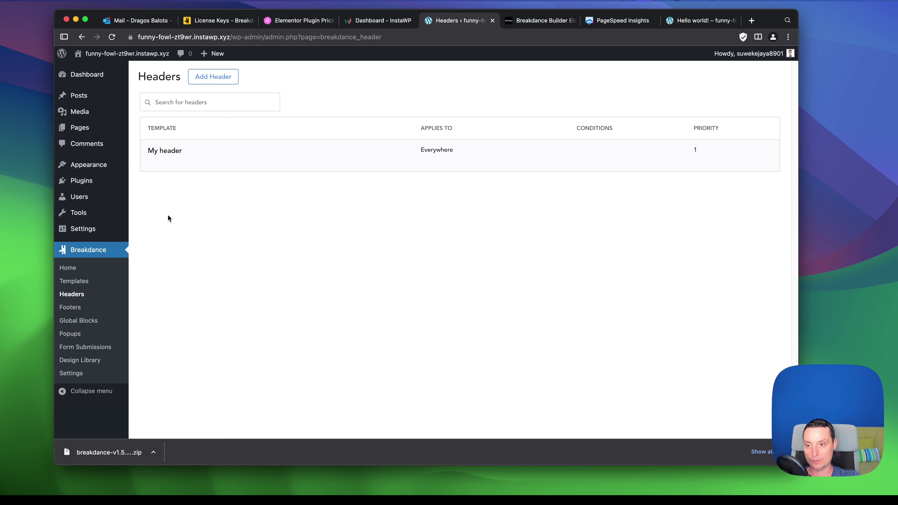
{"action": "left_click", "coordinate": [156, 163]}
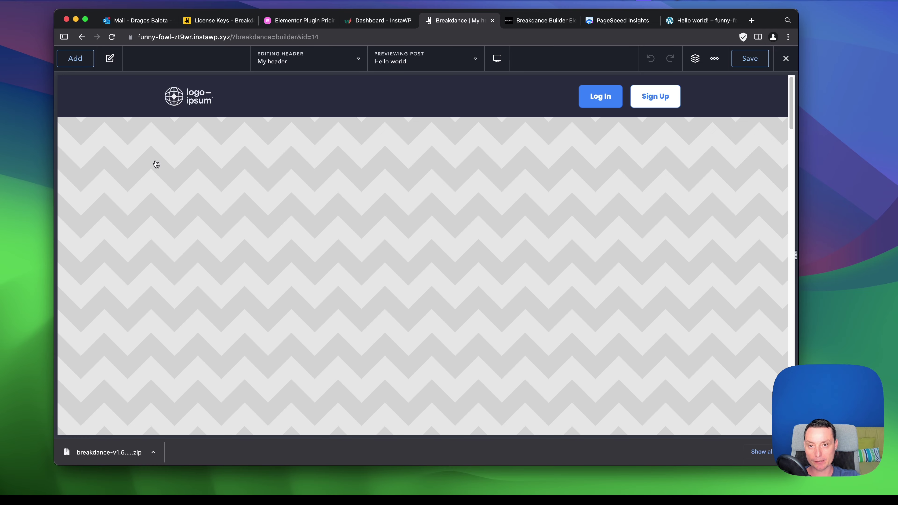
Confirm the header menu shows Home, Blog, Sample Page and Contact, and save the header.
{"action": "left_click", "coordinate": [417, 103]}
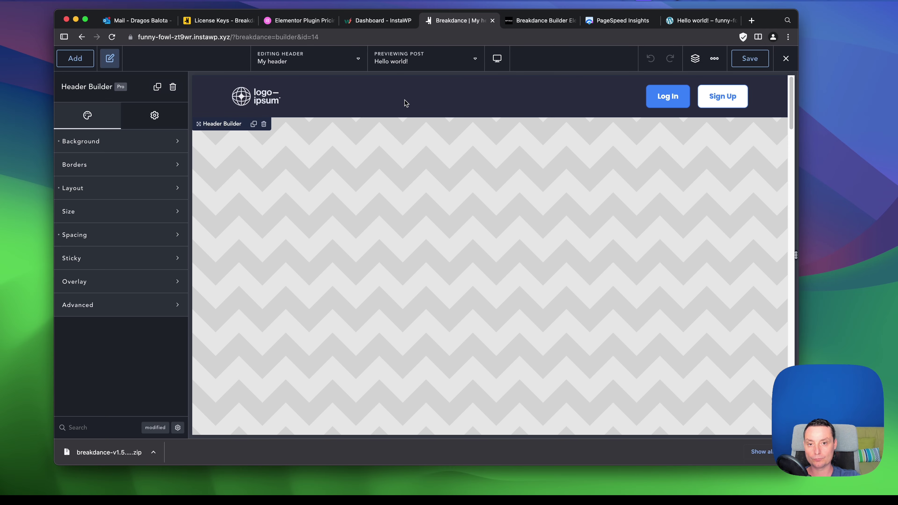
{"action": "left_click", "coordinate": [419, 102]}
{"action": "left_click", "coordinate": [569, 109]}
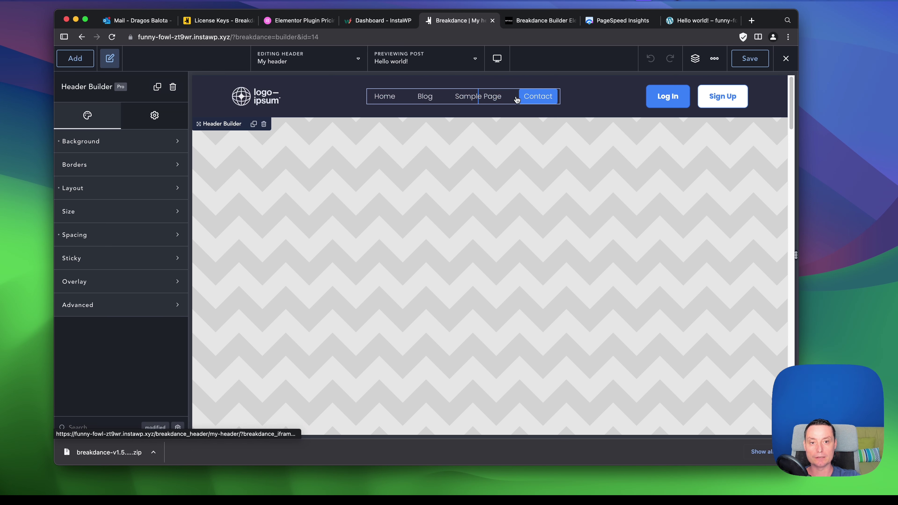
{"action": "left_click", "coordinate": [752, 62]}
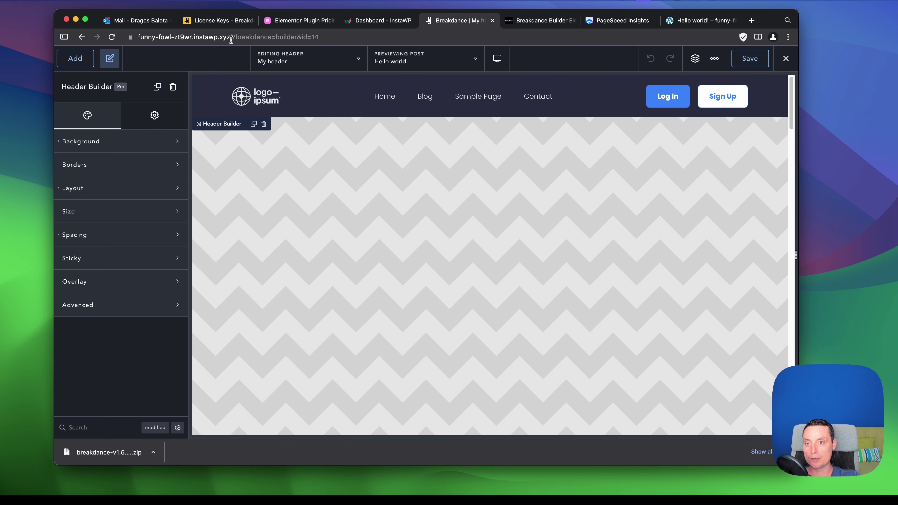
{"action": "left_click_drag", "start_coordinate": [230, 37], "coordinate": [104, 34]}
Load the live site in a new browser tab to view the header menu.
{"action": "key", "text": "super+c"}
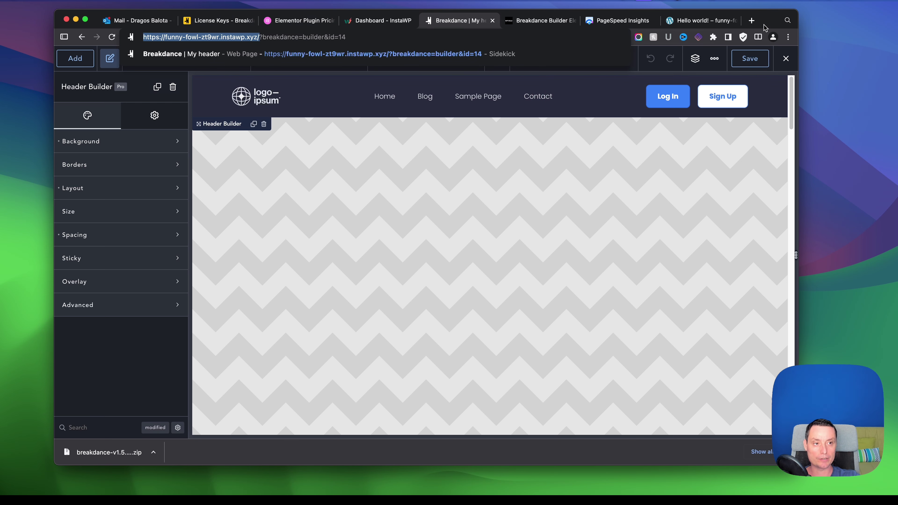
{"action": "left_click", "coordinate": [753, 21]}
{"action": "key", "text": "super+v"}
{"action": "key", "text": "Return"}
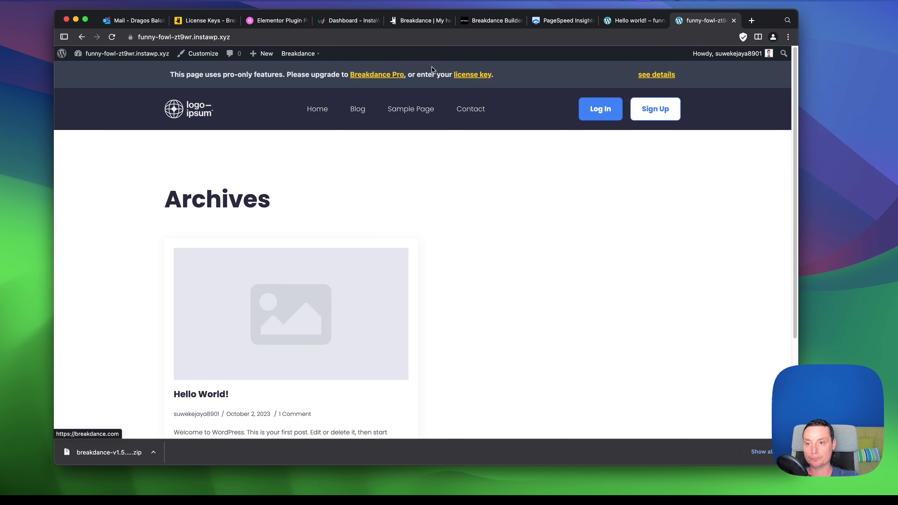
{"action": "scroll", "coordinate": [547, 93], "scroll_direction": "down", "scroll_amount": 1}
{"action": "scroll", "coordinate": [548, 95], "scroll_direction": "up", "scroll_amount": 1}
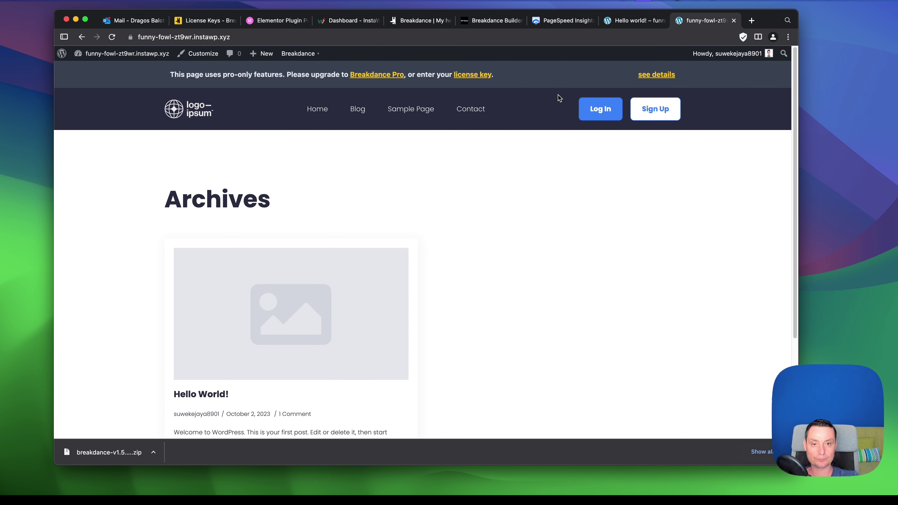
Expand the notice listing Wrapper Link and Header Builder as Pro-only features.
{"action": "left_click", "coordinate": [664, 73]}
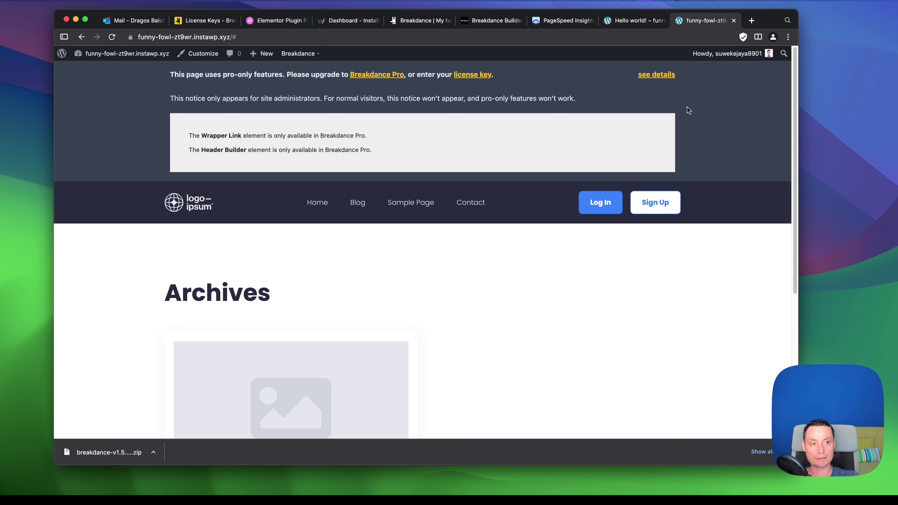
{"action": "scroll", "coordinate": [711, 167], "scroll_direction": "down", "scroll_amount": 5}
{"action": "scroll", "coordinate": [703, 172], "scroll_direction": "up", "scroll_amount": 5}
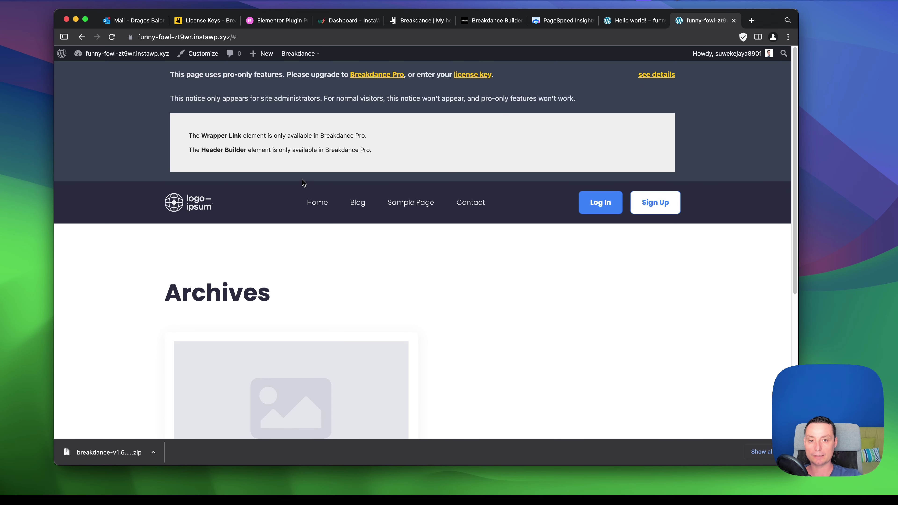
{"action": "scroll", "coordinate": [405, 206], "scroll_direction": "down", "scroll_amount": 1}
{"action": "scroll", "coordinate": [404, 207], "scroll_direction": "up", "scroll_amount": 1}
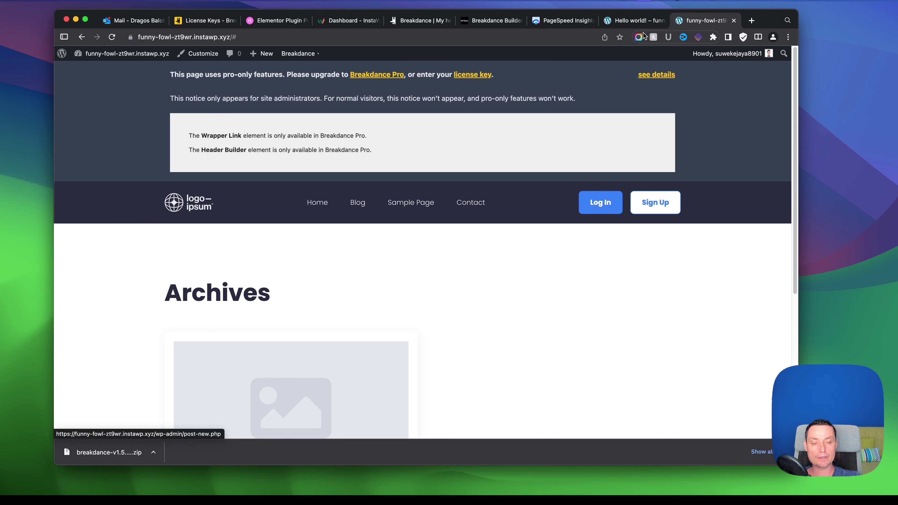
Return from the header editor to the Menus page, go to Breakdance Footers, and start a new footer.
{"action": "left_click", "coordinate": [639, 22]}
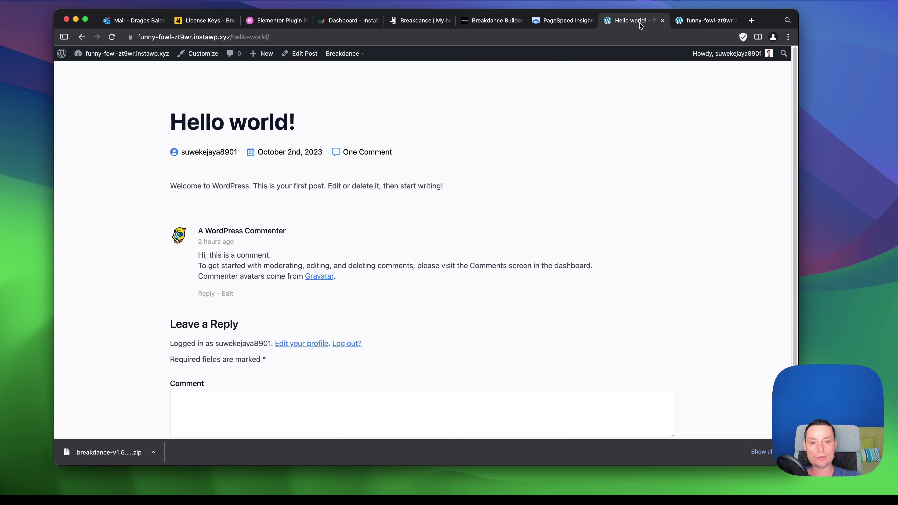
{"action": "left_click", "coordinate": [416, 22]}
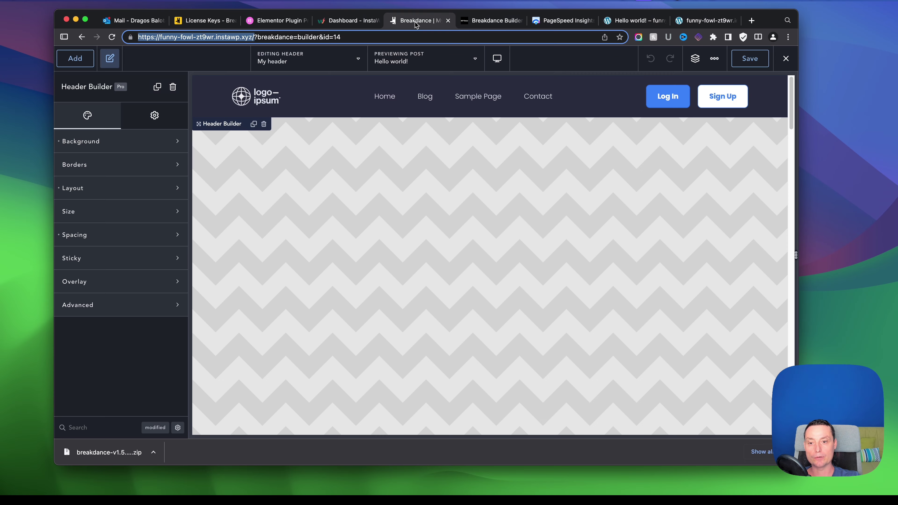
{"action": "left_click", "coordinate": [82, 38]}
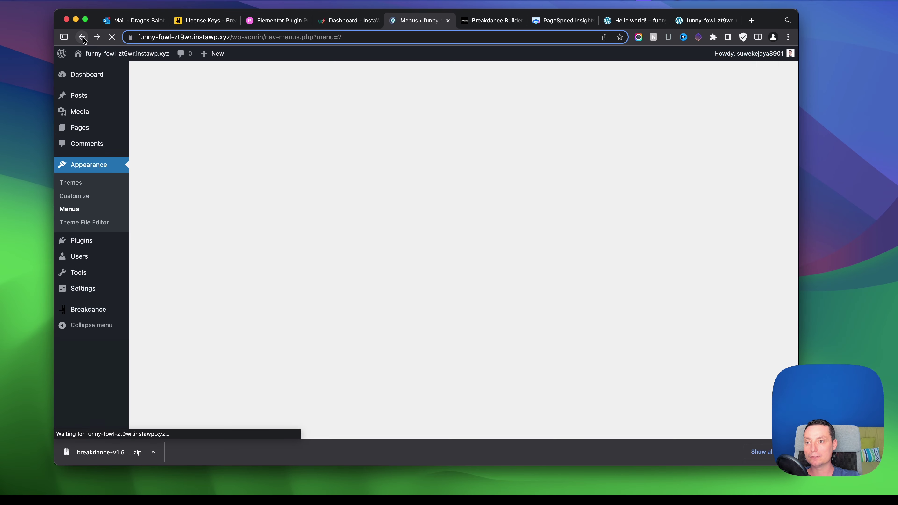
{"action": "mouse_move", "coordinate": [88, 314]}
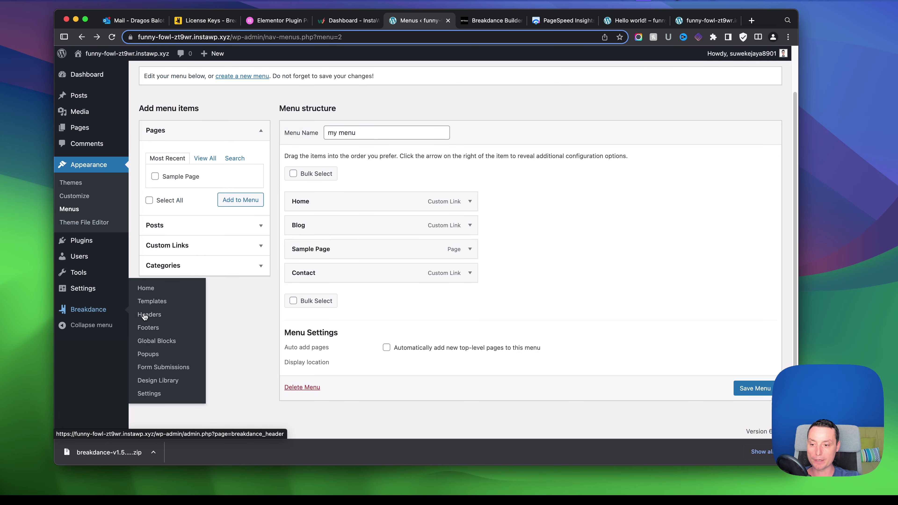
{"action": "left_click", "coordinate": [150, 327]}
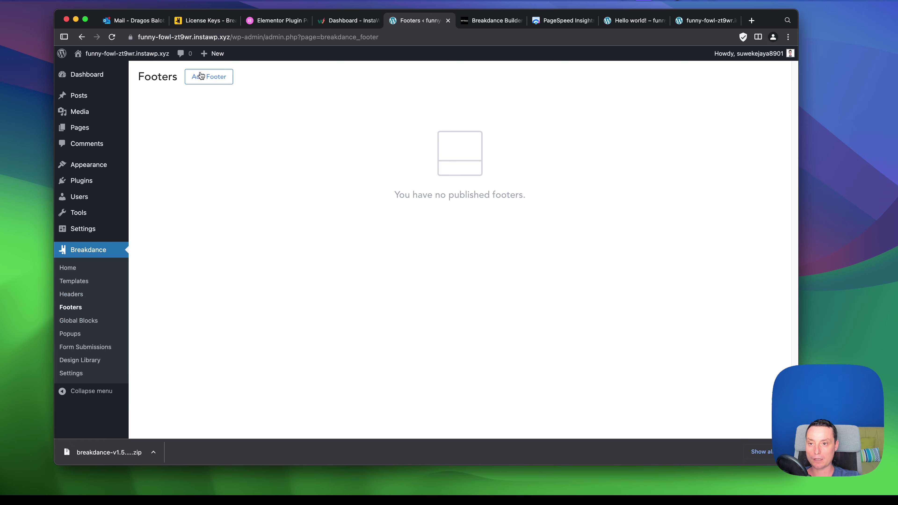
{"action": "left_click", "coordinate": [200, 75]}
Add 'my footer' with Location set to Everywhere and open it in the Breakdance builder.
{"action": "type", "text": "my footer"}
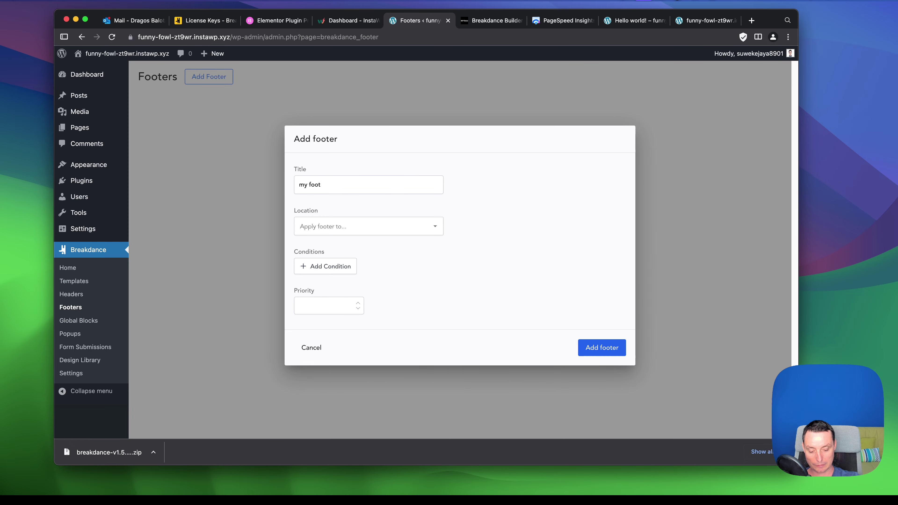
{"action": "left_click", "coordinate": [336, 227]}
{"action": "left_click", "coordinate": [327, 250]}
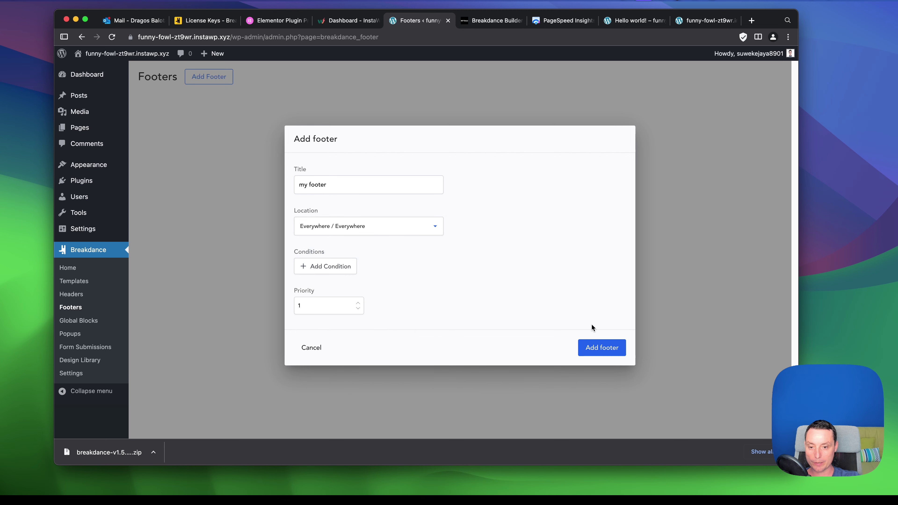
{"action": "left_click", "coordinate": [605, 347]}
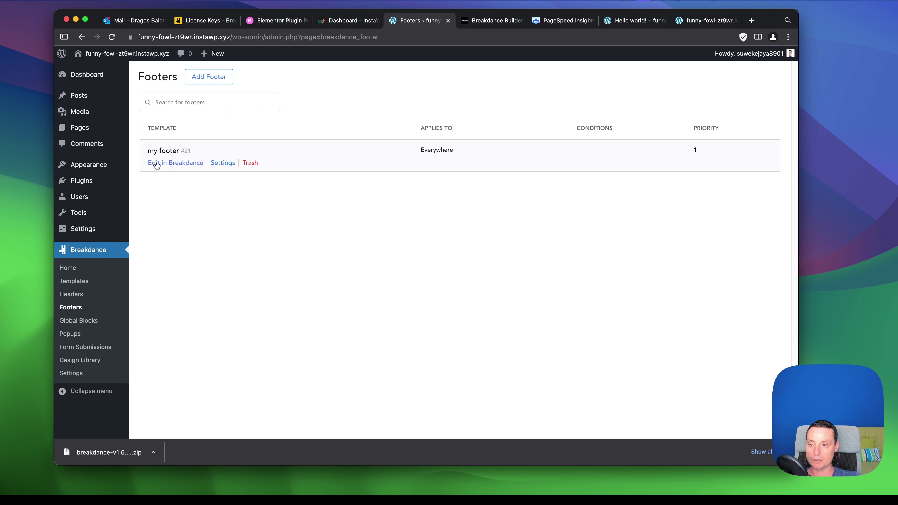
{"action": "left_click", "coordinate": [157, 166]}
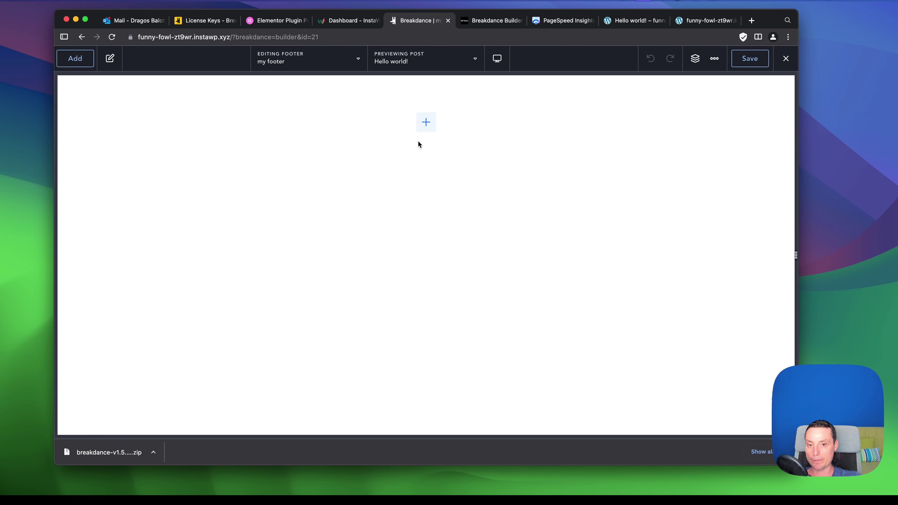
Add the dark newsletter footer from the Design Library's Footers ('foot' search) and save it.
{"action": "left_click", "coordinate": [75, 60]}
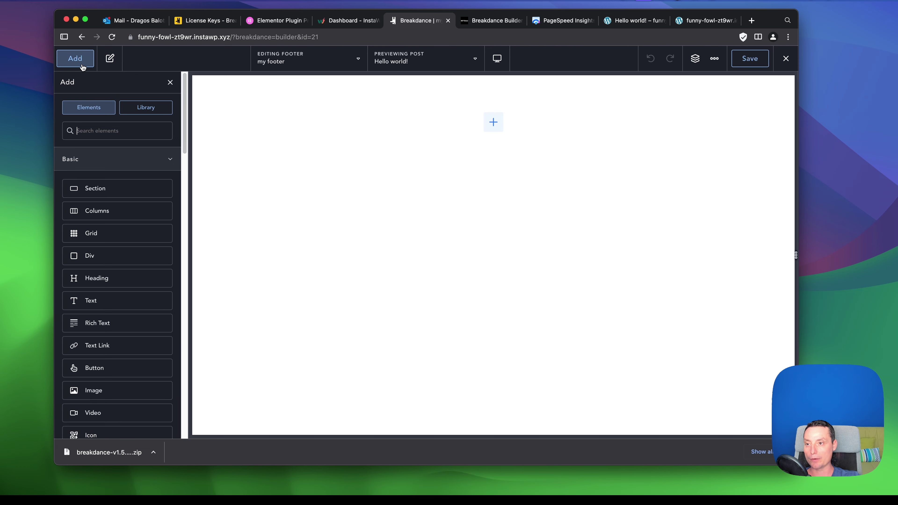
{"action": "left_click", "coordinate": [150, 110]}
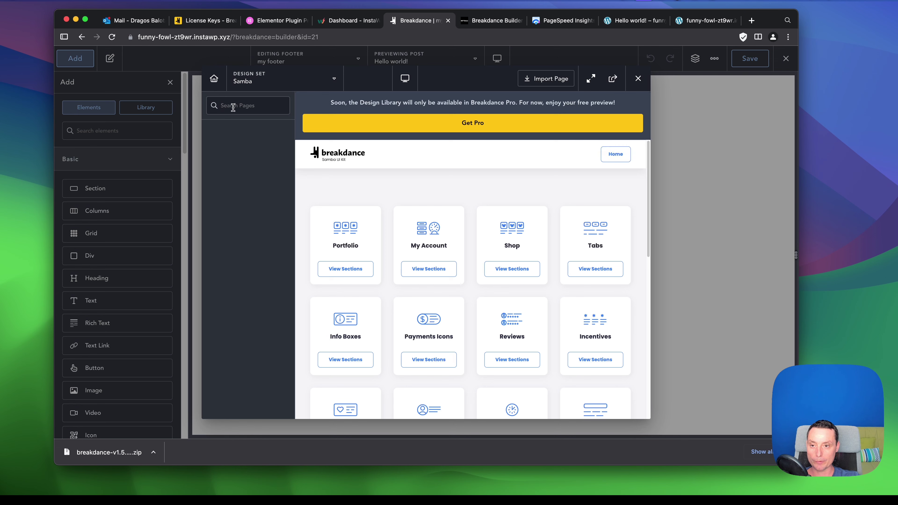
{"action": "left_click", "coordinate": [233, 108]}
{"action": "type", "text": "foo"}
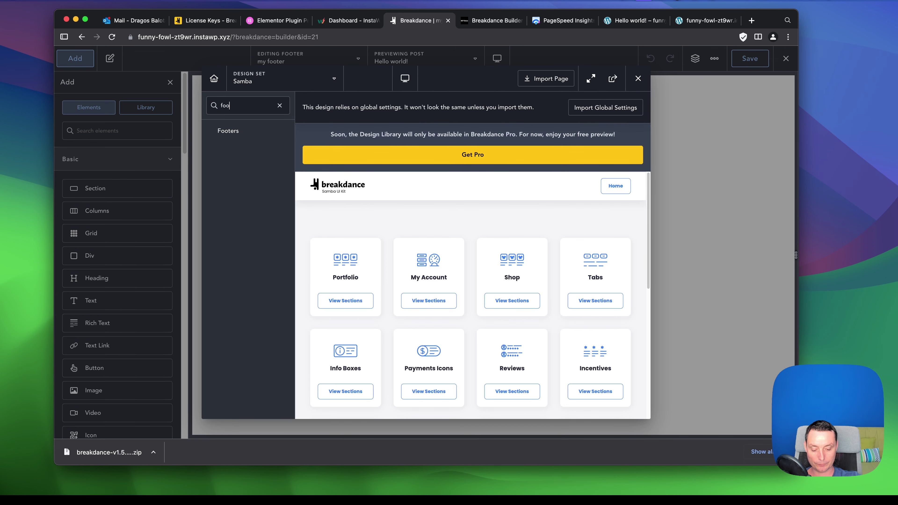
{"action": "type", "text": "t"}
{"action": "left_click", "coordinate": [233, 136]}
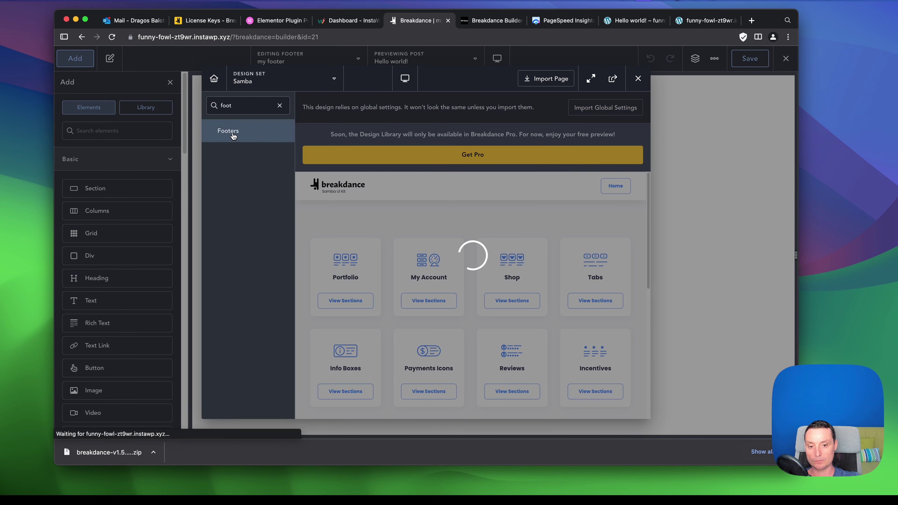
{"action": "scroll", "coordinate": [396, 259], "scroll_direction": "down", "scroll_amount": 5}
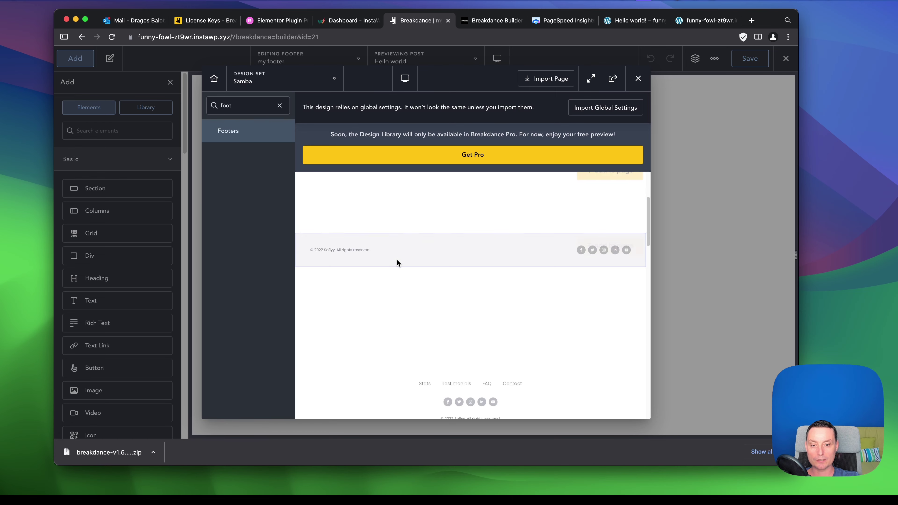
{"action": "scroll", "coordinate": [402, 254], "scroll_direction": "down", "scroll_amount": 5}
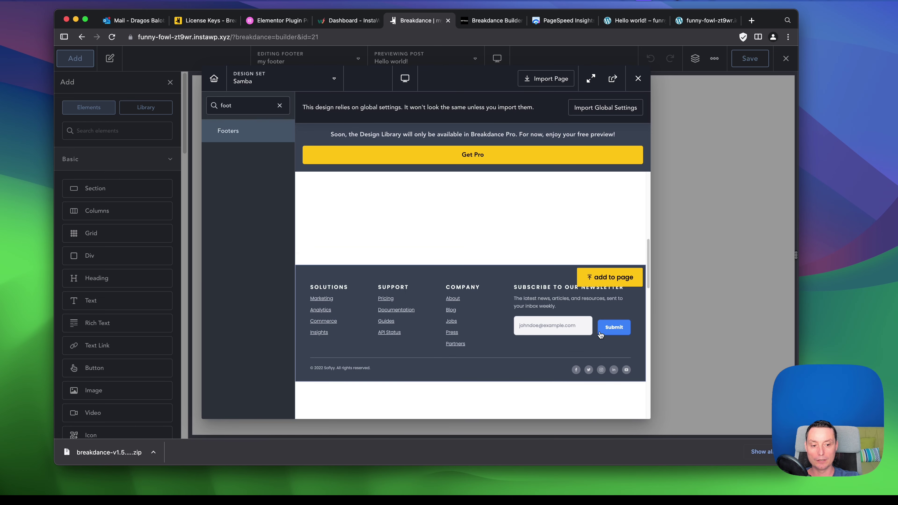
{"action": "left_click", "coordinate": [616, 278]}
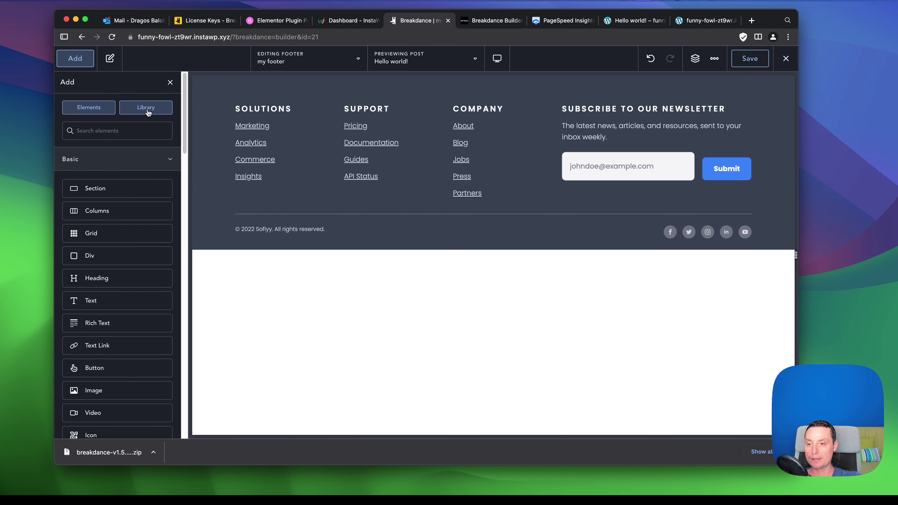
{"action": "left_click", "coordinate": [750, 59]}
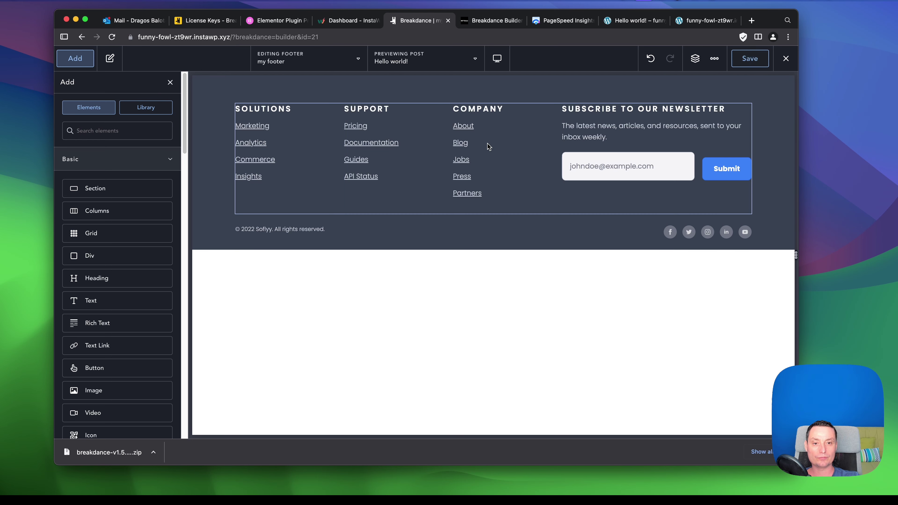
Select the footer's Company and Support columns, then the whole Section in the Structure panel.
{"action": "left_click", "coordinate": [478, 148]}
{"action": "left_click", "coordinate": [403, 151]}
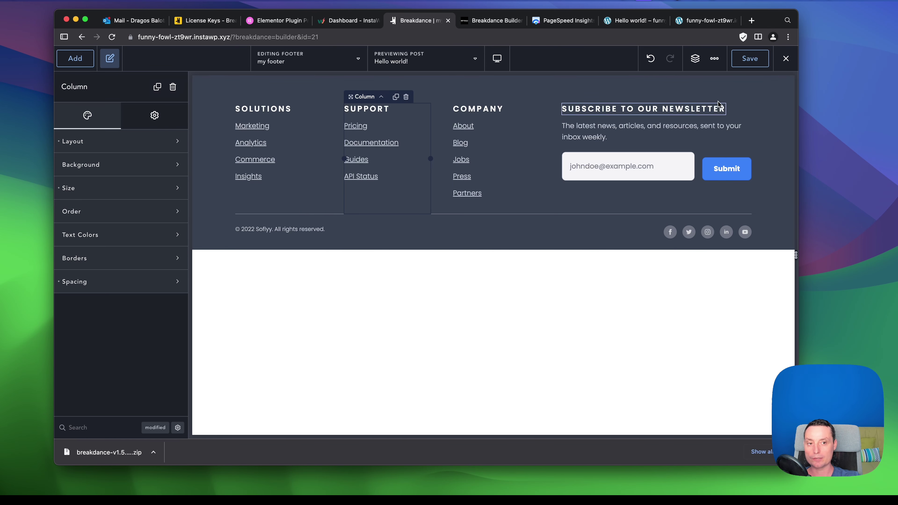
{"action": "left_click", "coordinate": [696, 60]}
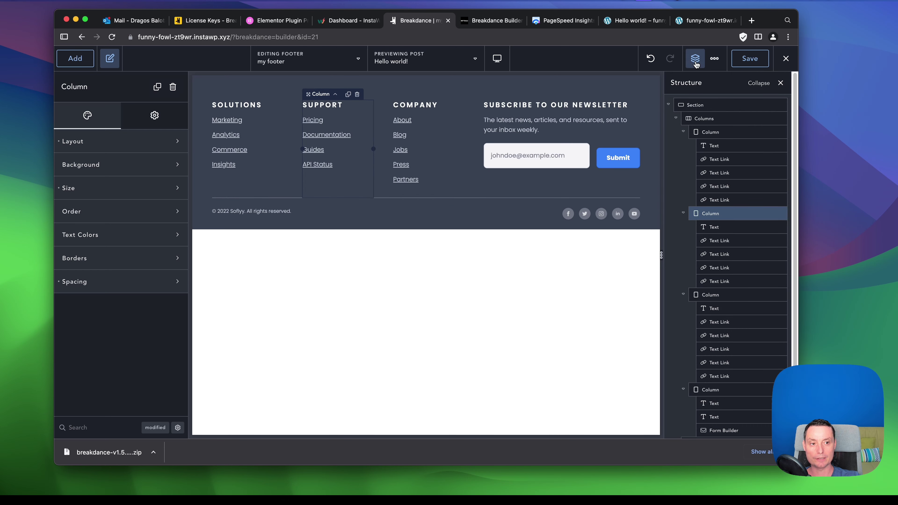
{"action": "scroll", "coordinate": [729, 191], "scroll_direction": "down", "scroll_amount": 2}
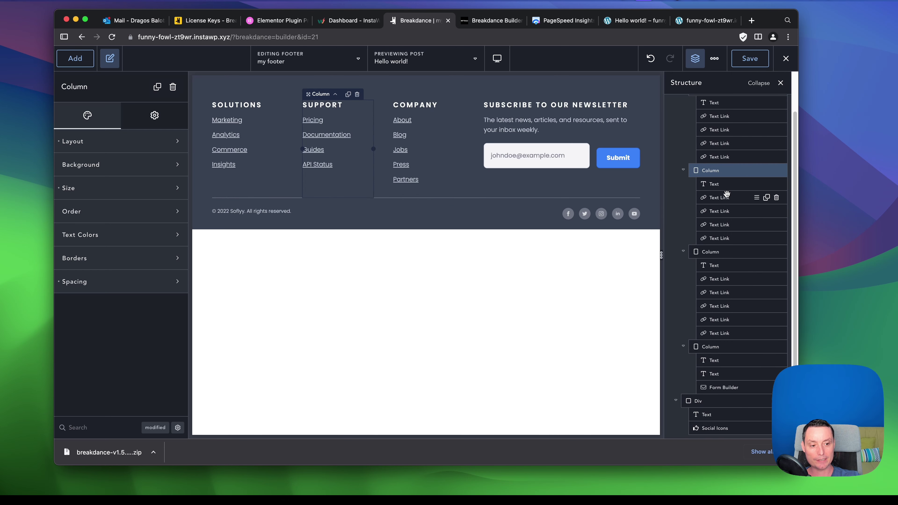
{"action": "scroll", "coordinate": [723, 199], "scroll_direction": "up", "scroll_amount": 2}
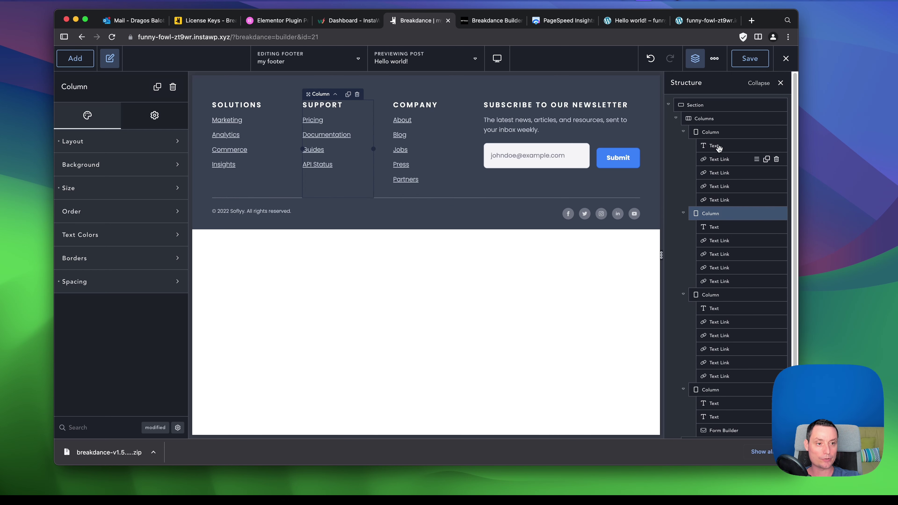
{"action": "left_click", "coordinate": [705, 119]}
{"action": "left_click", "coordinate": [704, 106]}
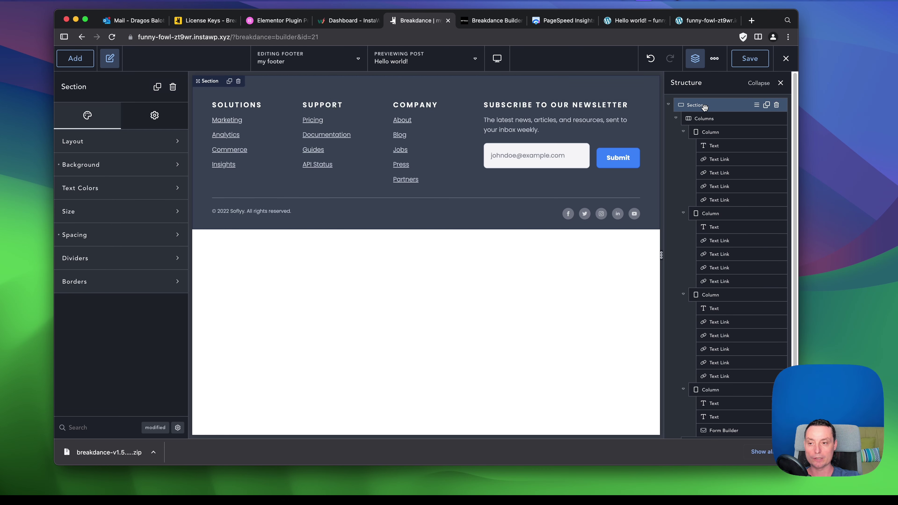
Set the section background colour to the global Headings swatch after trying Brand and Placeholder.
{"action": "left_click", "coordinate": [158, 148]}
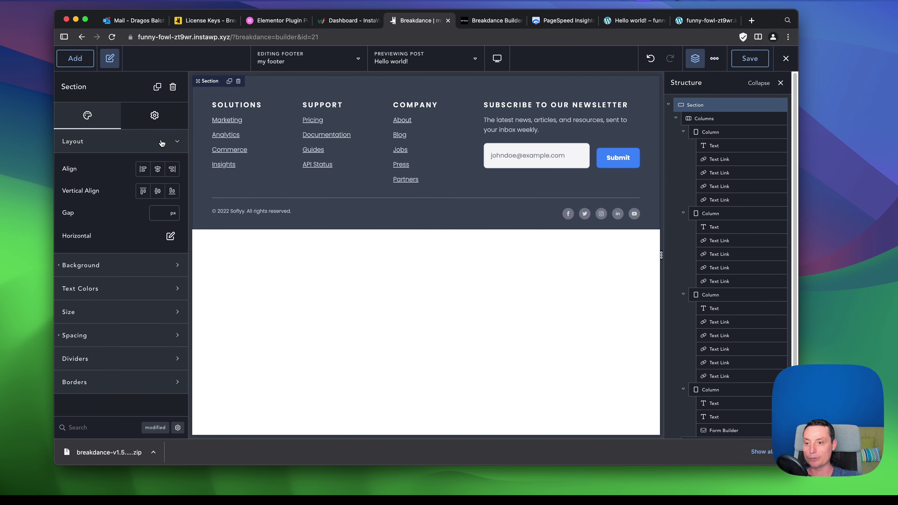
{"action": "left_click", "coordinate": [162, 143]}
{"action": "left_click", "coordinate": [159, 164]}
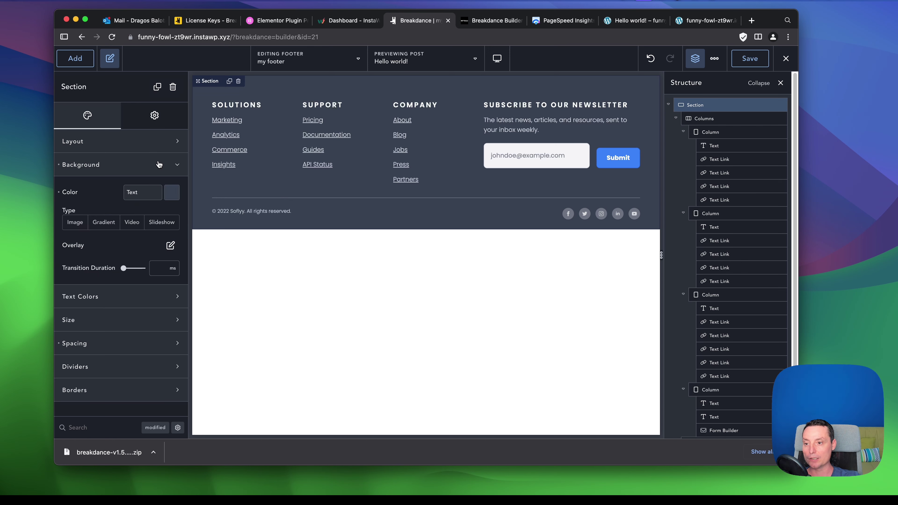
{"action": "left_click", "coordinate": [173, 193]}
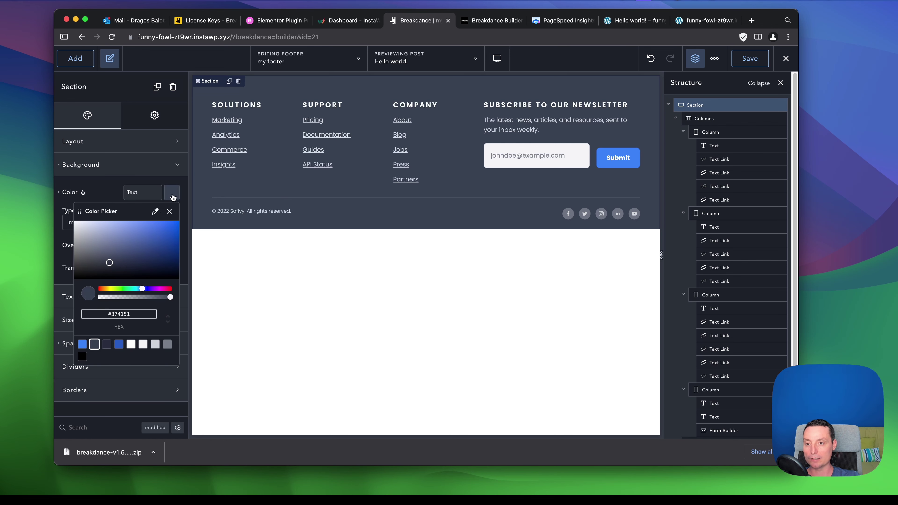
{"action": "left_click", "coordinate": [82, 344]}
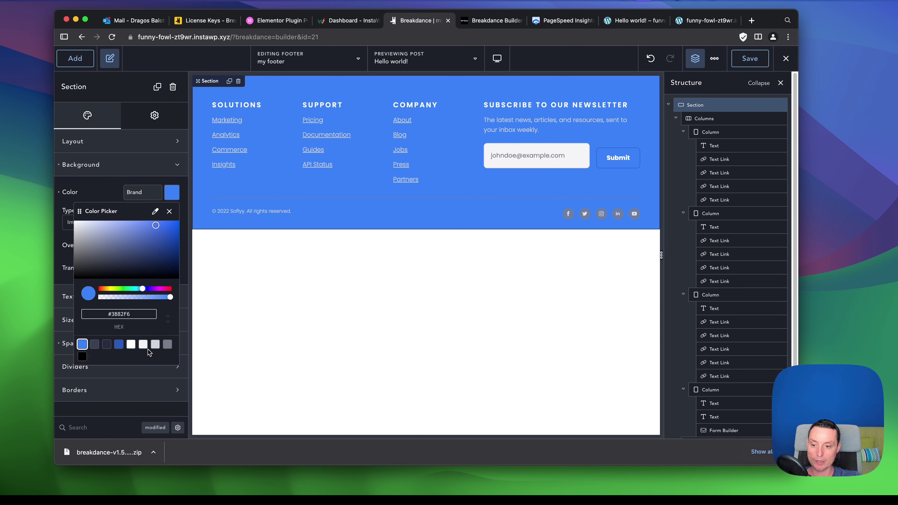
{"action": "left_click", "coordinate": [167, 345]}
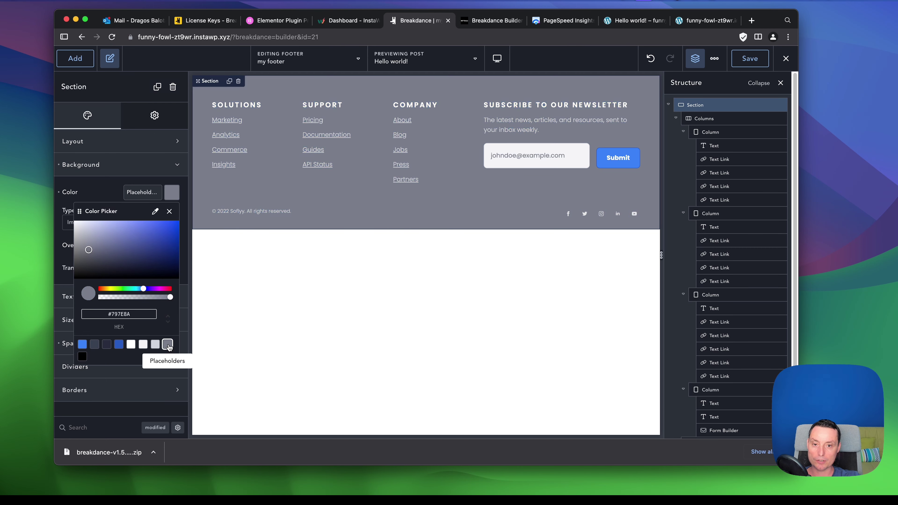
{"action": "left_click", "coordinate": [106, 345]}
{"action": "left_click", "coordinate": [110, 188]}
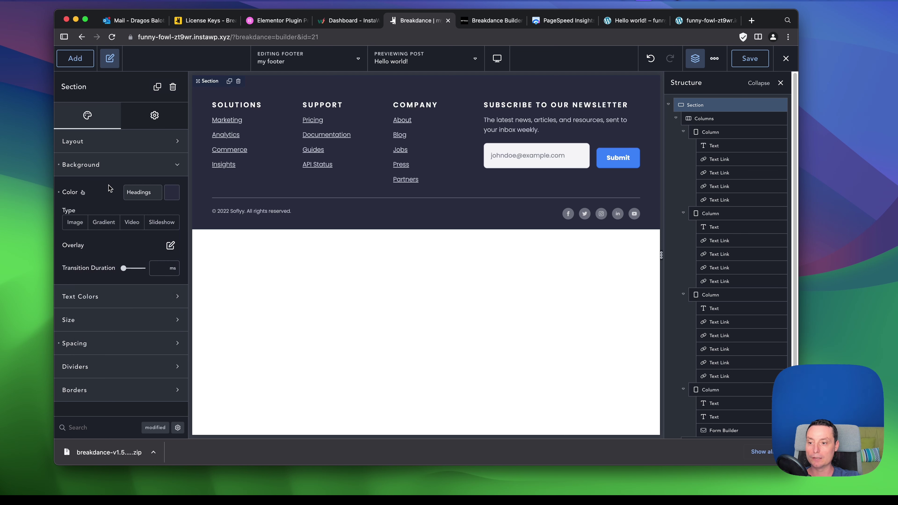
Review the section's text colour, size and spacing settings (60 px top, 0 px bottom padding).
{"action": "left_click", "coordinate": [177, 298]}
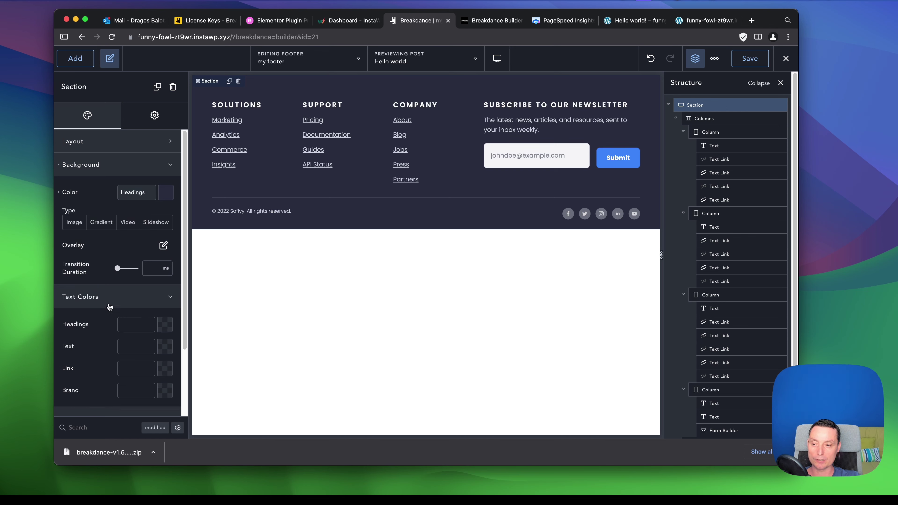
{"action": "scroll", "coordinate": [145, 341], "scroll_direction": "down", "scroll_amount": 5}
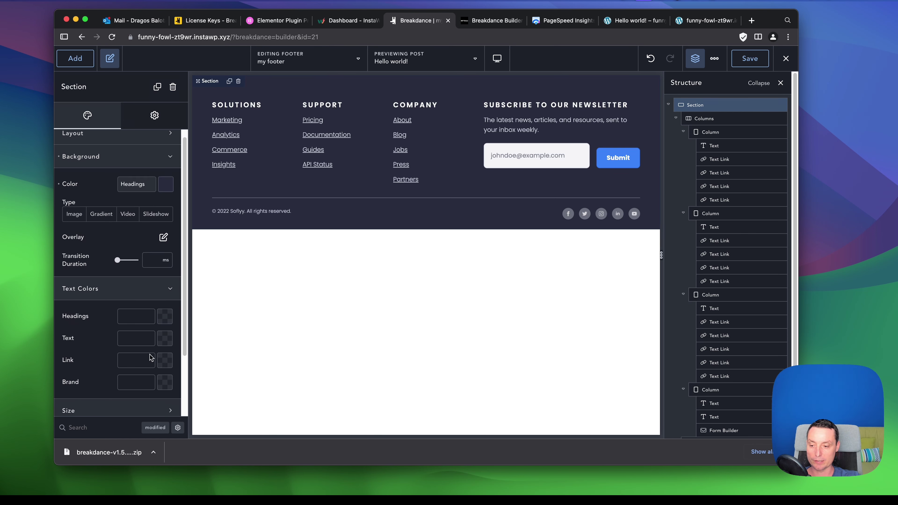
{"action": "left_click", "coordinate": [158, 334]}
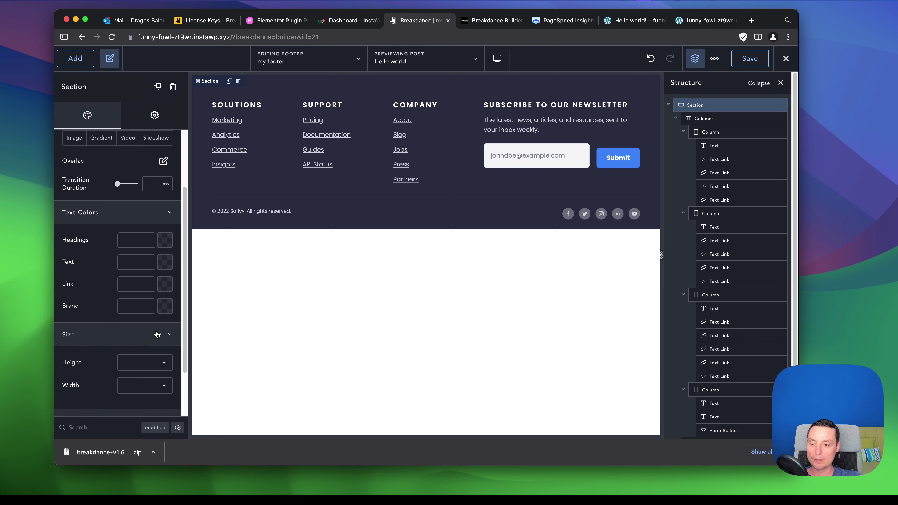
{"action": "left_click", "coordinate": [158, 335]}
{"action": "left_click", "coordinate": [140, 355]}
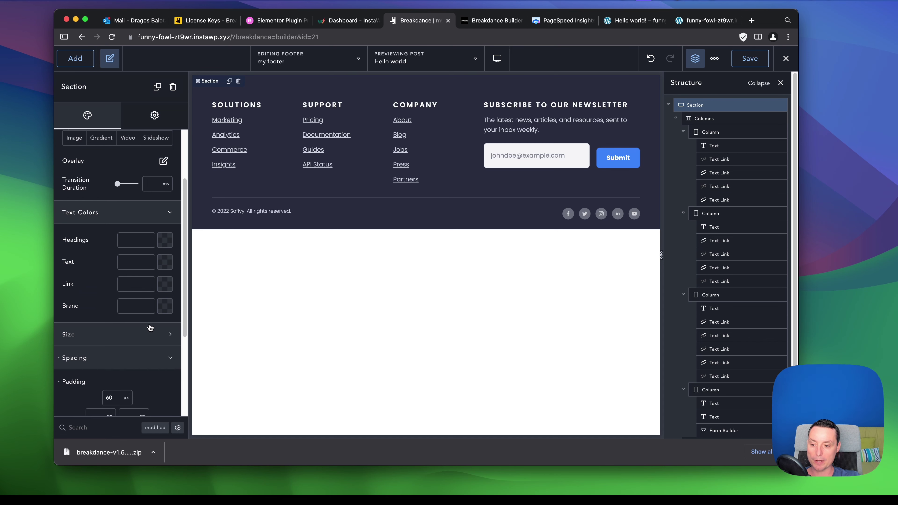
{"action": "scroll", "coordinate": [151, 331], "scroll_direction": "down", "scroll_amount": 4}
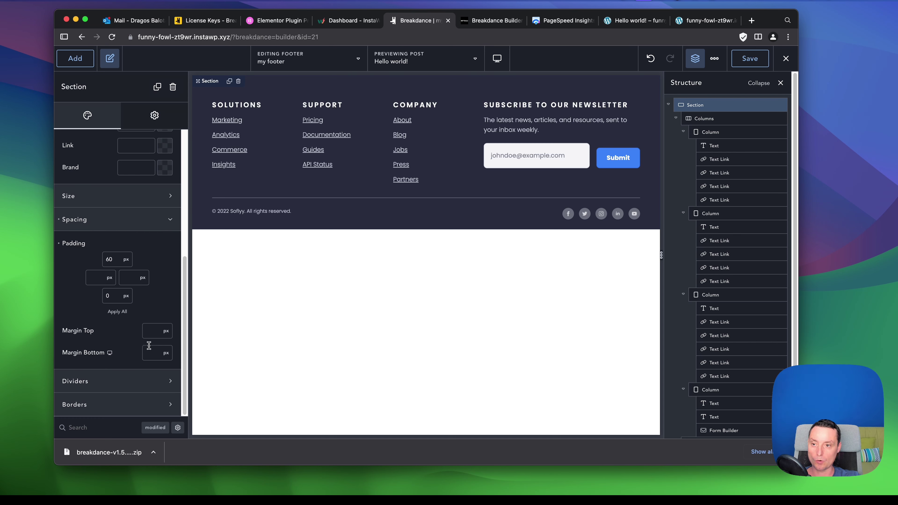
{"action": "scroll", "coordinate": [144, 157], "scroll_direction": "up", "scroll_amount": 5}
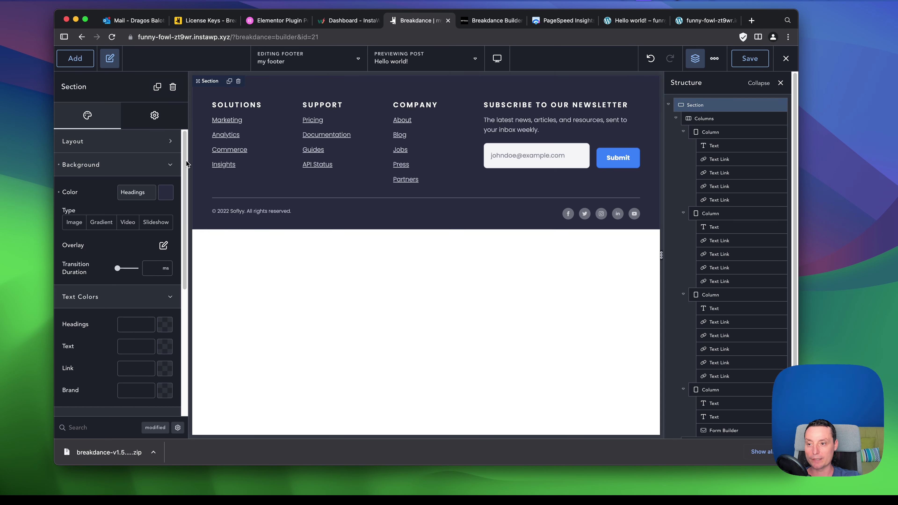
Review the Section's Advanced and Style settings, then select the footer's Columns container.
{"action": "left_click", "coordinate": [155, 115]}
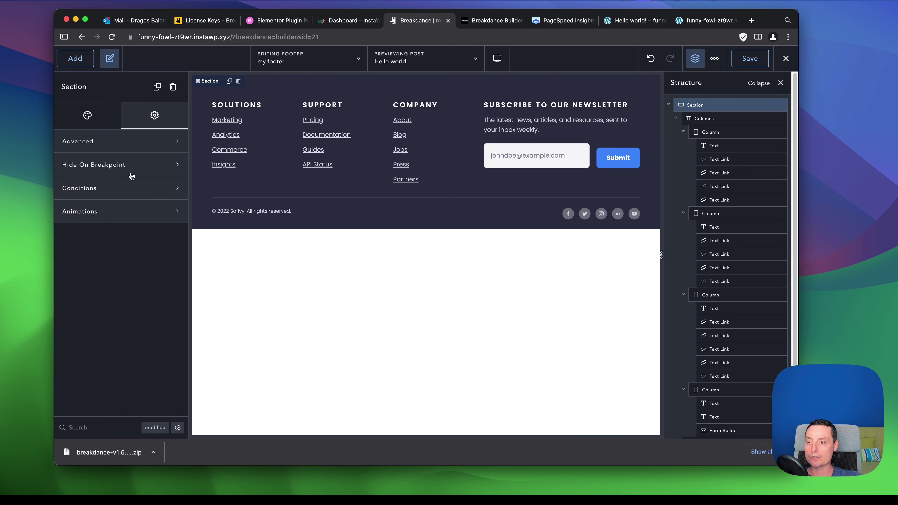
{"action": "left_click", "coordinate": [126, 144]}
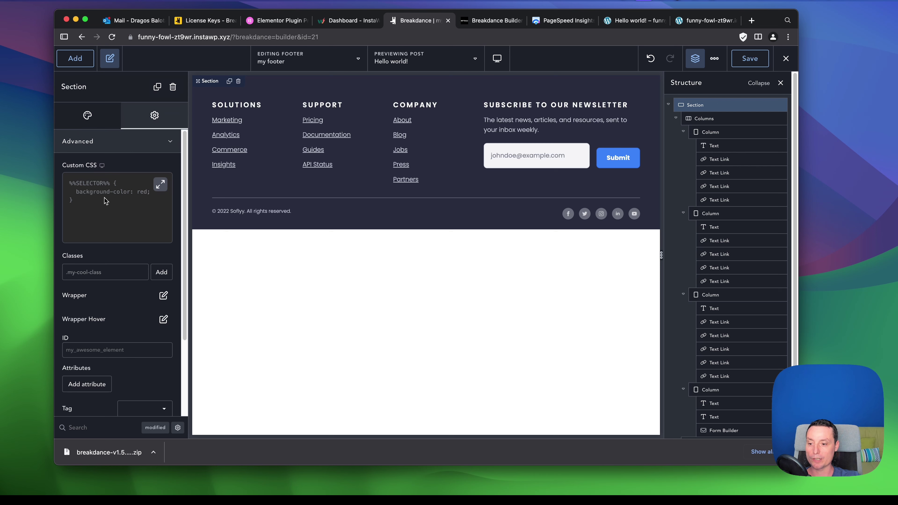
{"action": "scroll", "coordinate": [104, 198], "scroll_direction": "down", "scroll_amount": 5}
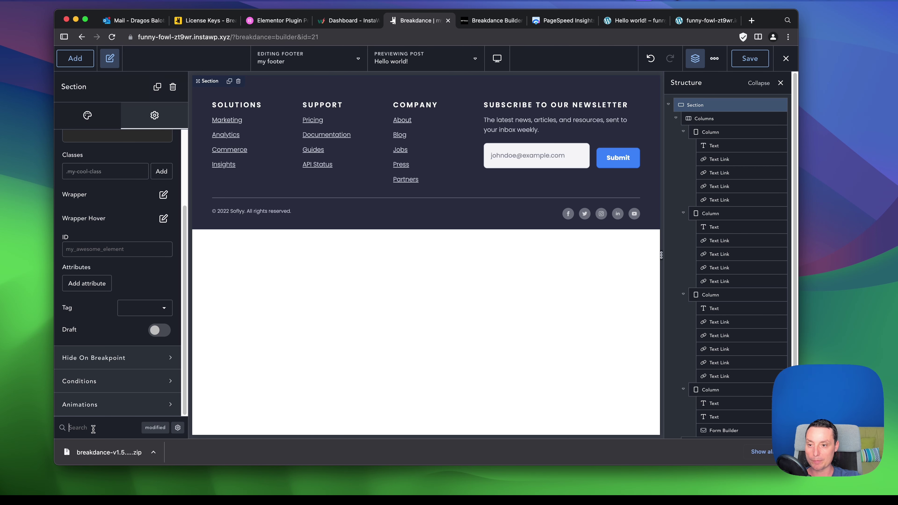
{"action": "left_click", "coordinate": [76, 126]}
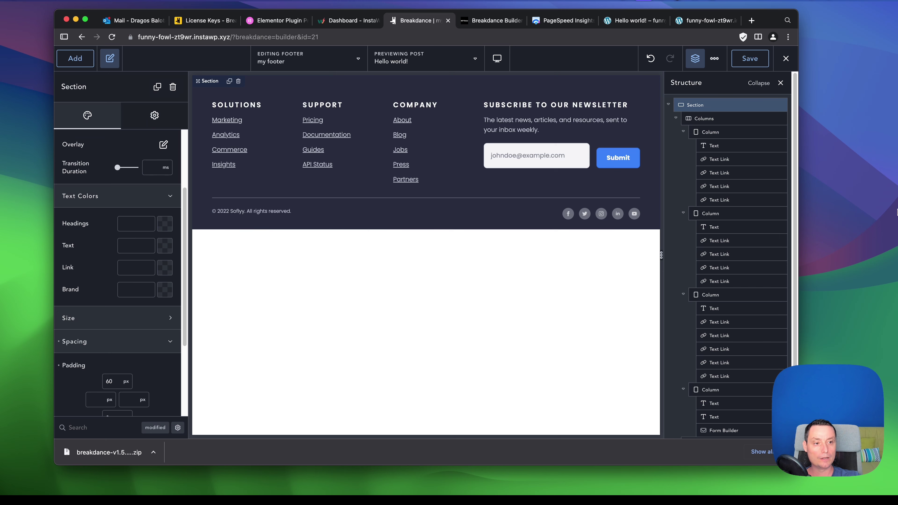
{"action": "left_click", "coordinate": [726, 121]}
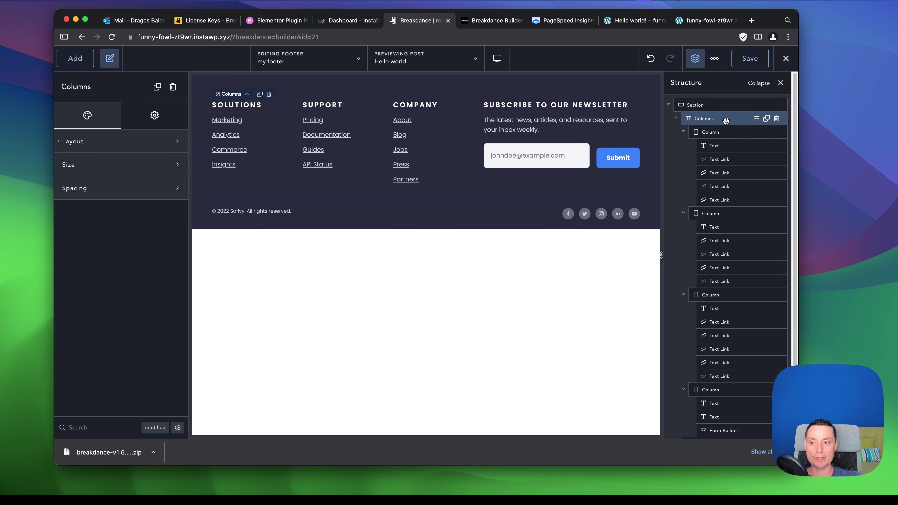
Check the Solutions heading's text and typography, then bring up the newsletter Form Builder settings.
{"action": "left_click", "coordinate": [735, 148]}
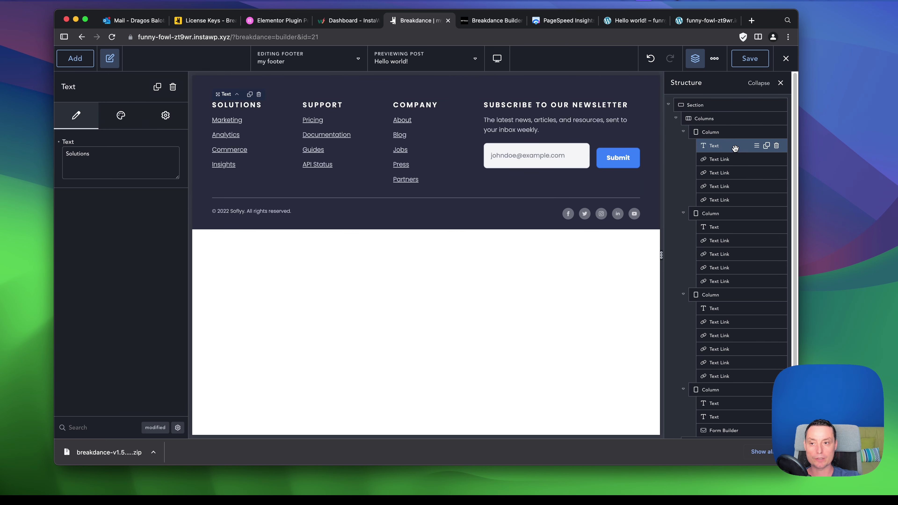
{"action": "double_click", "coordinate": [89, 155]}
{"action": "left_click", "coordinate": [231, 106]}
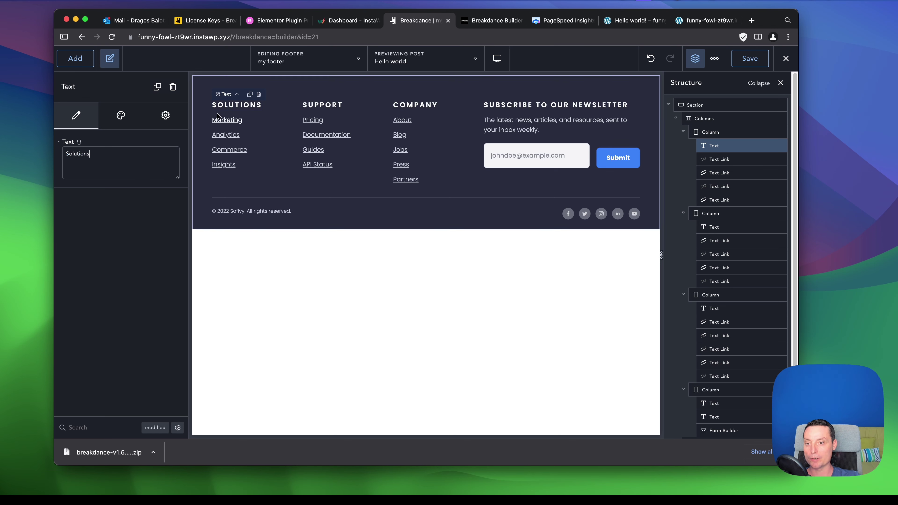
{"action": "left_click", "coordinate": [119, 118]}
{"action": "left_click", "coordinate": [117, 163]}
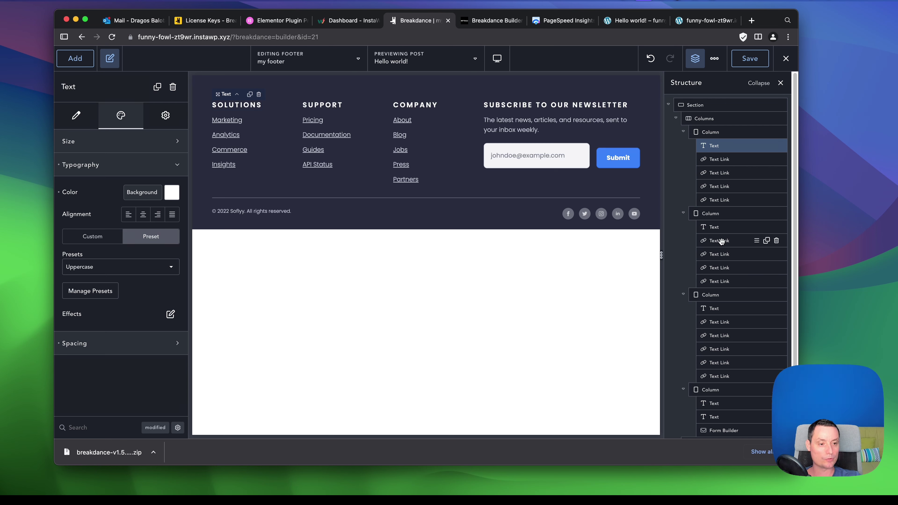
{"action": "scroll", "coordinate": [715, 219], "scroll_direction": "down", "scroll_amount": 2}
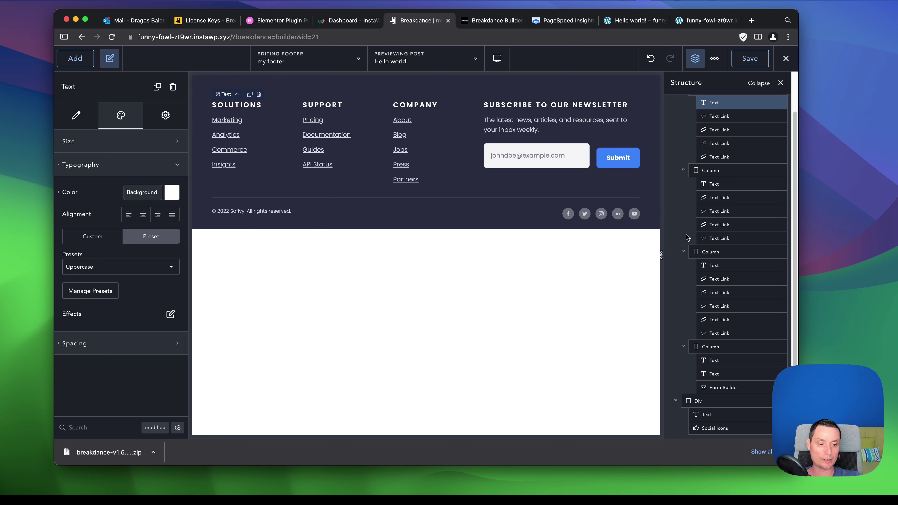
{"action": "left_click", "coordinate": [726, 388]}
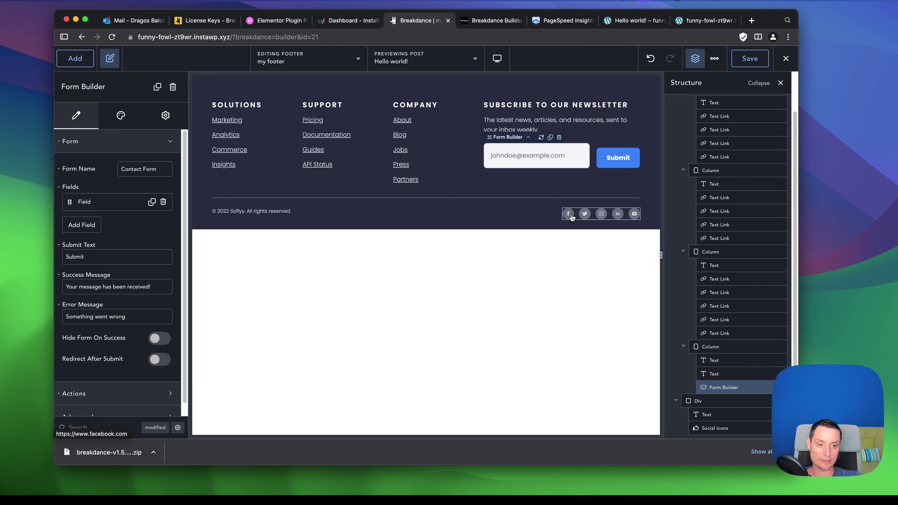
Look over the dark footer design and save the 'my footer' template.
{"action": "scroll", "coordinate": [755, 241], "scroll_direction": "up", "scroll_amount": 1}
{"action": "scroll", "coordinate": [755, 241], "scroll_direction": "up", "scroll_amount": 3}
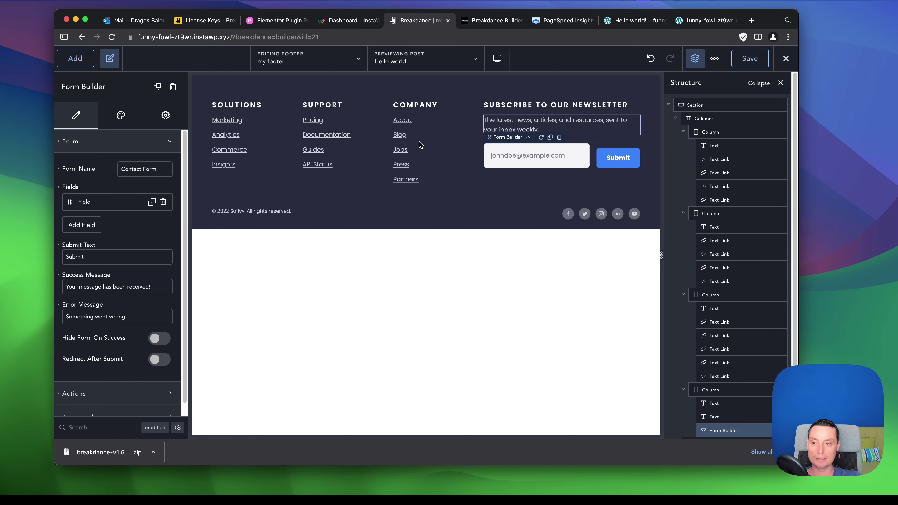
{"action": "scroll", "coordinate": [113, 157], "scroll_direction": "down", "scroll_amount": 1}
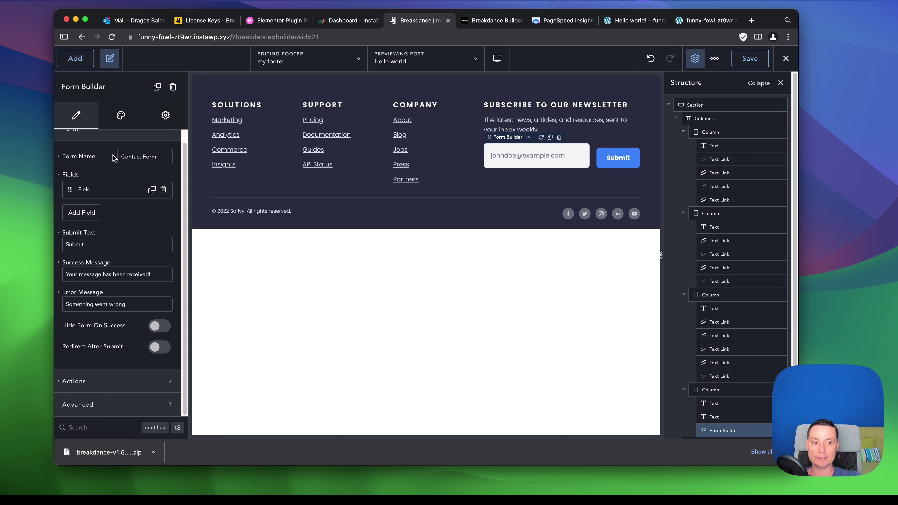
{"action": "scroll", "coordinate": [718, 142], "scroll_direction": "down", "scroll_amount": 1}
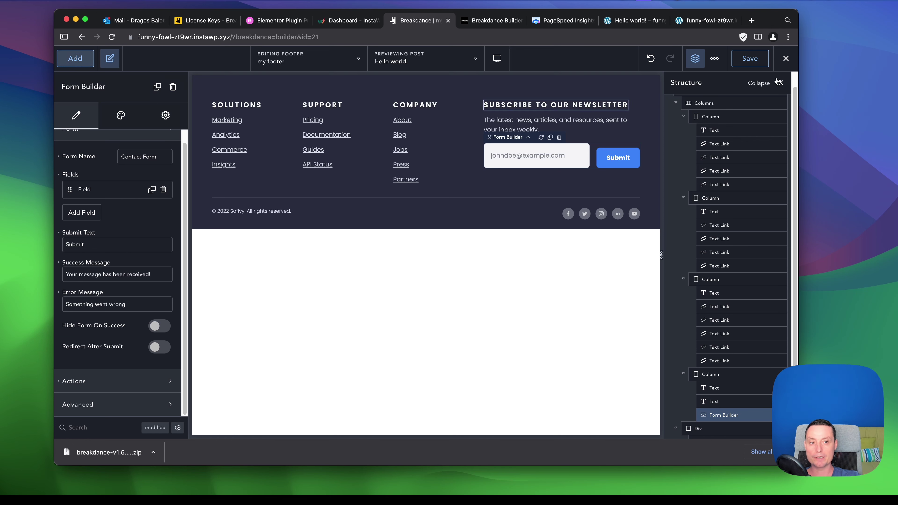
{"action": "left_click", "coordinate": [750, 59]}
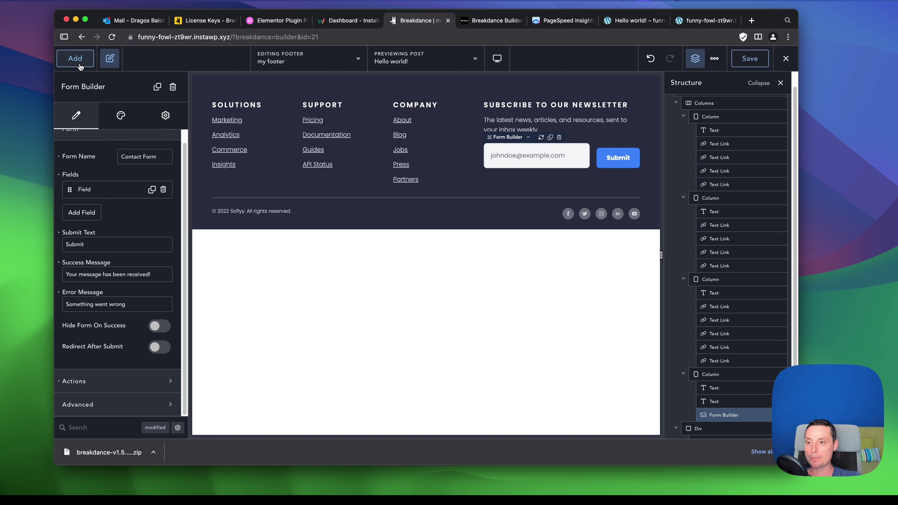
Go to the WordPress dashboard at /wp-admin.
{"action": "left_click_drag", "start_coordinate": [235, 40], "coordinate": [408, 45]}
{"action": "type", "text": "w"}
{"action": "type", "text": "p-admin"}
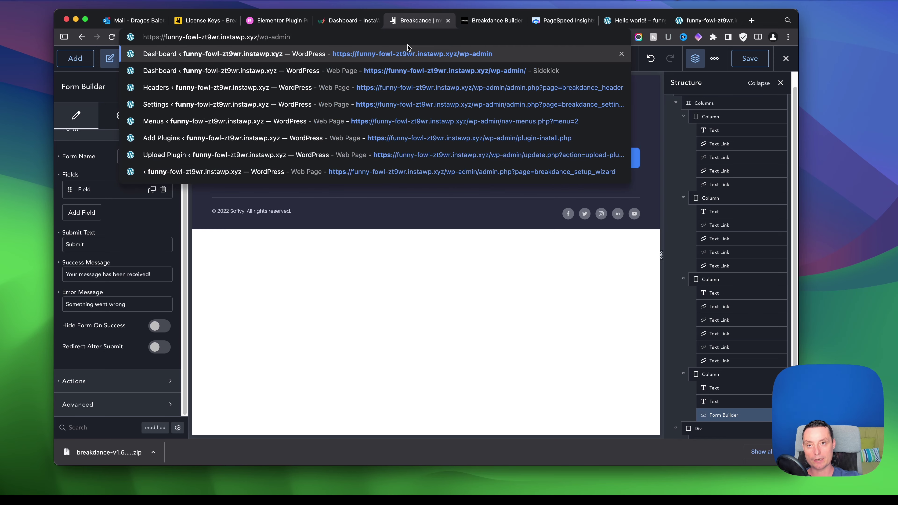
{"action": "key", "text": "Return"}
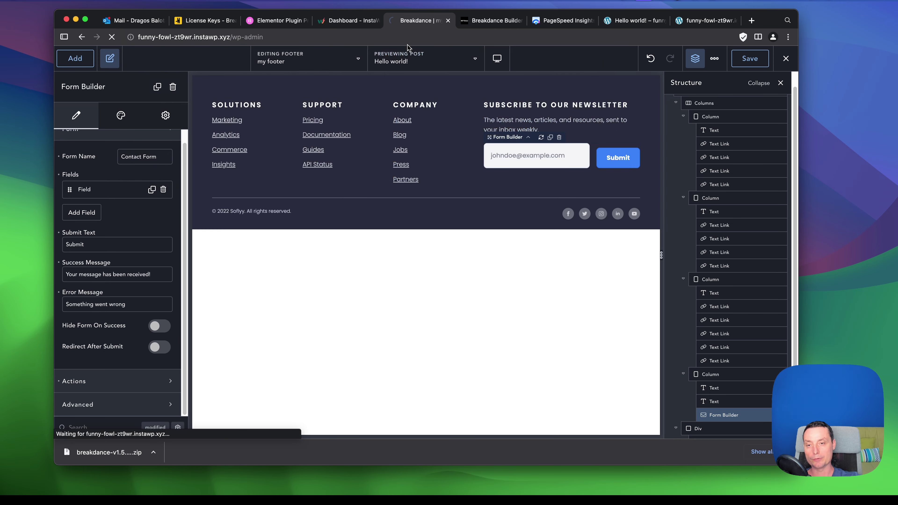
Start a new page from the Pages menu with Add New.
{"action": "mouse_move", "coordinate": [94, 142]}
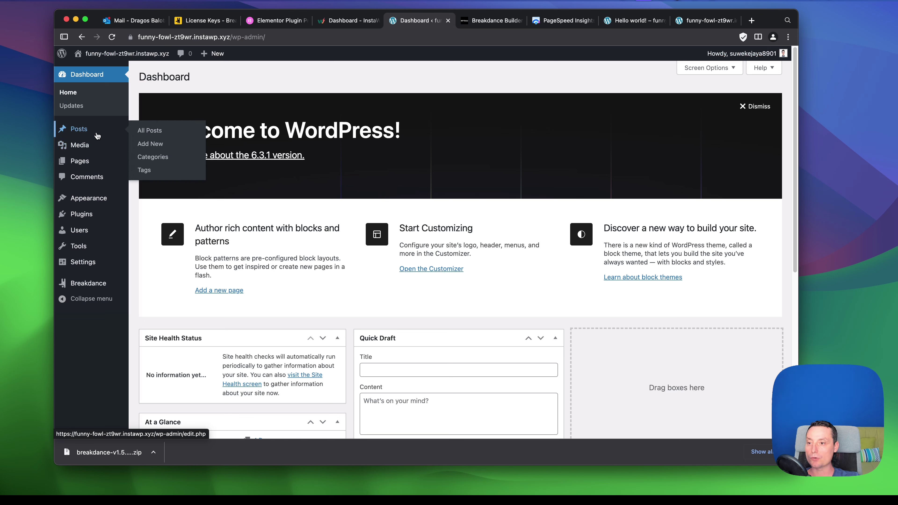
{"action": "mouse_move", "coordinate": [100, 165]}
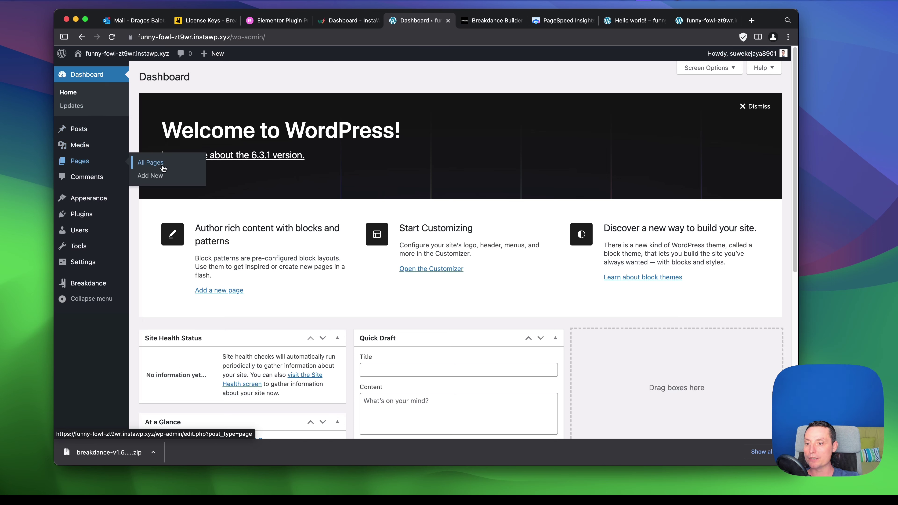
{"action": "left_click", "coordinate": [153, 176]}
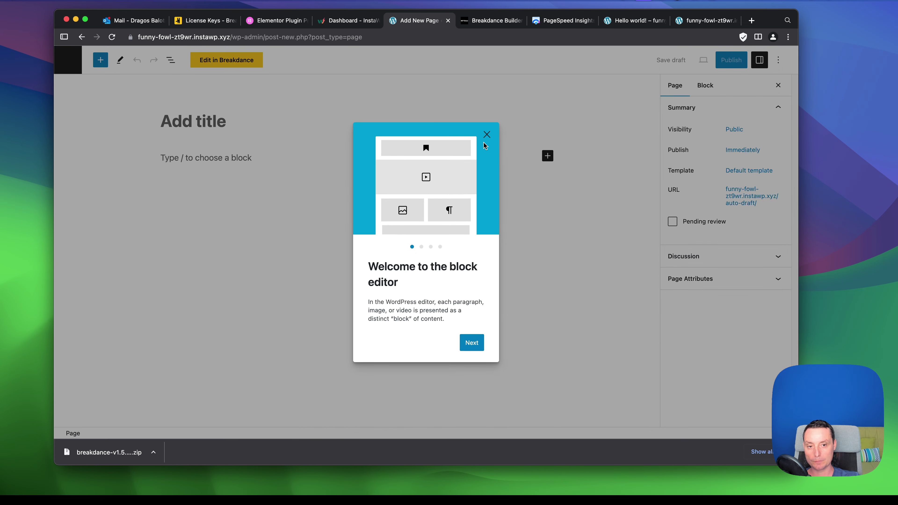
Title the new page 'Home', publish it, and edit it in Breakdance.
{"action": "left_click", "coordinate": [488, 136]}
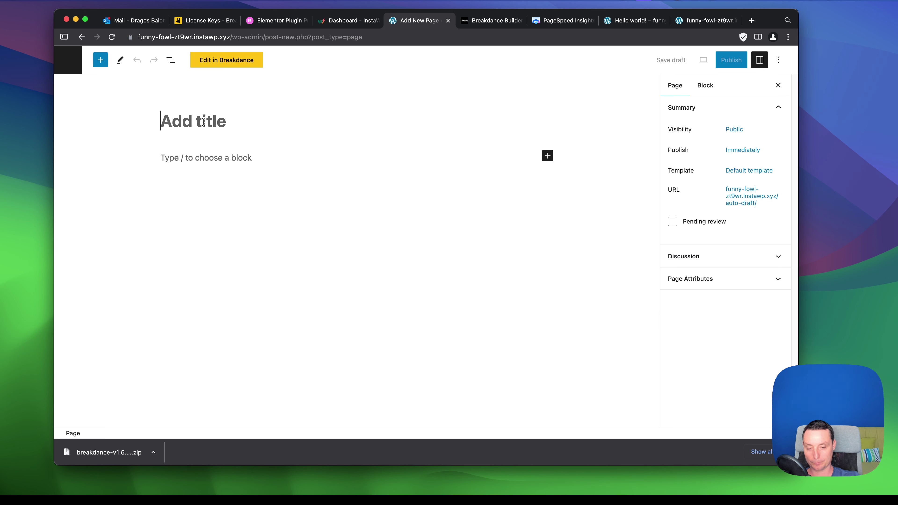
{"action": "type", "text": "Home"}
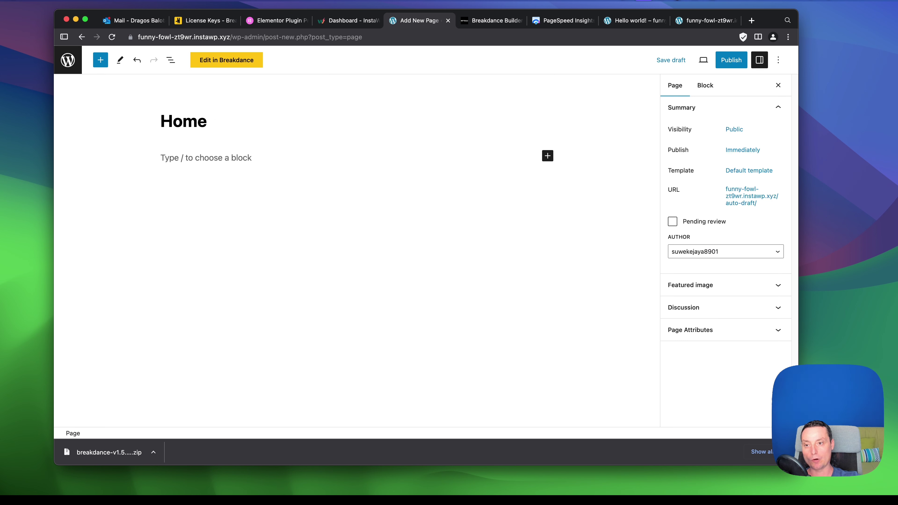
{"action": "left_click", "coordinate": [729, 63]}
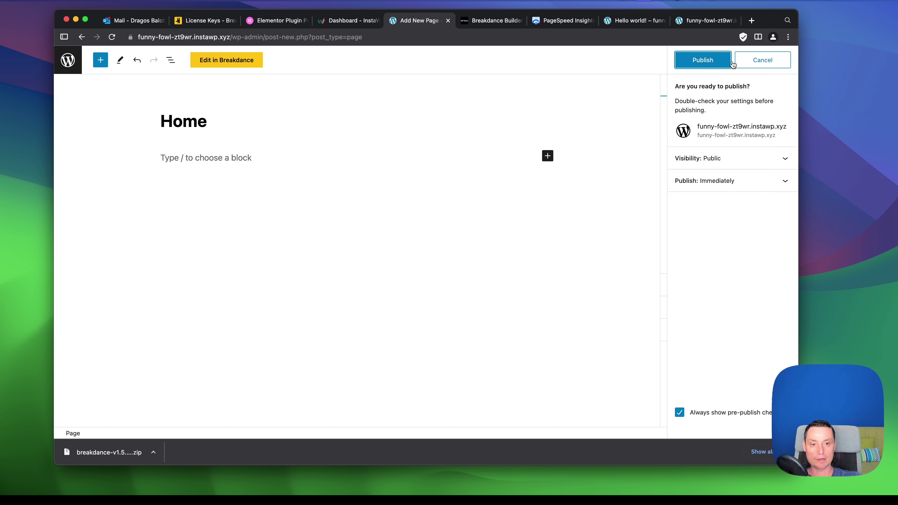
{"action": "left_click", "coordinate": [719, 67]}
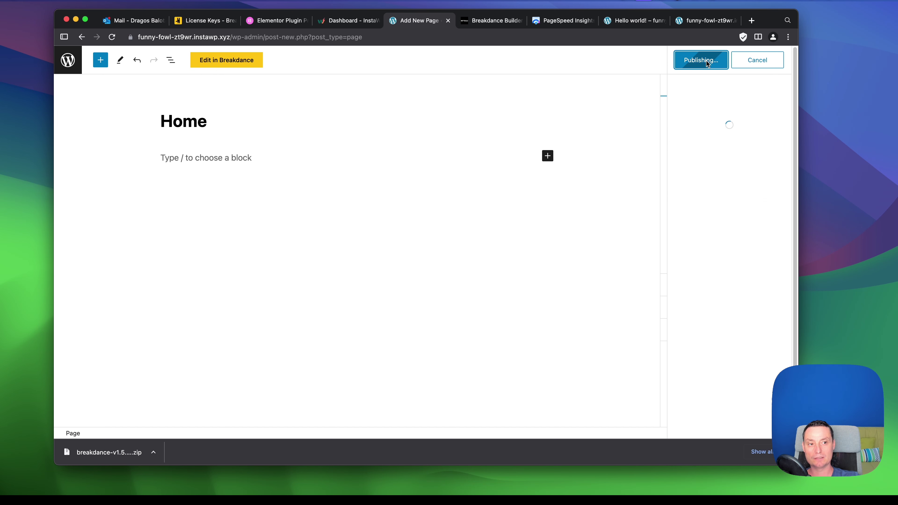
{"action": "left_click", "coordinate": [217, 65]}
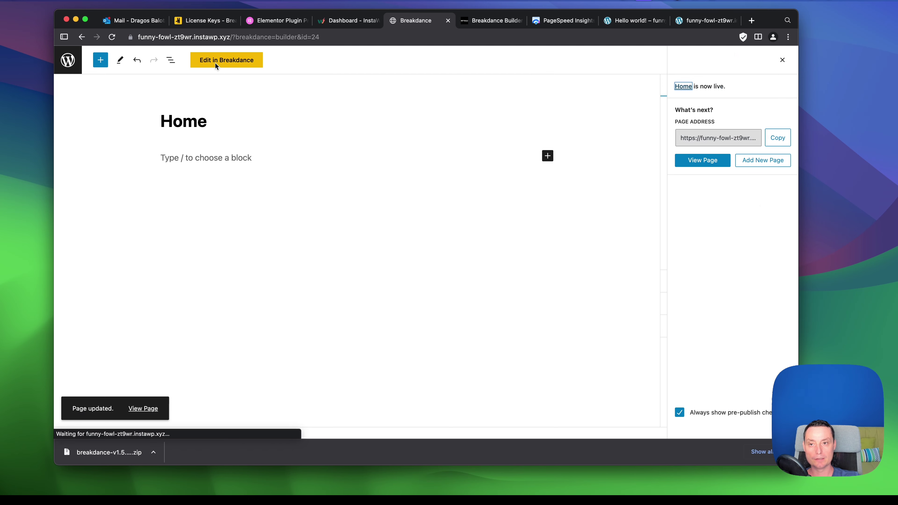
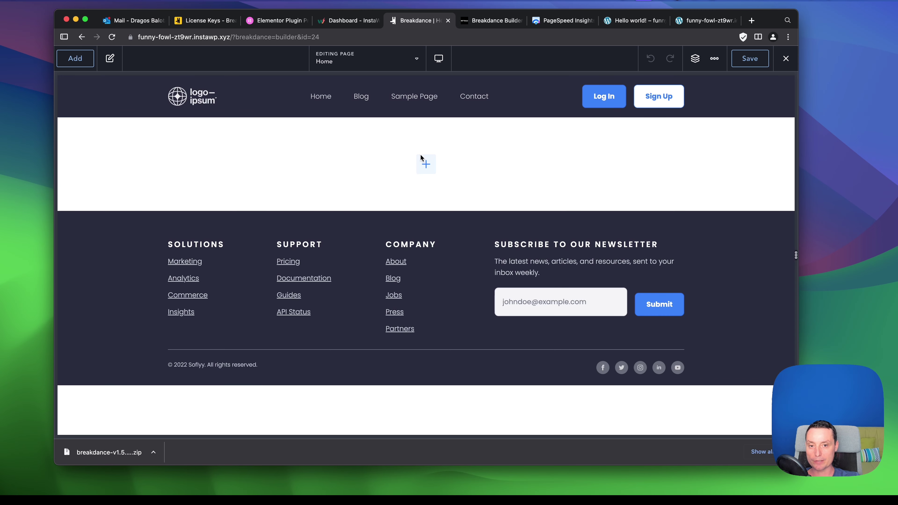
Open the Samba design library and preview the Portfolio designs.
{"action": "left_click", "coordinate": [69, 62]}
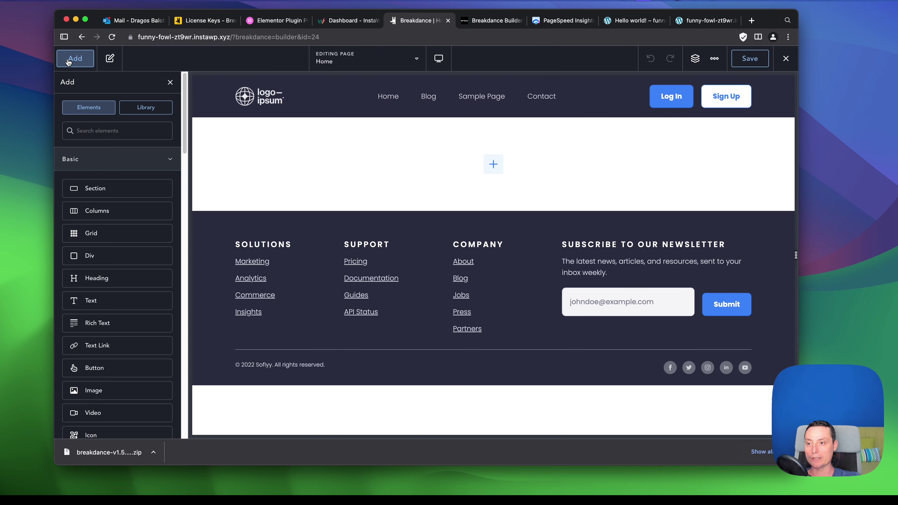
{"action": "left_click", "coordinate": [159, 112]}
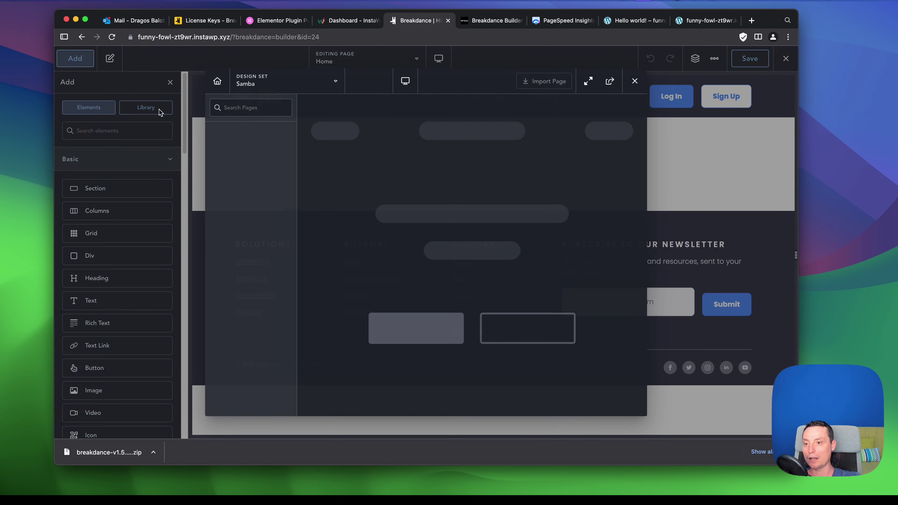
{"action": "scroll", "coordinate": [509, 177], "scroll_direction": "down", "scroll_amount": 2}
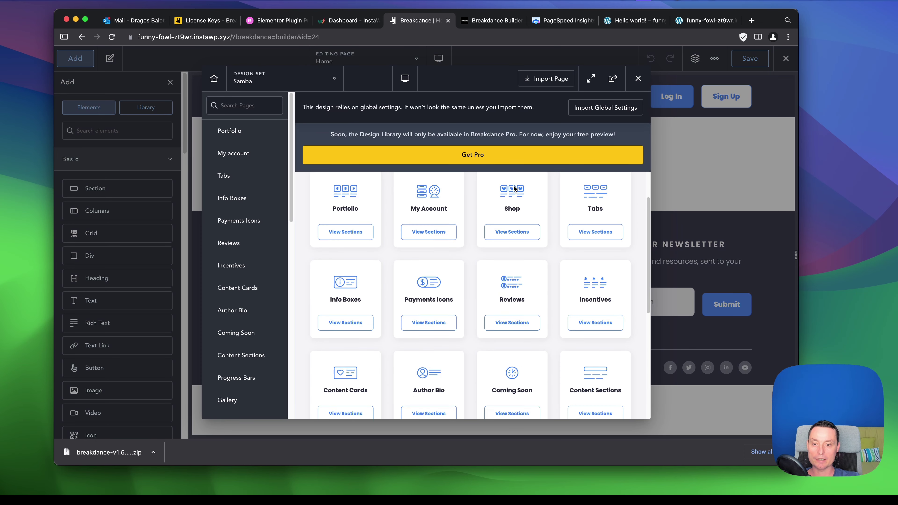
{"action": "left_click", "coordinate": [247, 138]}
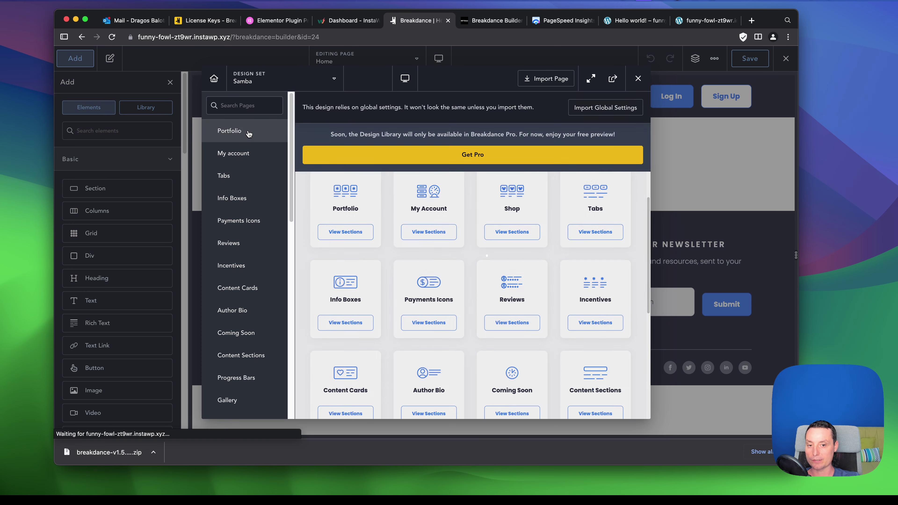
{"action": "scroll", "coordinate": [552, 262], "scroll_direction": "down", "scroll_amount": 10}
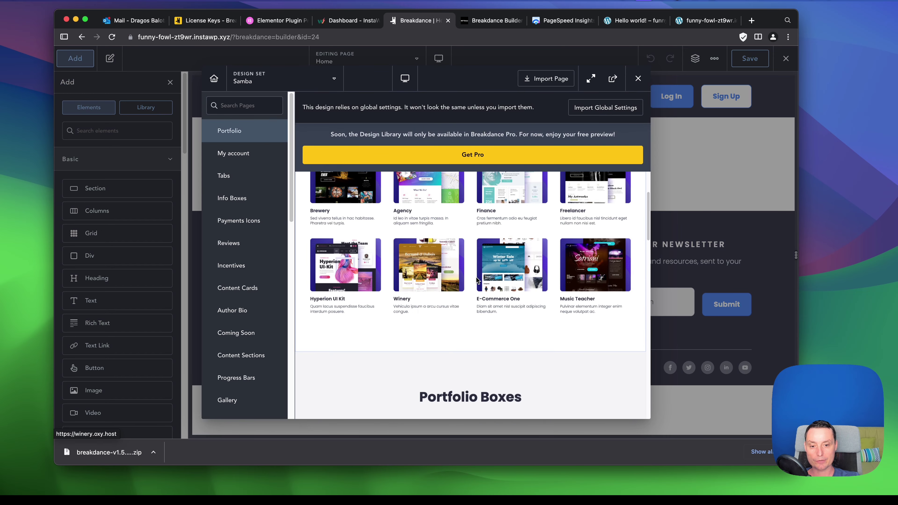
{"action": "scroll", "coordinate": [505, 290], "scroll_direction": "down", "scroll_amount": 10}
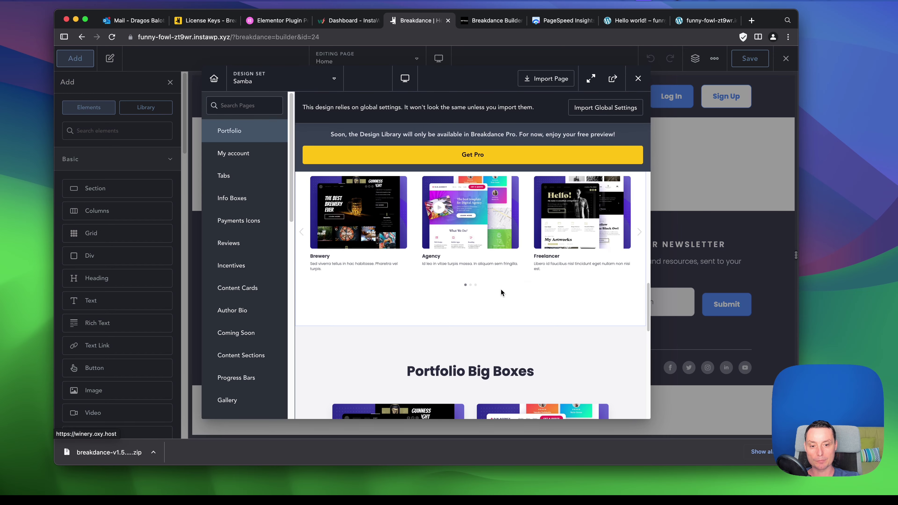
{"action": "scroll", "coordinate": [501, 289], "scroll_direction": "down", "scroll_amount": 10}
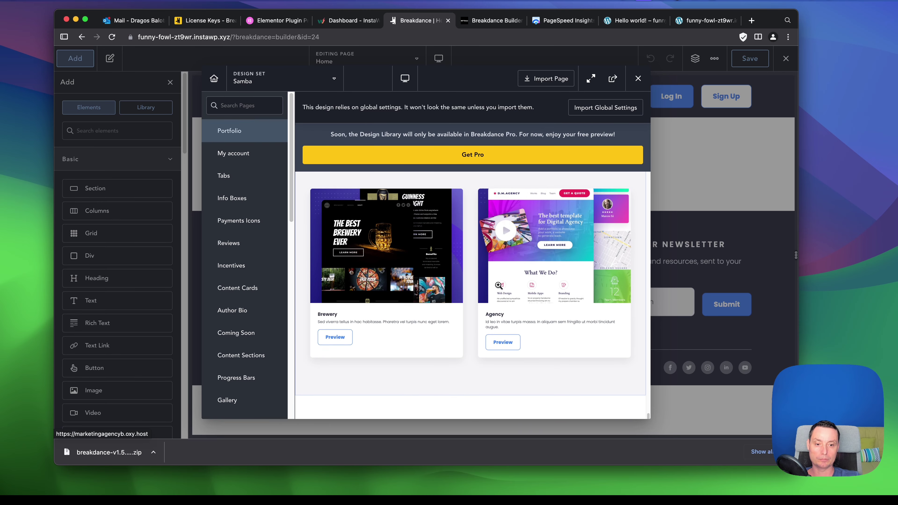
{"action": "scroll", "coordinate": [504, 292], "scroll_direction": "up", "scroll_amount": 5}
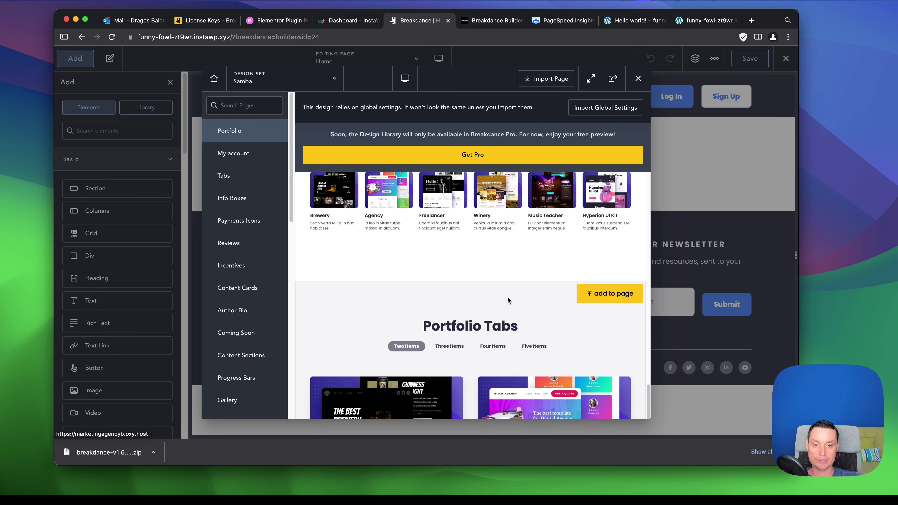
Preview the My account, Tabs and Home page designs in the library.
{"action": "left_click", "coordinate": [236, 156]}
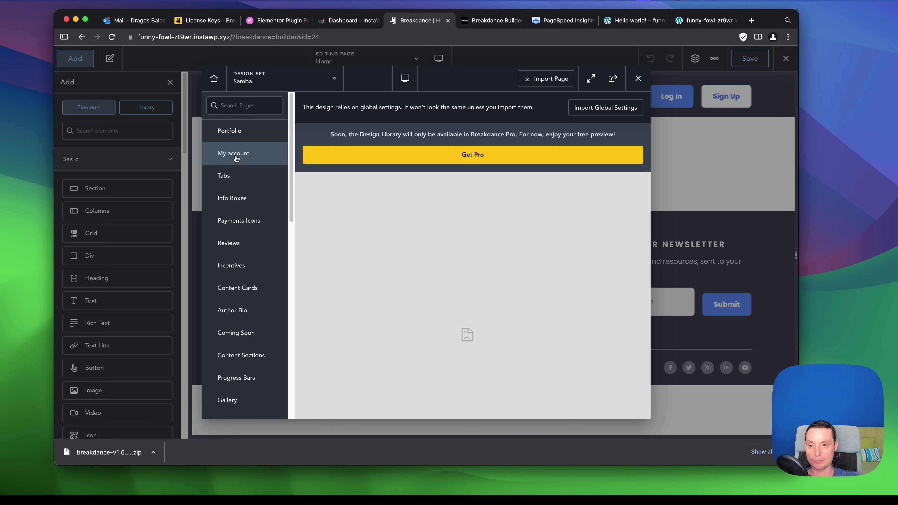
{"action": "left_click", "coordinate": [231, 179]}
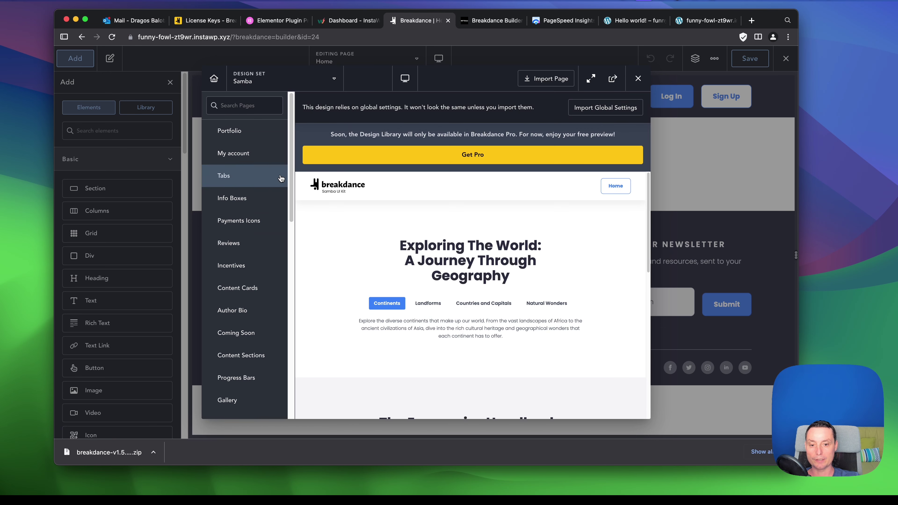
{"action": "scroll", "coordinate": [537, 278], "scroll_direction": "down", "scroll_amount": 3}
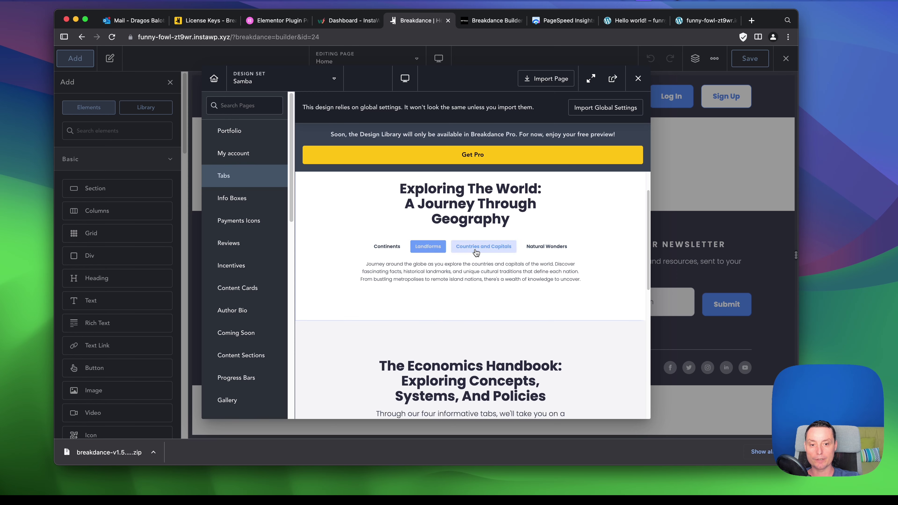
{"action": "scroll", "coordinate": [514, 299], "scroll_direction": "down", "scroll_amount": 10}
{"action": "scroll", "coordinate": [514, 299], "scroll_direction": "up", "scroll_amount": 5}
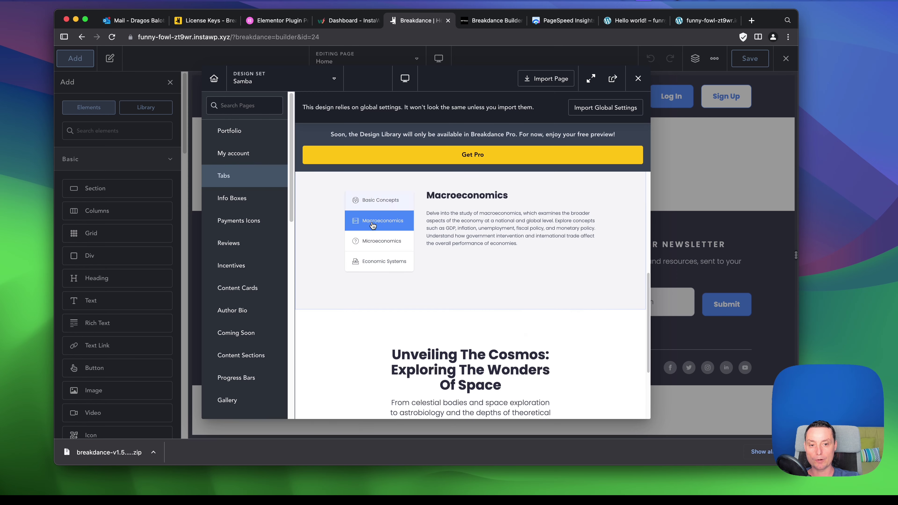
{"action": "scroll", "coordinate": [435, 273], "scroll_direction": "down", "scroll_amount": 10}
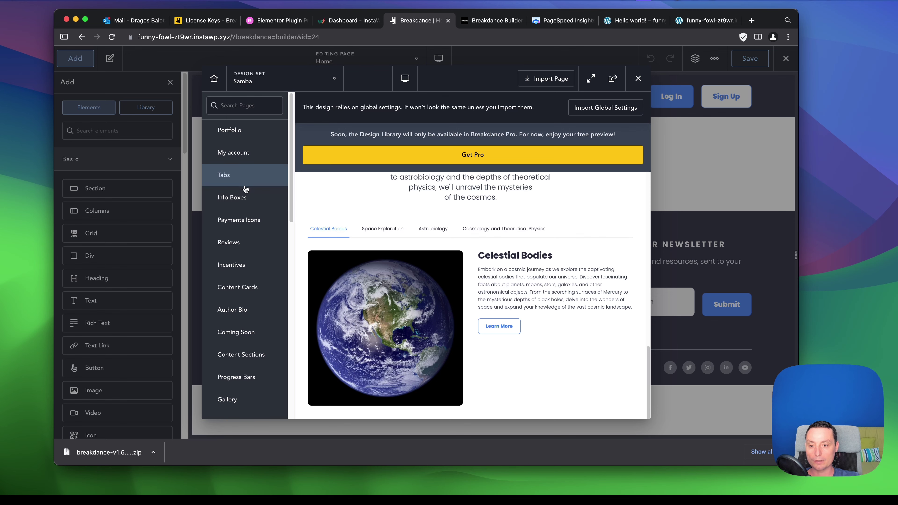
{"action": "scroll", "coordinate": [245, 190], "scroll_direction": "down", "scroll_amount": 5}
{"action": "scroll", "coordinate": [246, 283], "scroll_direction": "down", "scroll_amount": 4}
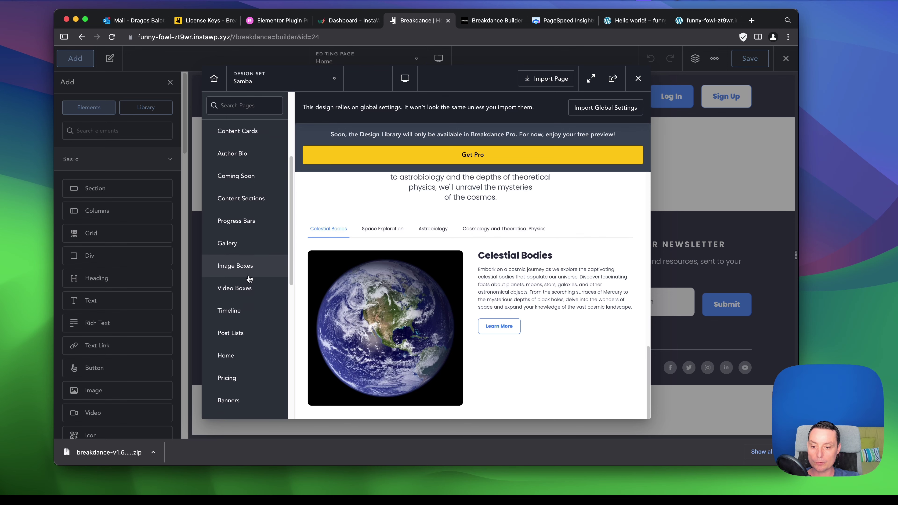
{"action": "left_click", "coordinate": [233, 298]}
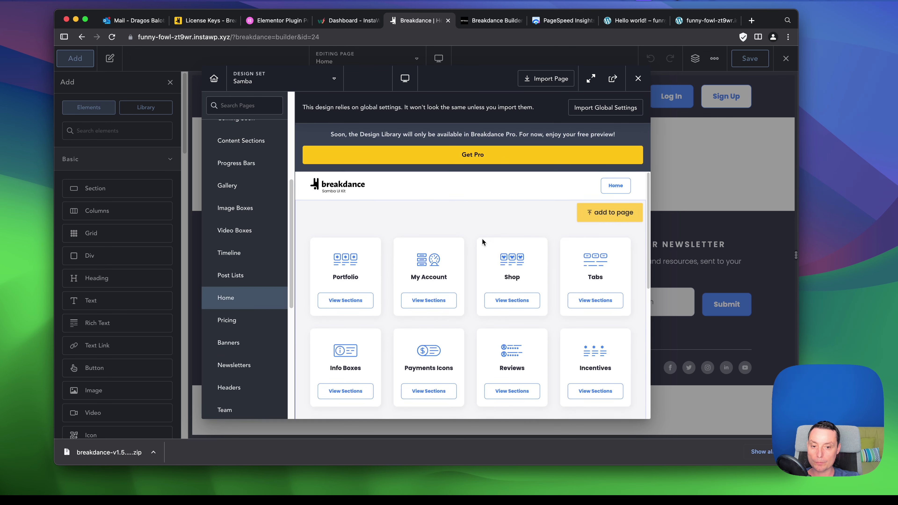
{"action": "scroll", "coordinate": [468, 245], "scroll_direction": "down", "scroll_amount": 4}
{"action": "scroll", "coordinate": [256, 258], "scroll_direction": "down", "scroll_amount": 4}
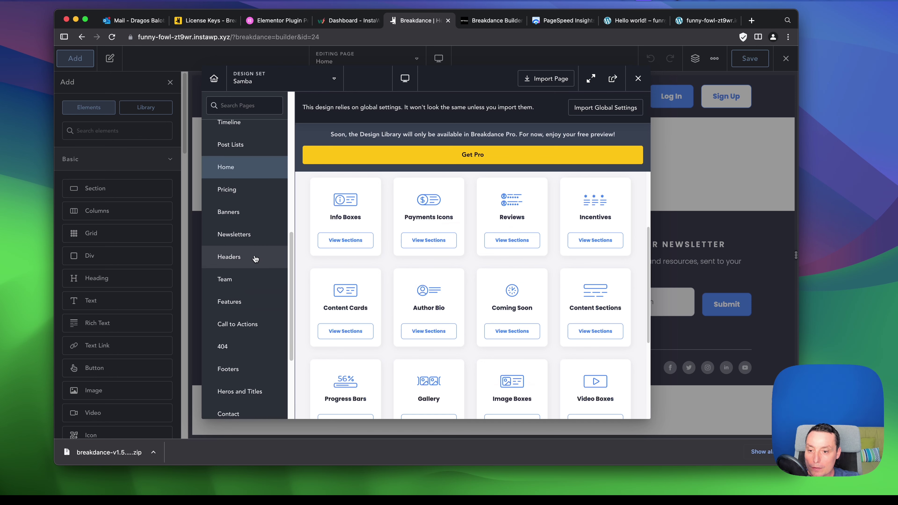
{"action": "scroll", "coordinate": [256, 258], "scroll_direction": "down", "scroll_amount": 4}
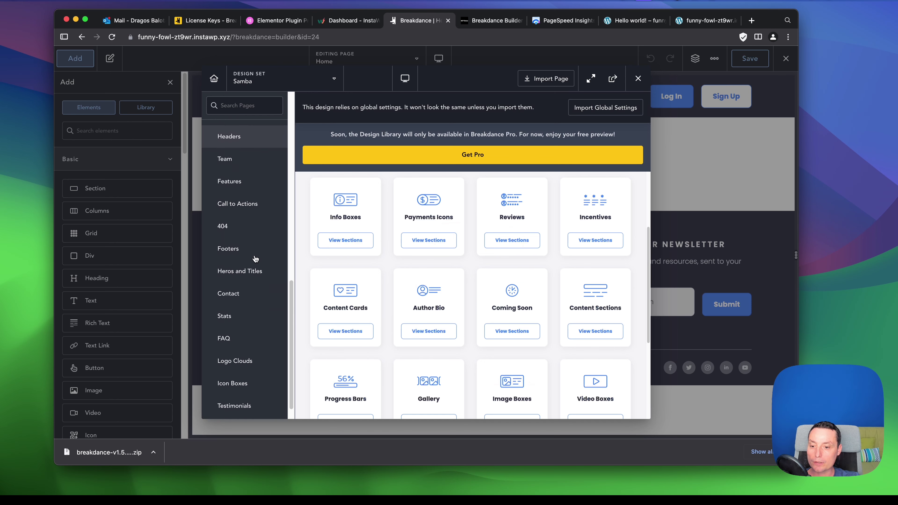
{"action": "scroll", "coordinate": [255, 257], "scroll_direction": "down", "scroll_amount": 1}
Search the library for 'her' and browse the Heros and Titles designs for the gym hero.
{"action": "type", "text": "hero"}
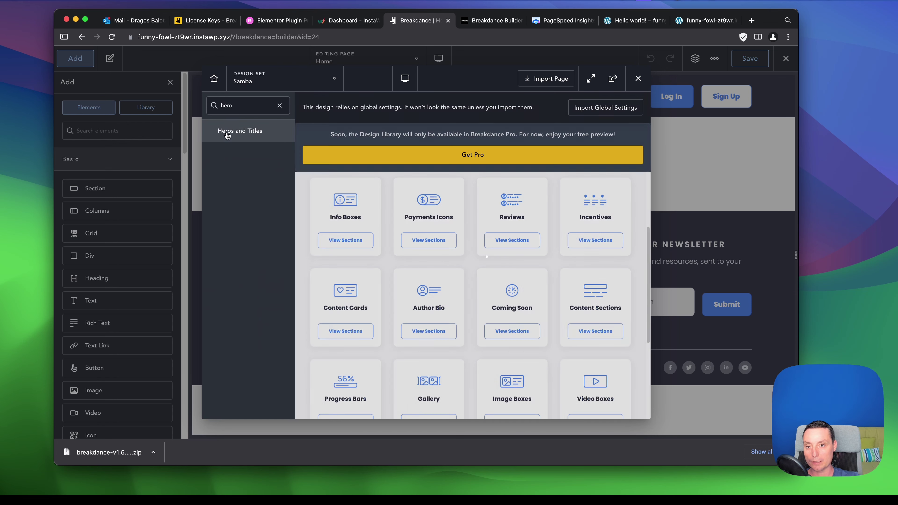
{"action": "left_click", "coordinate": [227, 136]}
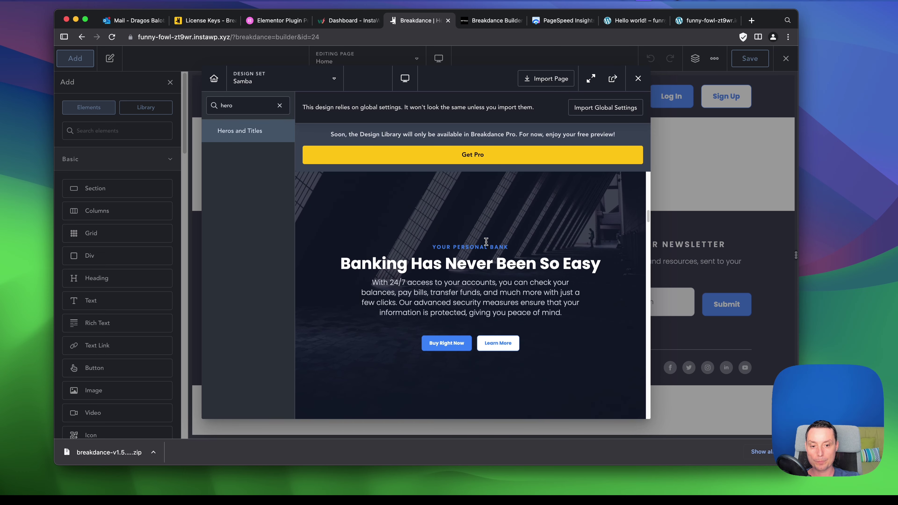
{"action": "scroll", "coordinate": [485, 244], "scroll_direction": "down", "scroll_amount": 15}
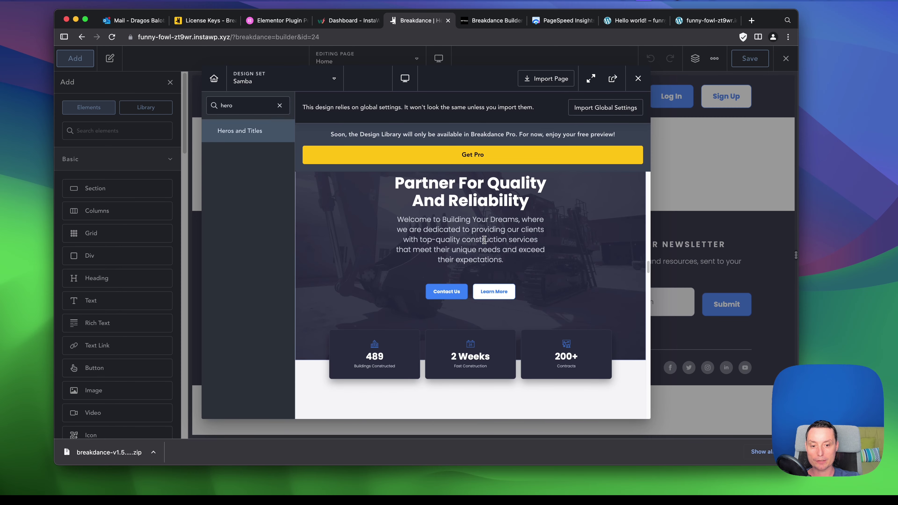
{"action": "scroll", "coordinate": [484, 244], "scroll_direction": "up", "scroll_amount": 20}
{"action": "scroll", "coordinate": [480, 250], "scroll_direction": "down", "scroll_amount": 5}
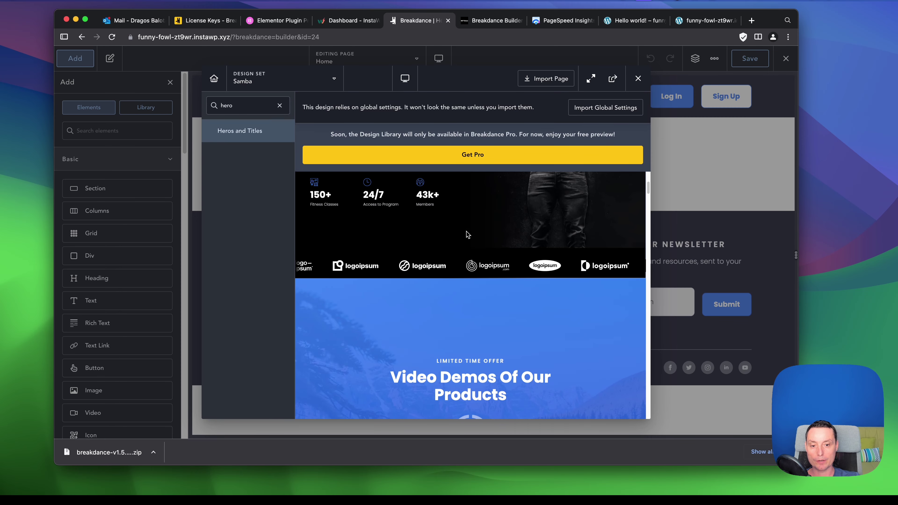
{"action": "scroll", "coordinate": [509, 250], "scroll_direction": "up", "scroll_amount": 6}
Add the 'Your Ultimate Gym Experience' hero to the page and show its Structure tree.
{"action": "left_click", "coordinate": [598, 213]}
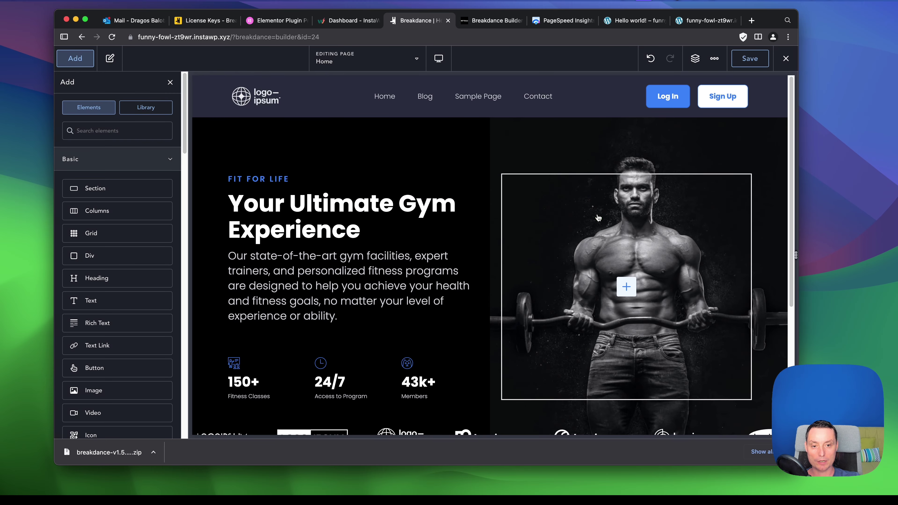
{"action": "scroll", "coordinate": [425, 223], "scroll_direction": "down", "scroll_amount": 5}
{"action": "scroll", "coordinate": [410, 227], "scroll_direction": "down", "scroll_amount": 1}
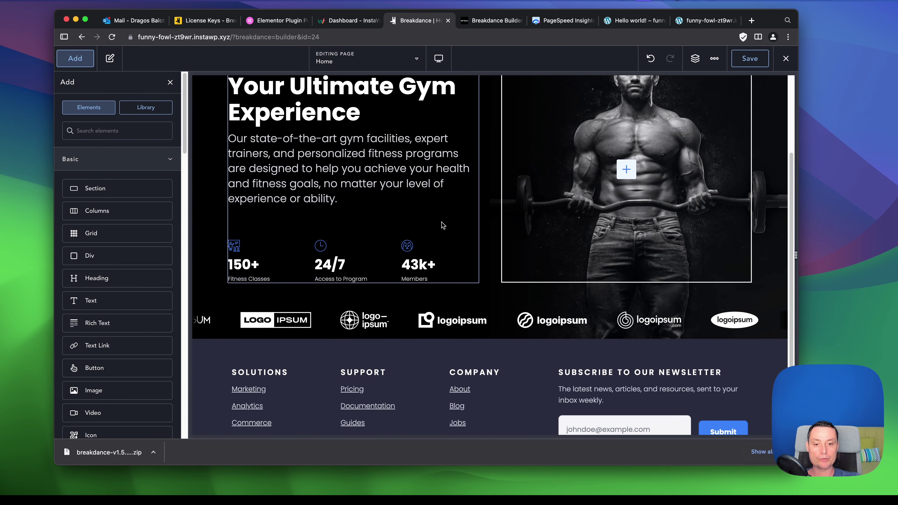
{"action": "scroll", "coordinate": [431, 236], "scroll_direction": "up", "scroll_amount": 3}
{"action": "scroll", "coordinate": [460, 248], "scroll_direction": "down", "scroll_amount": 5}
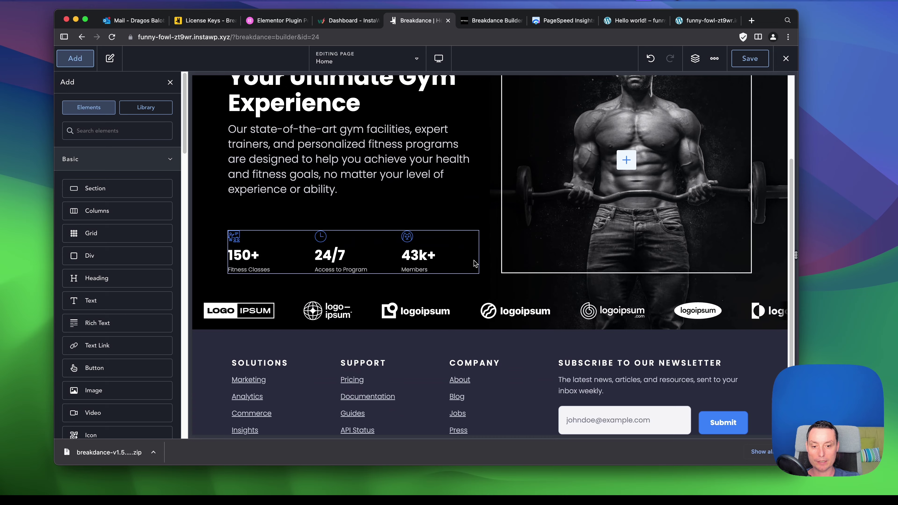
{"action": "scroll", "coordinate": [672, 127], "scroll_direction": "up", "scroll_amount": 8}
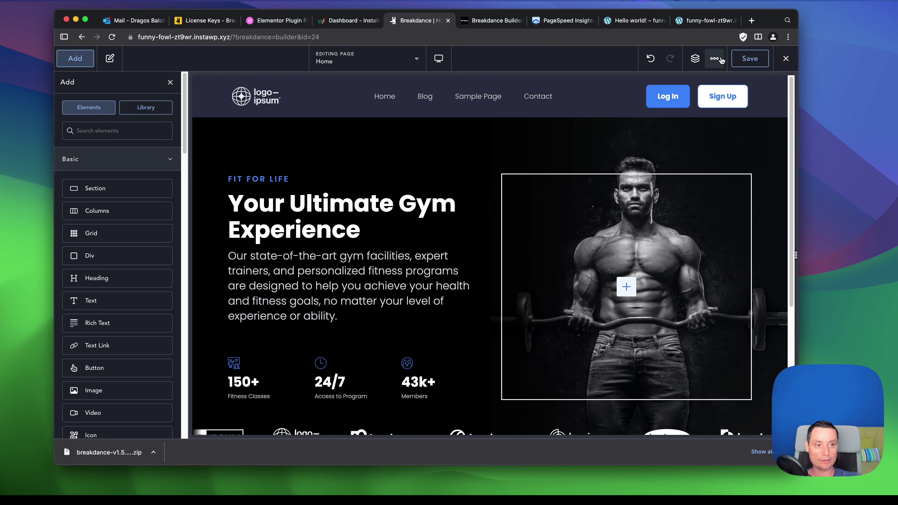
{"action": "left_click", "coordinate": [696, 60]}
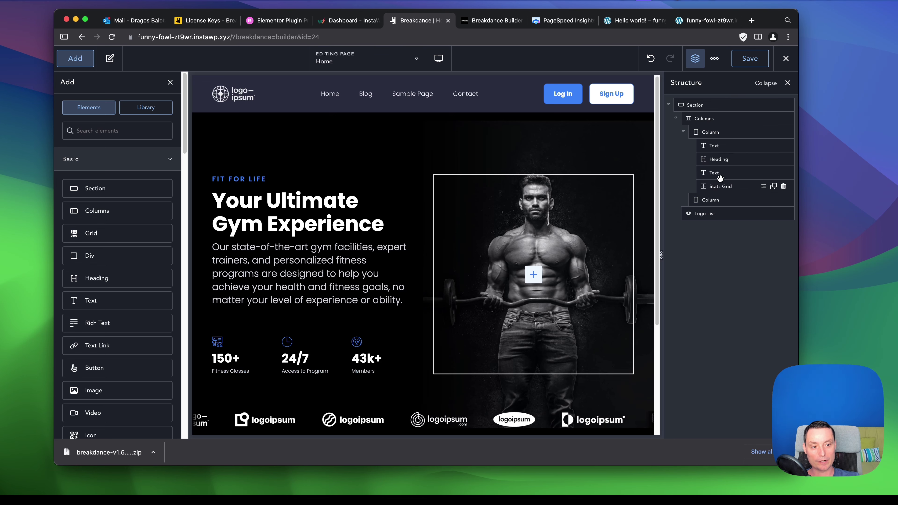
Inspect the hero's Fit for Life label, heading, description and Stats Grid in the structure.
{"action": "scroll", "coordinate": [623, 183], "scroll_direction": "down", "scroll_amount": 3}
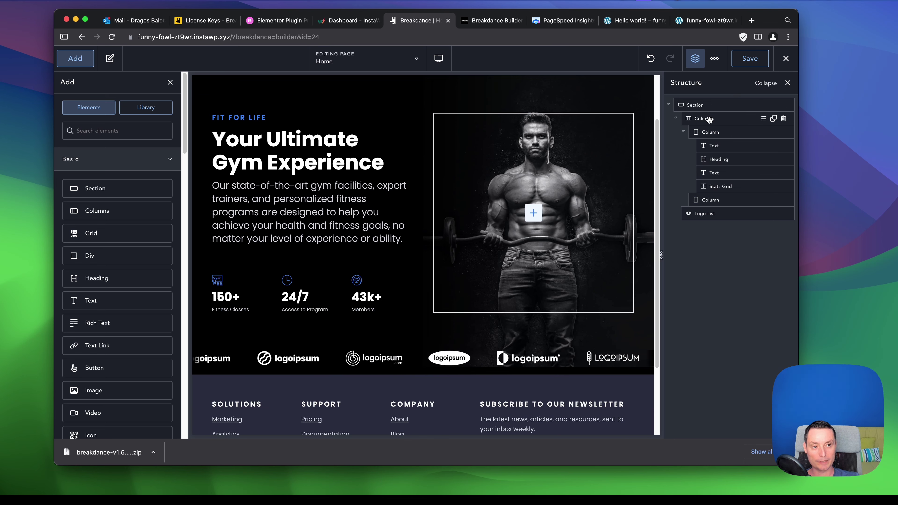
{"action": "left_click", "coordinate": [718, 146]}
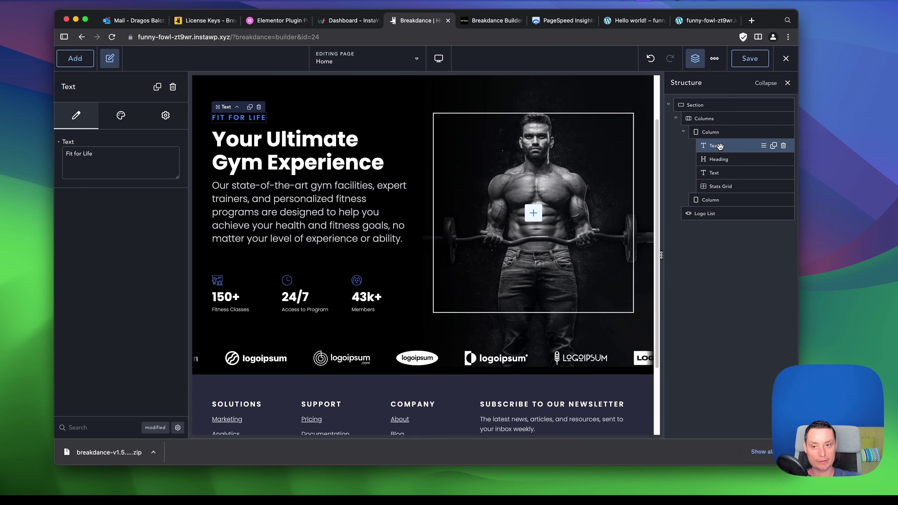
{"action": "left_click", "coordinate": [720, 159]}
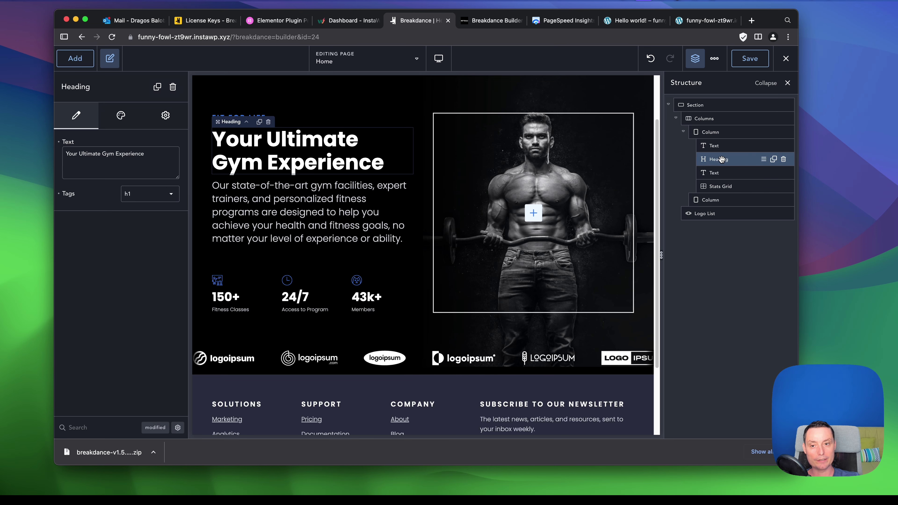
{"action": "left_click", "coordinate": [719, 173]}
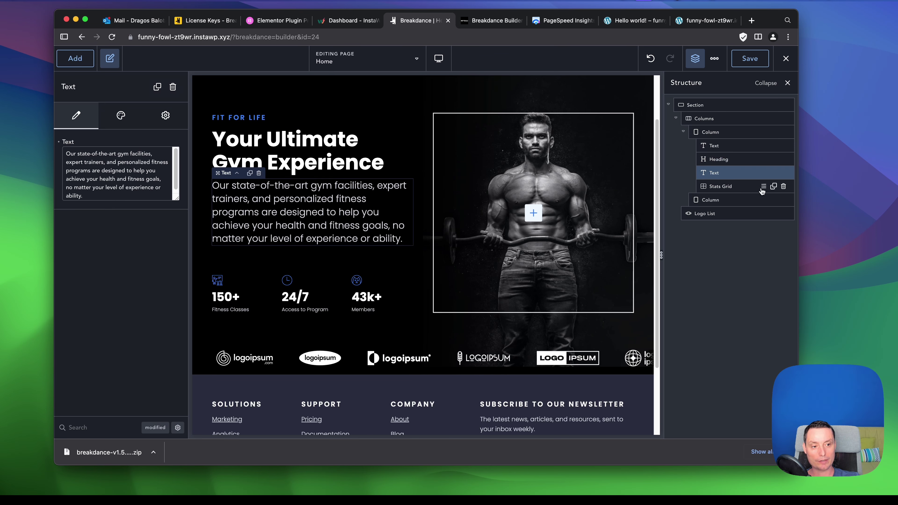
{"action": "left_click", "coordinate": [726, 187]}
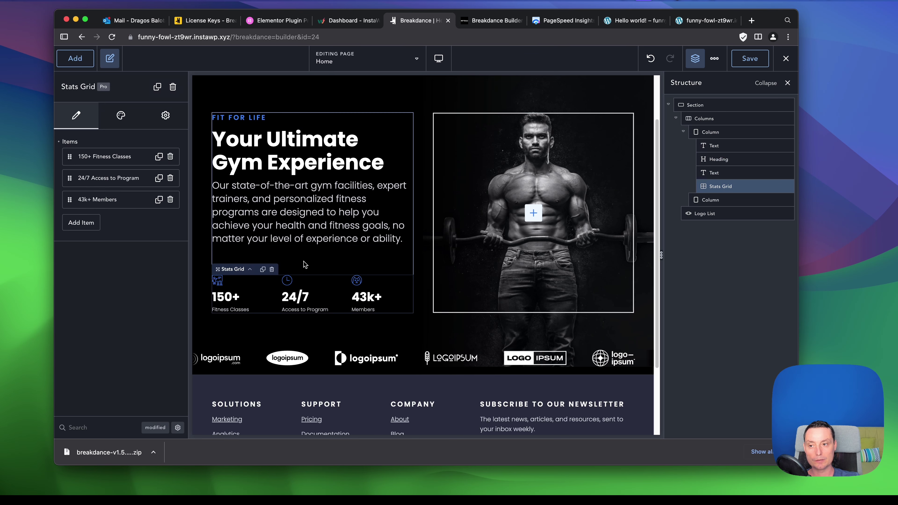
Check the image column's Size settings and the Logo List, then bring up the Elements panel.
{"action": "left_click", "coordinate": [723, 201]}
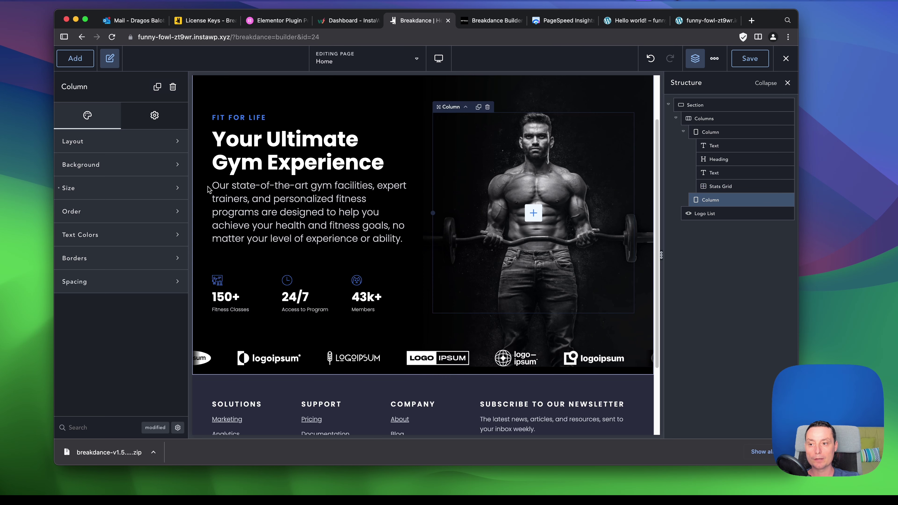
{"action": "left_click", "coordinate": [141, 190]}
{"action": "left_click", "coordinate": [141, 190]}
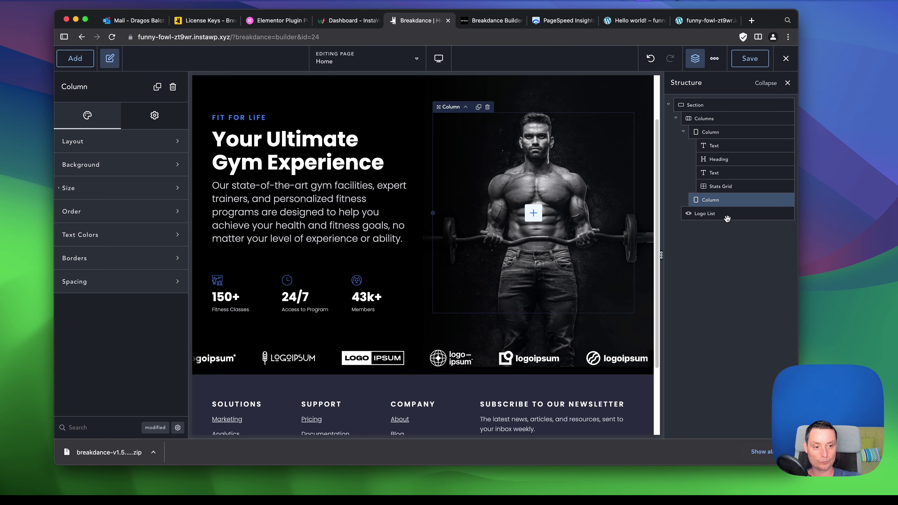
{"action": "left_click", "coordinate": [719, 214]}
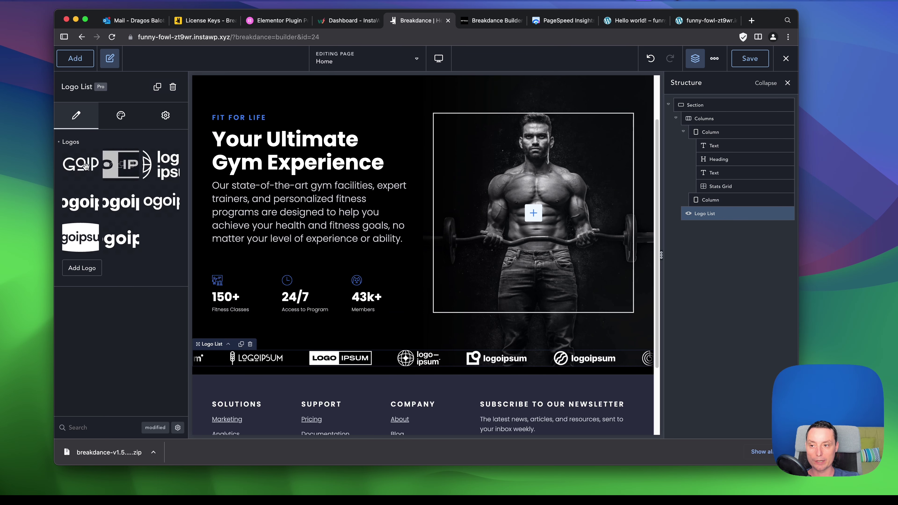
{"action": "mouse_move", "coordinate": [162, 171]}
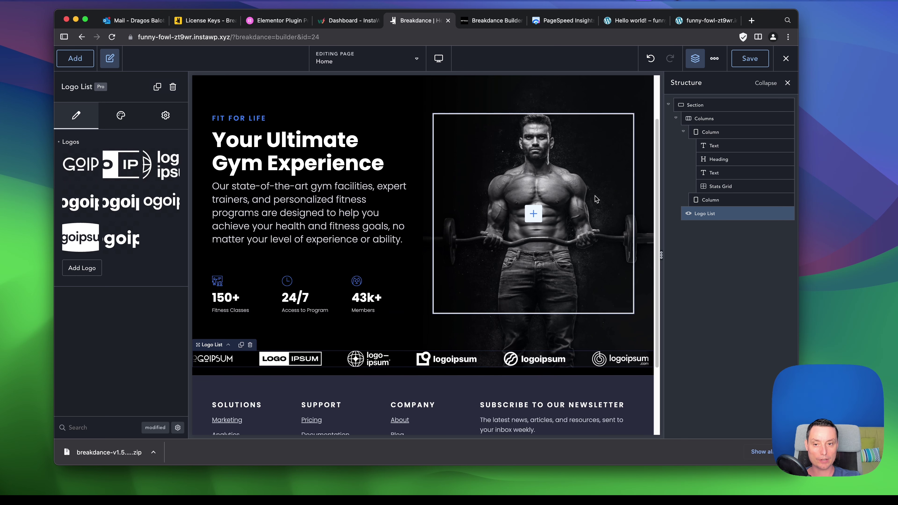
{"action": "scroll", "coordinate": [596, 198], "scroll_direction": "up", "scroll_amount": 3}
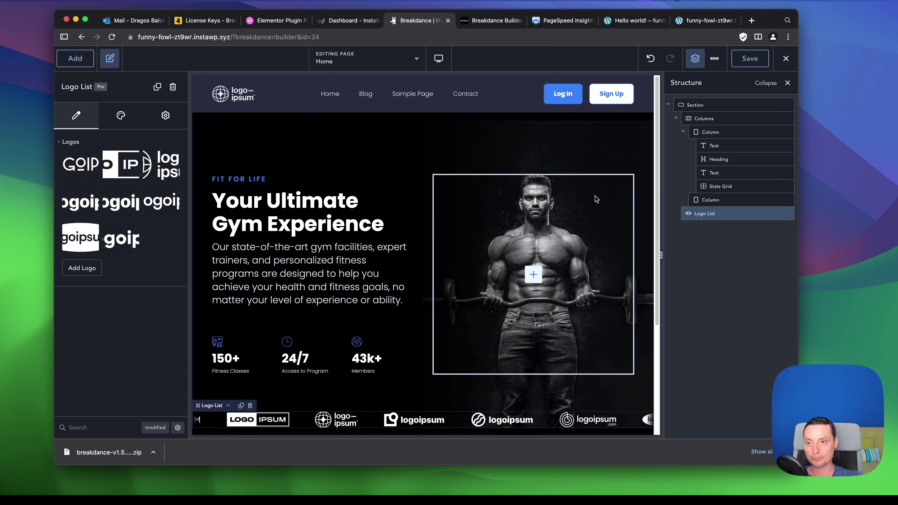
{"action": "scroll", "coordinate": [371, 195], "scroll_direction": "down", "scroll_amount": 1}
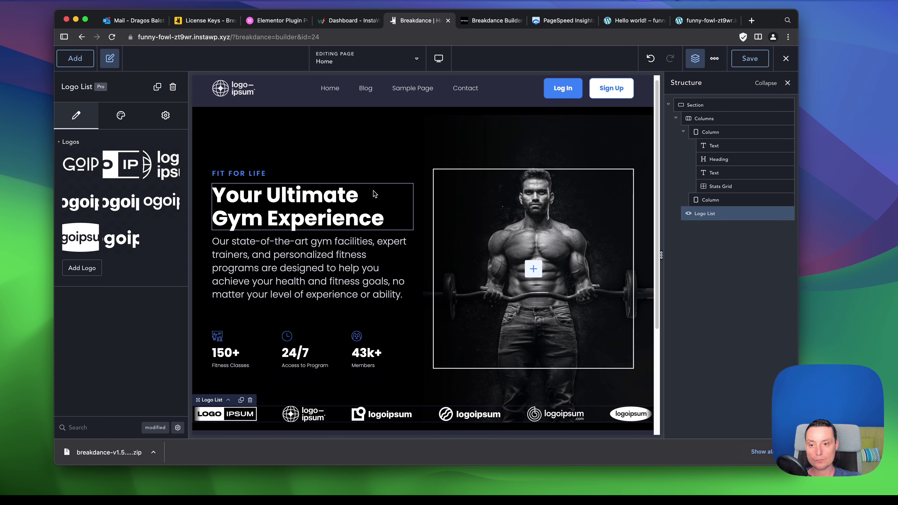
{"action": "scroll", "coordinate": [371, 196], "scroll_direction": "down", "scroll_amount": 2}
{"action": "scroll", "coordinate": [489, 223], "scroll_direction": "up", "scroll_amount": 3}
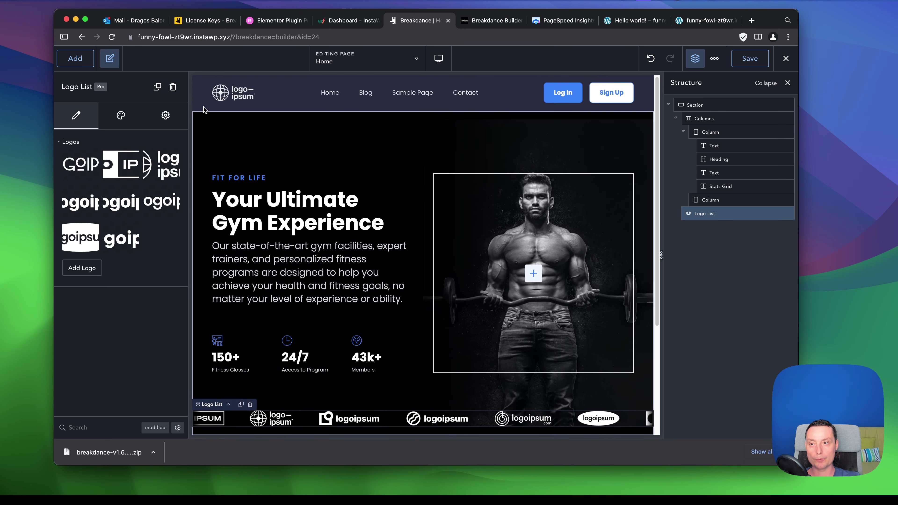
{"action": "left_click", "coordinate": [76, 59]}
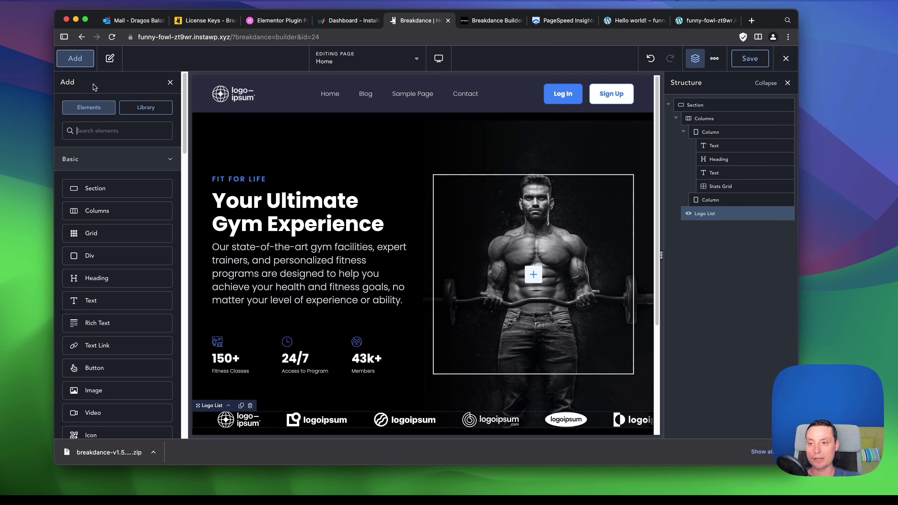
Add the Info Boxes design 'Unlocking The Hidden Gems' below the hero and save the page.
{"action": "left_click", "coordinate": [146, 107]}
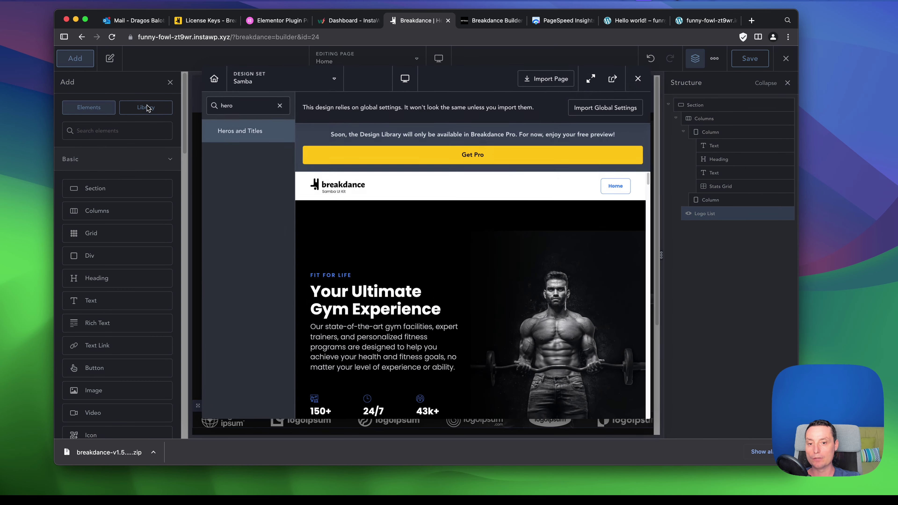
{"action": "left_click", "coordinate": [280, 106]}
{"action": "scroll", "coordinate": [252, 243], "scroll_direction": "down", "scroll_amount": 1}
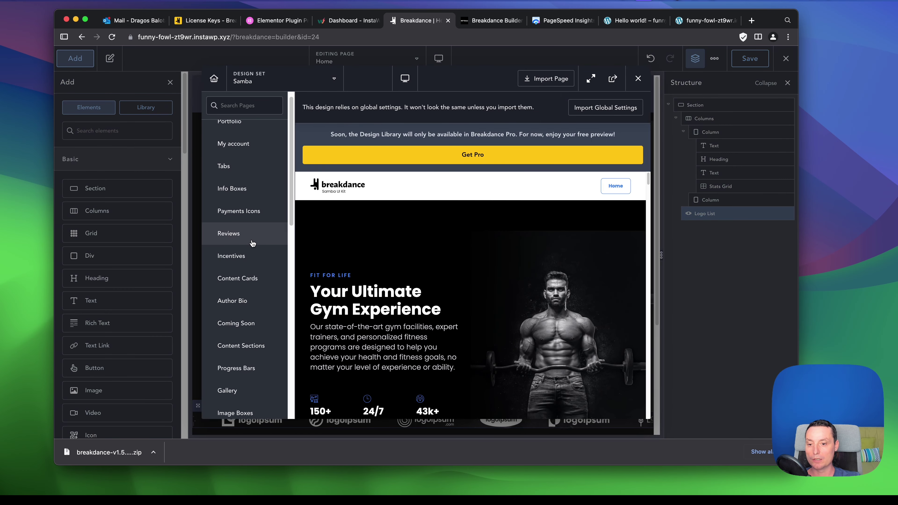
{"action": "left_click", "coordinate": [239, 184]}
{"action": "scroll", "coordinate": [505, 292], "scroll_direction": "down", "scroll_amount": 15}
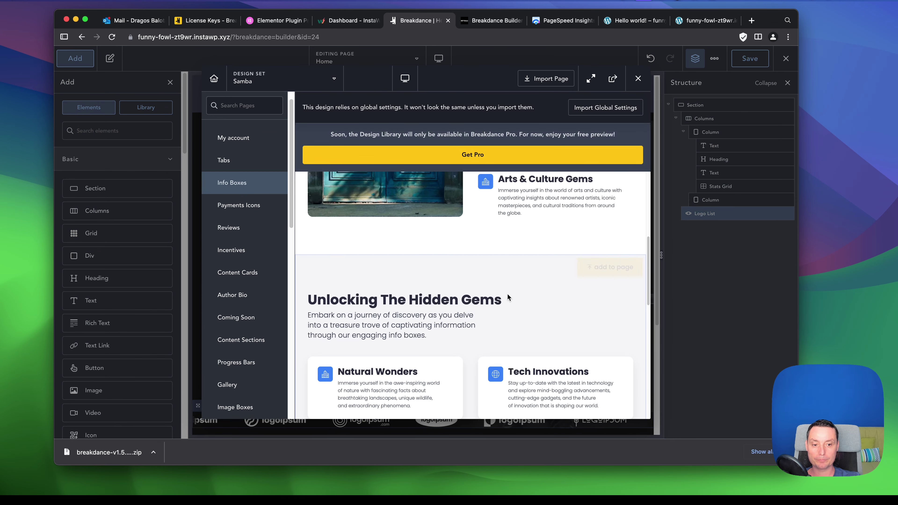
{"action": "scroll", "coordinate": [502, 291], "scroll_direction": "down", "scroll_amount": 2}
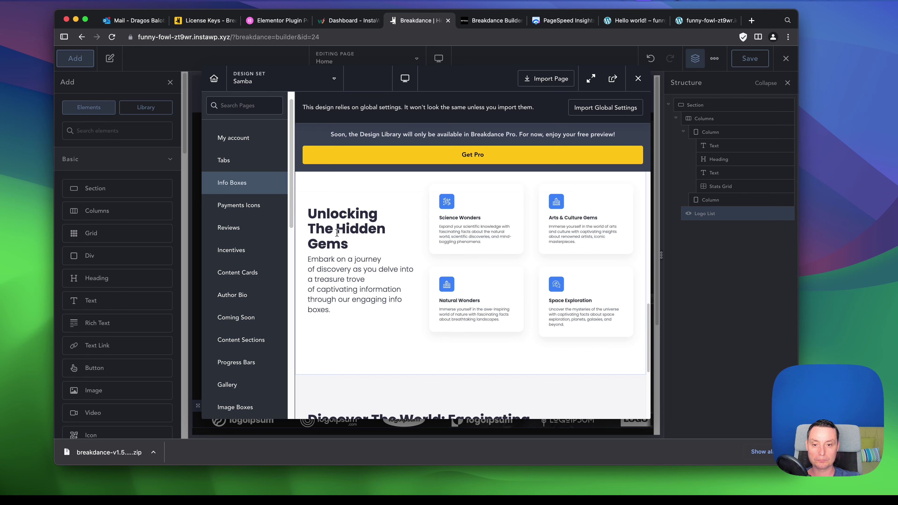
{"action": "scroll", "coordinate": [602, 244], "scroll_direction": "up", "scroll_amount": 3}
{"action": "left_click", "coordinate": [623, 248]}
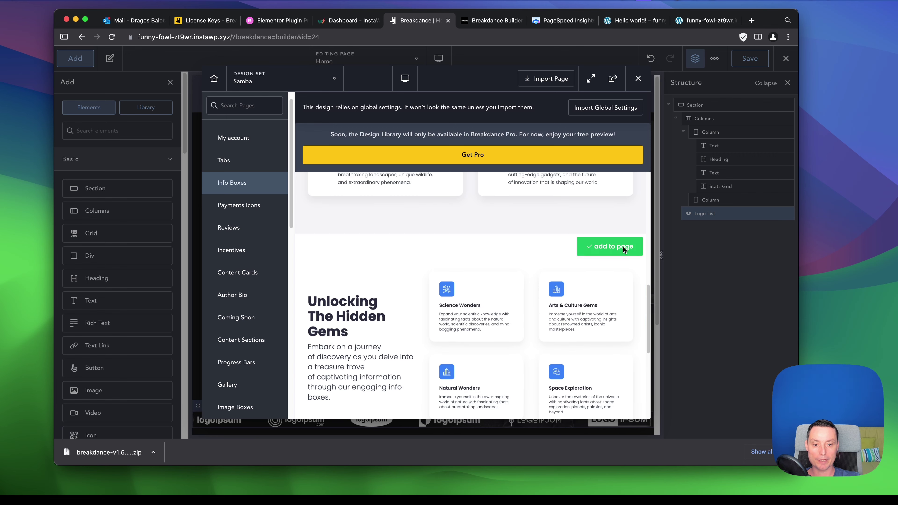
{"action": "scroll", "coordinate": [622, 249], "scroll_direction": "down", "scroll_amount": 2}
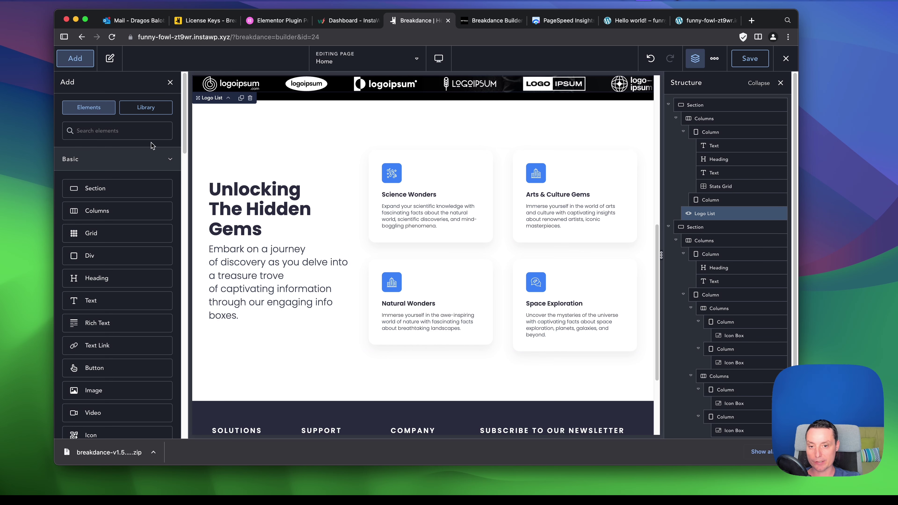
{"action": "scroll", "coordinate": [492, 236], "scroll_direction": "up", "scroll_amount": 2}
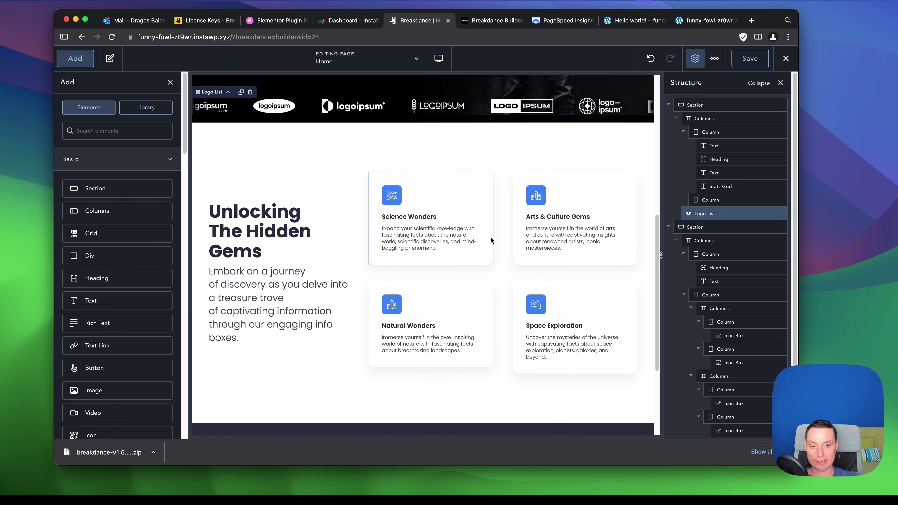
{"action": "scroll", "coordinate": [490, 236], "scroll_direction": "up", "scroll_amount": 2}
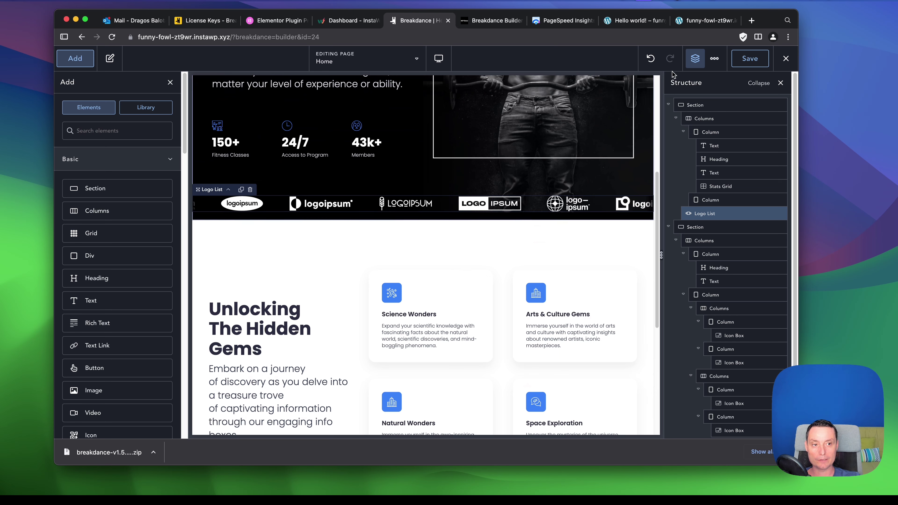
{"action": "left_click", "coordinate": [754, 58]}
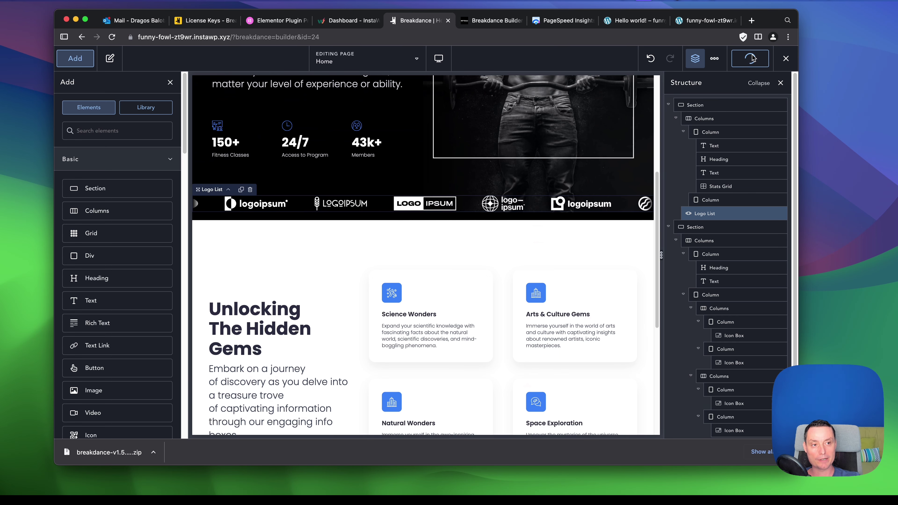
Insert a new empty Section after the Logo List.
{"action": "scroll", "coordinate": [296, 133], "scroll_direction": "down", "scroll_amount": 5}
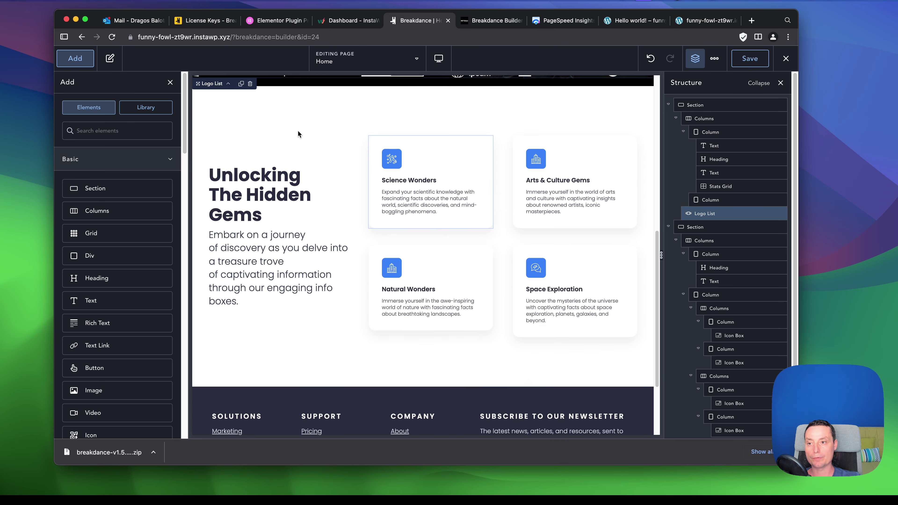
{"action": "left_click", "coordinate": [76, 58]}
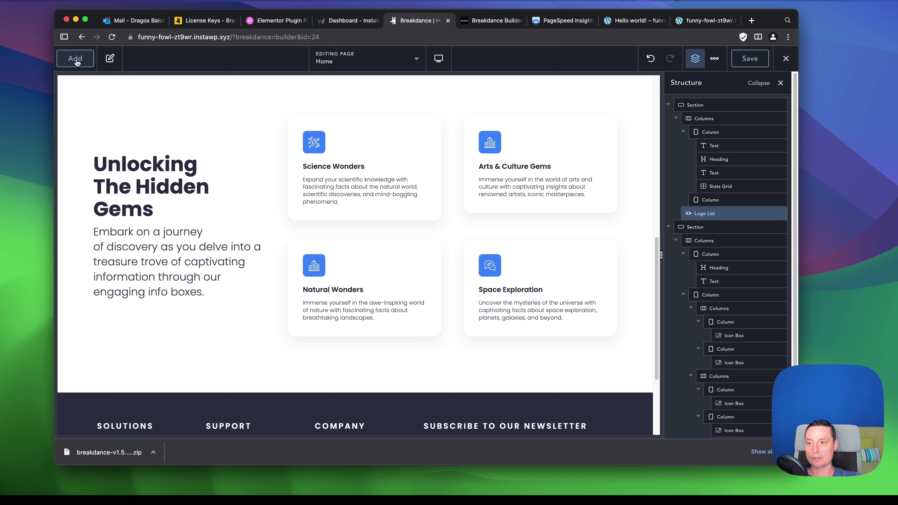
{"action": "left_click", "coordinate": [75, 59]}
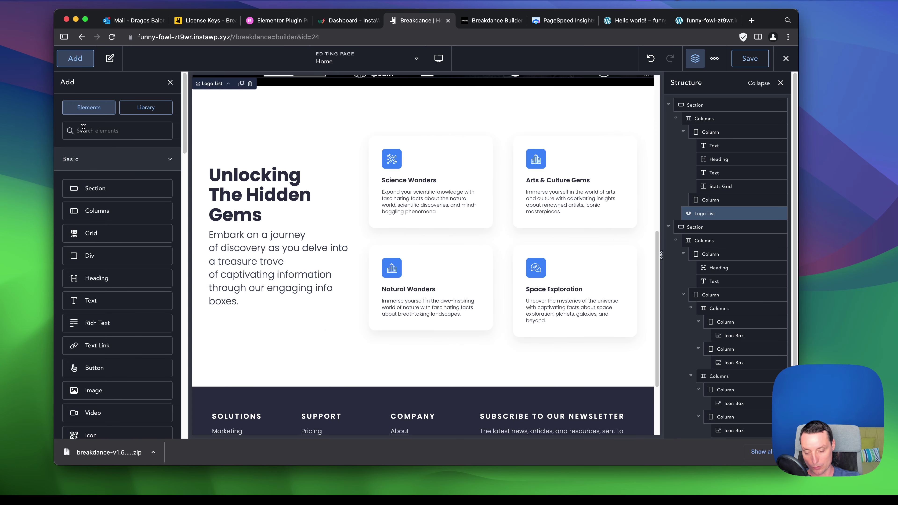
{"action": "left_click", "coordinate": [111, 188]}
{"action": "scroll", "coordinate": [414, 243], "scroll_direction": "up", "scroll_amount": 4}
{"action": "scroll", "coordinate": [415, 243], "scroll_direction": "down", "scroll_amount": 3}
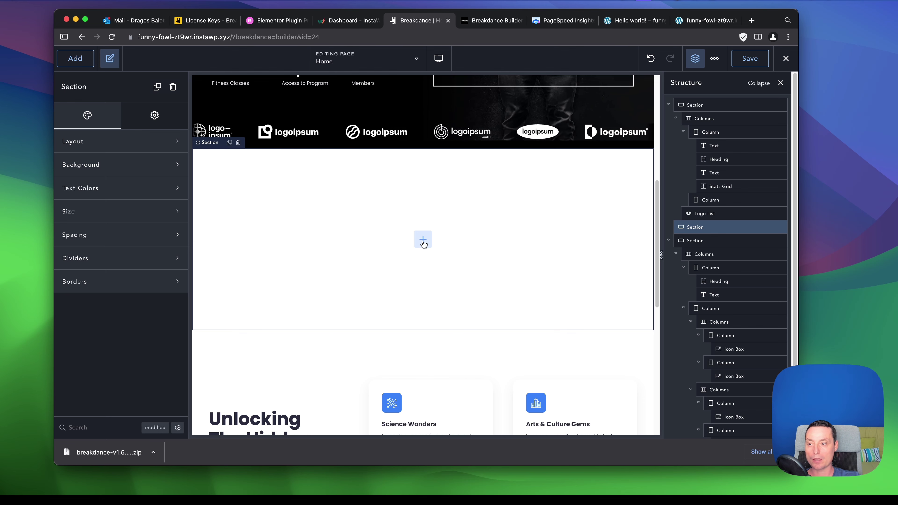
Add a Columns element with two equal columns to the new section.
{"action": "left_click", "coordinate": [423, 244]}
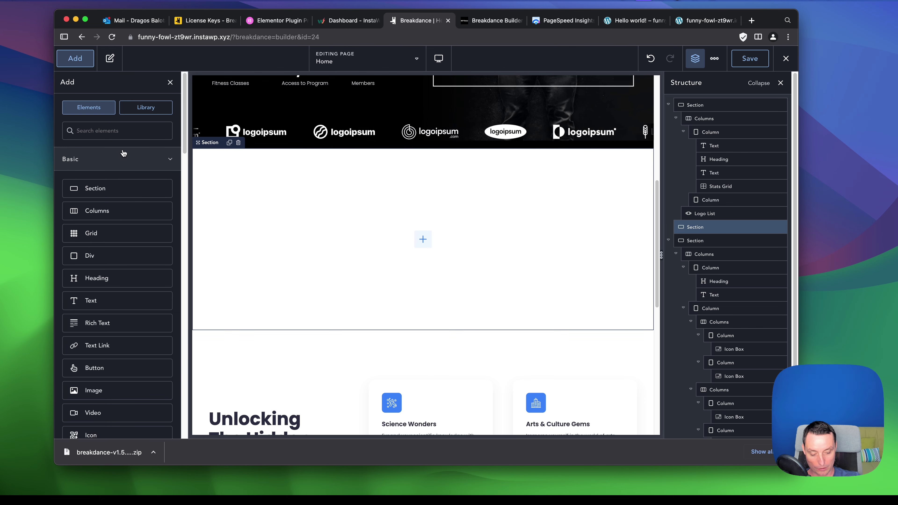
{"action": "type", "text": "colu"}
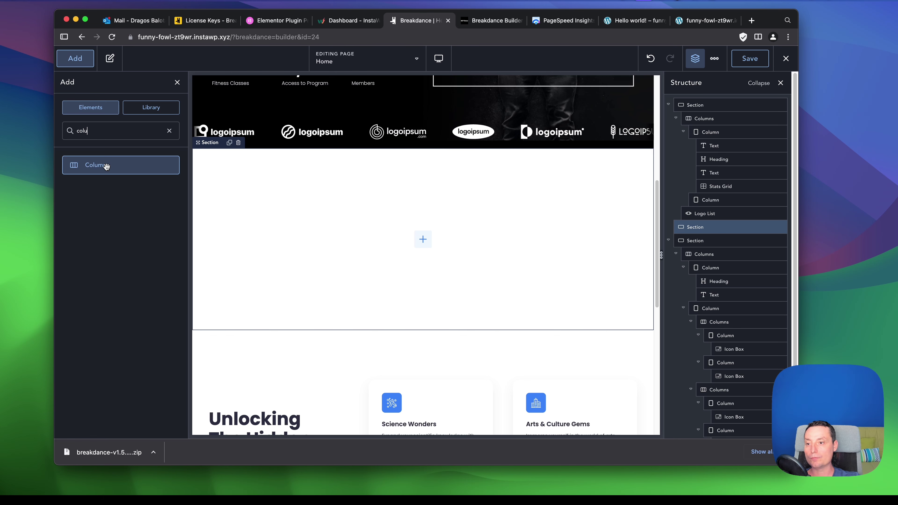
{"action": "left_click", "coordinate": [106, 167]}
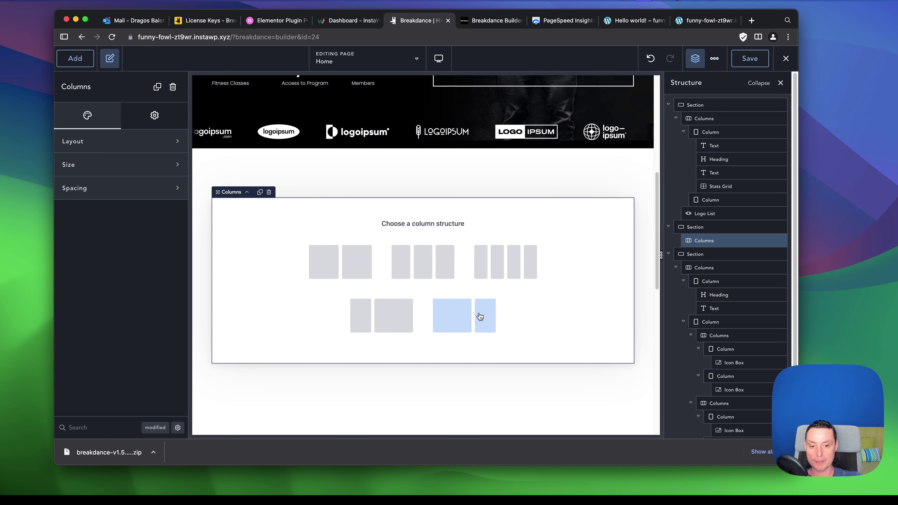
{"action": "left_click", "coordinate": [337, 271]}
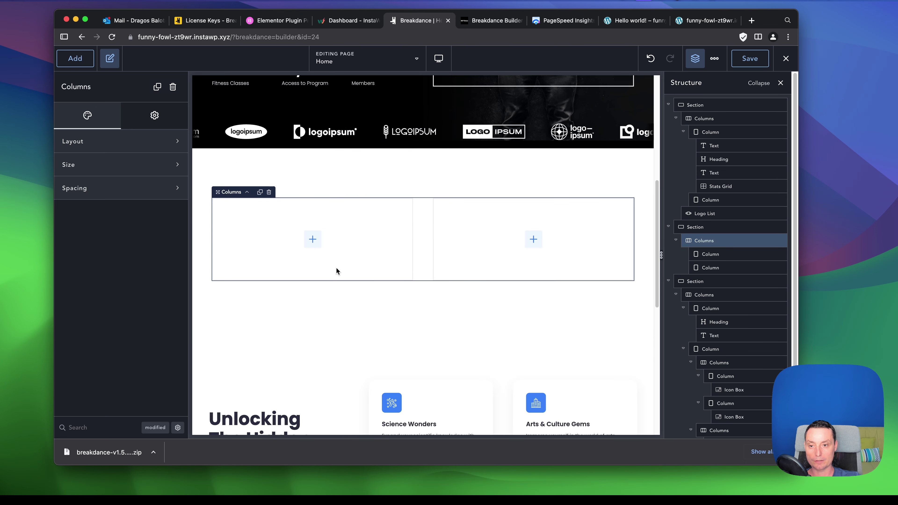
Insert a Heading element into the left column.
{"action": "left_click", "coordinate": [314, 242]}
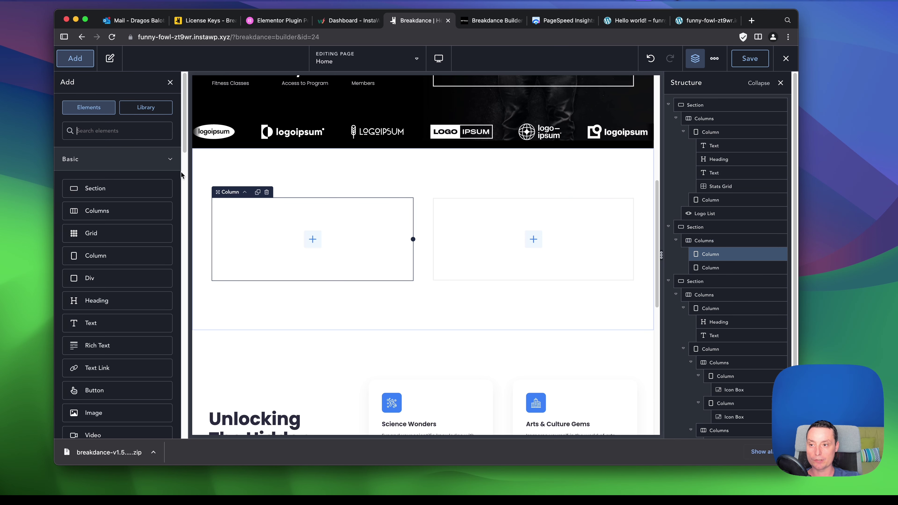
{"action": "type", "text": "hea"}
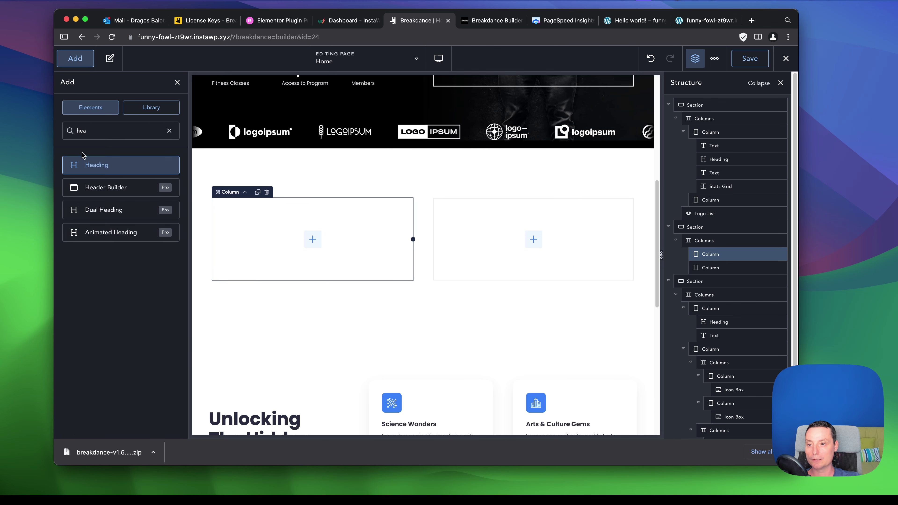
{"action": "left_click", "coordinate": [102, 166]}
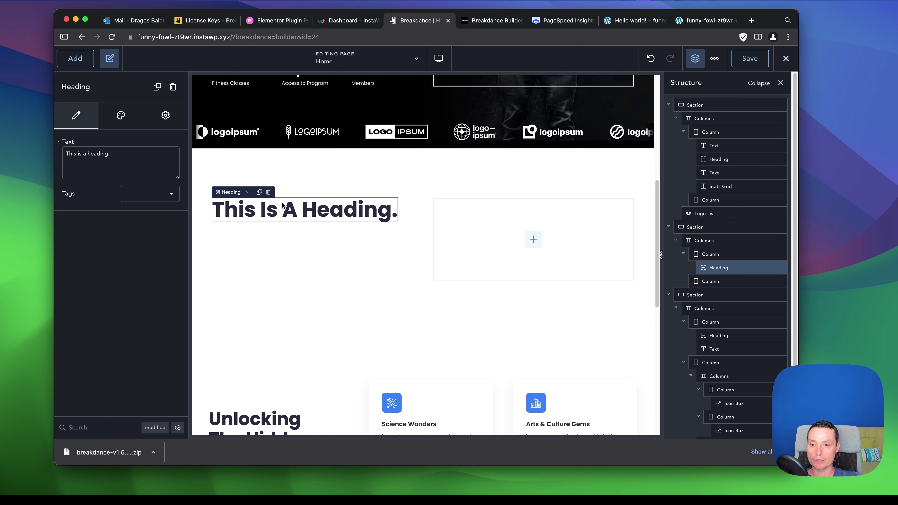
Style the heading with the Links colour, left alignment and a 48 px font size.
{"action": "triple_click", "coordinate": [116, 159]}
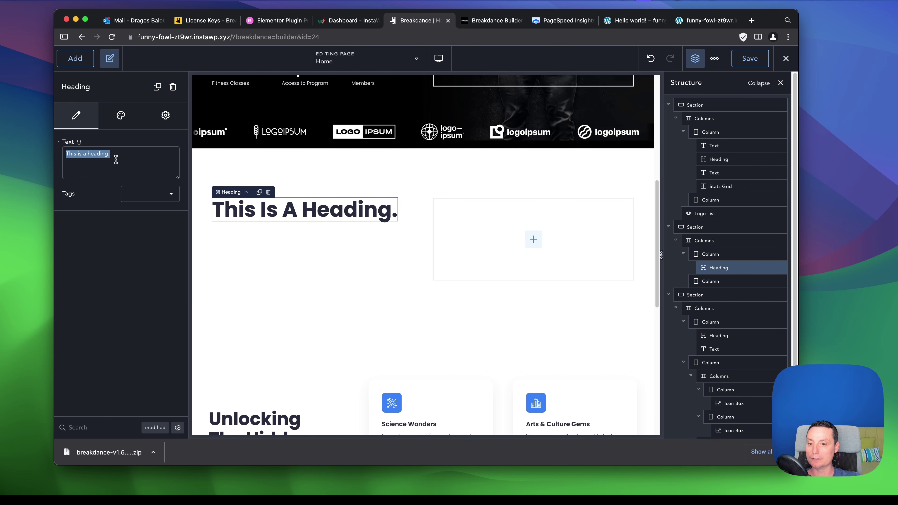
{"action": "left_click", "coordinate": [121, 116]}
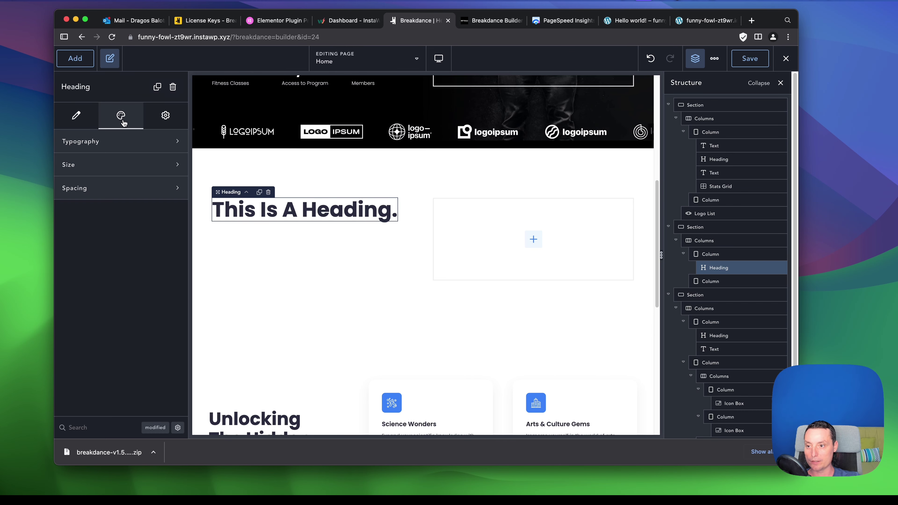
{"action": "left_click", "coordinate": [120, 143]}
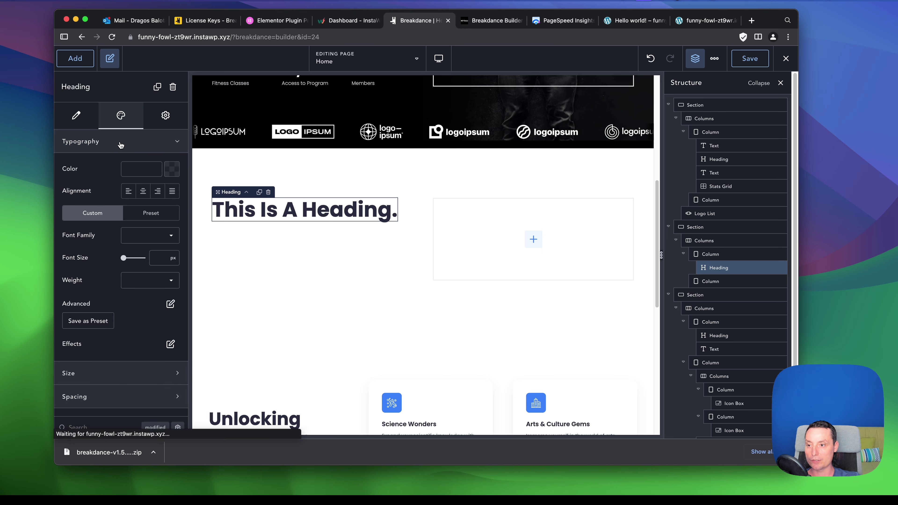
{"action": "left_click", "coordinate": [169, 172]}
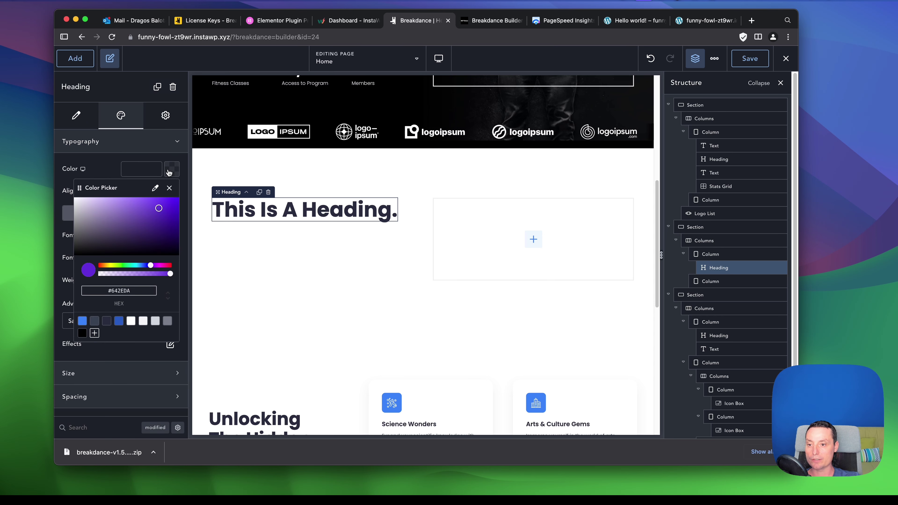
{"action": "left_click", "coordinate": [118, 321]}
{"action": "left_click", "coordinate": [138, 172]}
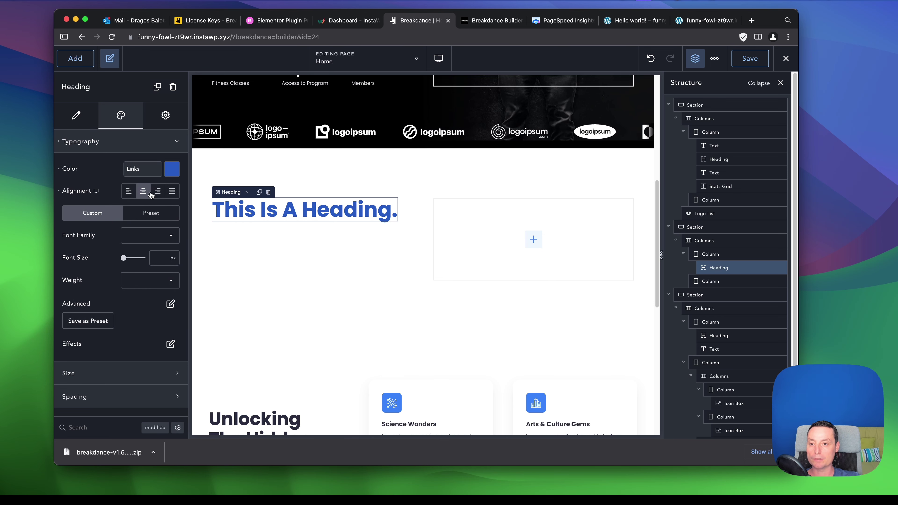
{"action": "left_click", "coordinate": [129, 192]}
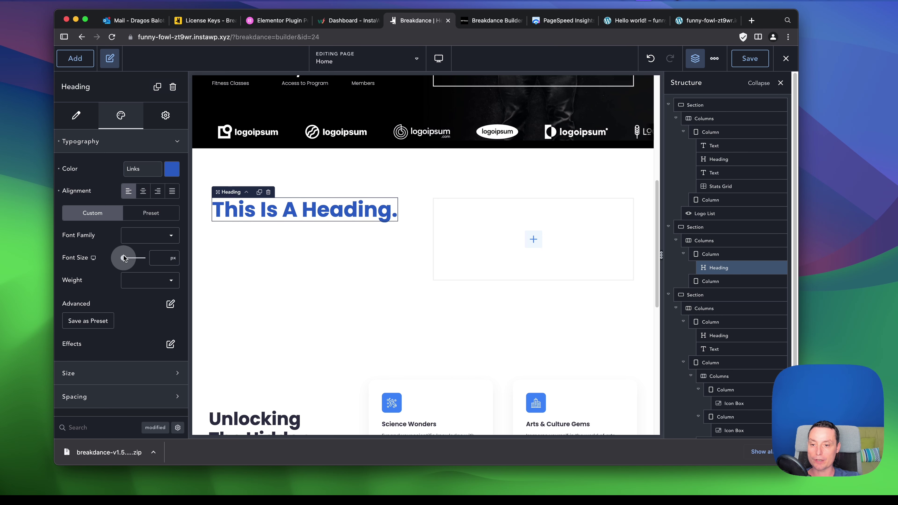
{"action": "left_click_drag", "start_coordinate": [124, 258], "coordinate": [131, 259]}
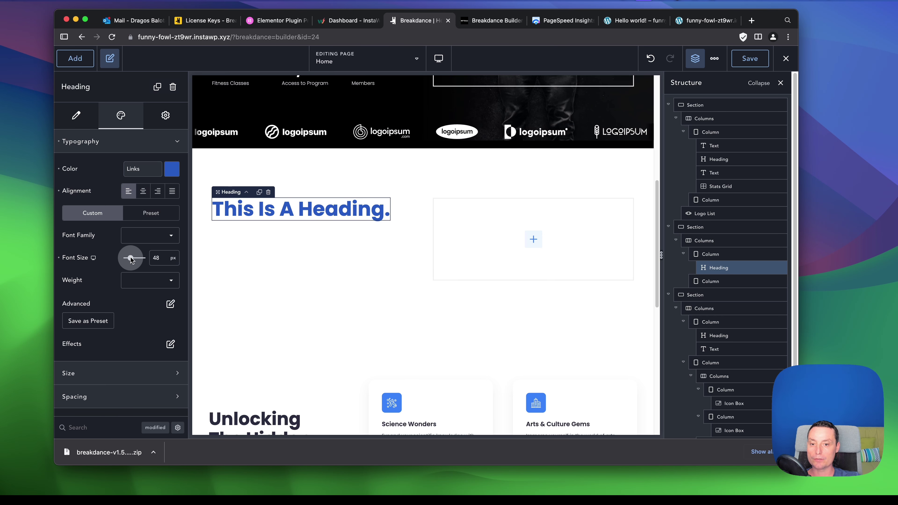
{"action": "left_click", "coordinate": [153, 384]}
{"action": "scroll", "coordinate": [161, 340], "scroll_direction": "down", "scroll_amount": 1}
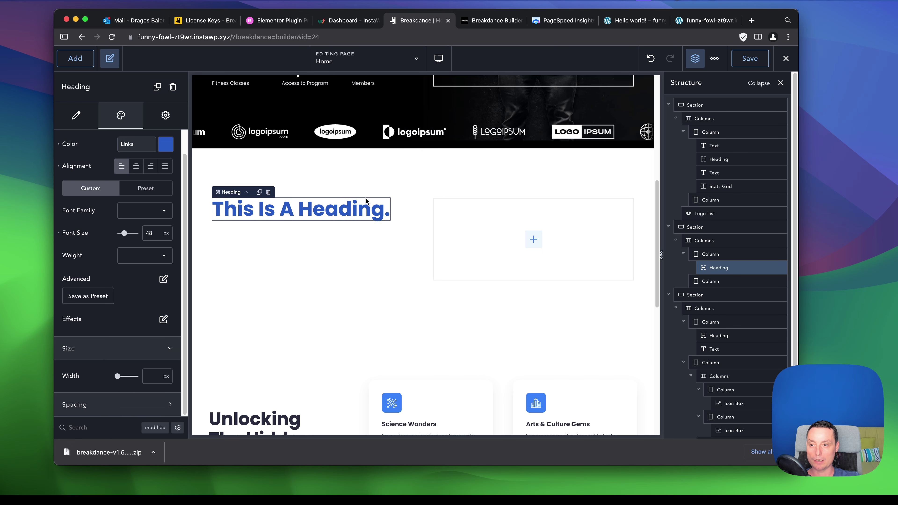
{"action": "left_click", "coordinate": [76, 64]}
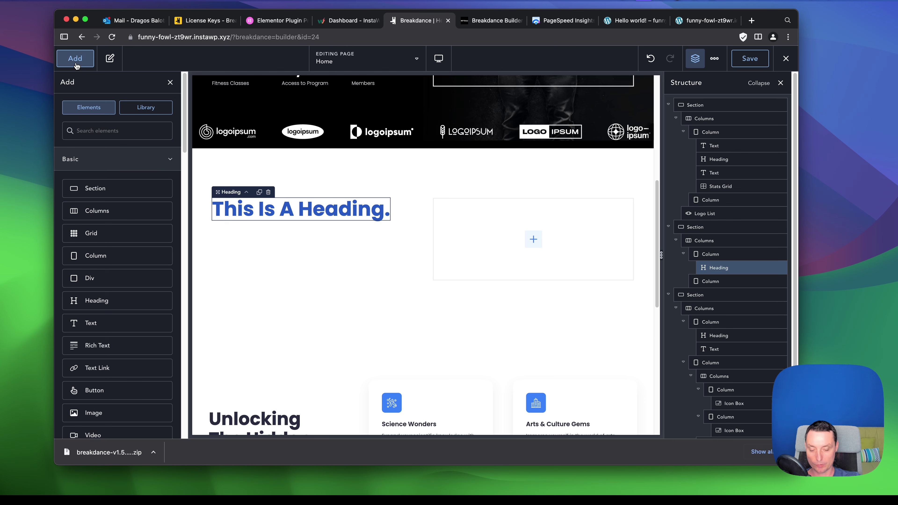
Add a 'This is a basic text element.' Text element under the heading, keeping its default alignment.
{"action": "type", "text": "te"}
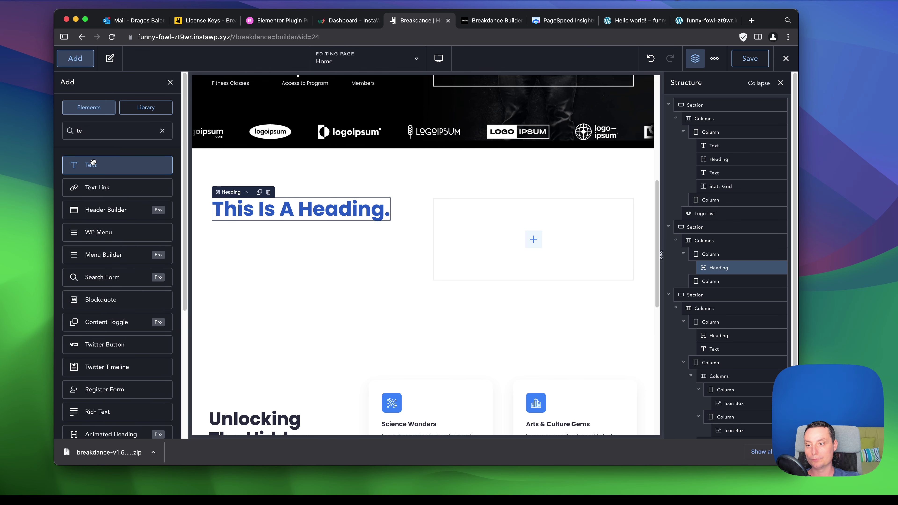
{"action": "left_click", "coordinate": [93, 164]}
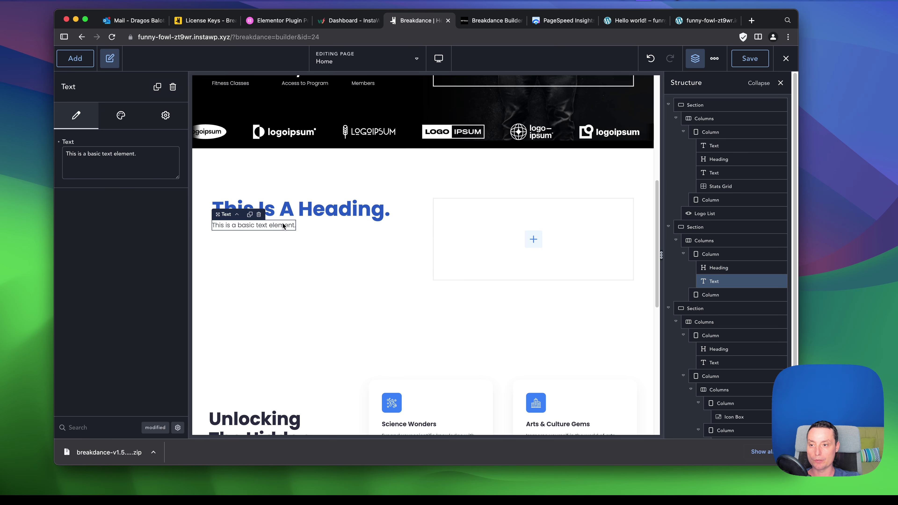
{"action": "left_click", "coordinate": [120, 120]}
{"action": "left_click", "coordinate": [162, 164]}
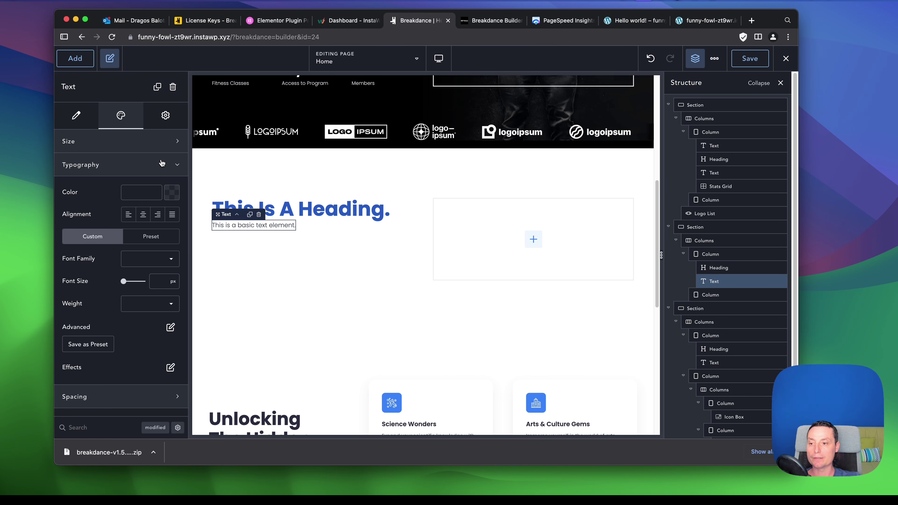
{"action": "left_click", "coordinate": [143, 214]}
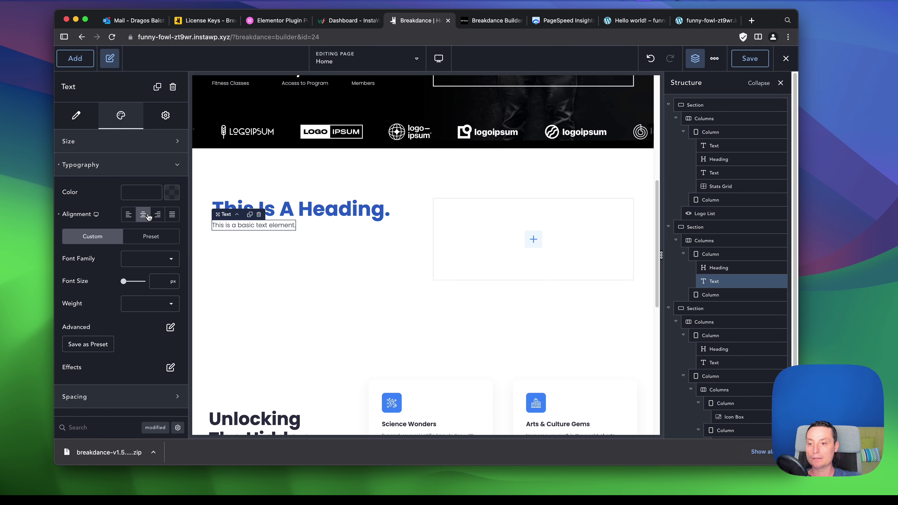
{"action": "left_click", "coordinate": [129, 215]}
{"action": "left_click", "coordinate": [176, 165]}
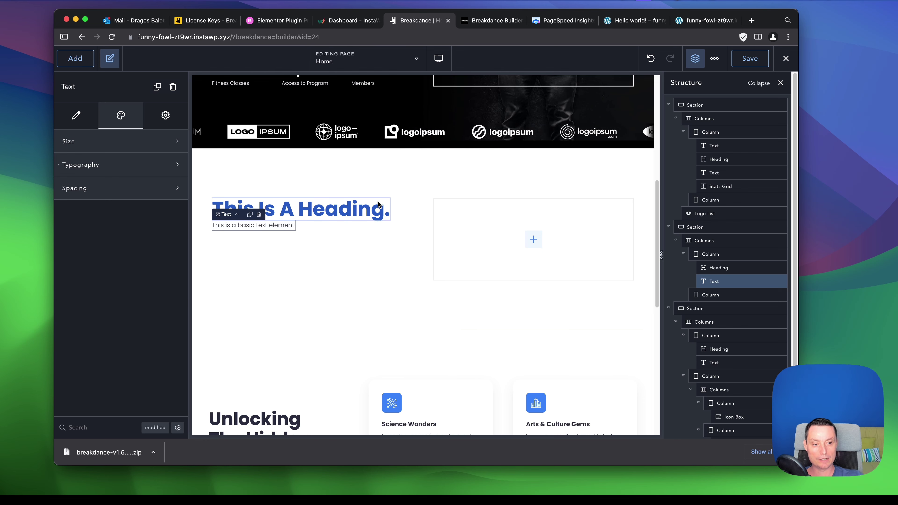
{"action": "left_click", "coordinate": [289, 176]}
Set the section's Horizontal layout to Center alignment with Middle vertical alignment.
{"action": "left_click", "coordinate": [122, 145]}
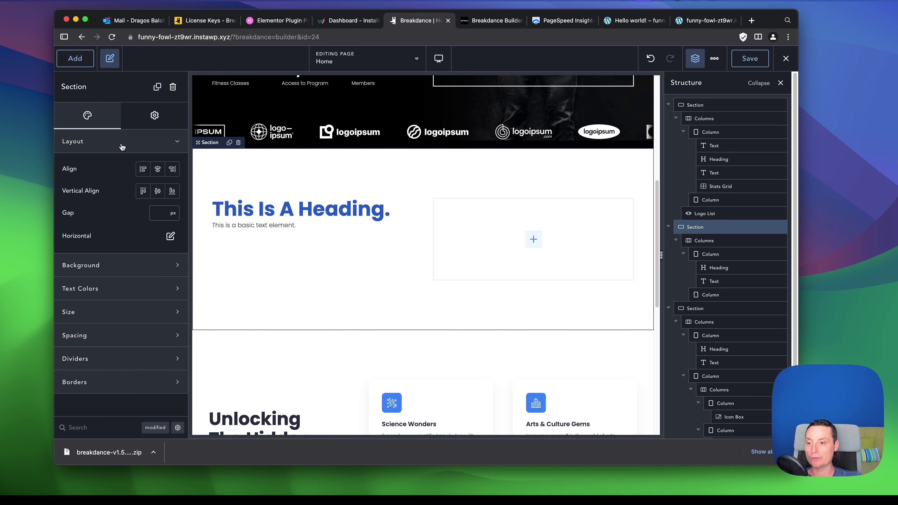
{"action": "left_click", "coordinate": [143, 169]}
{"action": "left_click", "coordinate": [156, 191]}
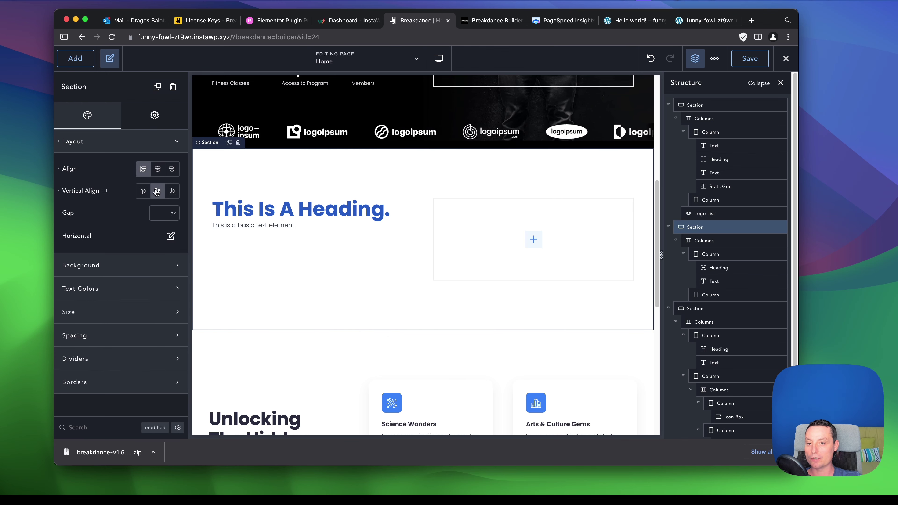
{"action": "left_click", "coordinate": [158, 170]}
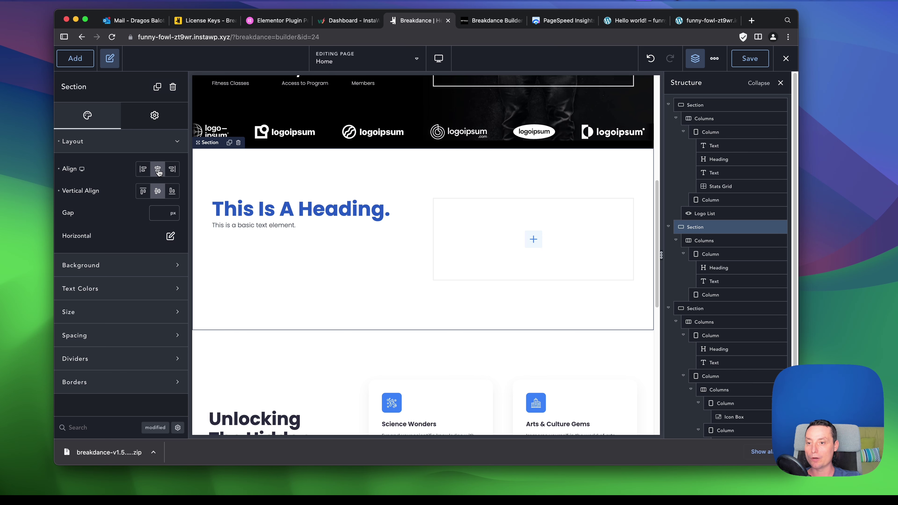
{"action": "left_click", "coordinate": [143, 170]}
{"action": "left_click", "coordinate": [170, 236]}
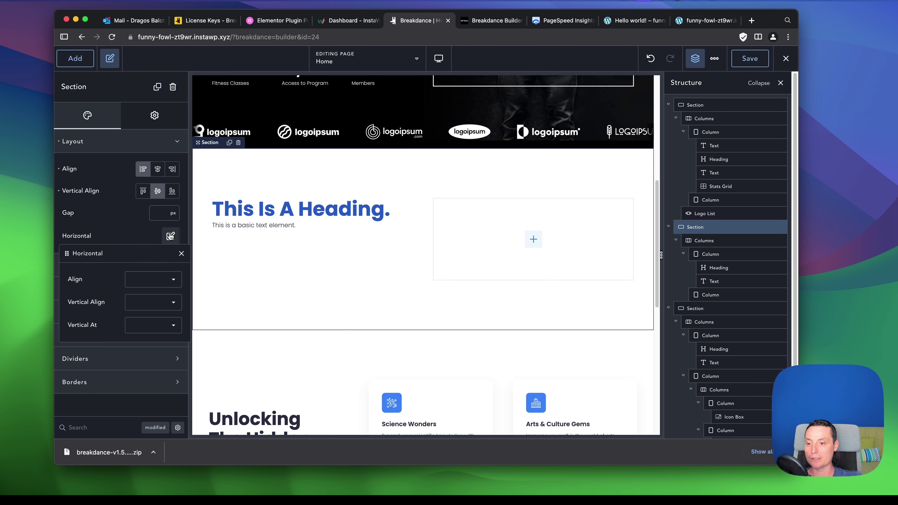
{"action": "left_click", "coordinate": [170, 280]}
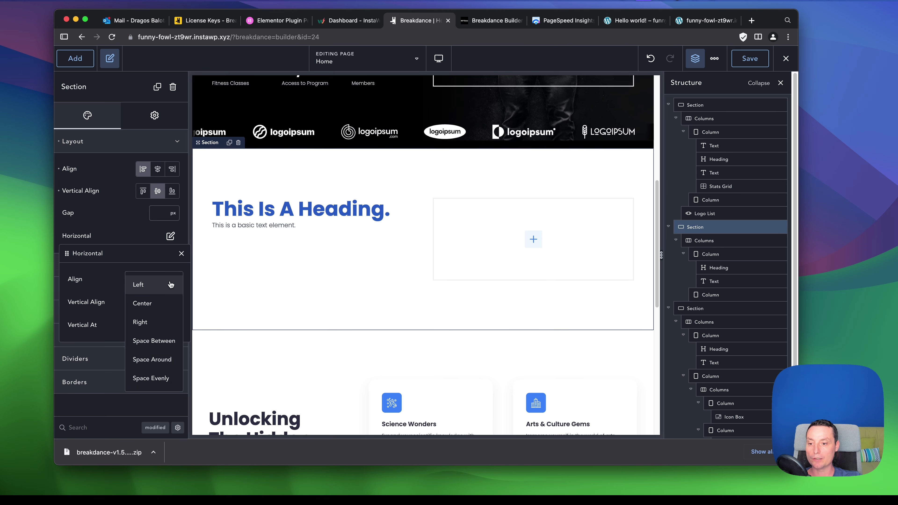
{"action": "left_click", "coordinate": [161, 302]}
{"action": "left_click", "coordinate": [163, 302]}
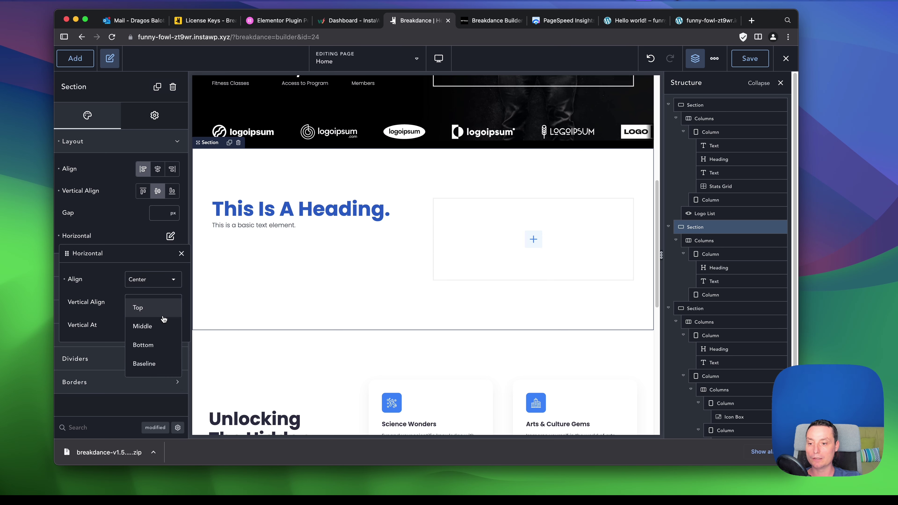
{"action": "left_click", "coordinate": [164, 320]}
{"action": "scroll", "coordinate": [367, 216], "scroll_direction": "down", "scroll_amount": 5}
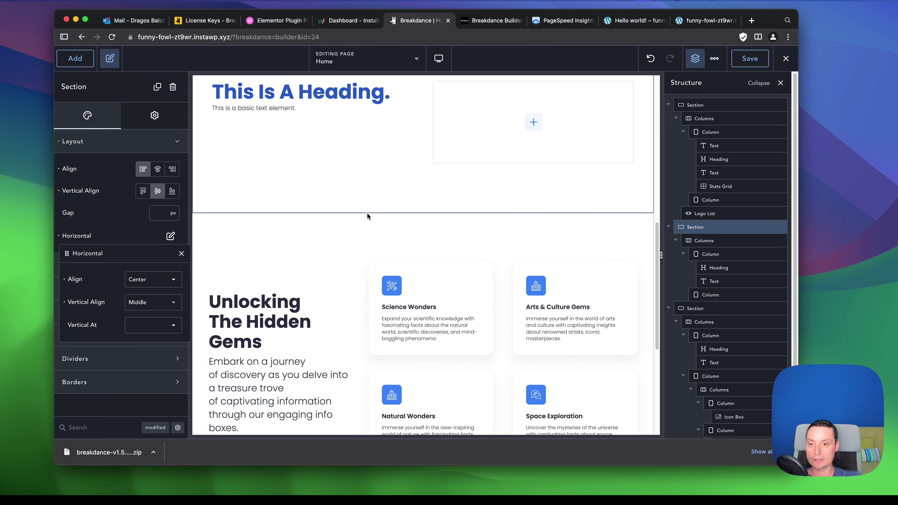
{"action": "scroll", "coordinate": [367, 216], "scroll_direction": "up", "scroll_amount": 6}
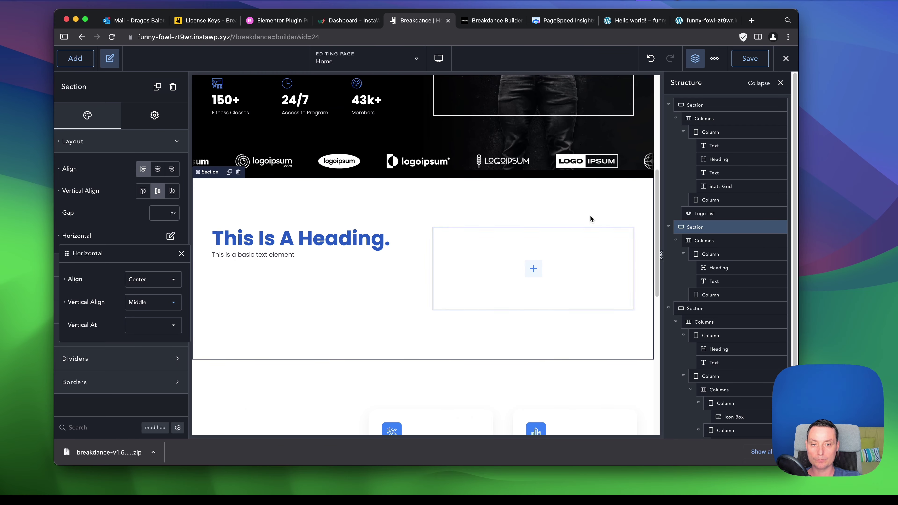
Add a 'Click Here' Button under the text in the left column.
{"action": "left_click", "coordinate": [299, 260]}
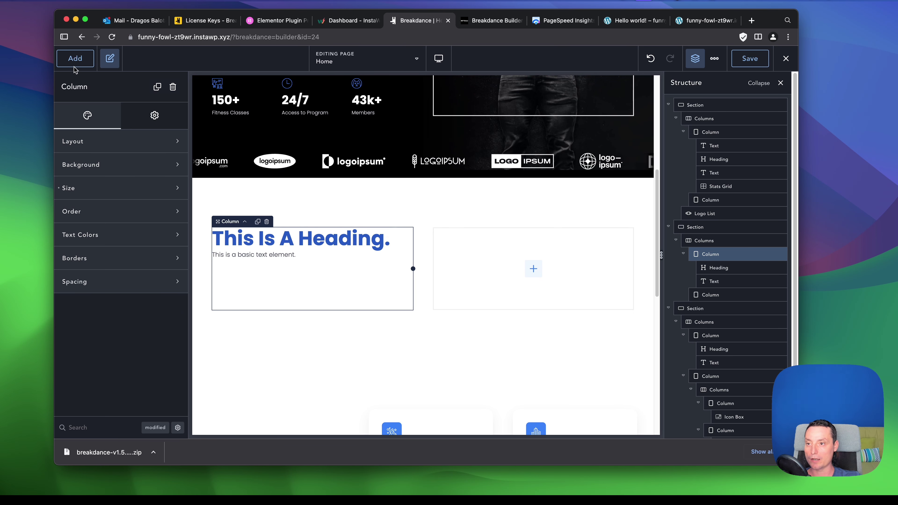
{"action": "left_click", "coordinate": [75, 59]}
{"action": "type", "text": "but"}
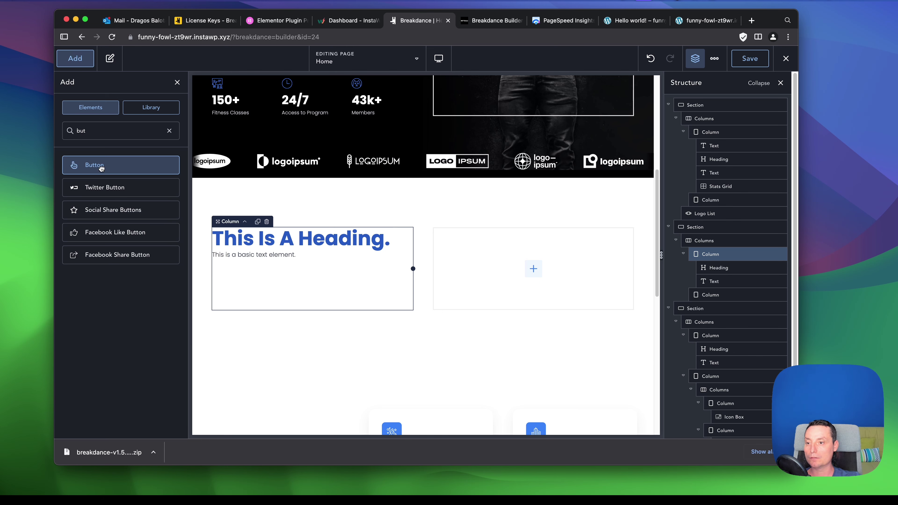
{"action": "left_click", "coordinate": [112, 166]}
Give the Click Here button a 10 px top margin in its Spacing settings.
{"action": "left_click", "coordinate": [289, 274]}
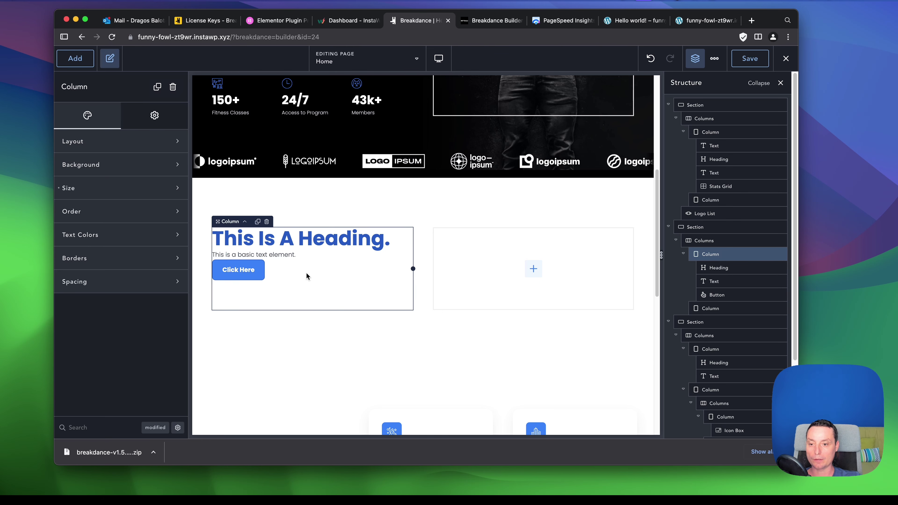
{"action": "left_click", "coordinate": [279, 254]}
{"action": "left_click", "coordinate": [258, 276]}
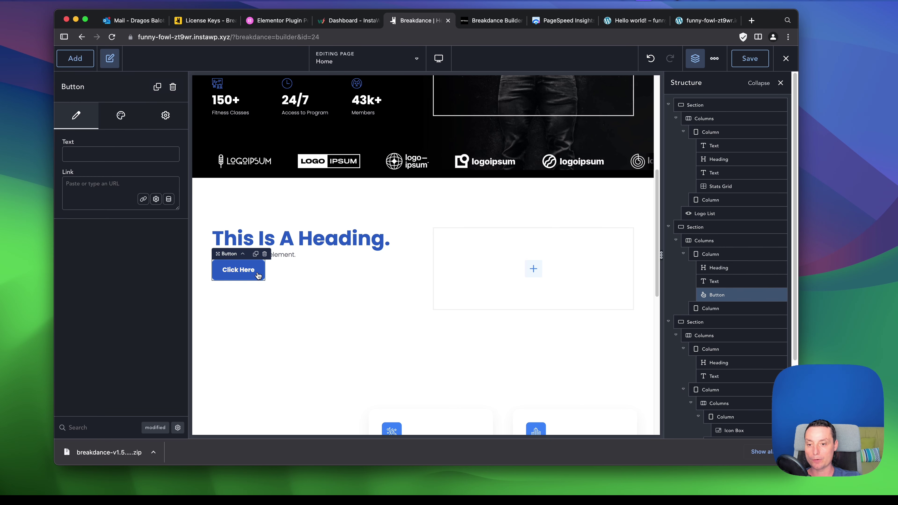
{"action": "left_click", "coordinate": [120, 116]}
{"action": "left_click", "coordinate": [120, 188]}
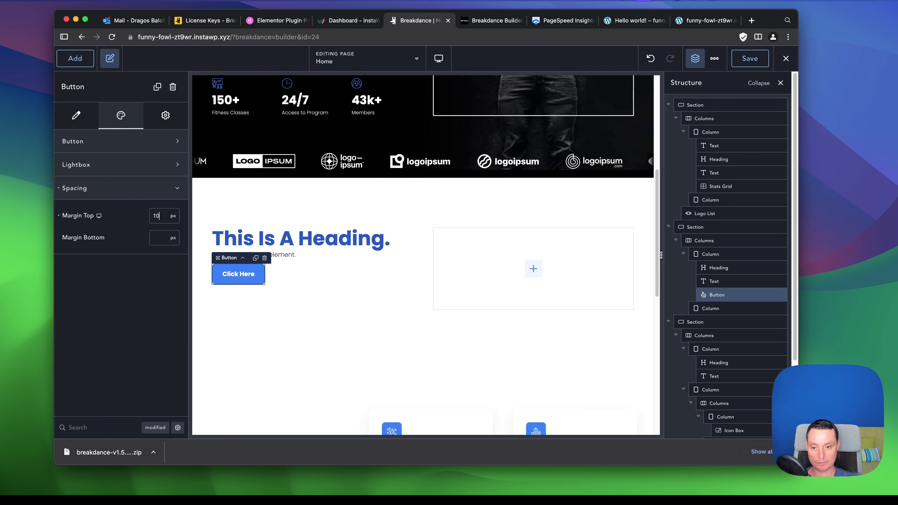
{"action": "left_click", "coordinate": [282, 256]}
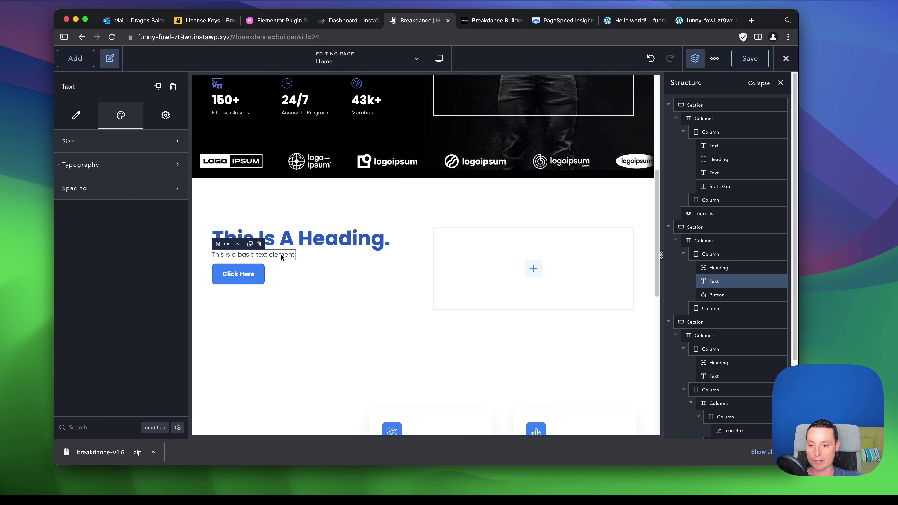
{"action": "left_click", "coordinate": [533, 269]}
Add an Image element to the right column and open its media picker.
{"action": "type", "text": "ima"}
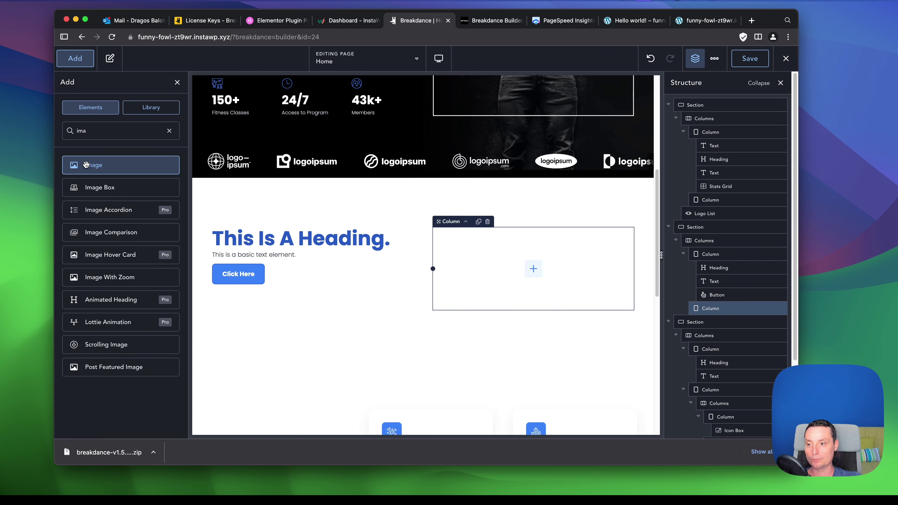
{"action": "left_click", "coordinate": [87, 168]}
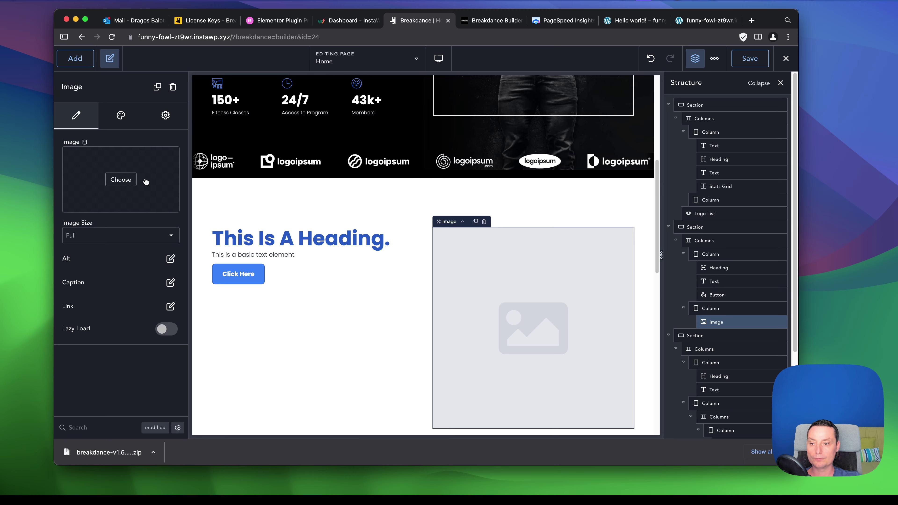
{"action": "left_click", "coordinate": [121, 180]}
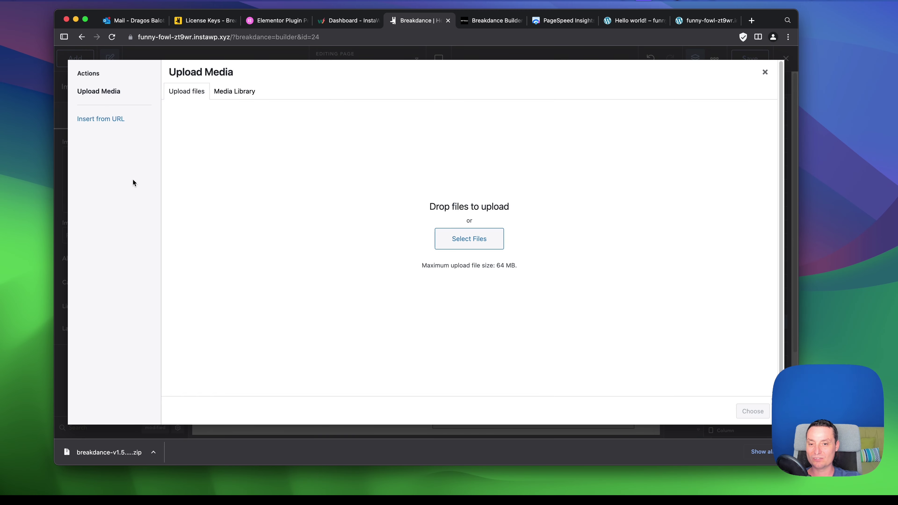
{"action": "left_click", "coordinate": [225, 96]}
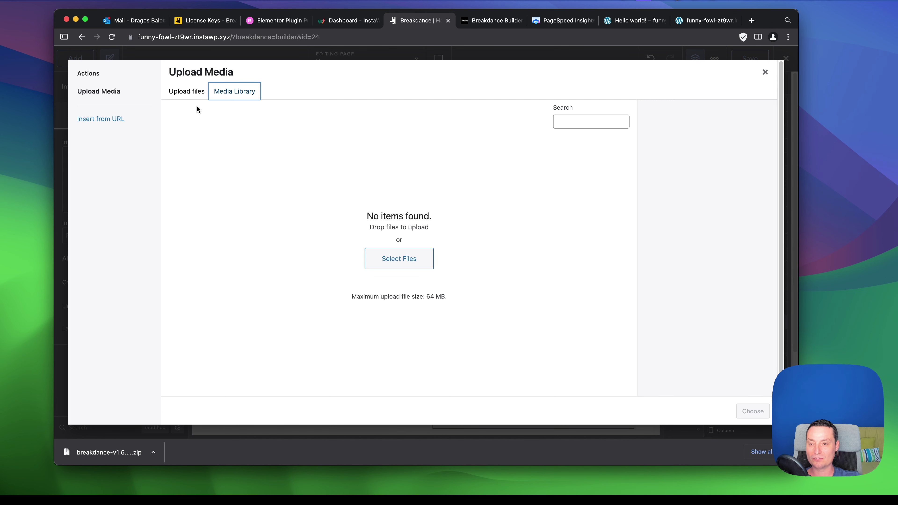
{"action": "left_click", "coordinate": [183, 92]}
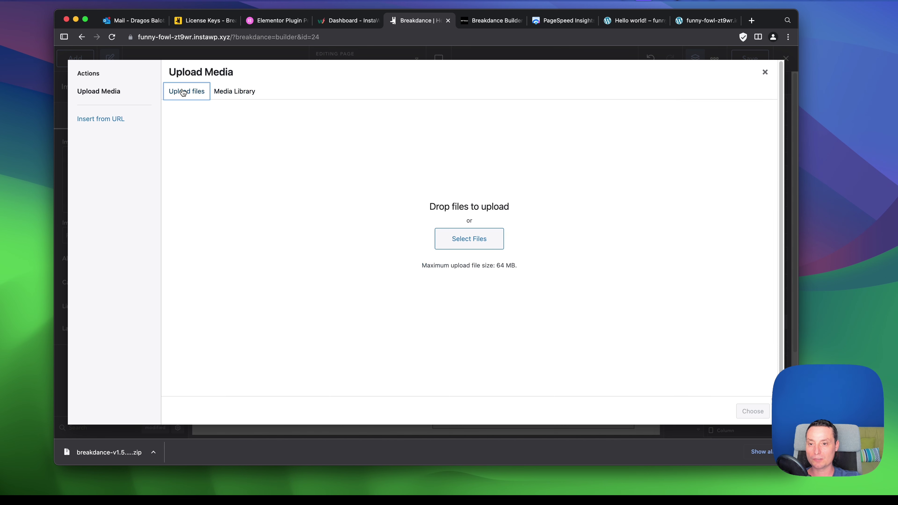
Upload the mountain-slope portrait JPEG from Desktop and insert it into the Image.
{"action": "left_click", "coordinate": [466, 235]}
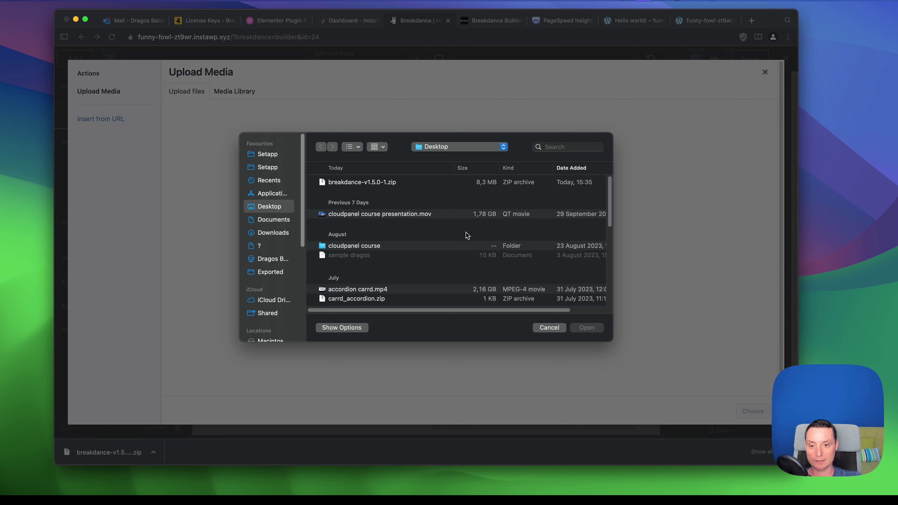
{"action": "scroll", "coordinate": [460, 237], "scroll_direction": "down", "scroll_amount": 5}
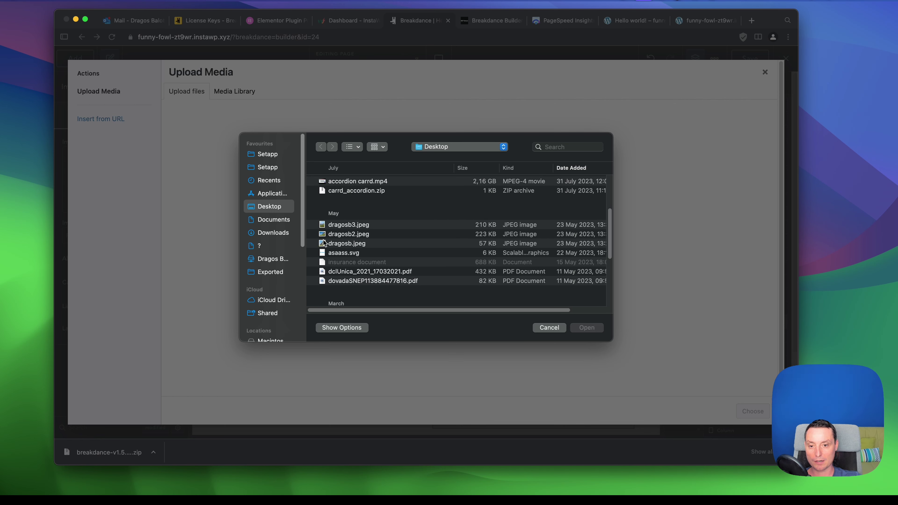
{"action": "left_click", "coordinate": [337, 244]}
{"action": "double_click", "coordinate": [337, 244]}
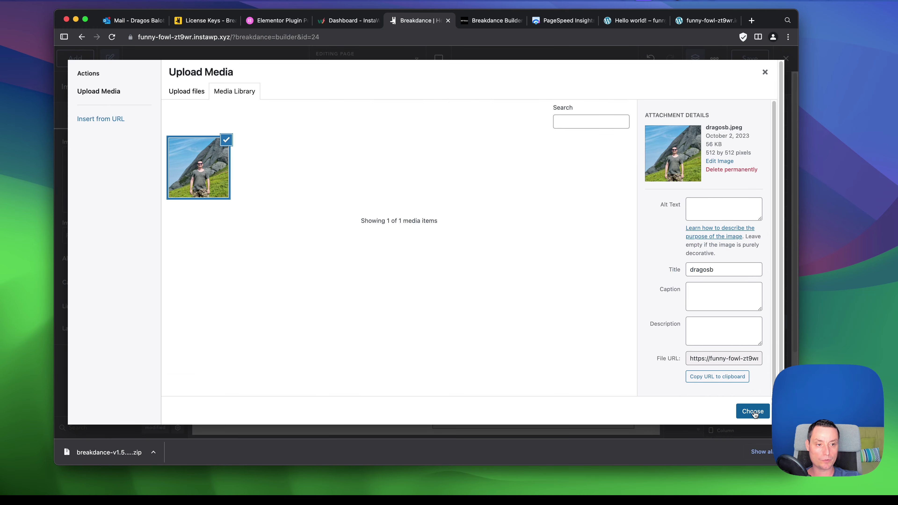
{"action": "left_click", "coordinate": [754, 412]}
{"action": "scroll", "coordinate": [503, 211], "scroll_direction": "down", "scroll_amount": 2}
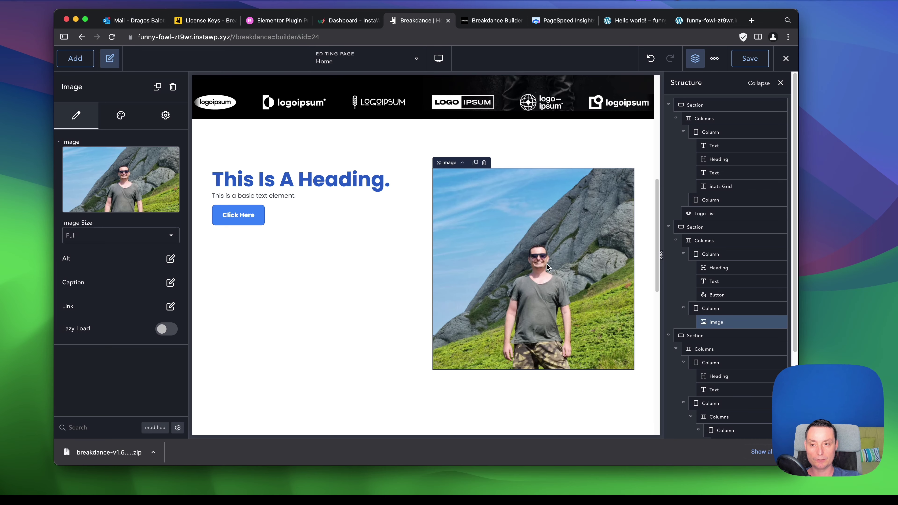
Set the section's background colour to the blue #2A59C1 swatch.
{"action": "scroll", "coordinate": [562, 204], "scroll_direction": "down", "scroll_amount": 1}
{"action": "left_click", "coordinate": [312, 226]}
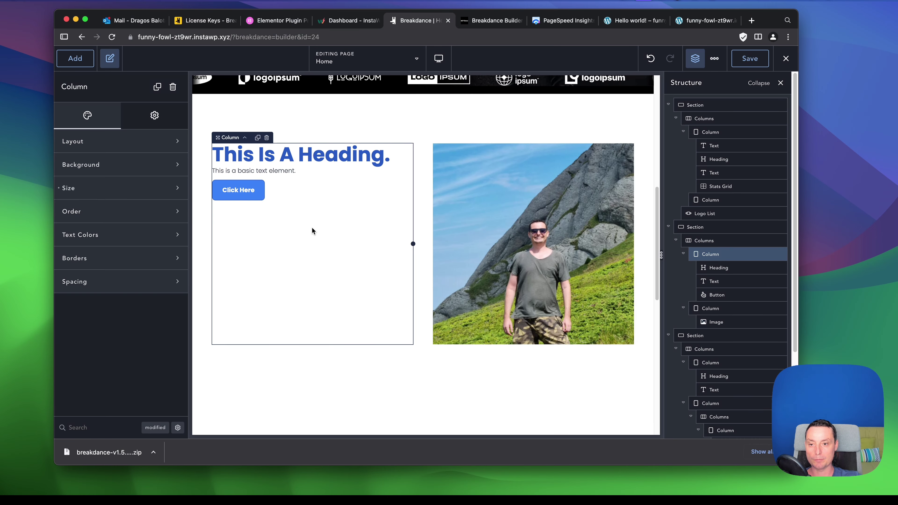
{"action": "left_click", "coordinate": [243, 119]}
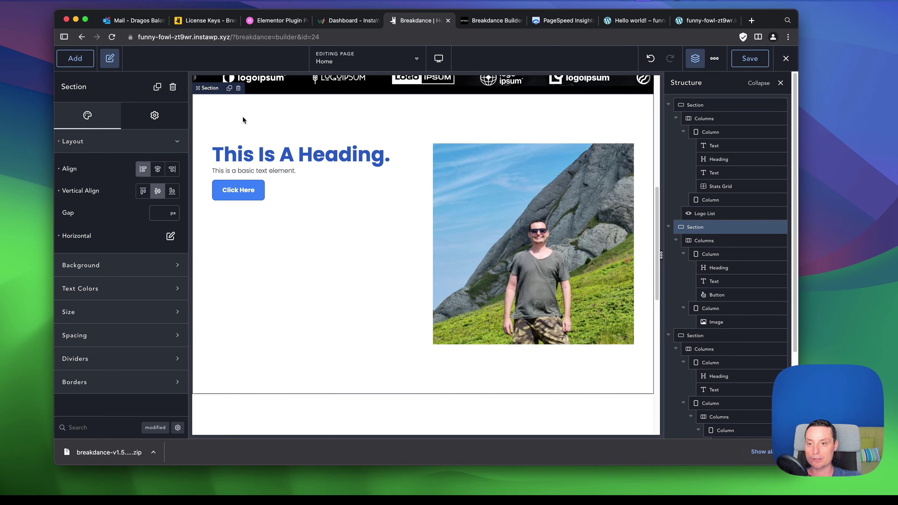
{"action": "left_click", "coordinate": [152, 262]}
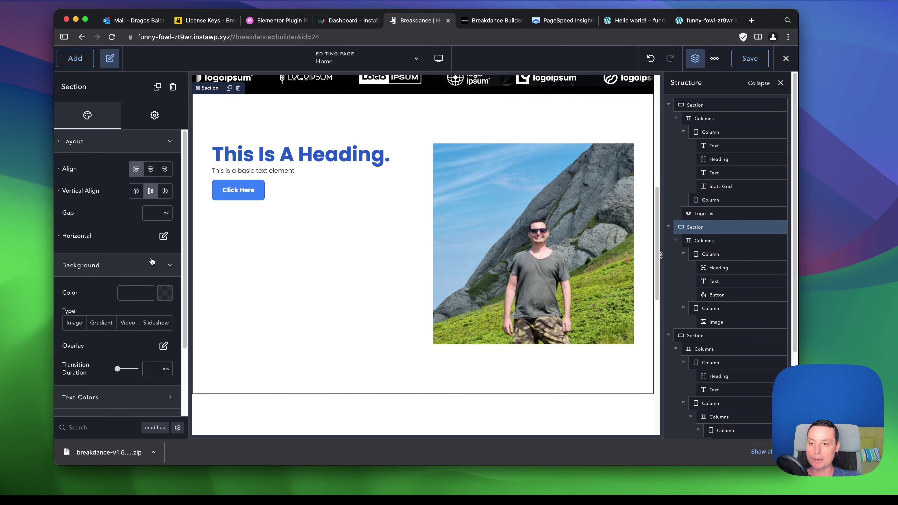
{"action": "left_click", "coordinate": [163, 296]}
{"action": "left_click", "coordinate": [75, 413]}
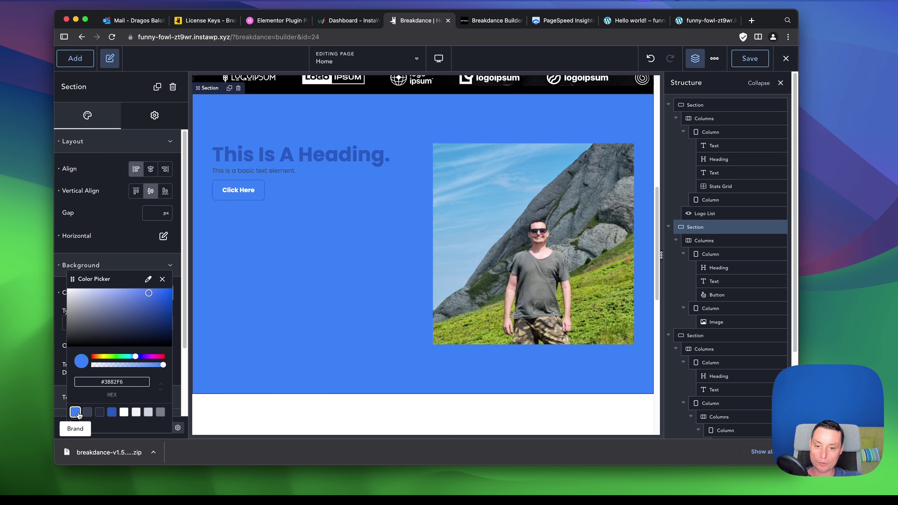
{"action": "left_click", "coordinate": [99, 413]}
{"action": "left_click", "coordinate": [112, 414]}
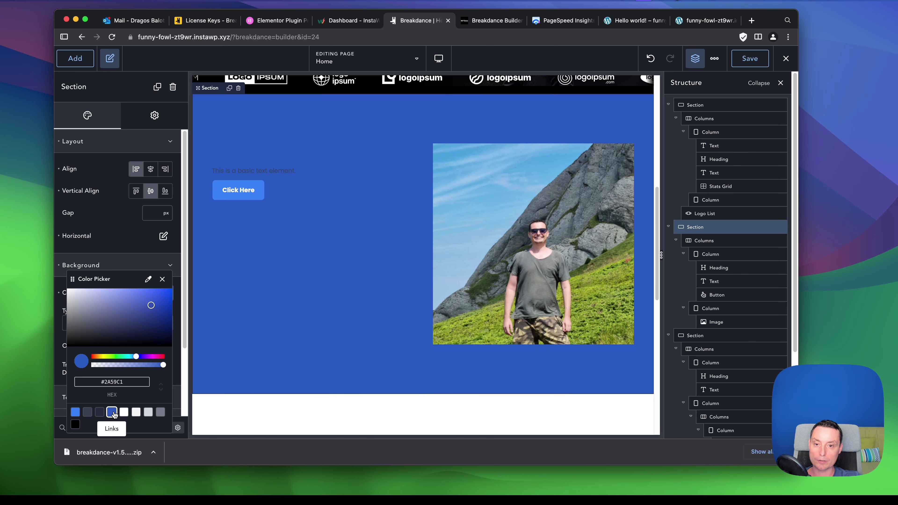
Make the heading and paragraph typography colours white.
{"action": "left_click", "coordinate": [257, 149]}
{"action": "left_click", "coordinate": [166, 169]}
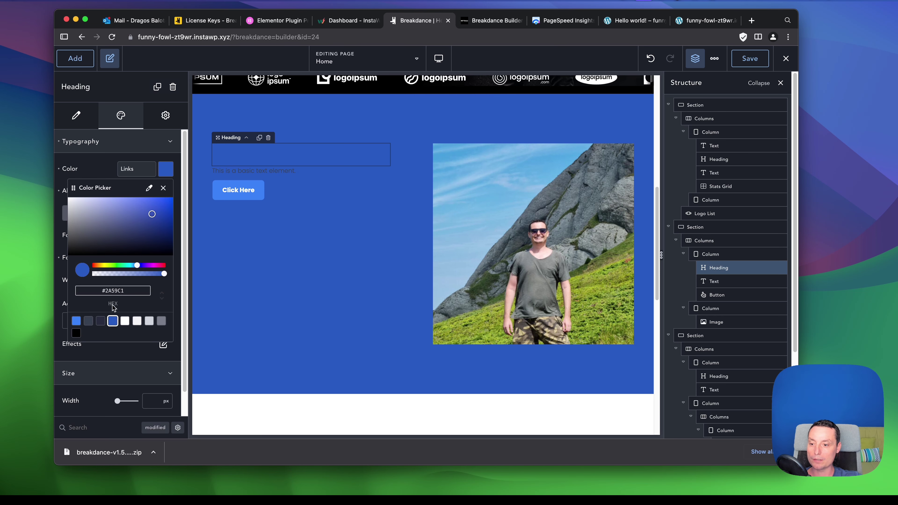
{"action": "left_click", "coordinate": [125, 321]}
{"action": "left_click", "coordinate": [270, 170]}
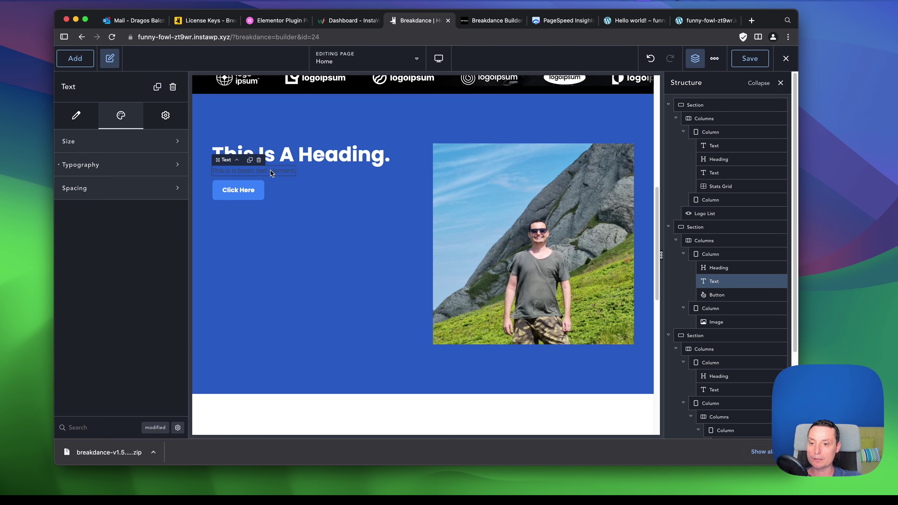
{"action": "left_click", "coordinate": [108, 165]}
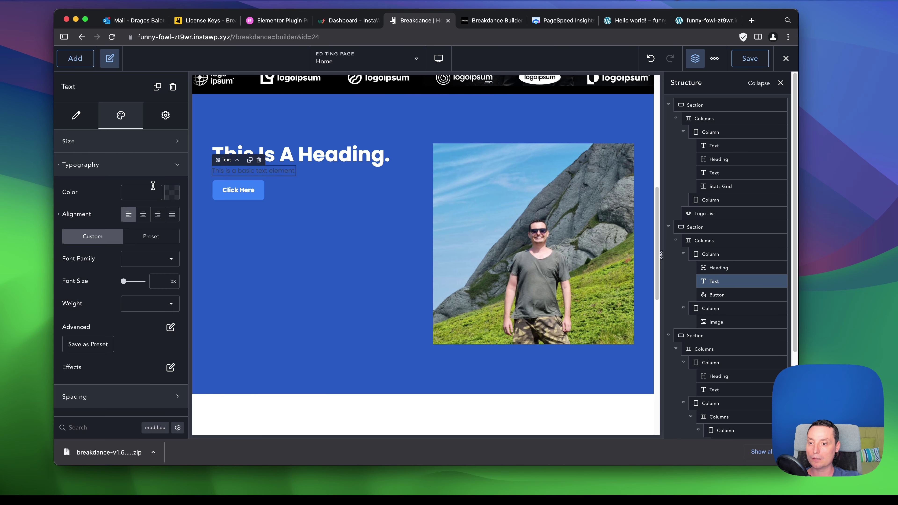
{"action": "left_click", "coordinate": [172, 192]}
{"action": "left_click", "coordinate": [132, 344]}
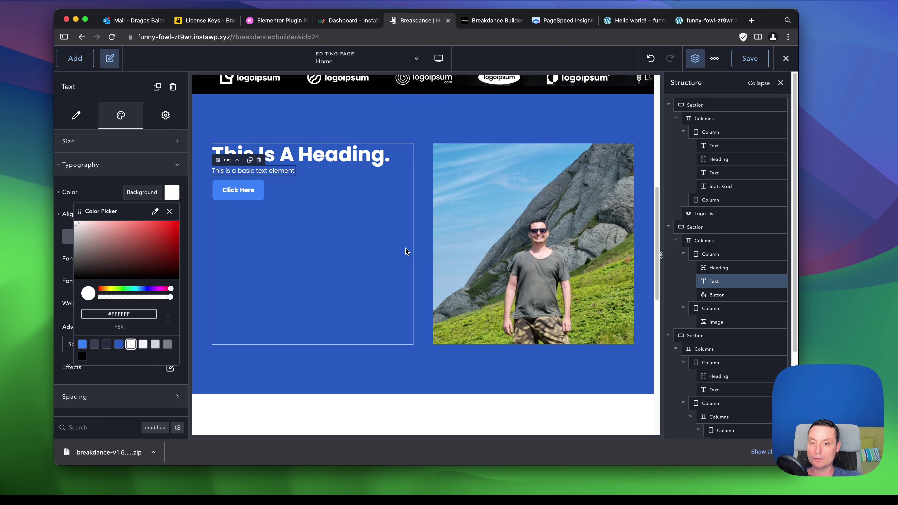
{"action": "left_click", "coordinate": [407, 248]}
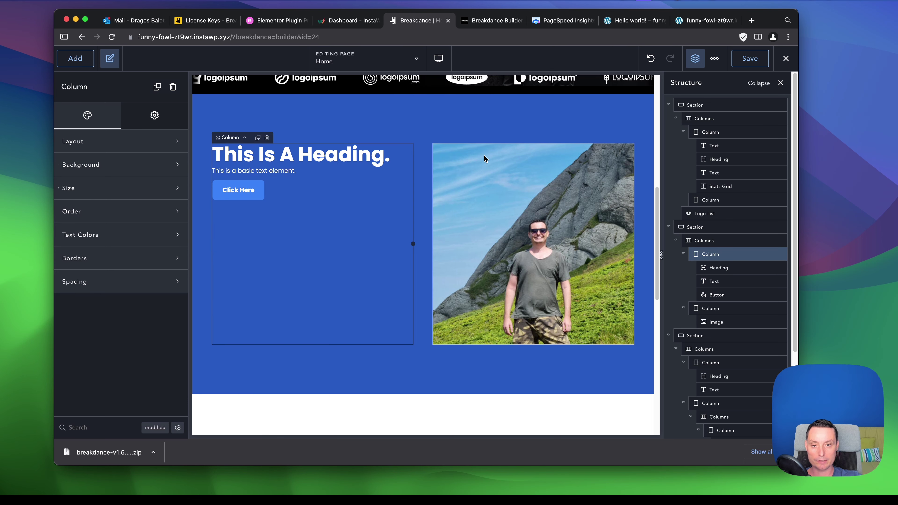
Set the section's vertical alignment to Top.
{"action": "left_click", "coordinate": [509, 118]}
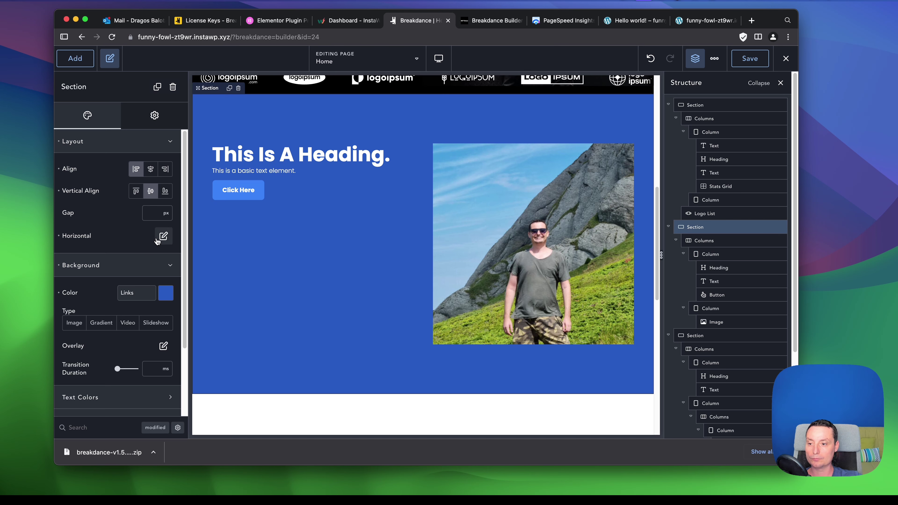
{"action": "left_click", "coordinate": [163, 236]}
{"action": "left_click", "coordinate": [153, 302]}
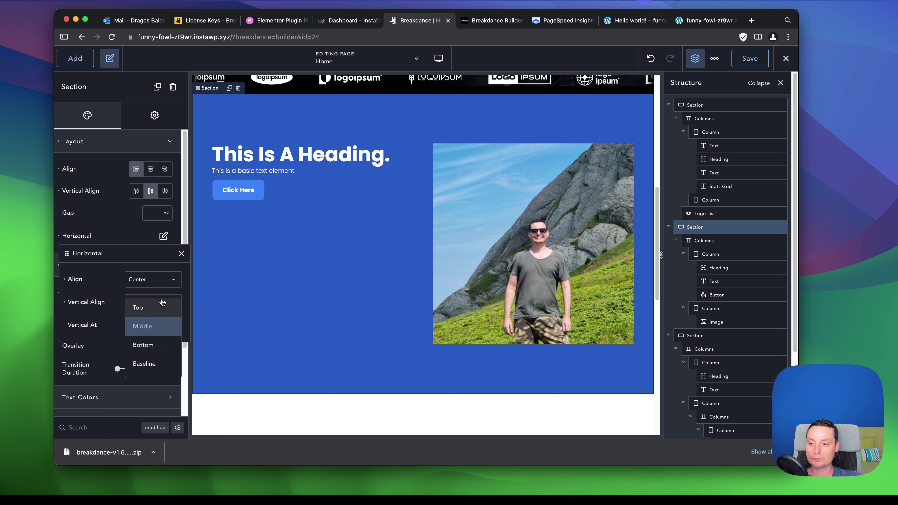
{"action": "left_click", "coordinate": [149, 309]}
Centre the left column's content horizontally and vertically via its Layout settings.
{"action": "left_click", "coordinate": [717, 241]}
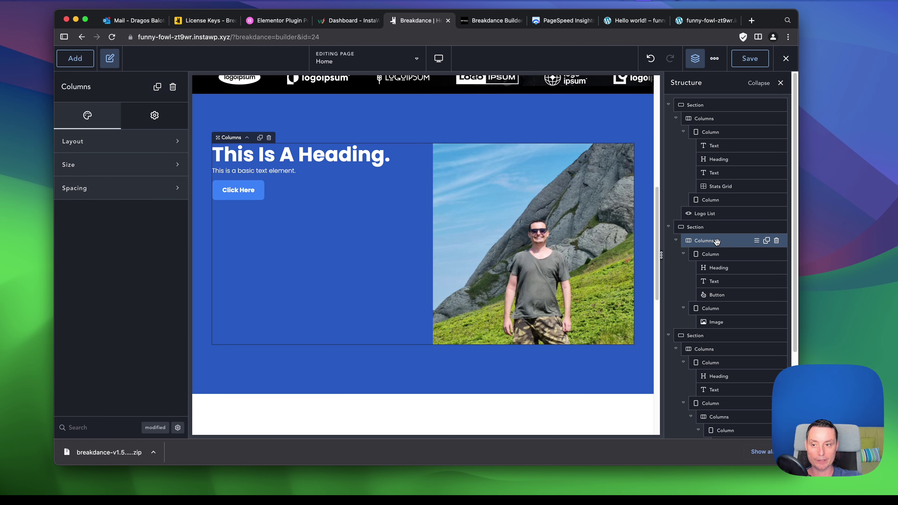
{"action": "left_click", "coordinate": [719, 255]}
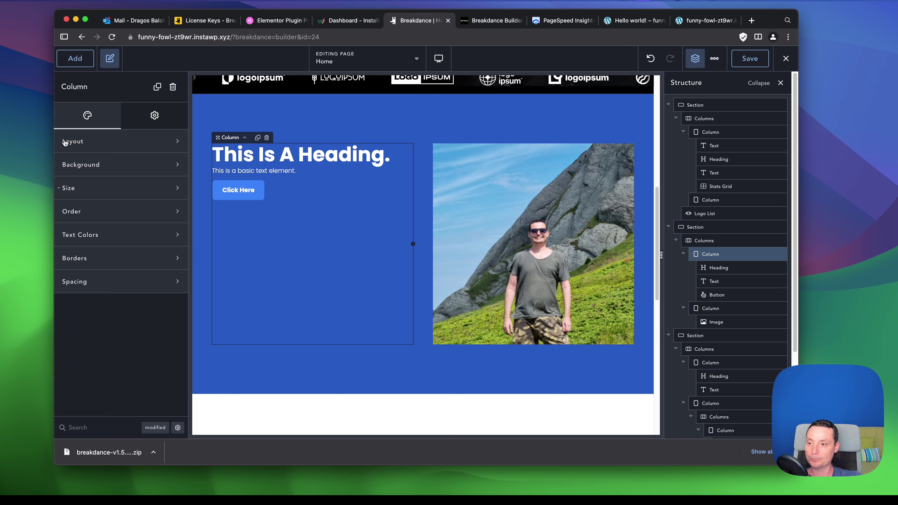
{"action": "left_click", "coordinate": [90, 143]}
{"action": "left_click", "coordinate": [157, 168]}
{"action": "left_click", "coordinate": [158, 191]}
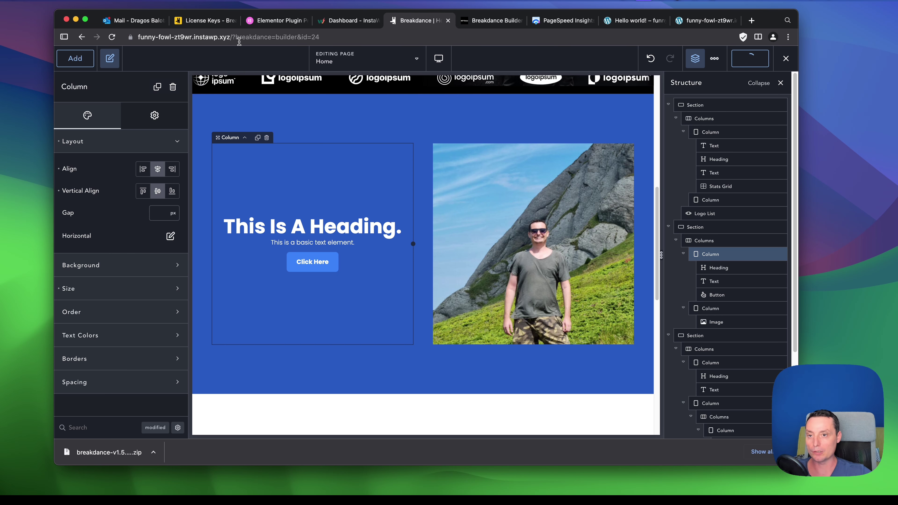
{"action": "left_click_drag", "start_coordinate": [233, 37], "coordinate": [102, 35]}
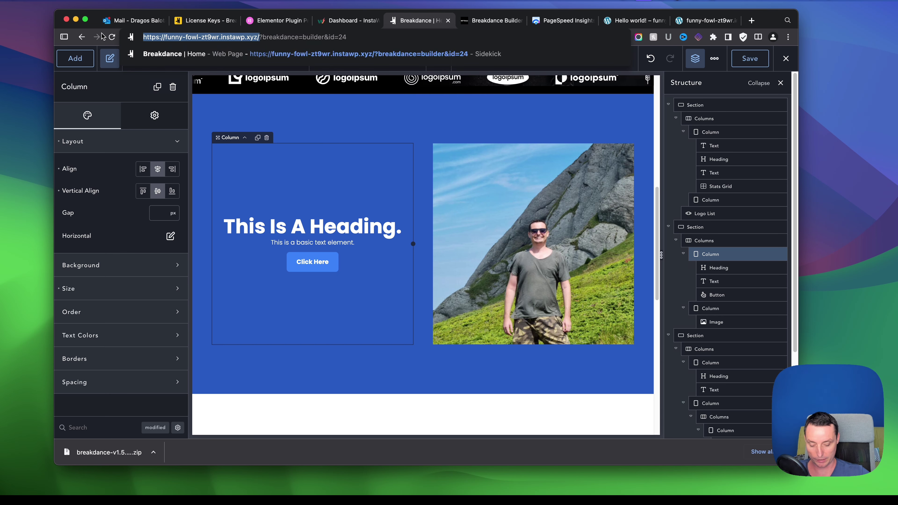
Load the live site's /home page in the browser tab.
{"action": "left_click", "coordinate": [700, 20]}
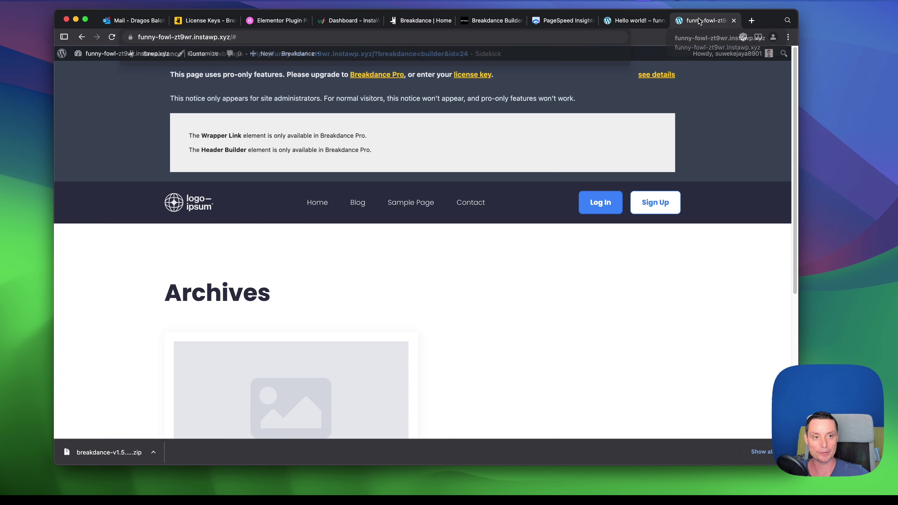
{"action": "left_click", "coordinate": [230, 37]}
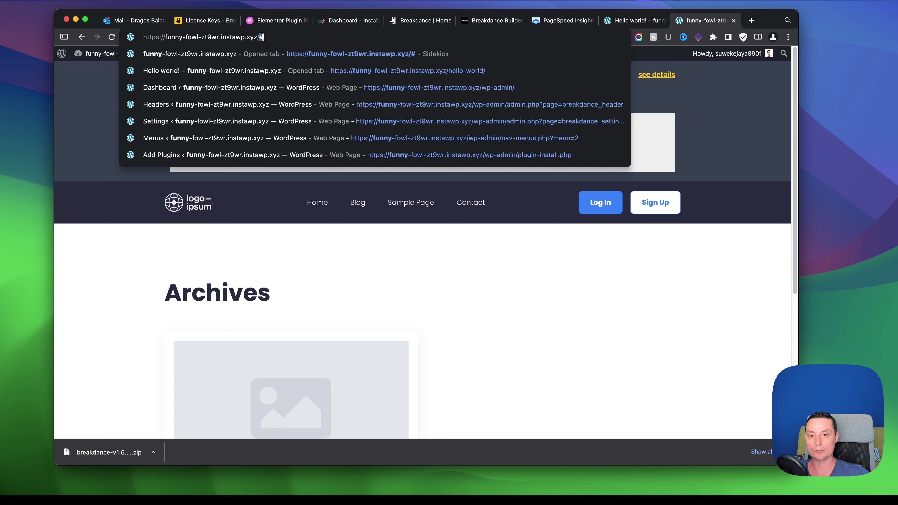
{"action": "key", "text": "BackSpace"}
{"action": "type", "text": "/"}
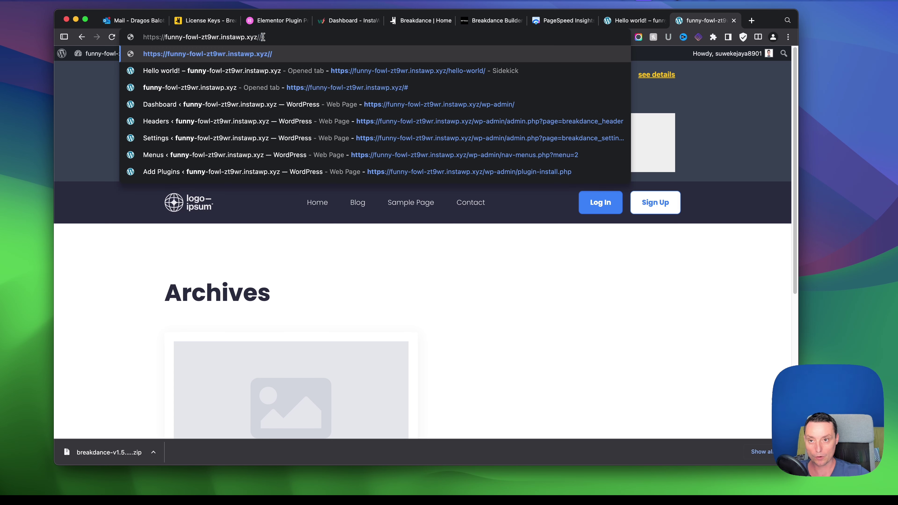
{"action": "key", "text": "BackSpace"}
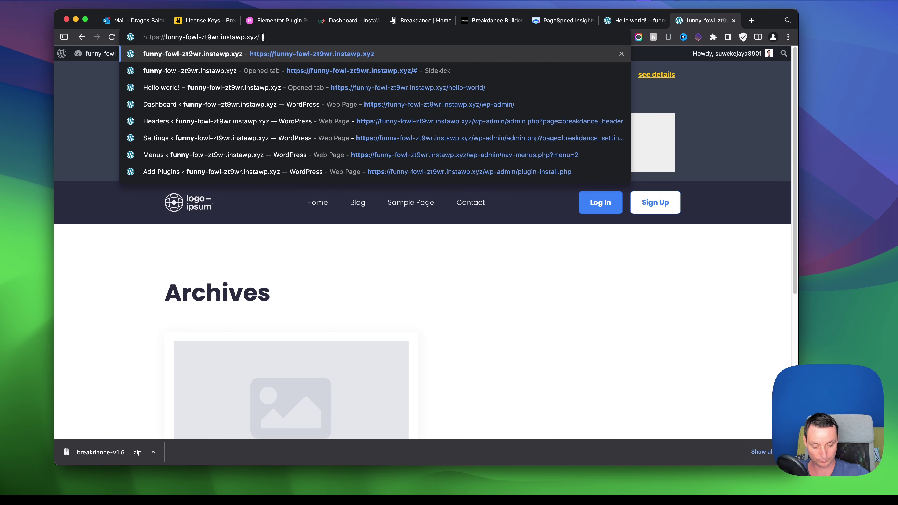
{"action": "type", "text": "home/"}
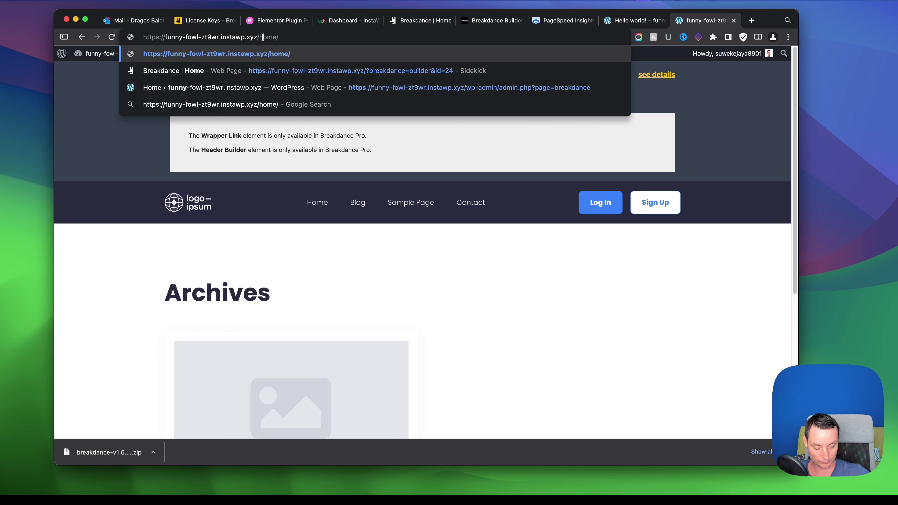
{"action": "key", "text": "Return"}
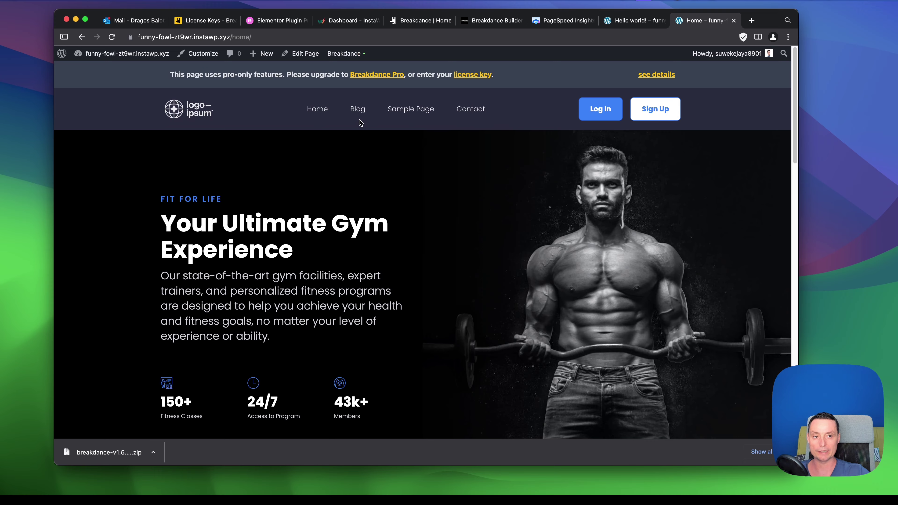
Scroll the live home page down to the footer, then return to the builder tab.
{"action": "scroll", "coordinate": [360, 123], "scroll_direction": "down", "scroll_amount": 7}
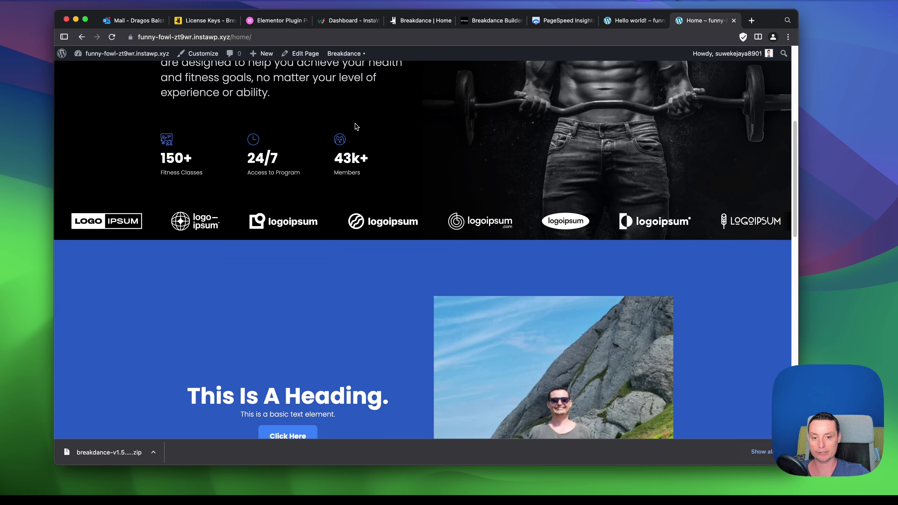
{"action": "scroll", "coordinate": [356, 125], "scroll_direction": "down", "scroll_amount": 5}
{"action": "scroll", "coordinate": [359, 128], "scroll_direction": "up", "scroll_amount": 11}
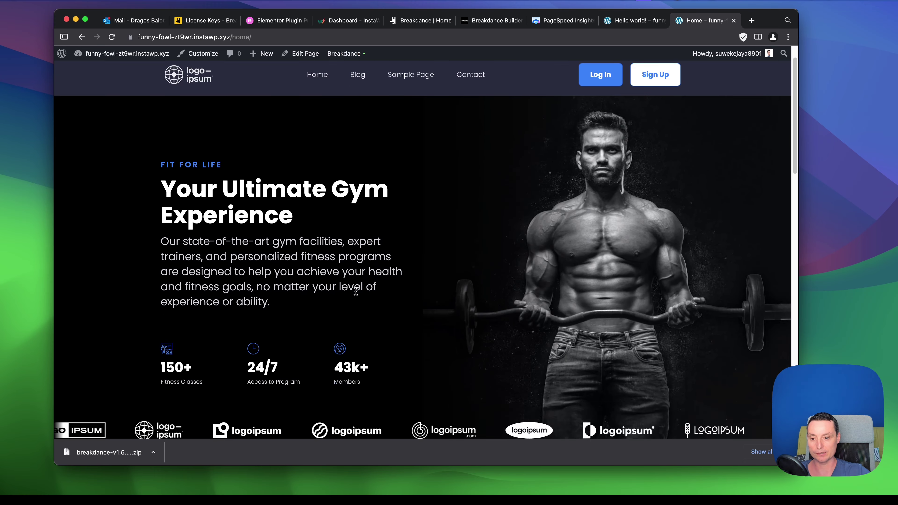
{"action": "scroll", "coordinate": [373, 185], "scroll_direction": "down", "scroll_amount": 5}
{"action": "scroll", "coordinate": [449, 249], "scroll_direction": "up", "scroll_amount": 6}
{"action": "scroll", "coordinate": [383, 204], "scroll_direction": "down", "scroll_amount": 10}
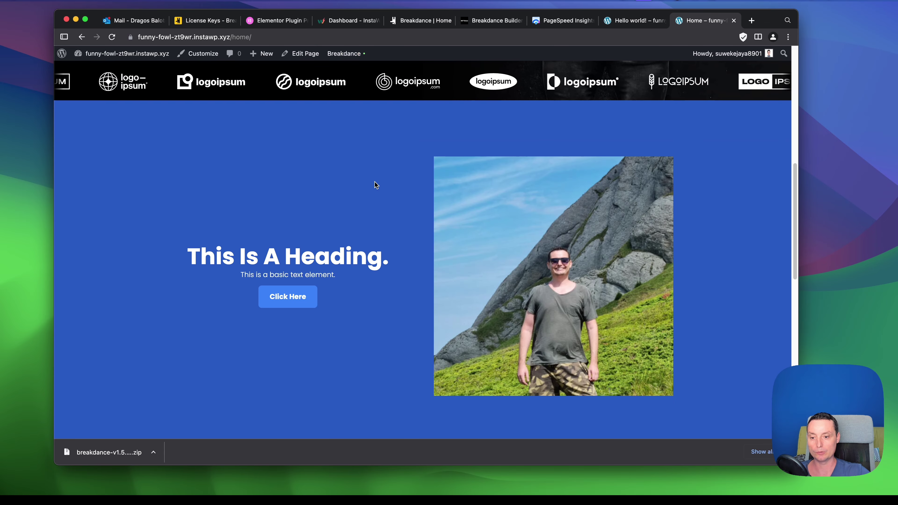
{"action": "scroll", "coordinate": [375, 184], "scroll_direction": "down", "scroll_amount": 1}
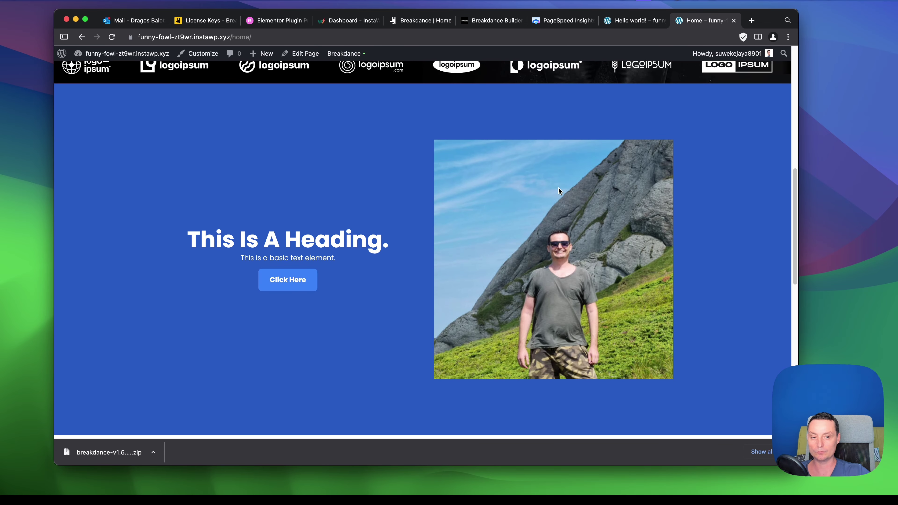
{"action": "scroll", "coordinate": [566, 192], "scroll_direction": "down", "scroll_amount": 4}
{"action": "scroll", "coordinate": [371, 172], "scroll_direction": "up", "scroll_amount": 11}
{"action": "scroll", "coordinate": [398, 172], "scroll_direction": "down", "scroll_amount": 10}
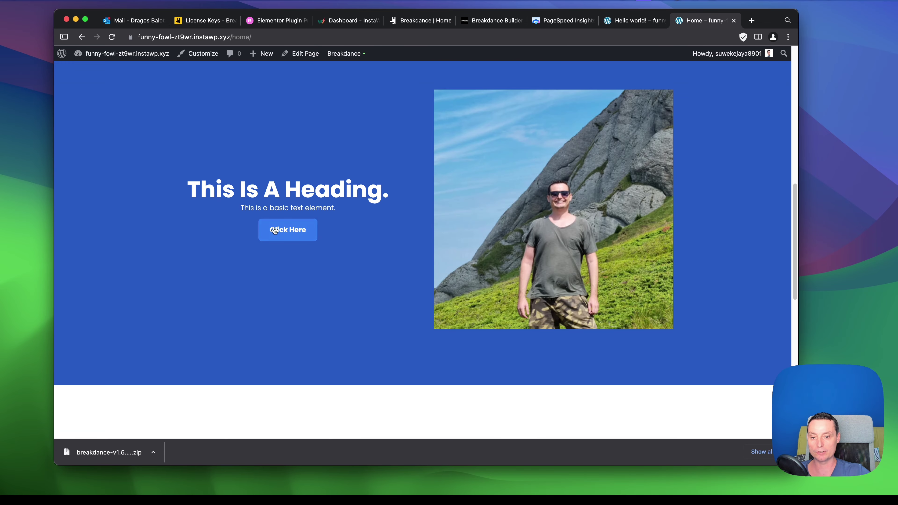
{"action": "scroll", "coordinate": [329, 171], "scroll_direction": "down", "scroll_amount": 10}
{"action": "scroll", "coordinate": [425, 217], "scroll_direction": "down", "scroll_amount": 3}
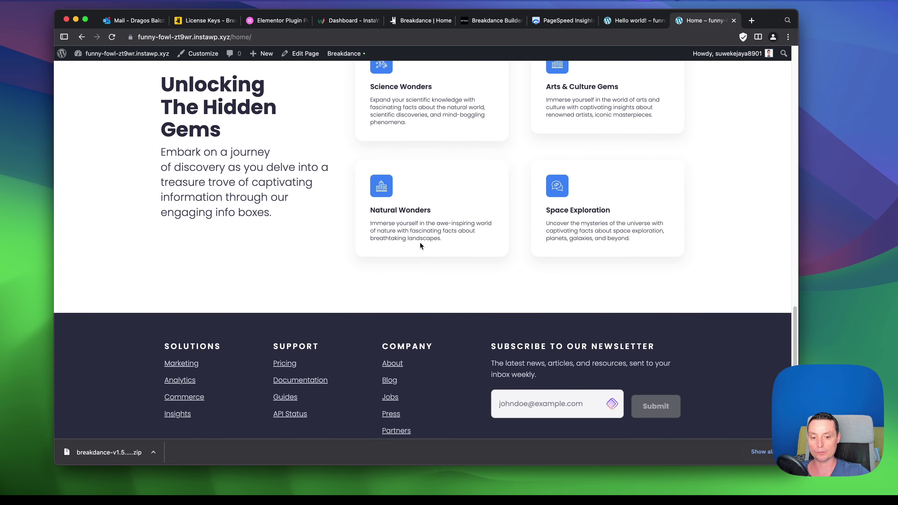
{"action": "scroll", "coordinate": [421, 245], "scroll_direction": "down", "scroll_amount": 3}
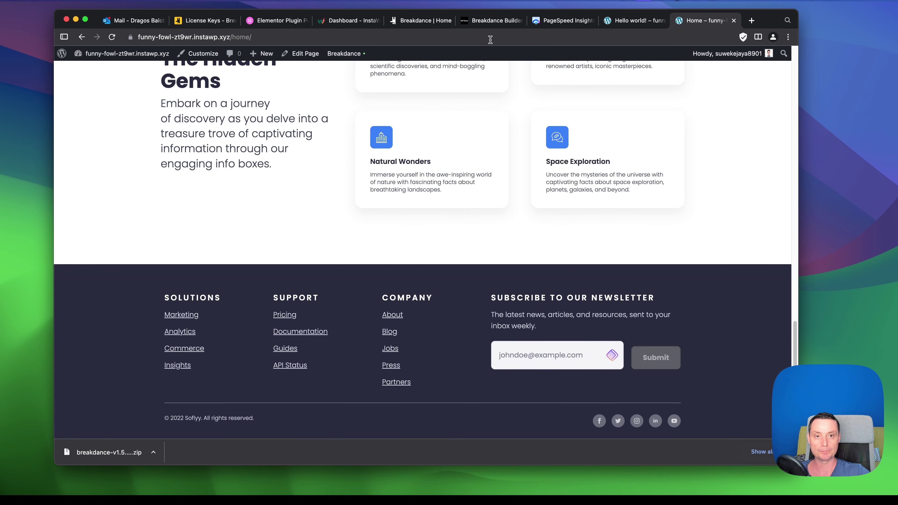
{"action": "left_click", "coordinate": [492, 23]}
Open Global Settings and review the colours, extra palette and Primary button style.
{"action": "left_click", "coordinate": [419, 23]}
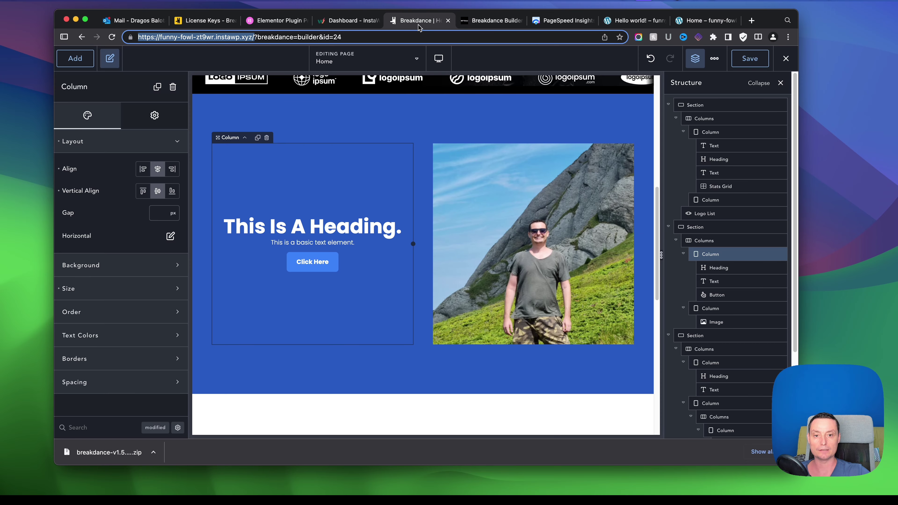
{"action": "left_click", "coordinate": [715, 58]}
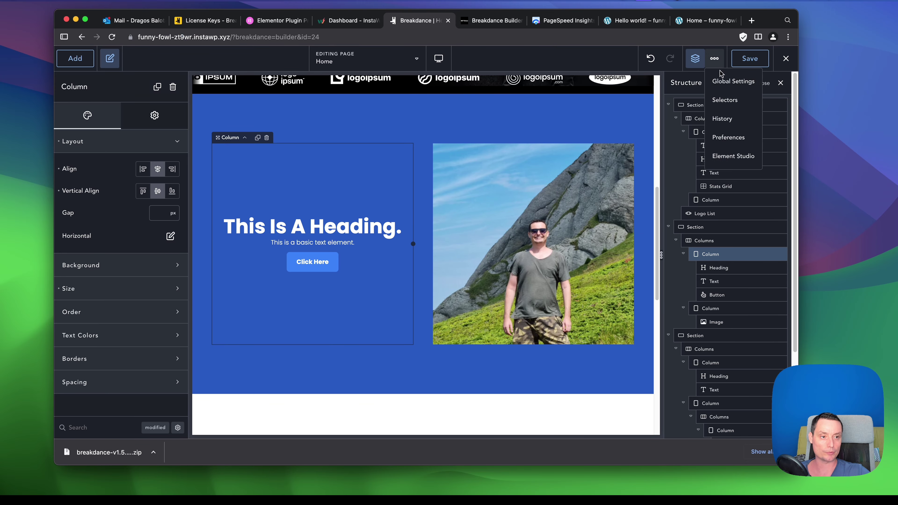
{"action": "left_click", "coordinate": [723, 83]}
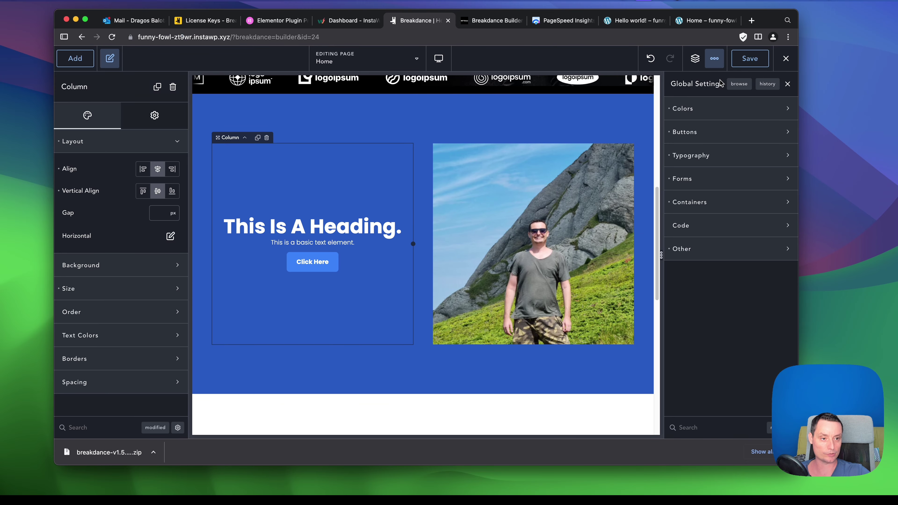
{"action": "left_click", "coordinate": [779, 110]}
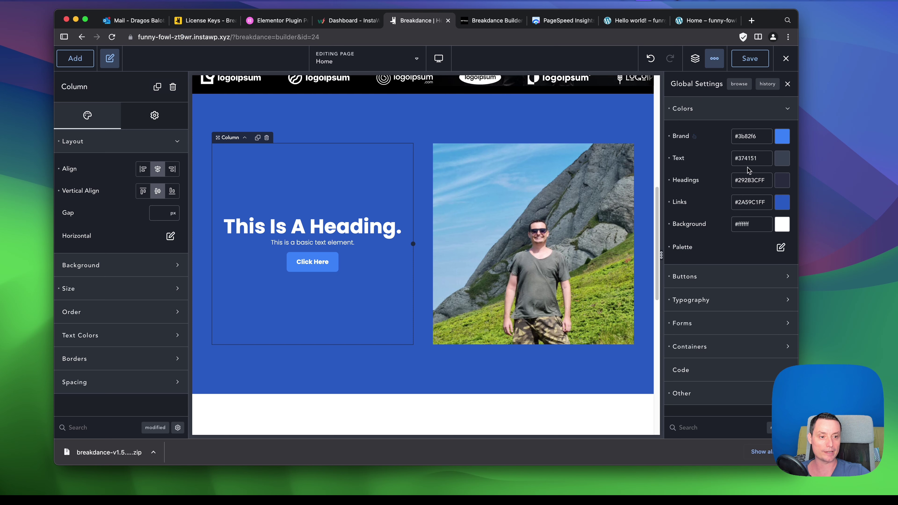
{"action": "left_click", "coordinate": [780, 247]}
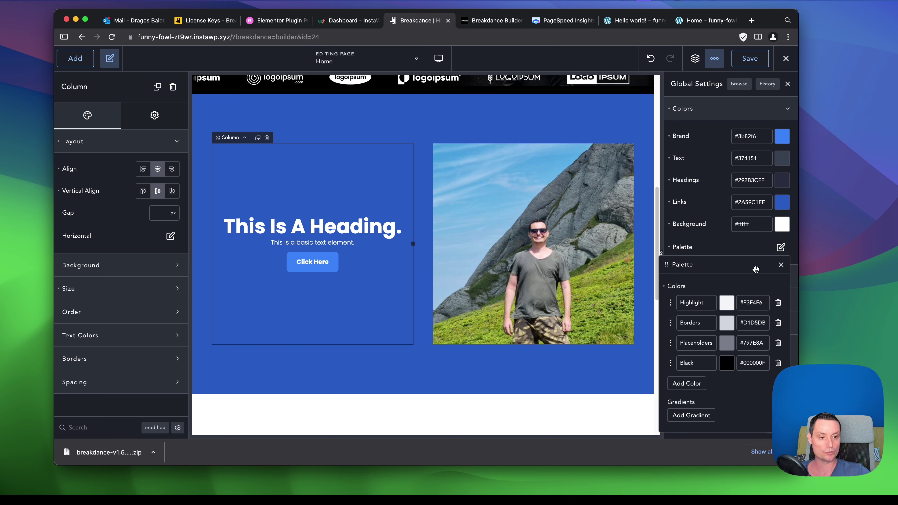
{"action": "left_click", "coordinate": [780, 265]}
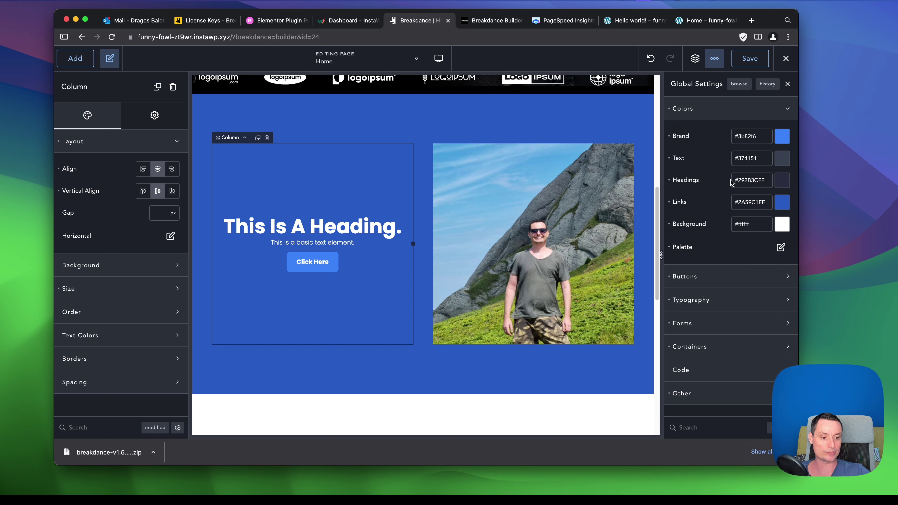
{"action": "left_click", "coordinate": [788, 278]}
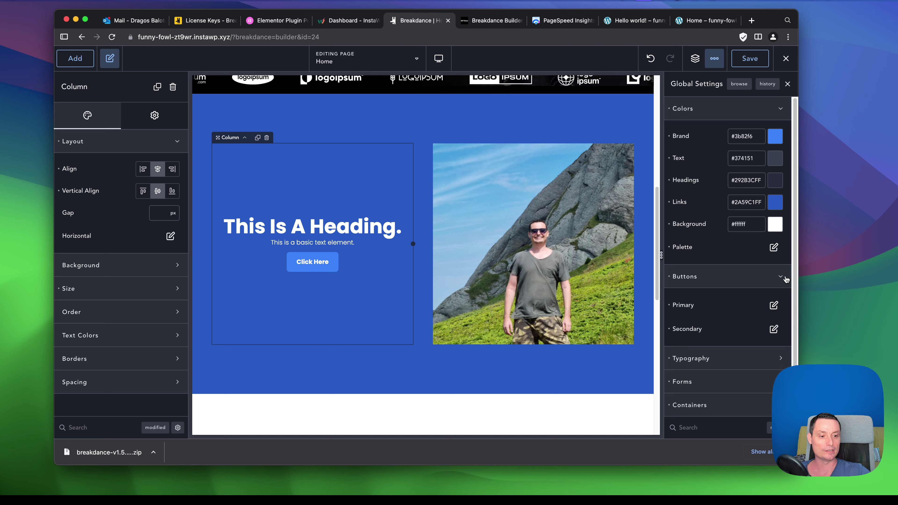
{"action": "left_click", "coordinate": [774, 305]}
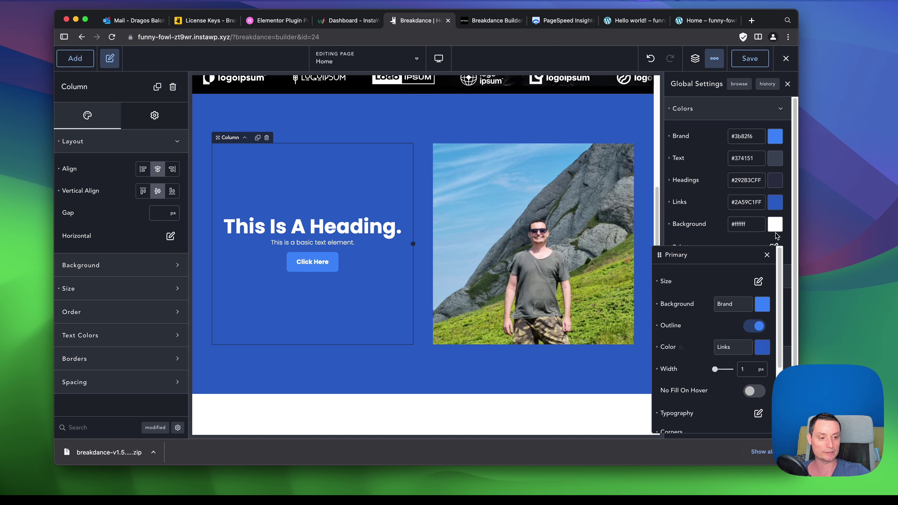
{"action": "left_click", "coordinate": [767, 255]}
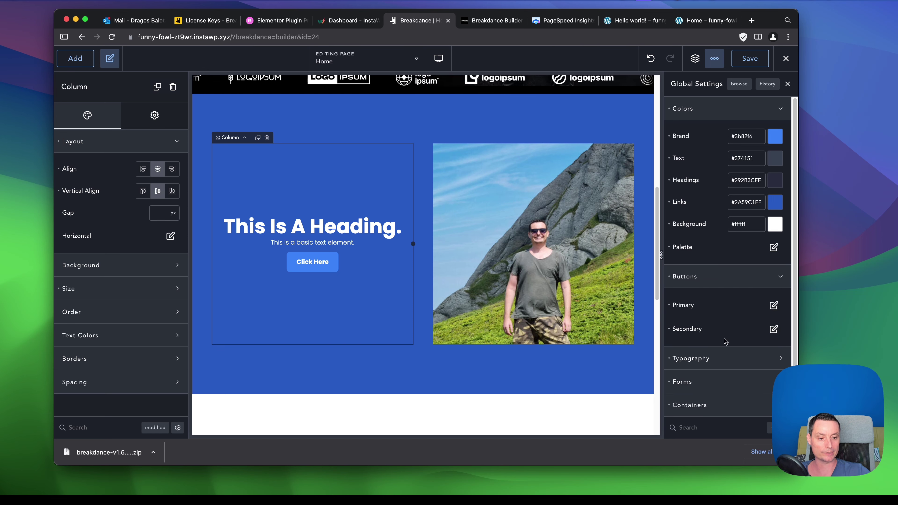
Review the global typography: Poppins fonts, 15 px base size, 1.6 ratio and presets.
{"action": "left_click", "coordinate": [724, 361]}
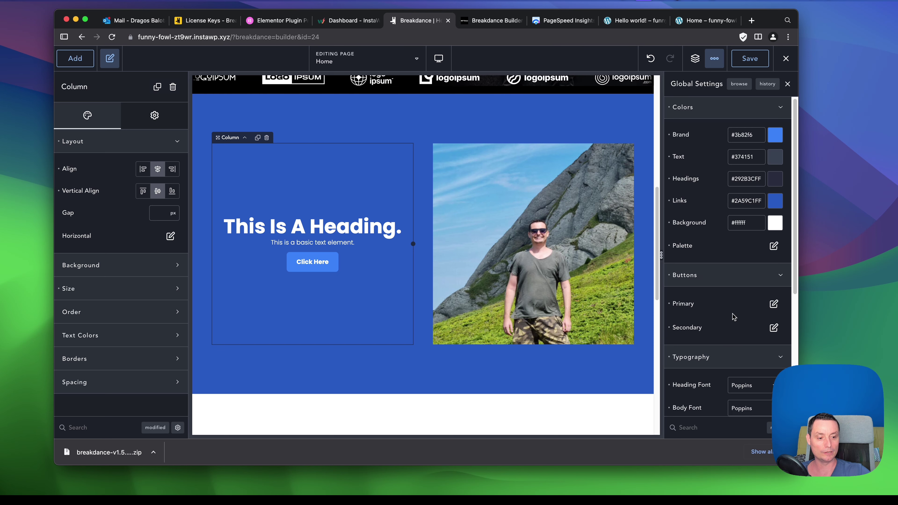
{"action": "scroll", "coordinate": [732, 318], "scroll_direction": "down", "scroll_amount": 3}
{"action": "scroll", "coordinate": [734, 321], "scroll_direction": "down", "scroll_amount": 1}
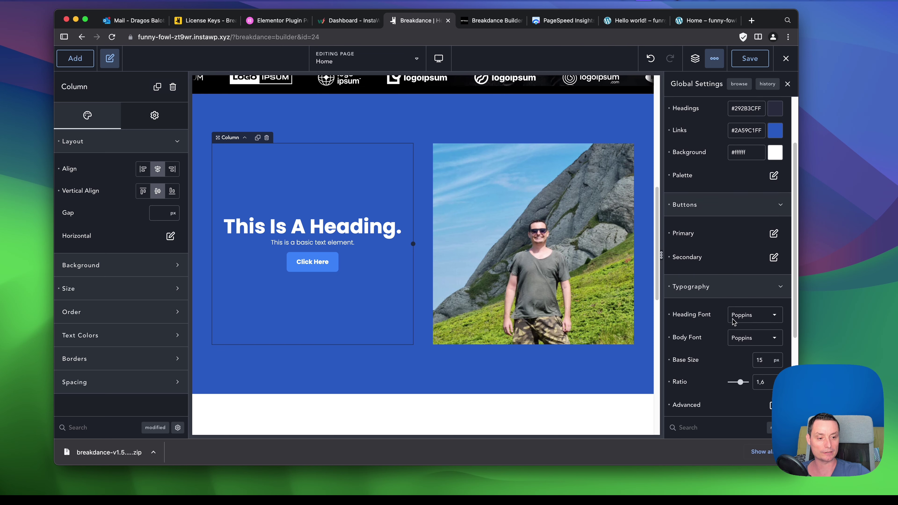
{"action": "scroll", "coordinate": [754, 313], "scroll_direction": "down", "scroll_amount": 1}
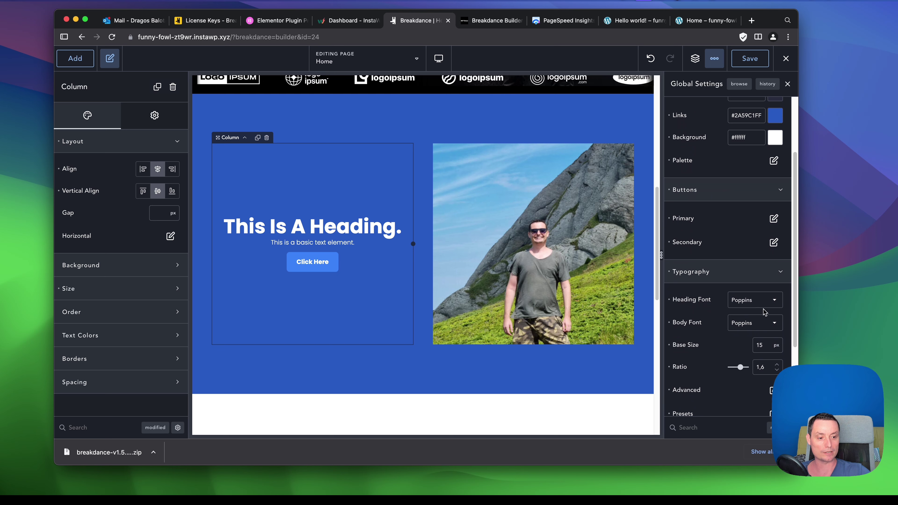
{"action": "scroll", "coordinate": [742, 297], "scroll_direction": "down", "scroll_amount": 2}
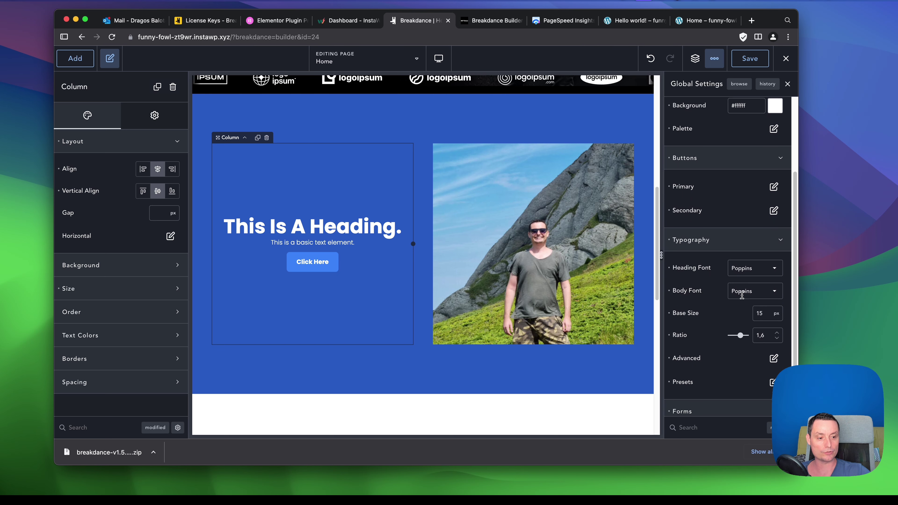
{"action": "scroll", "coordinate": [750, 309], "scroll_direction": "down", "scroll_amount": 1}
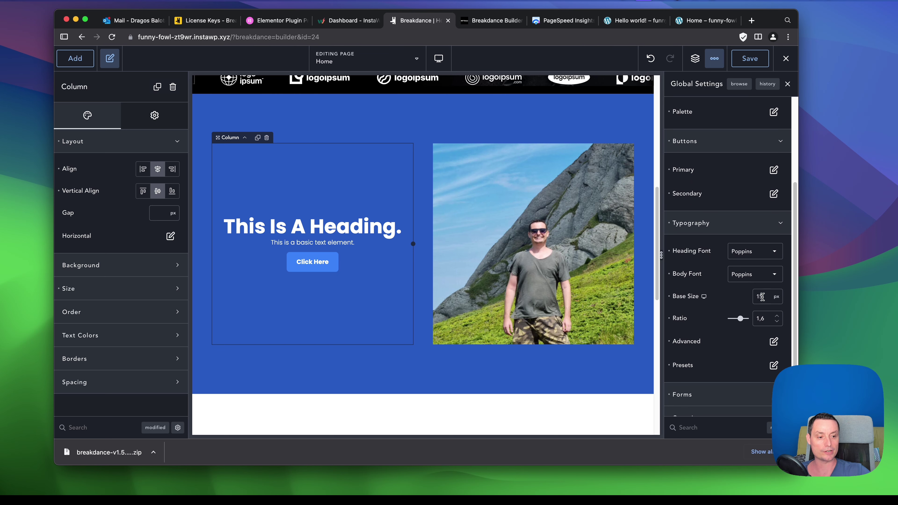
{"action": "scroll", "coordinate": [763, 297], "scroll_direction": "down", "scroll_amount": 4}
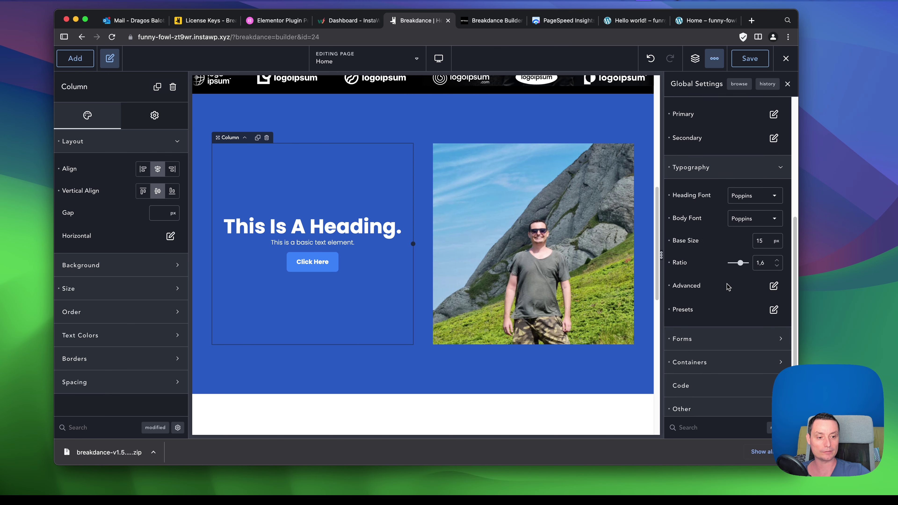
{"action": "left_click", "coordinate": [775, 306]}
{"action": "scroll", "coordinate": [733, 338], "scroll_direction": "down", "scroll_amount": 5}
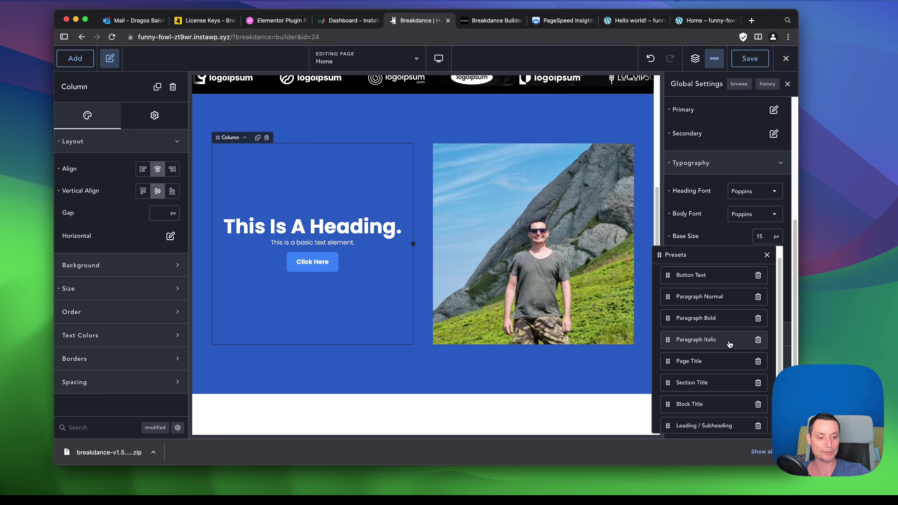
{"action": "scroll", "coordinate": [729, 344], "scroll_direction": "up", "scroll_amount": 5}
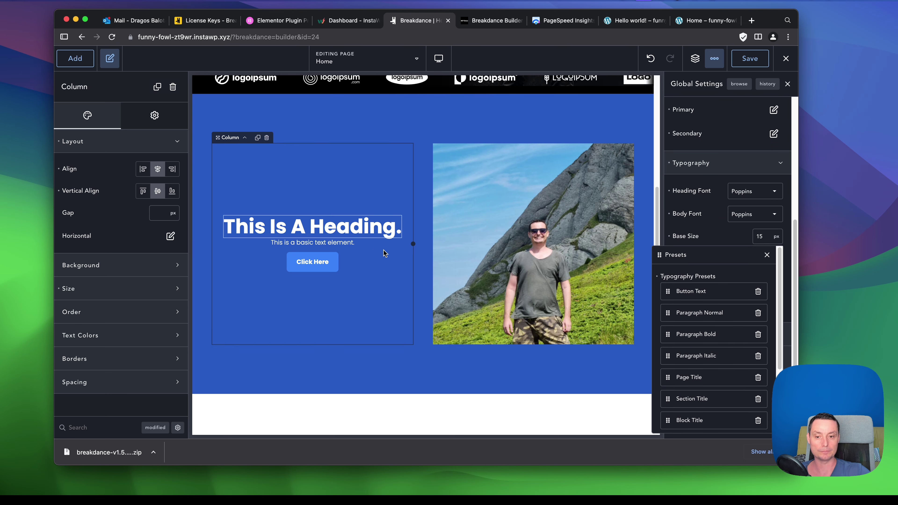
{"action": "left_click", "coordinate": [767, 255]}
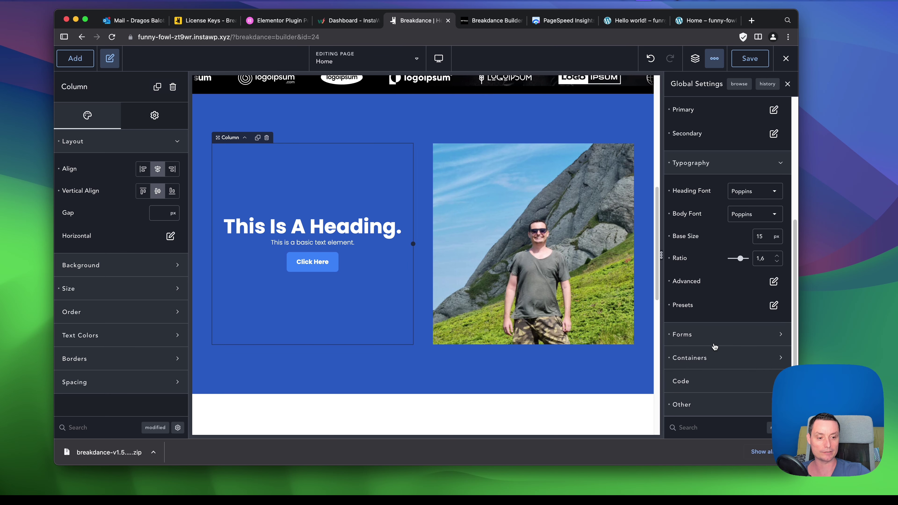
Expand and look through the global Forms style options.
{"action": "left_click", "coordinate": [713, 335]}
{"action": "scroll", "coordinate": [692, 313], "scroll_direction": "down", "scroll_amount": 4}
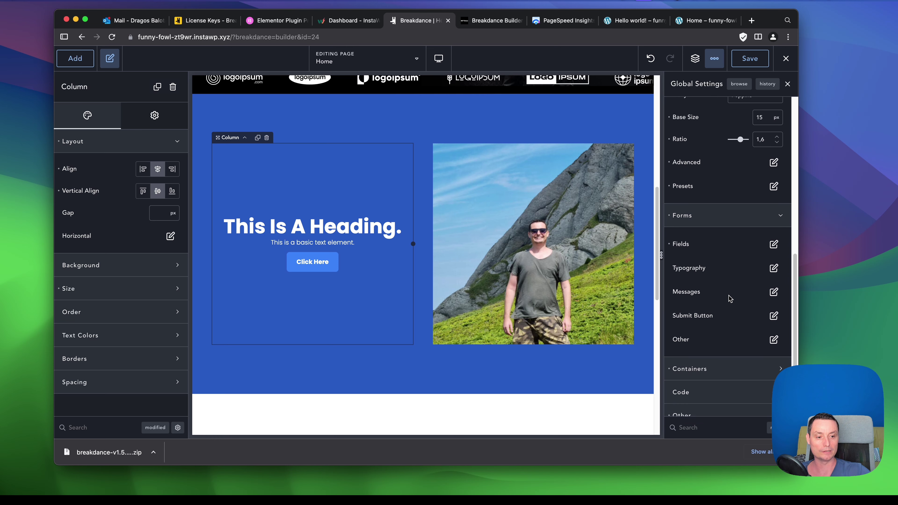
{"action": "scroll", "coordinate": [586, 245], "scroll_direction": "down", "scroll_amount": 2}
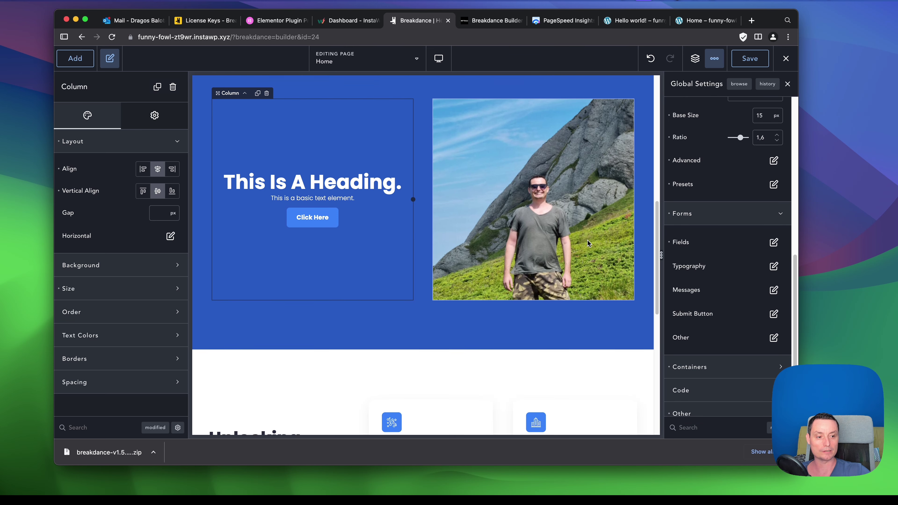
Add a Form Builder element below the Click Here button.
{"action": "left_click", "coordinate": [84, 60]}
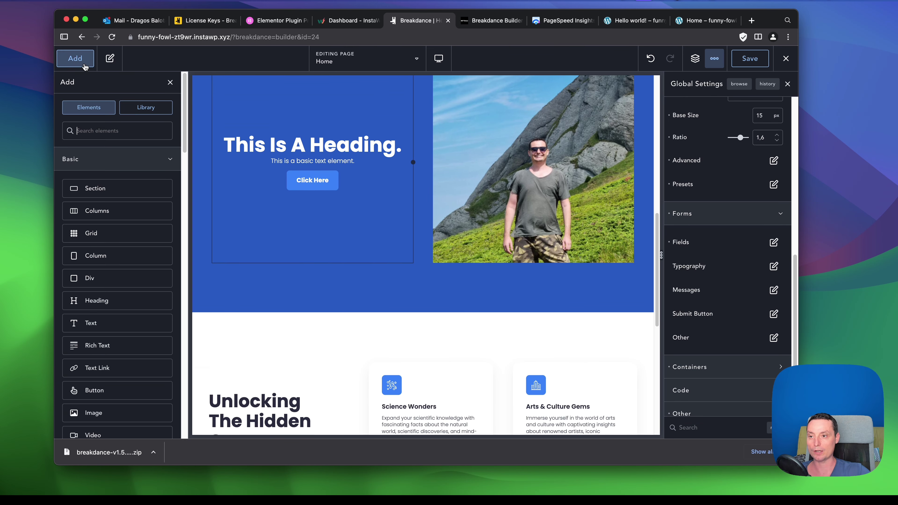
{"action": "type", "text": "form"}
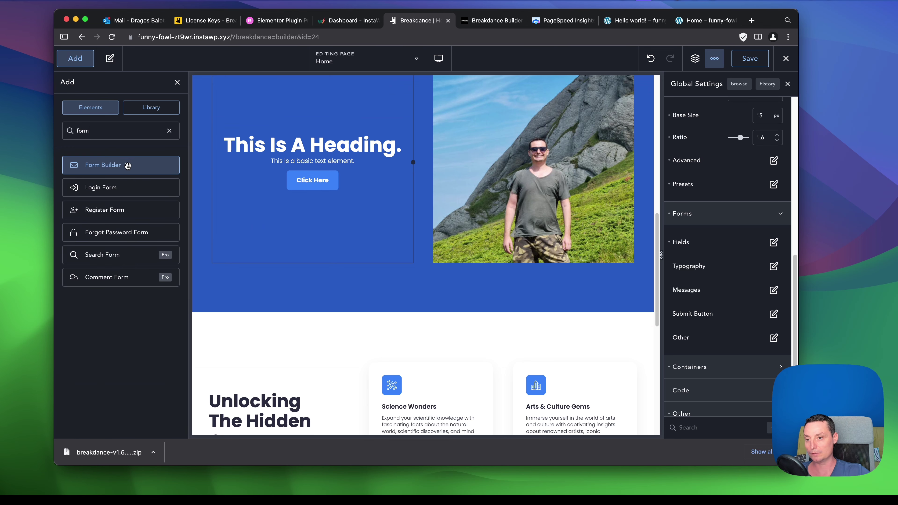
{"action": "left_click", "coordinate": [128, 165]}
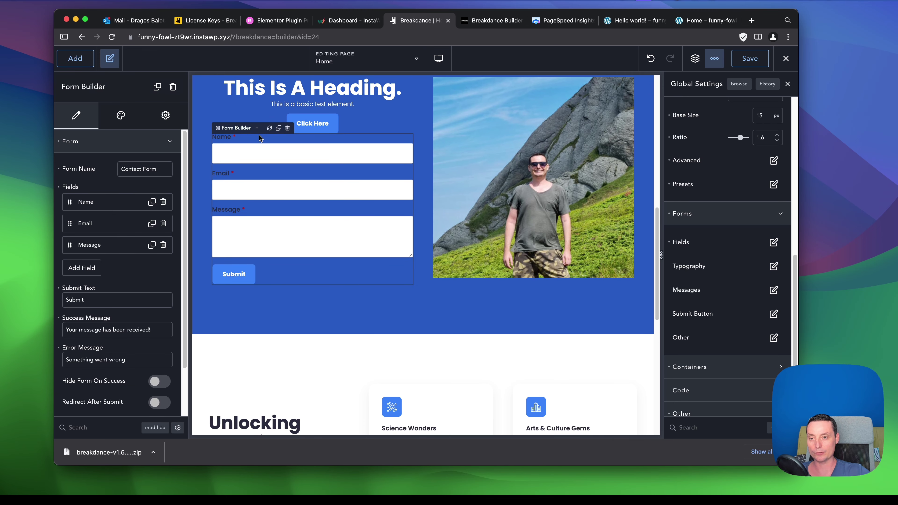
Inspect the global form Fields and Sections container settings, including the 48 px column gap.
{"action": "left_click", "coordinate": [362, 317]}
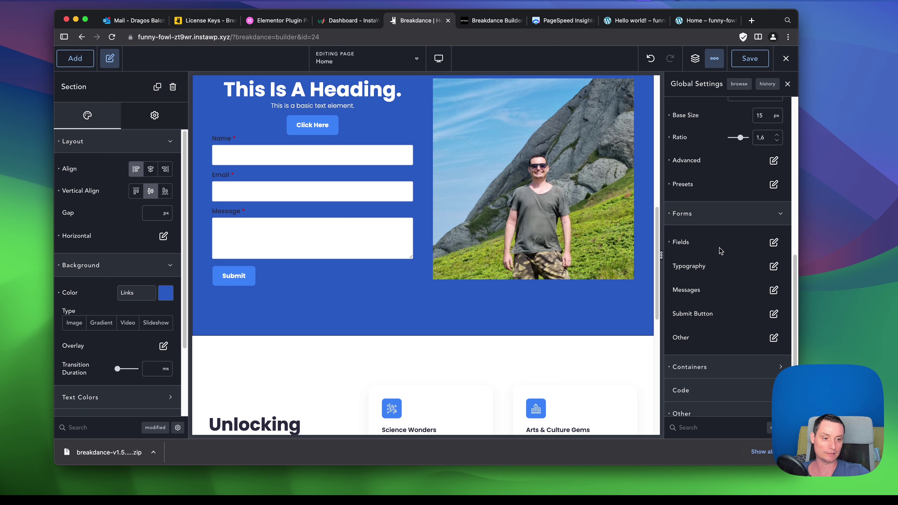
{"action": "left_click", "coordinate": [774, 242]}
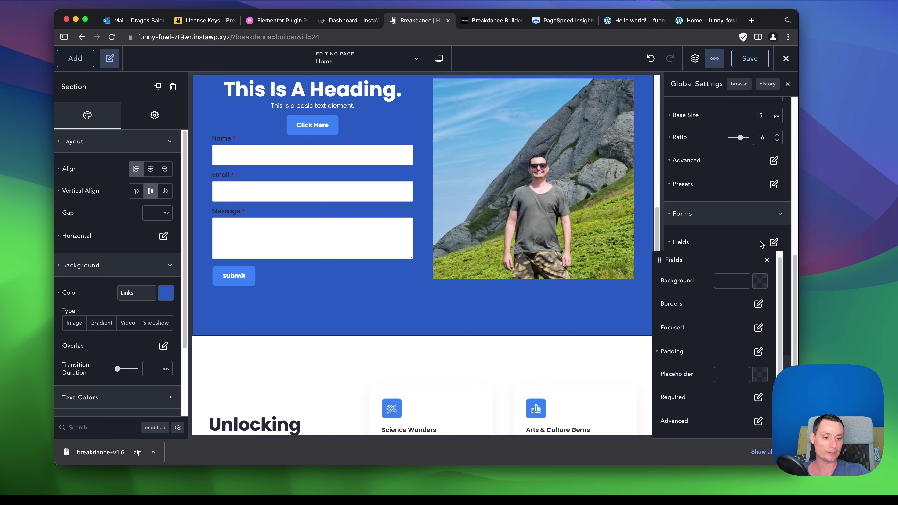
{"action": "left_click", "coordinate": [725, 242]}
{"action": "scroll", "coordinate": [749, 273], "scroll_direction": "down", "scroll_amount": 1}
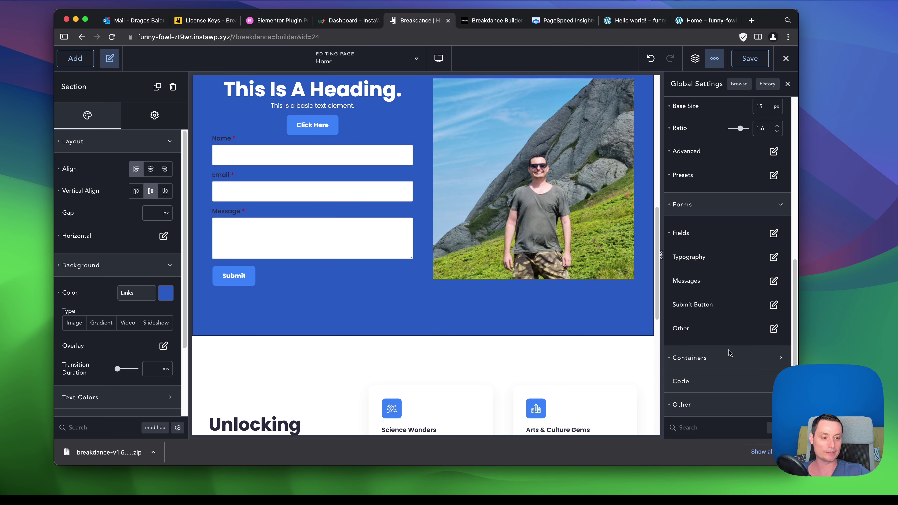
{"action": "scroll", "coordinate": [730, 340], "scroll_direction": "down", "scroll_amount": 2}
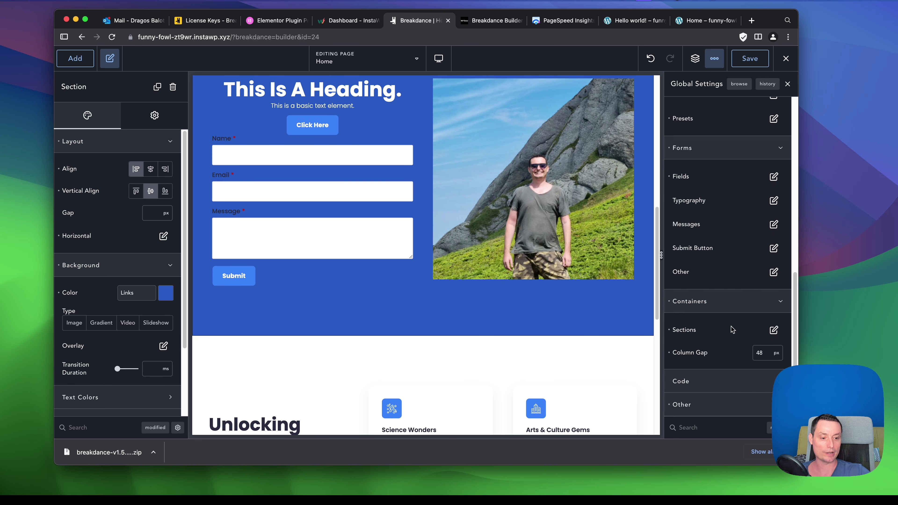
{"action": "left_click", "coordinate": [774, 330]}
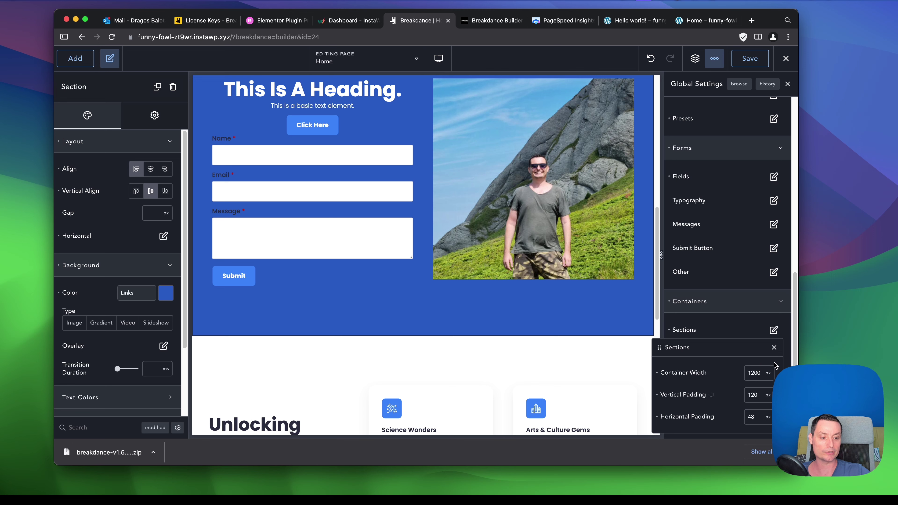
{"action": "left_click", "coordinate": [774, 348]}
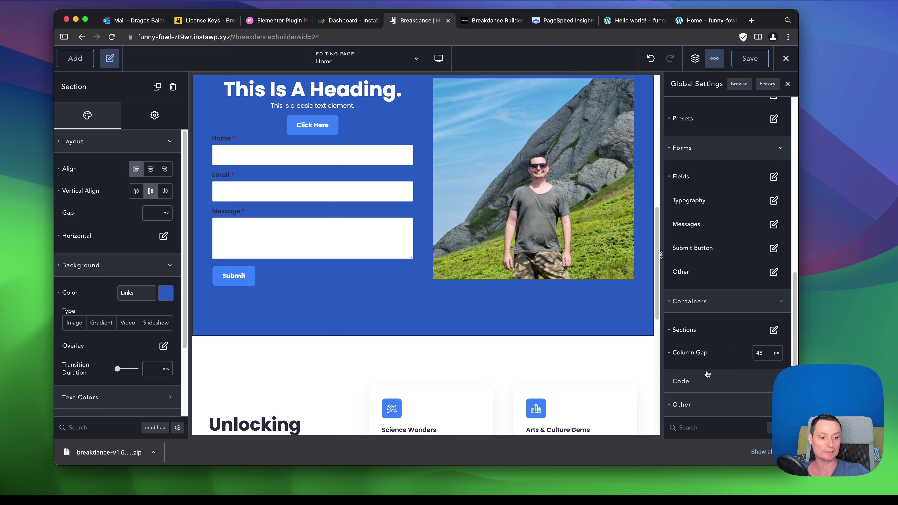
Review the global Code settings, then save the Home page.
{"action": "left_click", "coordinate": [704, 381]}
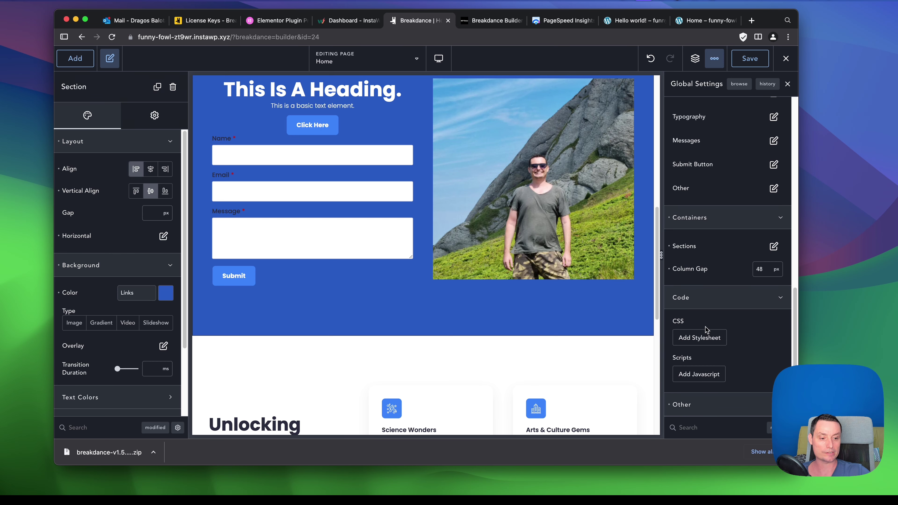
{"action": "scroll", "coordinate": [762, 356], "scroll_direction": "down", "scroll_amount": 2}
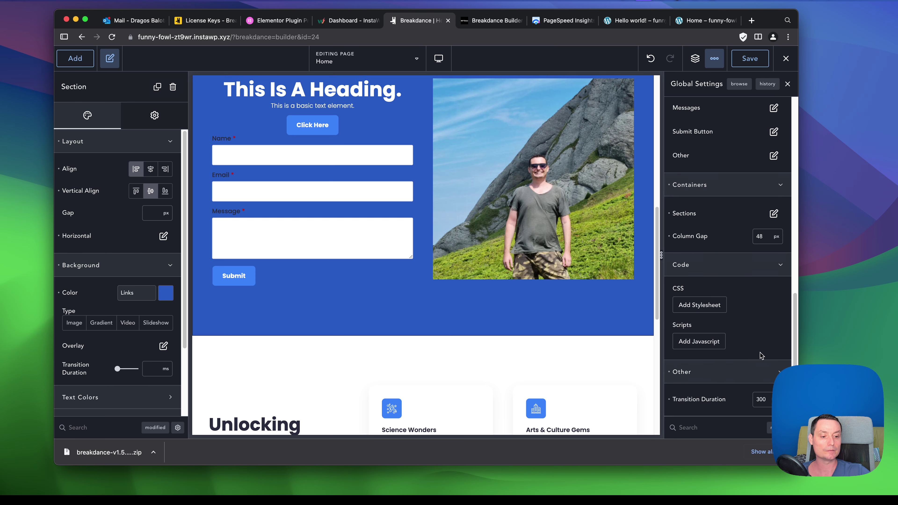
{"action": "scroll", "coordinate": [759, 348], "scroll_direction": "up", "scroll_amount": 15}
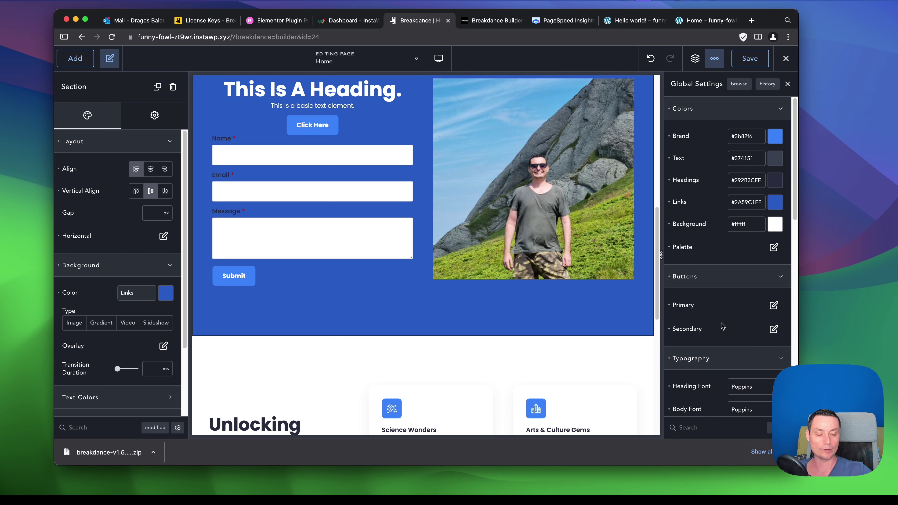
{"action": "left_click", "coordinate": [750, 58]}
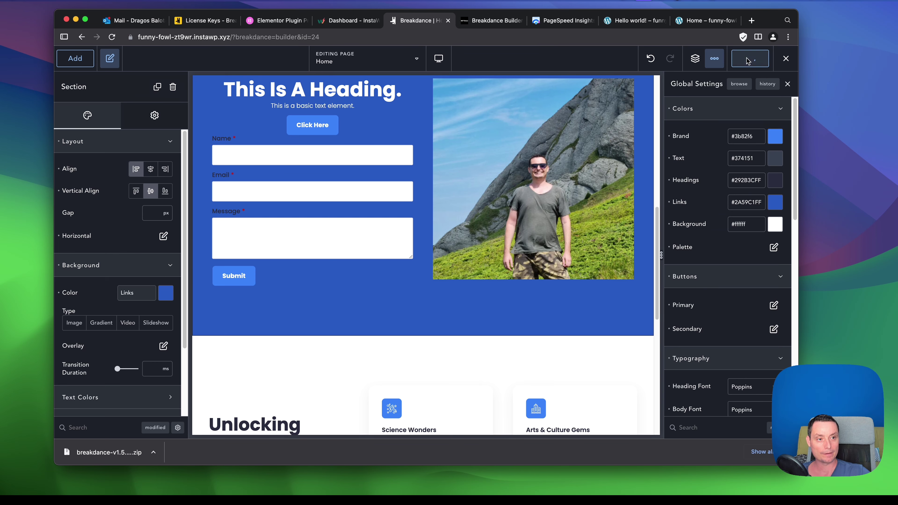
Load wpdoze.com/wp in the Hello world! post tab.
{"action": "left_click", "coordinate": [495, 21]}
{"action": "scroll", "coordinate": [369, 162], "scroll_direction": "up", "scroll_amount": 2}
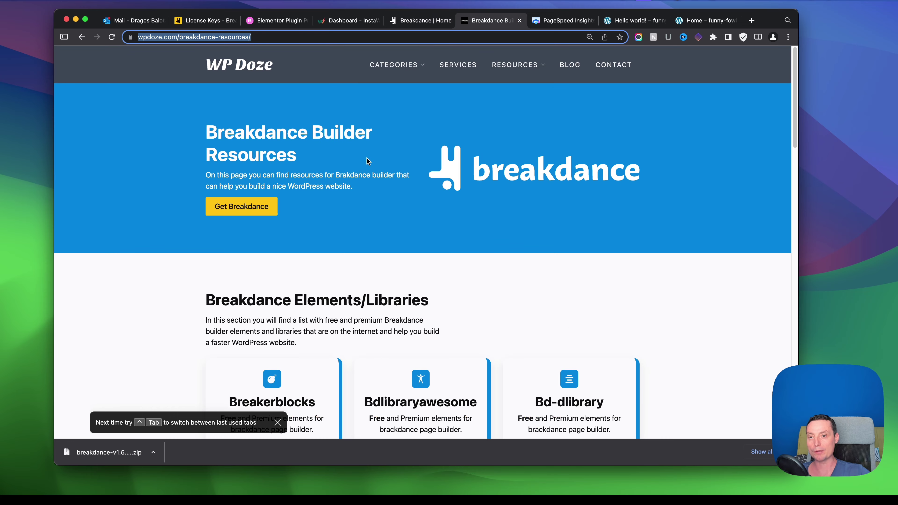
{"action": "left_click", "coordinate": [563, 20]}
{"action": "left_click", "coordinate": [620, 20]}
{"action": "left_click", "coordinate": [201, 36]}
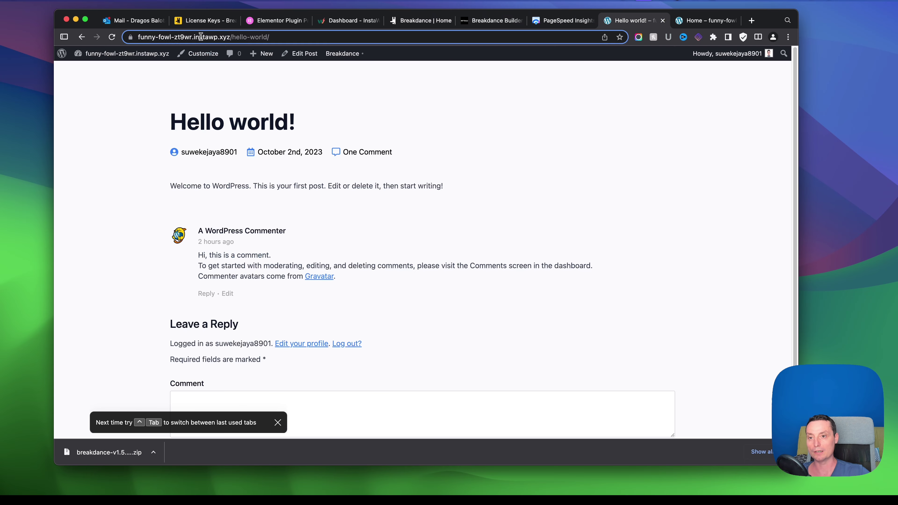
{"action": "type", "text": "wpdoze.com"}
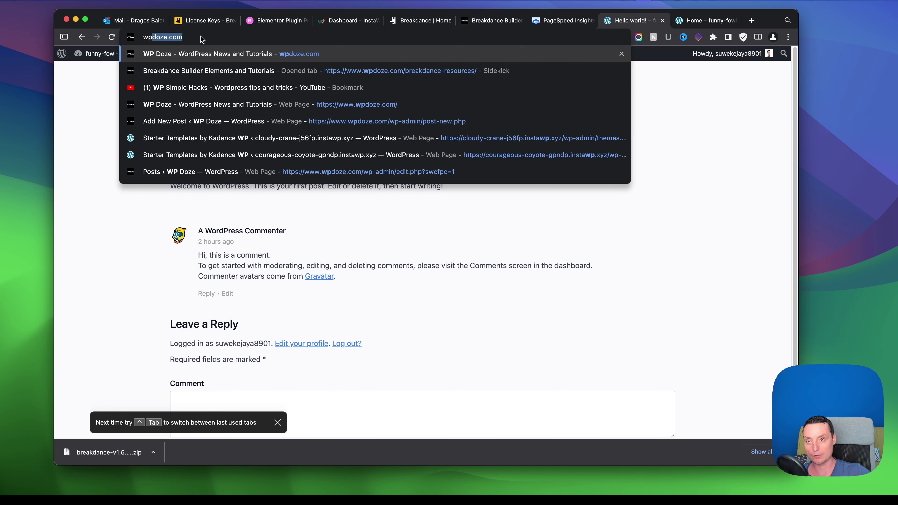
{"action": "type", "text": "/wp"}
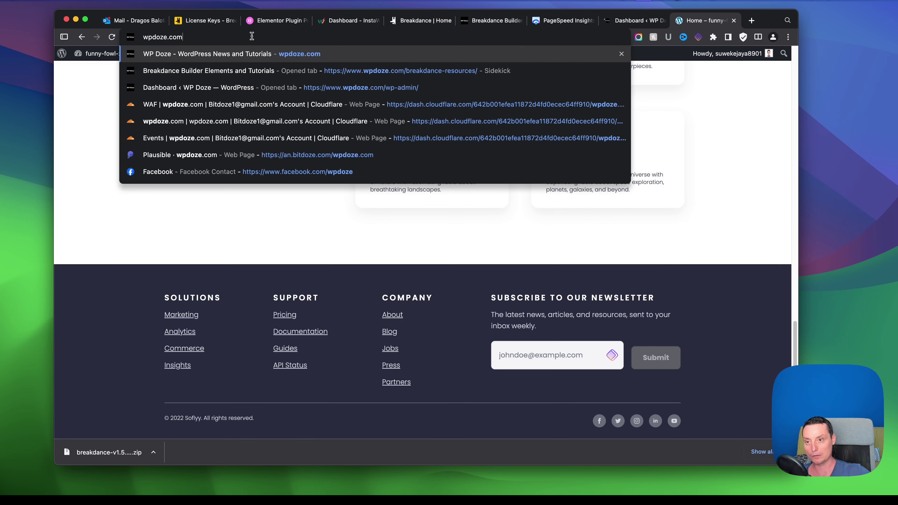
{"action": "key", "text": "Return"}
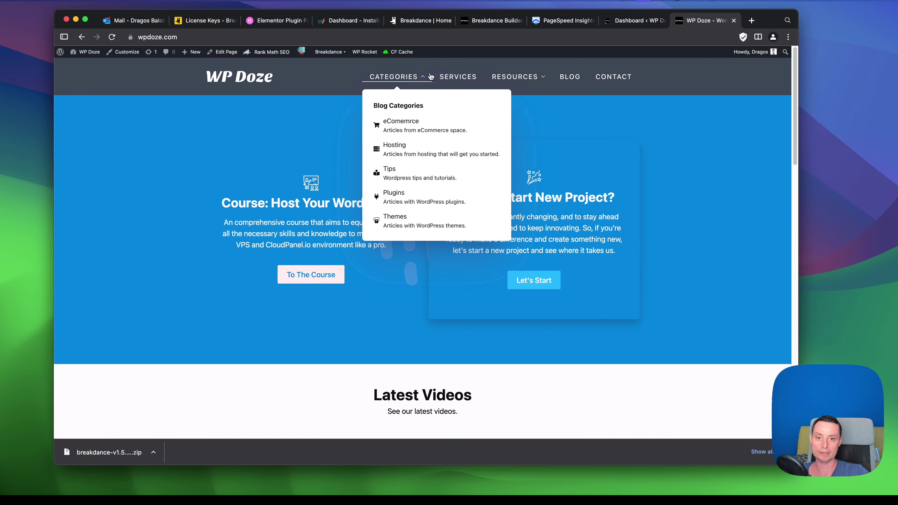
Browse the Categories and Resources menus and scroll through the home page sections.
{"action": "mouse_move", "coordinate": [385, 81]}
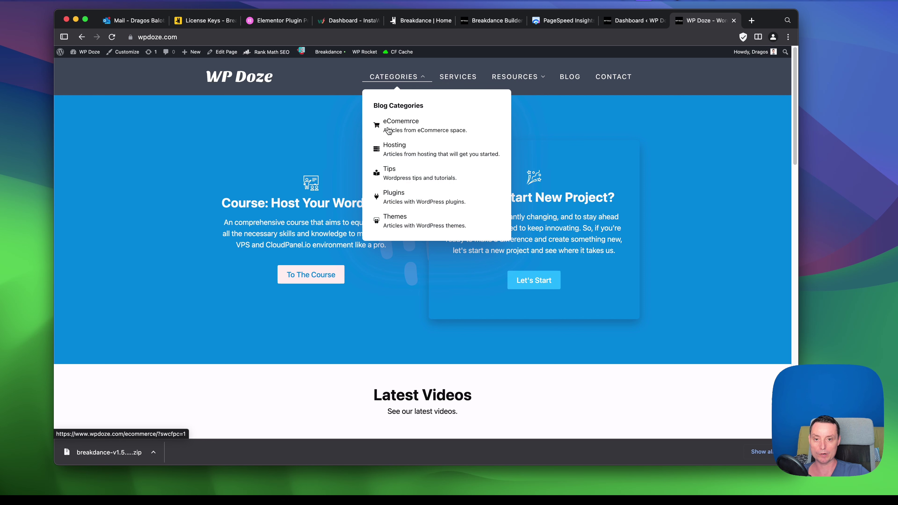
{"action": "mouse_move", "coordinate": [525, 76]}
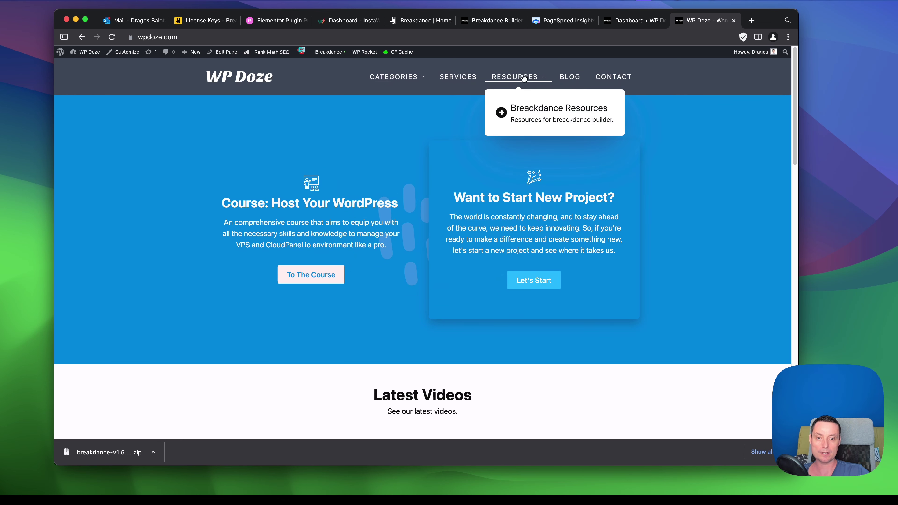
{"action": "scroll", "coordinate": [448, 126], "scroll_direction": "down", "scroll_amount": 5}
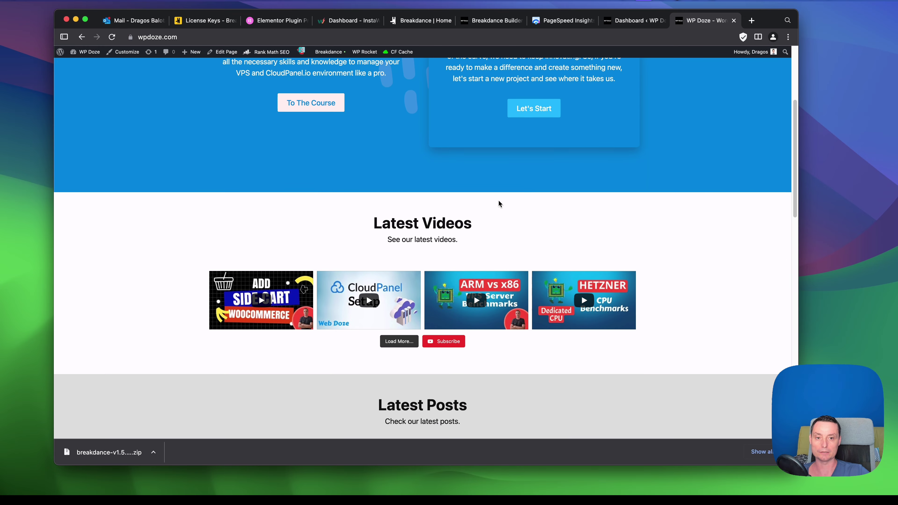
{"action": "scroll", "coordinate": [499, 204], "scroll_direction": "up", "scroll_amount": 5}
{"action": "scroll", "coordinate": [386, 198], "scroll_direction": "down", "scroll_amount": 19}
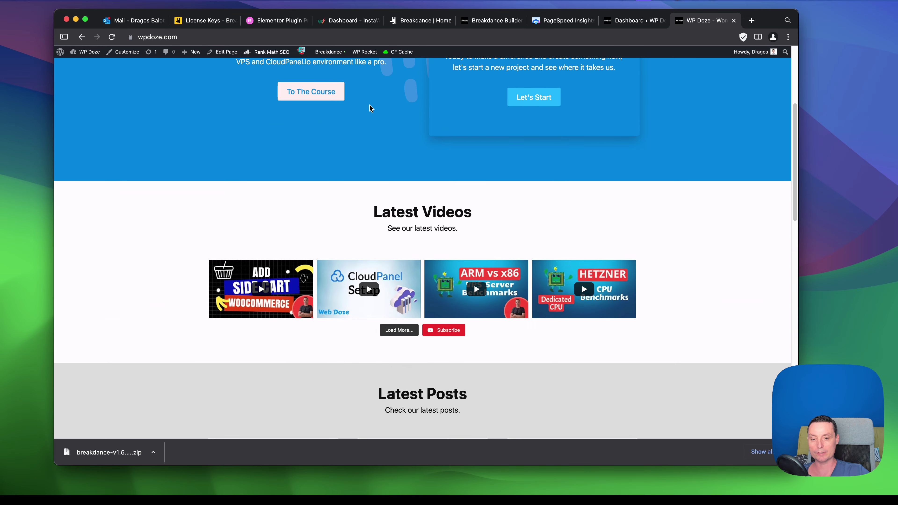
{"action": "scroll", "coordinate": [370, 112], "scroll_direction": "down", "scroll_amount": 3}
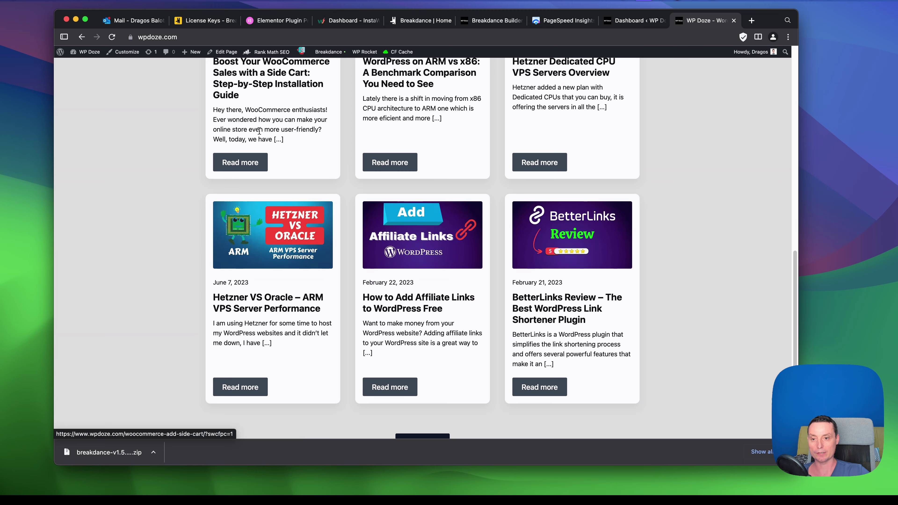
{"action": "scroll", "coordinate": [333, 161], "scroll_direction": "up", "scroll_amount": 4}
{"action": "scroll", "coordinate": [332, 166], "scroll_direction": "down", "scroll_amount": 10}
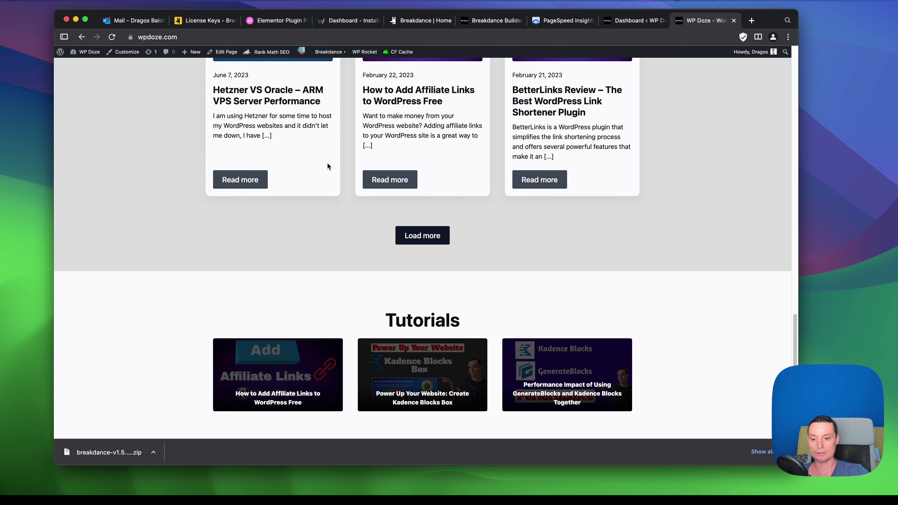
{"action": "scroll", "coordinate": [369, 325], "scroll_direction": "up", "scroll_amount": 20}
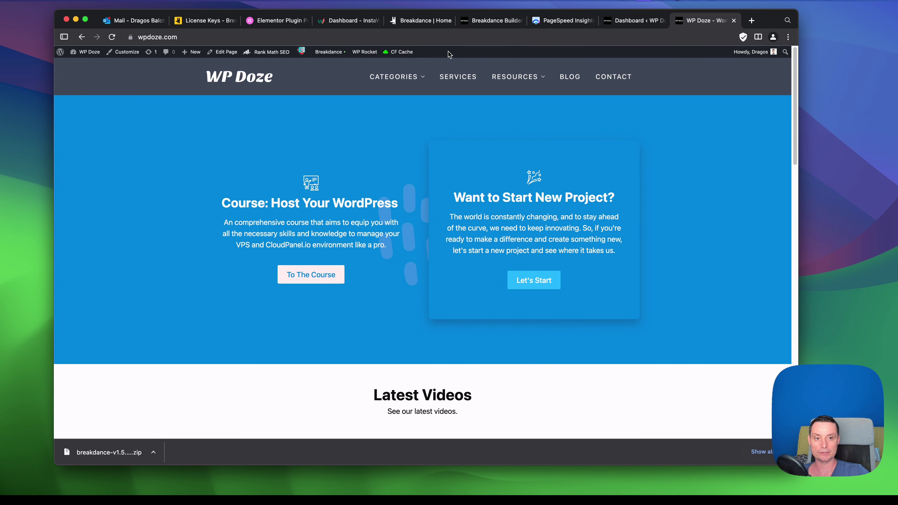
Open the site's Blog page and browse its posts.
{"action": "left_click", "coordinate": [575, 80]}
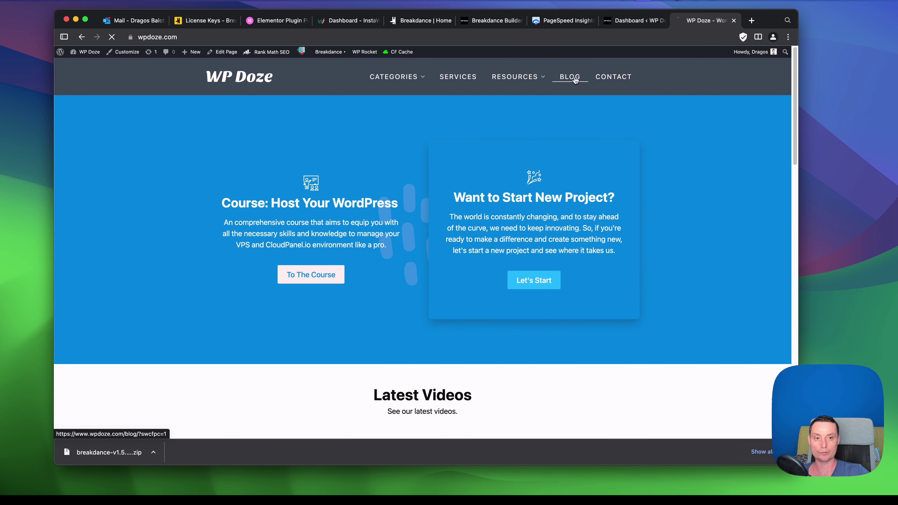
{"action": "scroll", "coordinate": [567, 149], "scroll_direction": "down", "scroll_amount": 2}
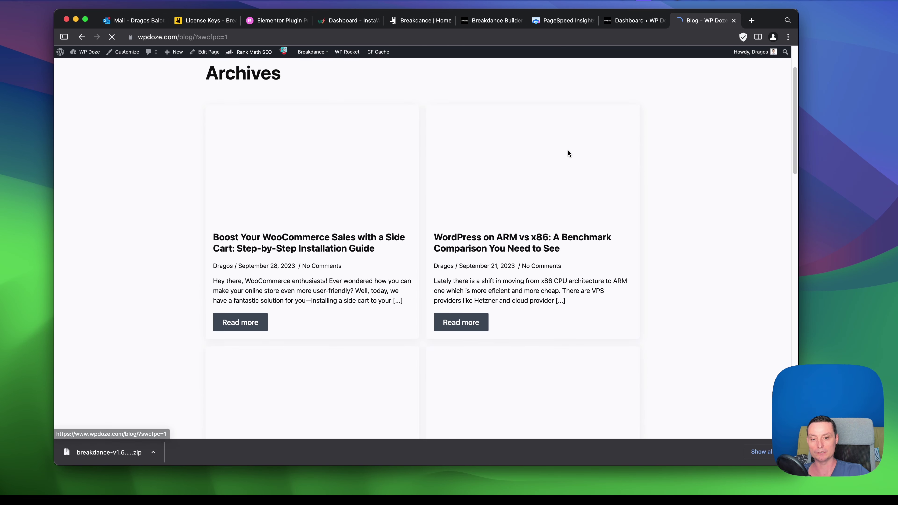
{"action": "scroll", "coordinate": [569, 154], "scroll_direction": "down", "scroll_amount": 5}
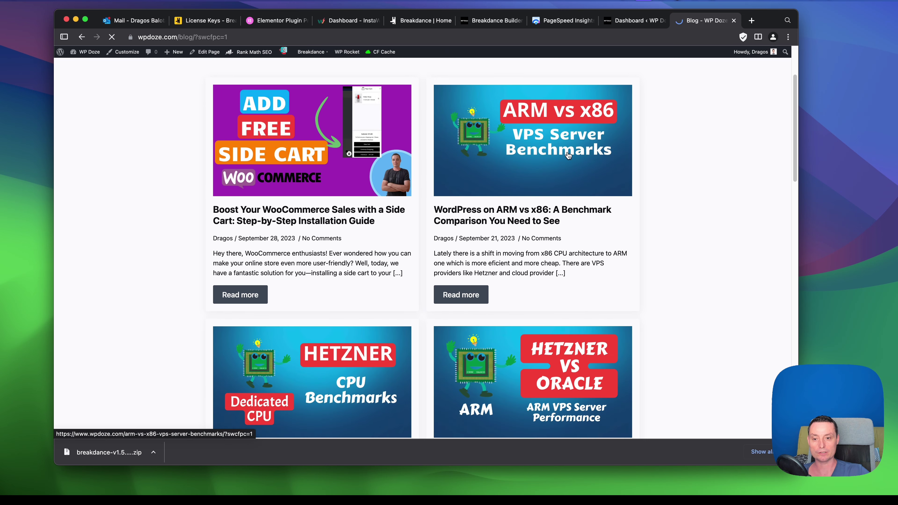
{"action": "scroll", "coordinate": [567, 151], "scroll_direction": "up", "scroll_amount": 5}
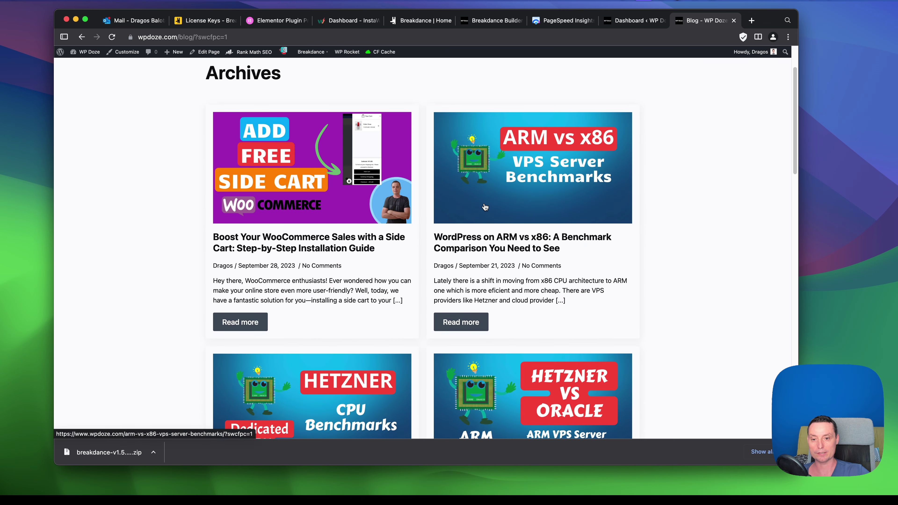
Read the WooCommerce side-cart article, then switch to the Dashboard ‹ WP Doze tab.
{"action": "left_click", "coordinate": [346, 251]}
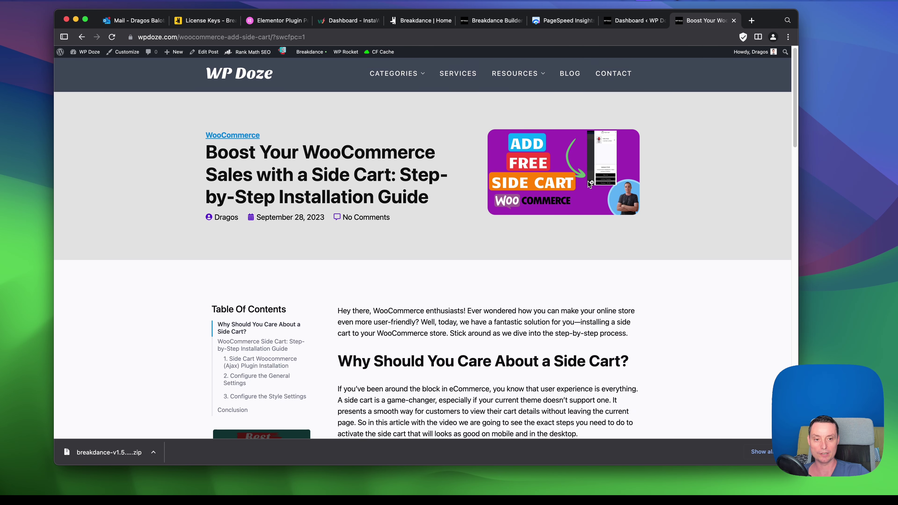
{"action": "scroll", "coordinate": [195, 202], "scroll_direction": "down", "scroll_amount": 3}
{"action": "scroll", "coordinate": [268, 230], "scroll_direction": "down", "scroll_amount": 2}
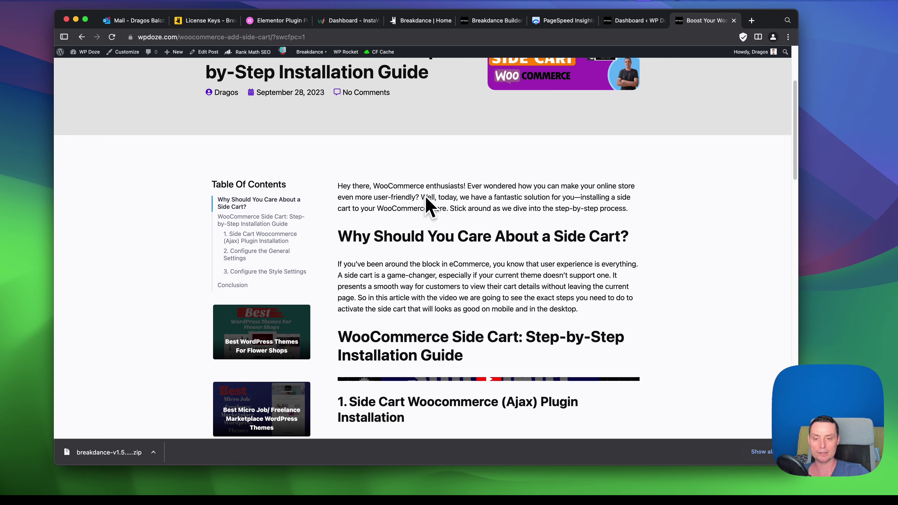
{"action": "scroll", "coordinate": [263, 198], "scroll_direction": "down", "scroll_amount": 6}
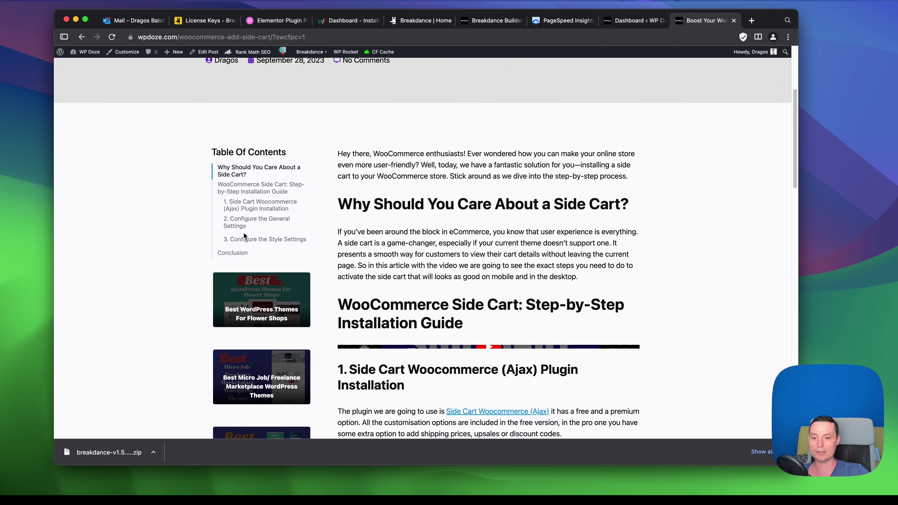
{"action": "scroll", "coordinate": [263, 198], "scroll_direction": "down", "scroll_amount": 10}
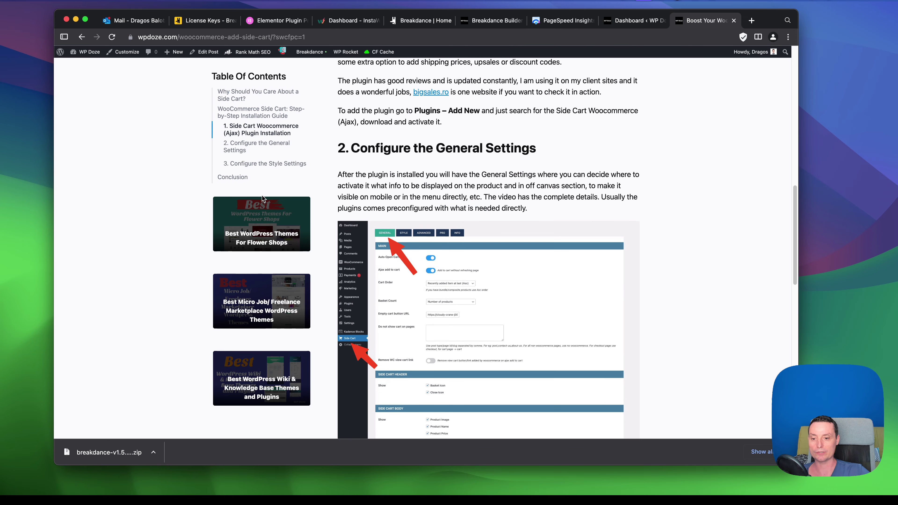
{"action": "scroll", "coordinate": [277, 226], "scroll_direction": "down", "scroll_amount": 20}
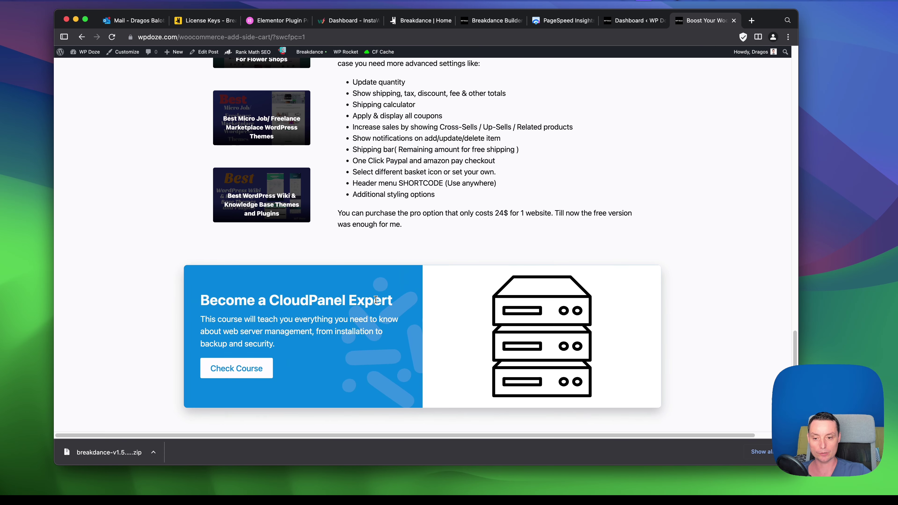
{"action": "scroll", "coordinate": [376, 299], "scroll_direction": "up", "scroll_amount": 7}
{"action": "scroll", "coordinate": [376, 300], "scroll_direction": "up", "scroll_amount": 9}
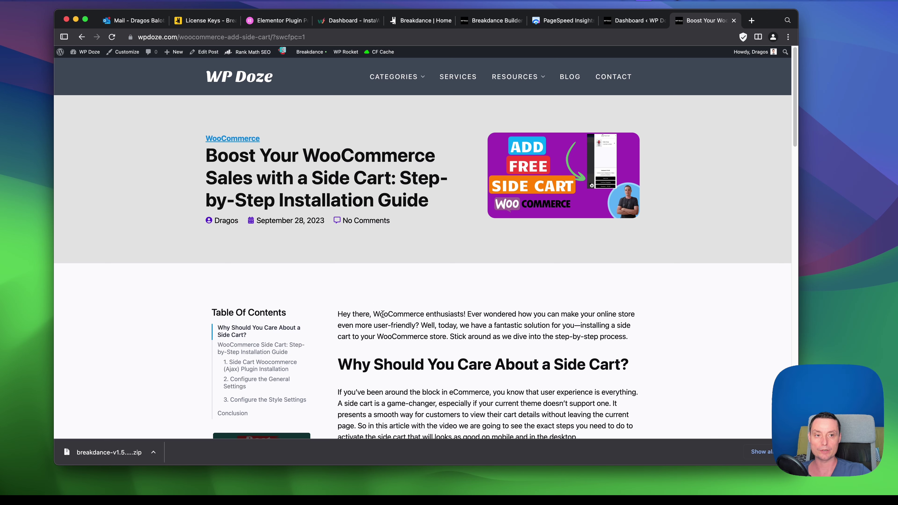
{"action": "left_click", "coordinate": [626, 22]}
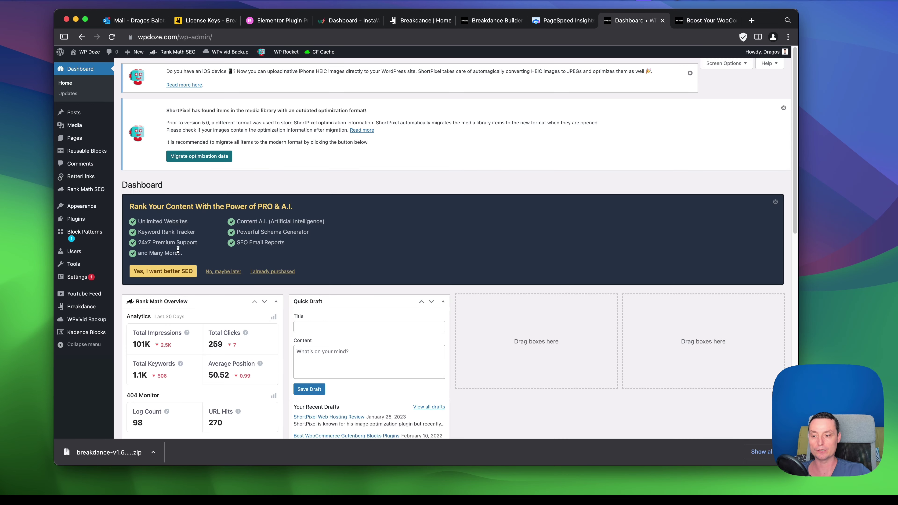
From Breakdance > Headers, open Site Header with Edit in Breakdance.
{"action": "mouse_move", "coordinate": [85, 307]}
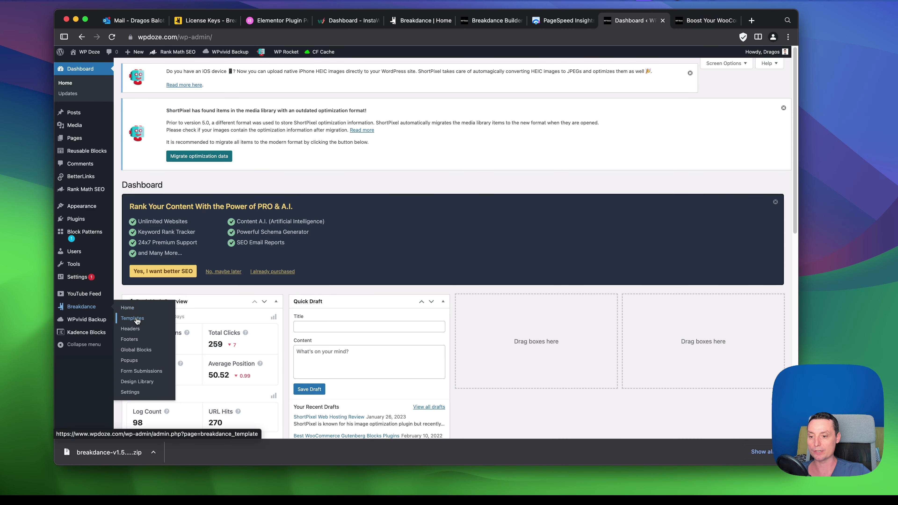
{"action": "left_click", "coordinate": [135, 329]}
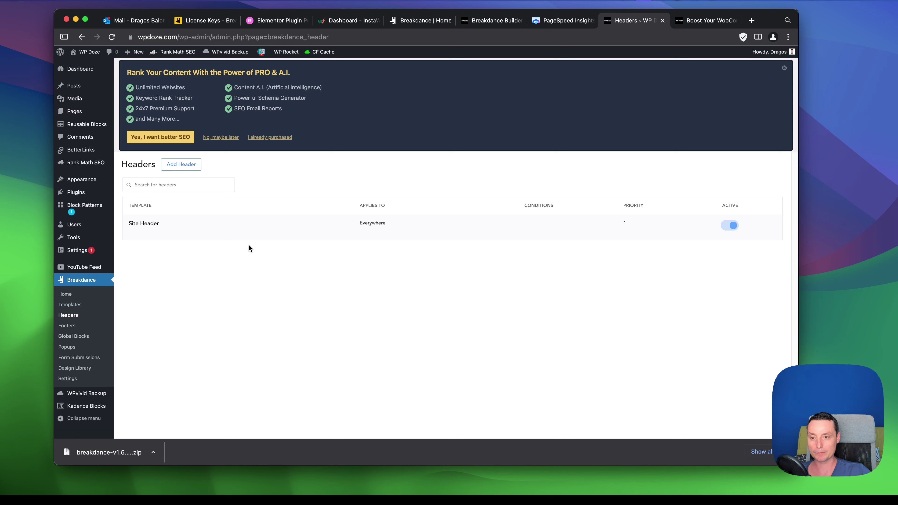
{"action": "mouse_move", "coordinate": [143, 233]}
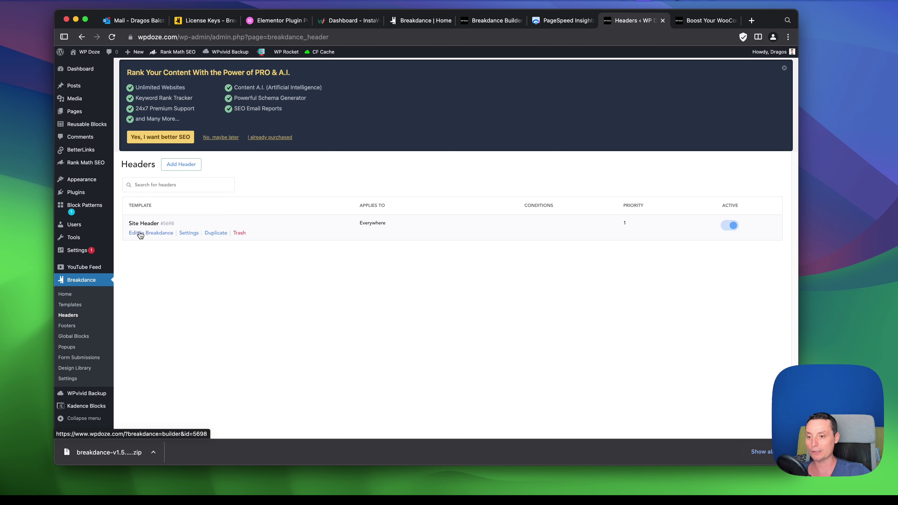
{"action": "left_click", "coordinate": [141, 233]}
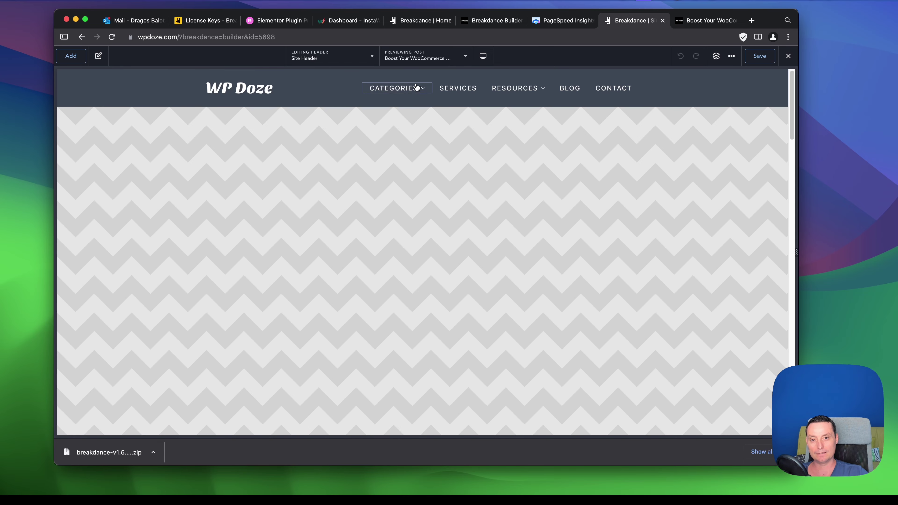
Select the Categories Menu Dropdown via the Structure panel, briefly checking the Services link.
{"action": "left_click", "coordinate": [415, 89]}
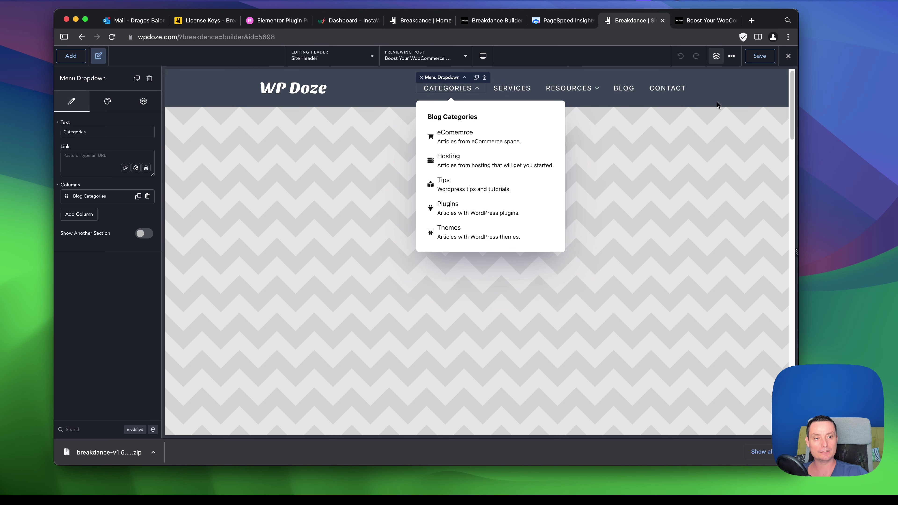
{"action": "left_click", "coordinate": [716, 56]}
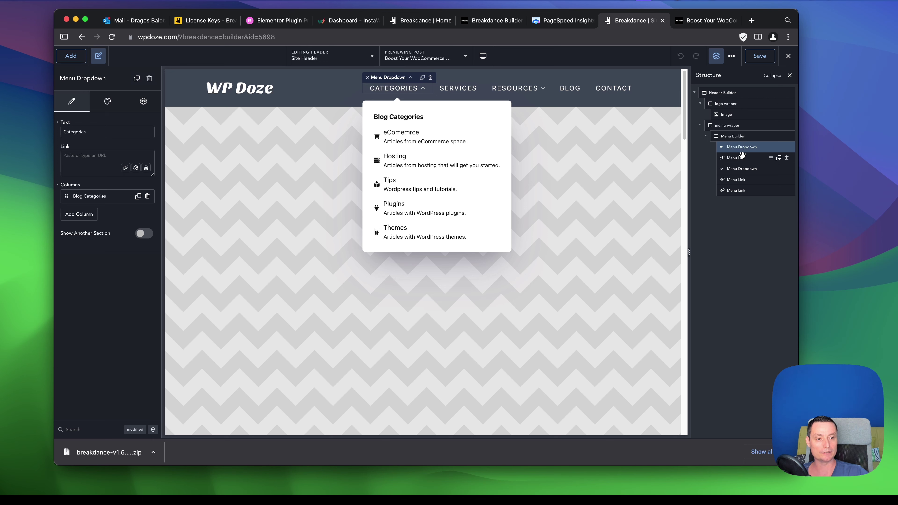
{"action": "left_click", "coordinate": [737, 160]}
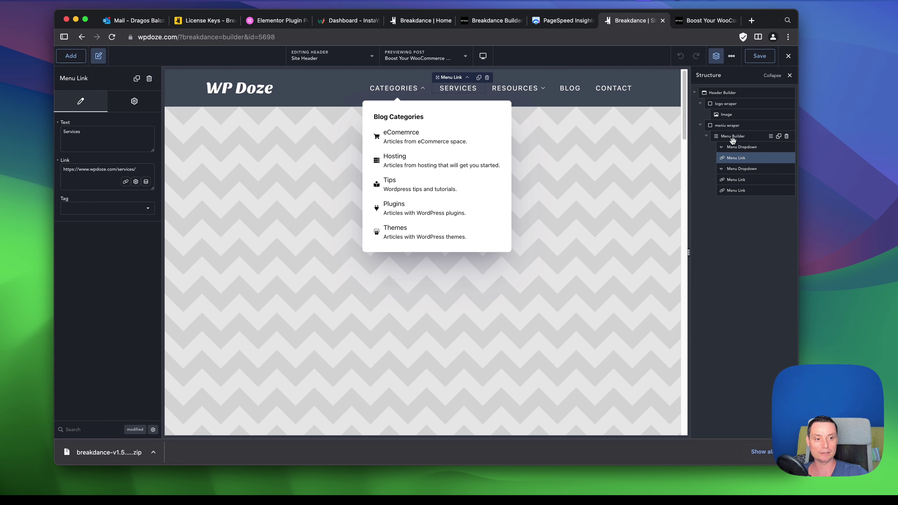
{"action": "left_click", "coordinate": [743, 148]}
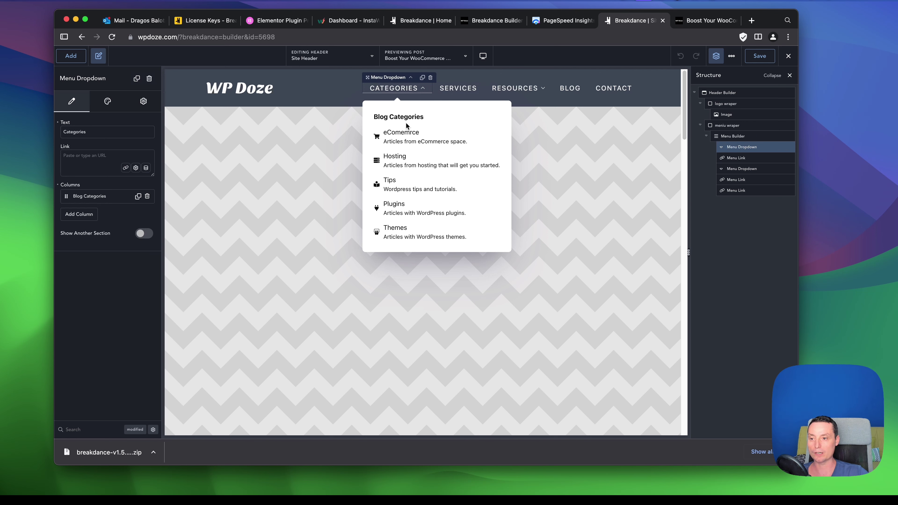
Expand the Blog Categories column and eComemrce link details, then return to the Headers list.
{"action": "left_click", "coordinate": [100, 199]}
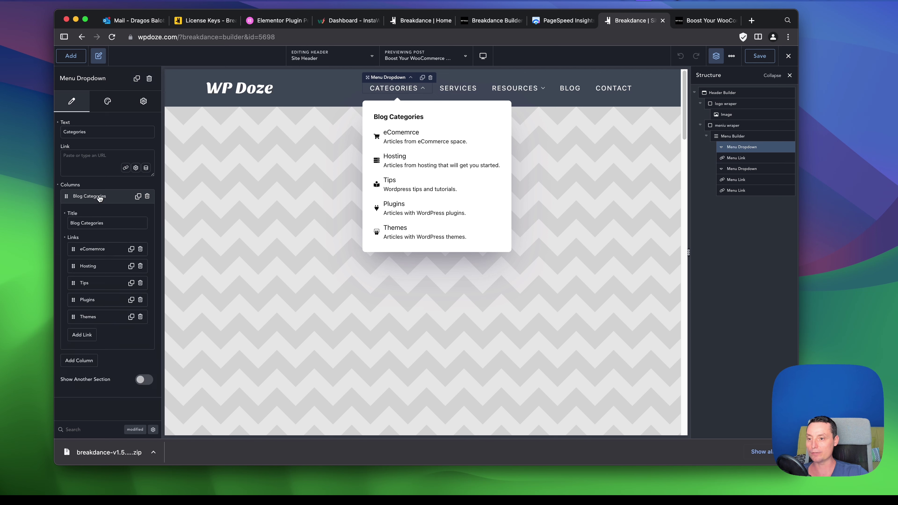
{"action": "left_click", "coordinate": [95, 251]}
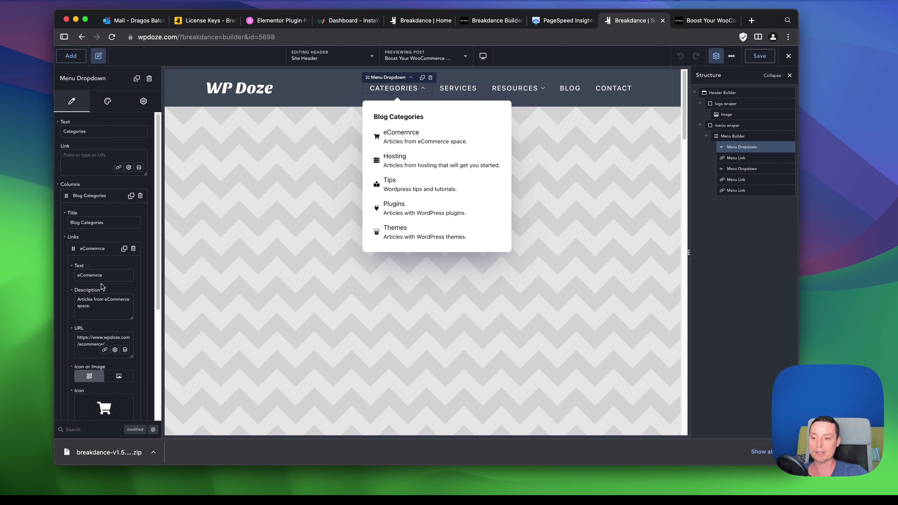
{"action": "scroll", "coordinate": [103, 364], "scroll_direction": "down", "scroll_amount": 3}
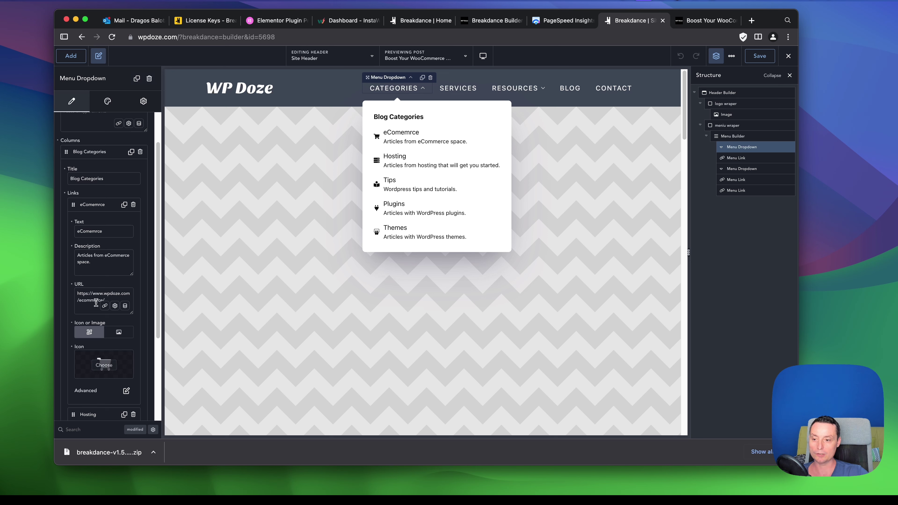
{"action": "scroll", "coordinate": [91, 301], "scroll_direction": "down", "scroll_amount": 3}
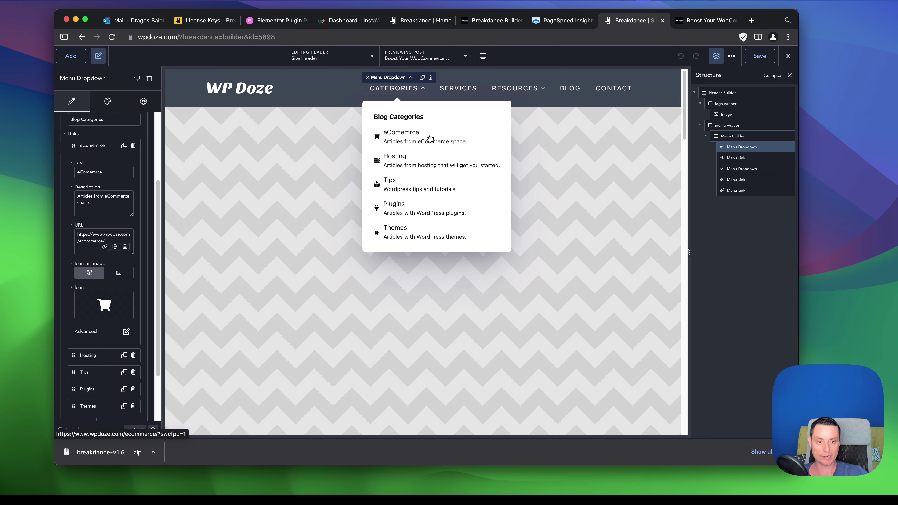
{"action": "scroll", "coordinate": [593, 145], "scroll_direction": "down", "scroll_amount": 2}
{"action": "scroll", "coordinate": [591, 152], "scroll_direction": "up", "scroll_amount": 2}
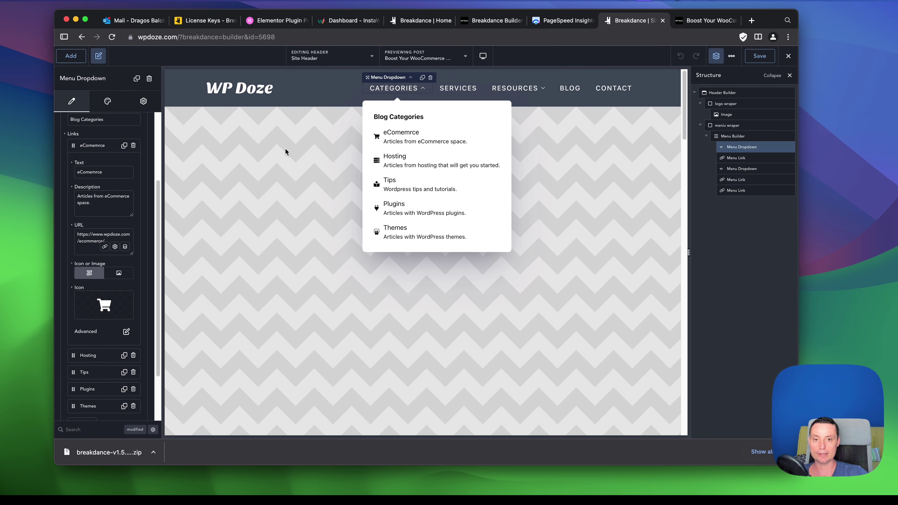
{"action": "left_click", "coordinate": [82, 38]}
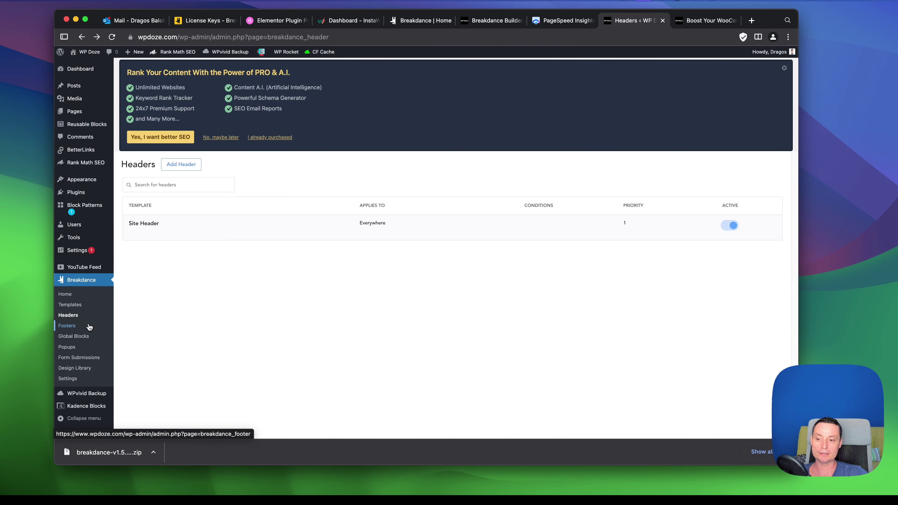
From Breakdance Templates, open the Single Post template with 'Edit in Breakdance'.
{"action": "left_click", "coordinate": [76, 305]}
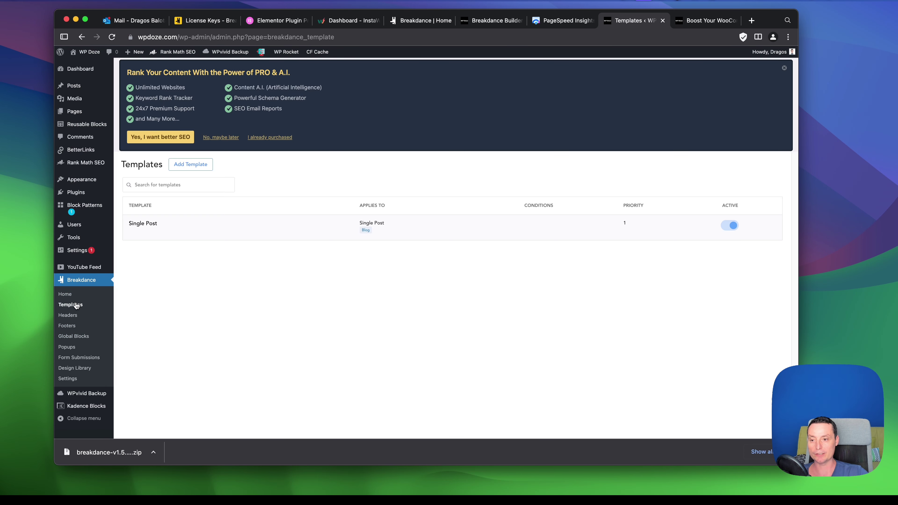
{"action": "mouse_move", "coordinate": [137, 234]}
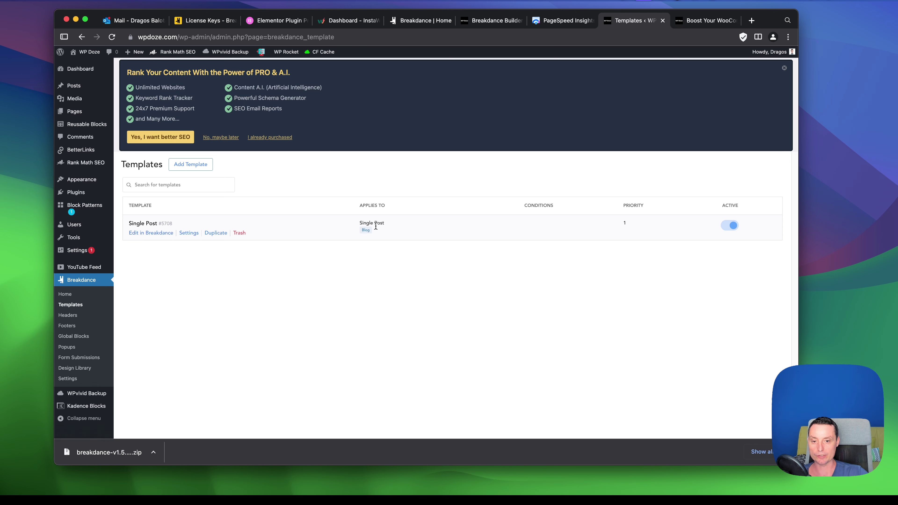
{"action": "left_click", "coordinate": [146, 234]}
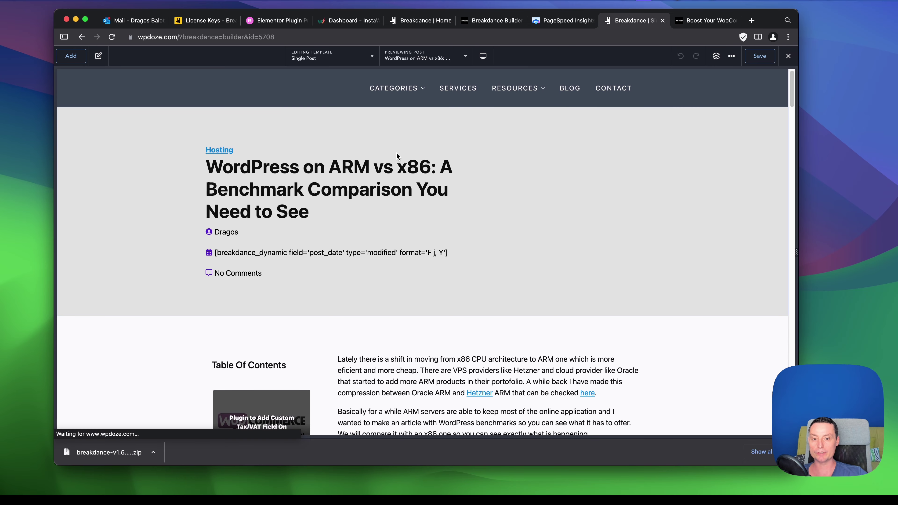
Show the element structure and switch the preview to the Hetzner Dedicated CPU VPS post.
{"action": "left_click", "coordinate": [716, 56]}
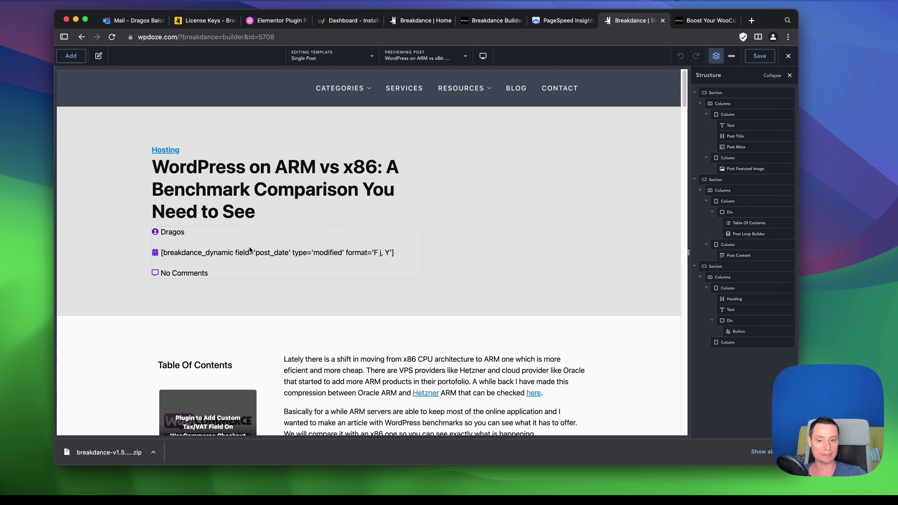
{"action": "left_click", "coordinate": [525, 204]}
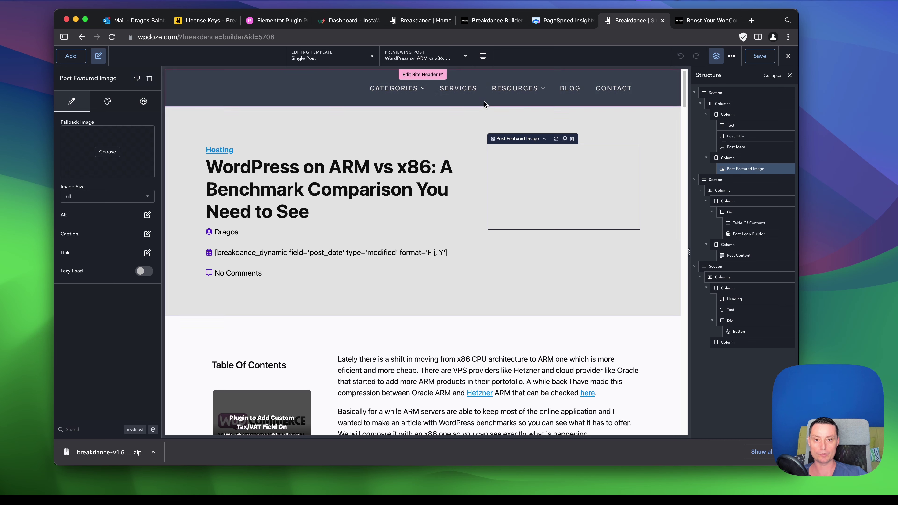
{"action": "left_click", "coordinate": [466, 57]}
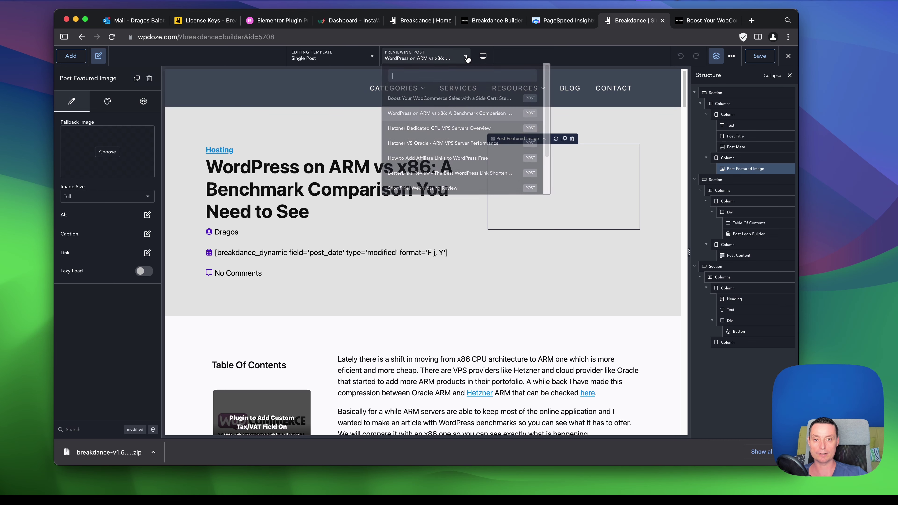
{"action": "left_click", "coordinate": [429, 128]}
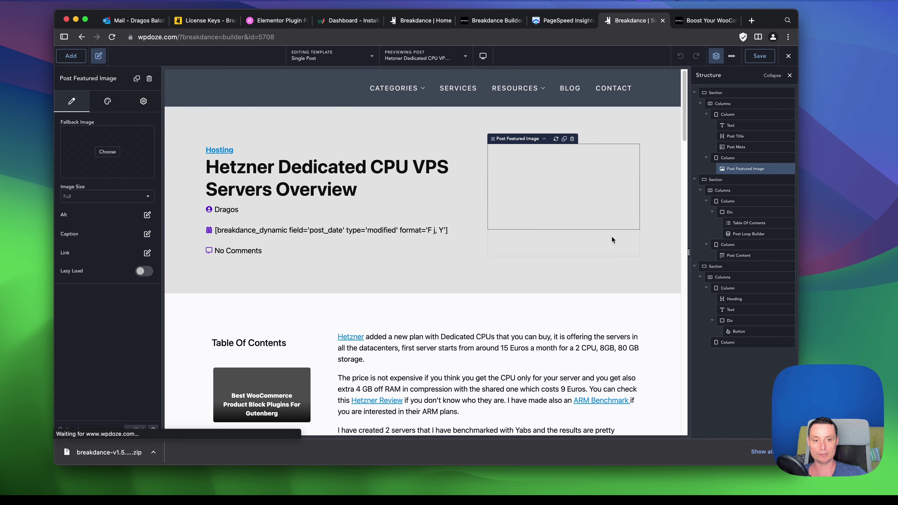
Inspect the first section and the table-of-contents/content columns, then return to the Templates page.
{"action": "scroll", "coordinate": [507, 128], "scroll_direction": "down", "scroll_amount": 1}
{"action": "scroll", "coordinate": [551, 245], "scroll_direction": "down", "scroll_amount": 2}
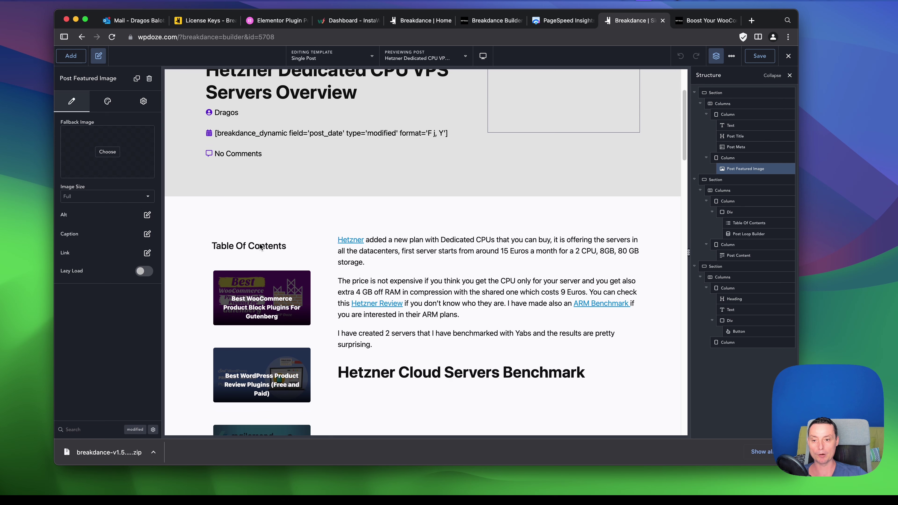
{"action": "left_click", "coordinate": [651, 195]}
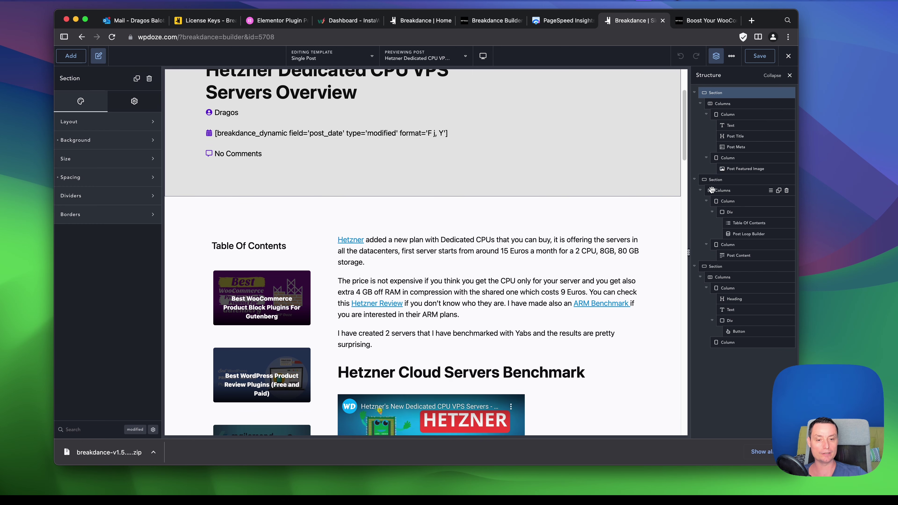
{"action": "scroll", "coordinate": [565, 280], "scroll_direction": "up", "scroll_amount": 3}
{"action": "scroll", "coordinate": [565, 280], "scroll_direction": "down", "scroll_amount": 3}
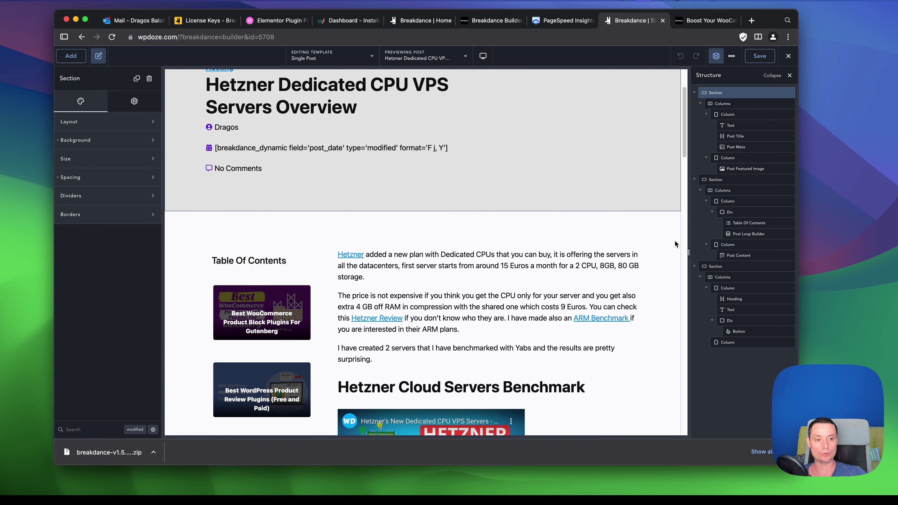
{"action": "left_click", "coordinate": [730, 191]}
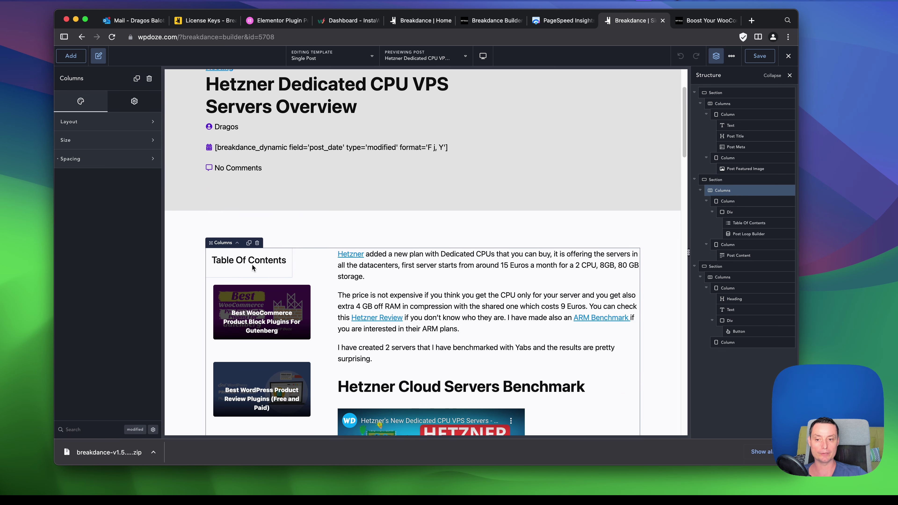
{"action": "scroll", "coordinate": [253, 262], "scroll_direction": "down", "scroll_amount": 3}
{"action": "scroll", "coordinate": [257, 262], "scroll_direction": "down", "scroll_amount": 6}
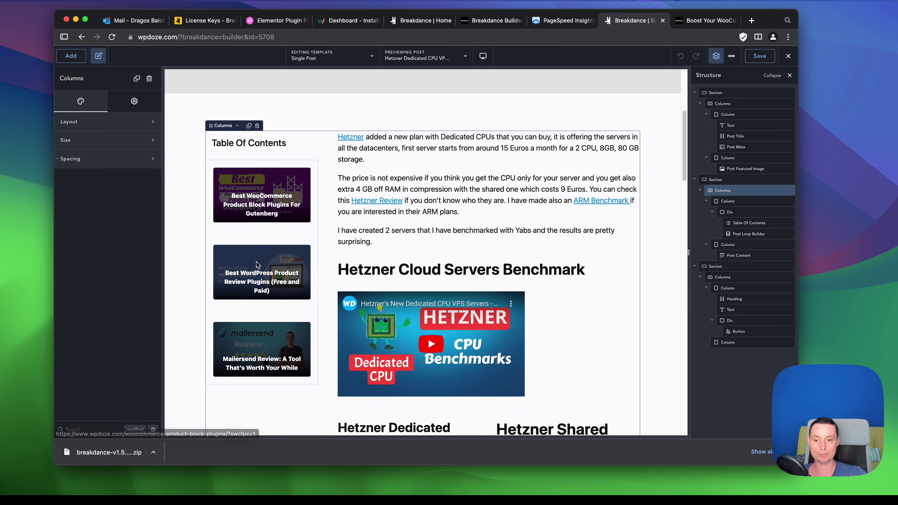
{"action": "scroll", "coordinate": [430, 173], "scroll_direction": "down", "scroll_amount": 20}
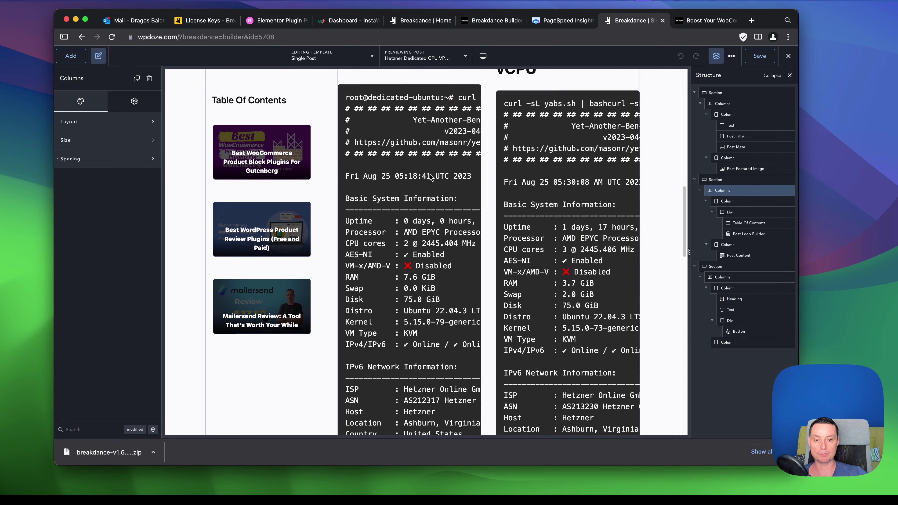
{"action": "scroll", "coordinate": [428, 177], "scroll_direction": "down", "scroll_amount": 1}
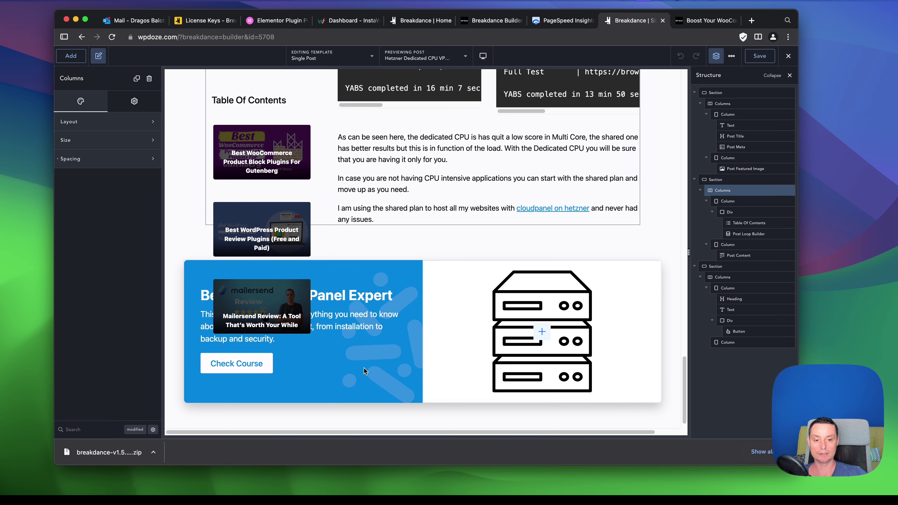
{"action": "scroll", "coordinate": [364, 368], "scroll_direction": "up", "scroll_amount": 12}
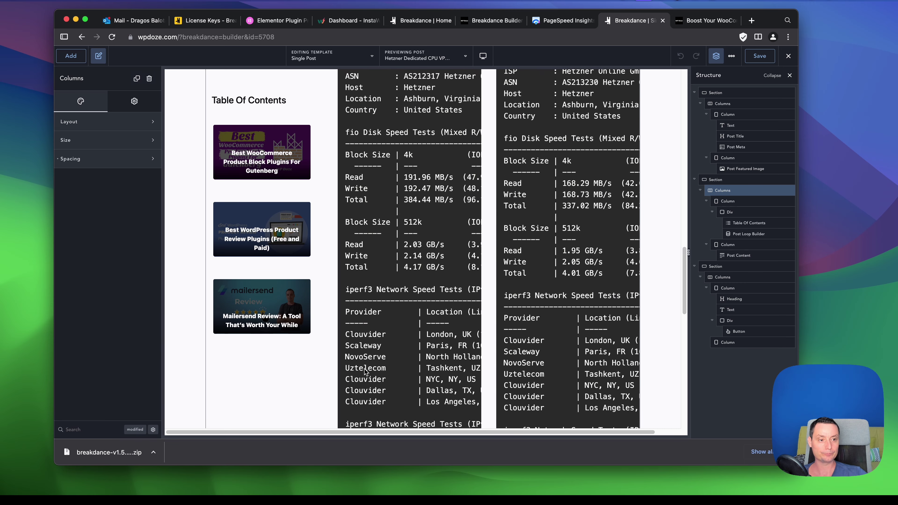
{"action": "scroll", "coordinate": [364, 370], "scroll_direction": "up", "scroll_amount": 15}
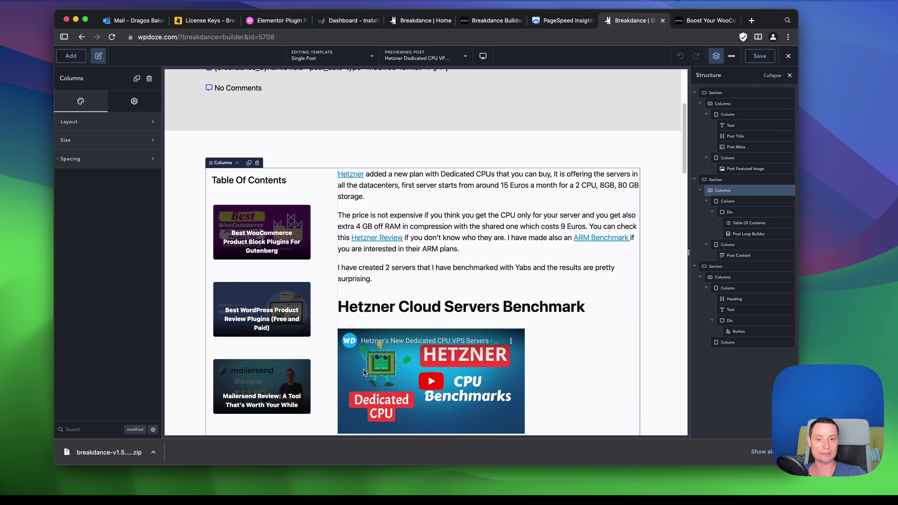
{"action": "scroll", "coordinate": [365, 371], "scroll_direction": "up", "scroll_amount": 10}
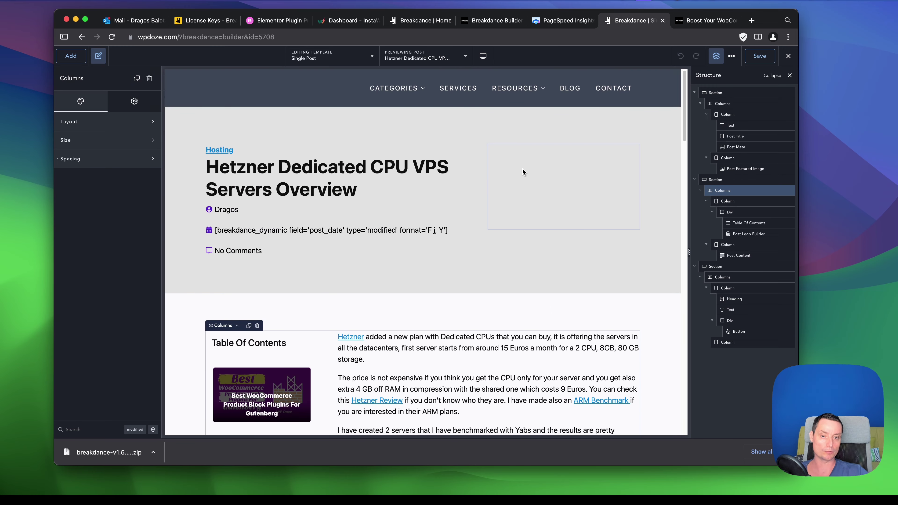
{"action": "left_click", "coordinate": [82, 37]}
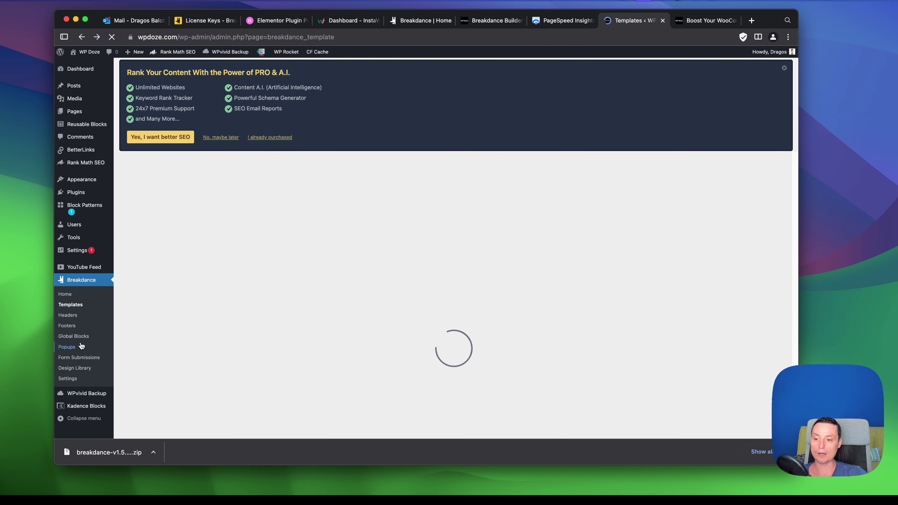
From Breakdance Global Blocks, open Post Image with Title in the Breakdance editor.
{"action": "left_click", "coordinate": [82, 338]}
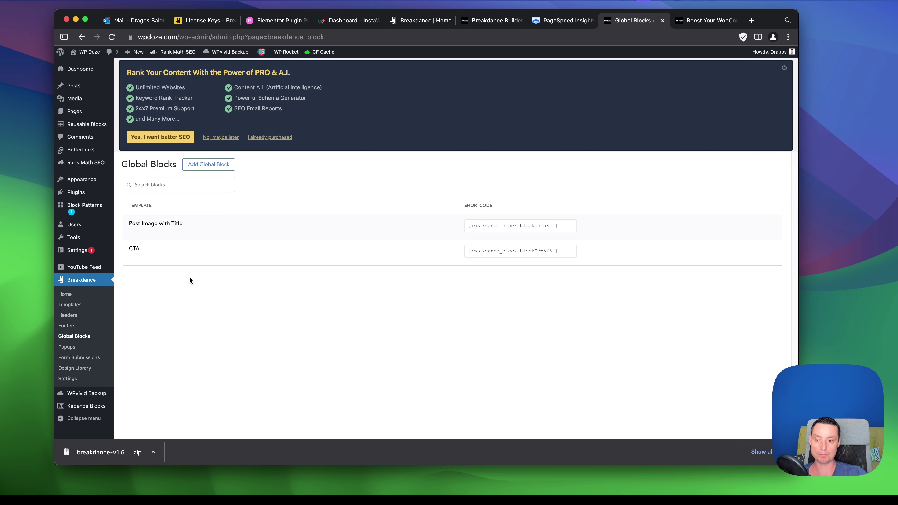
{"action": "mouse_move", "coordinate": [151, 236]}
{"action": "mouse_move", "coordinate": [135, 260]}
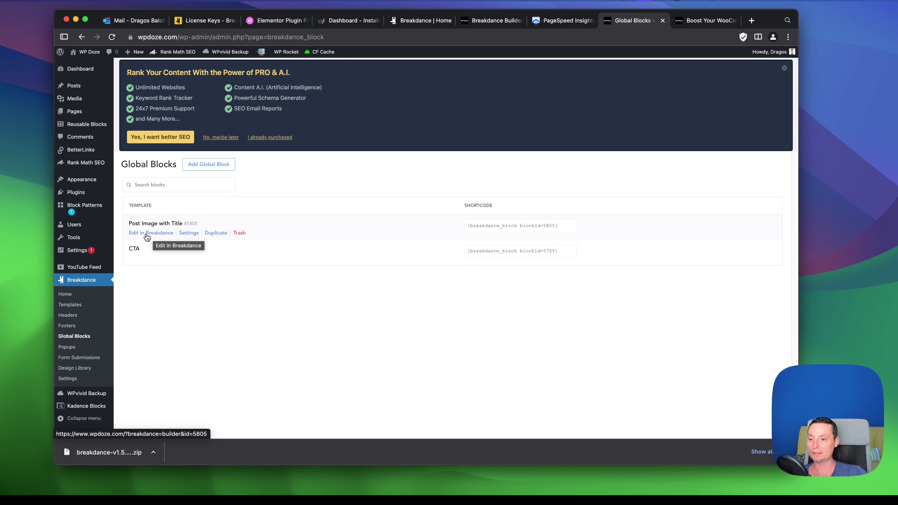
{"action": "left_click", "coordinate": [146, 236]}
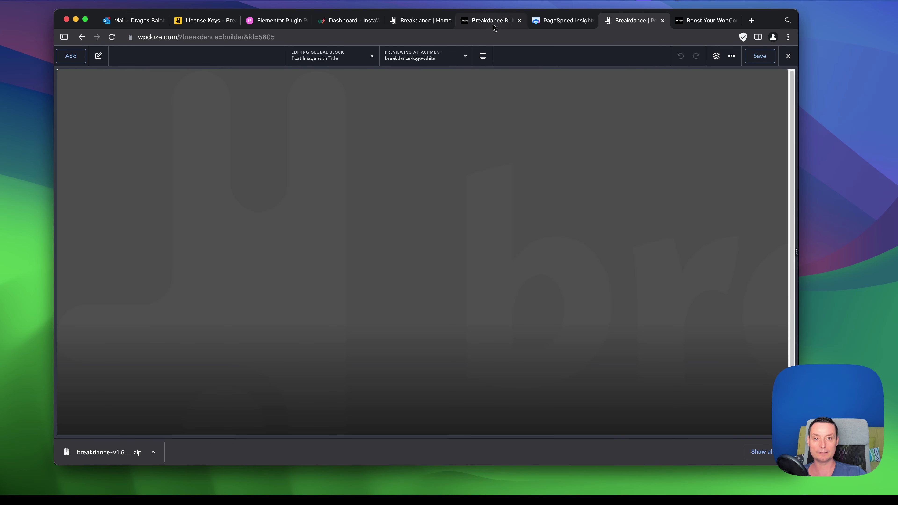
Look through the Breakdance resources page, WooCommerce side cart post and WP Doze home page.
{"action": "left_click", "coordinate": [493, 24]}
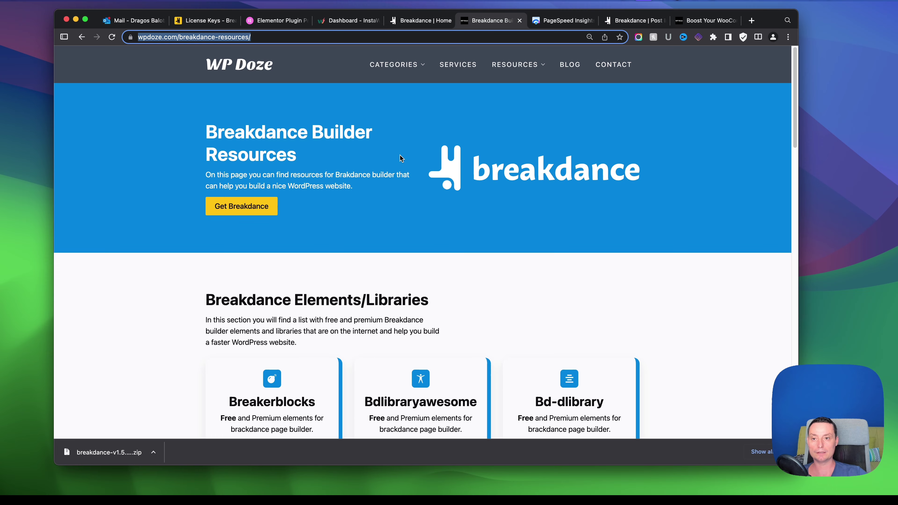
{"action": "scroll", "coordinate": [400, 155], "scroll_direction": "down", "scroll_amount": 1}
{"action": "left_click", "coordinate": [707, 20]}
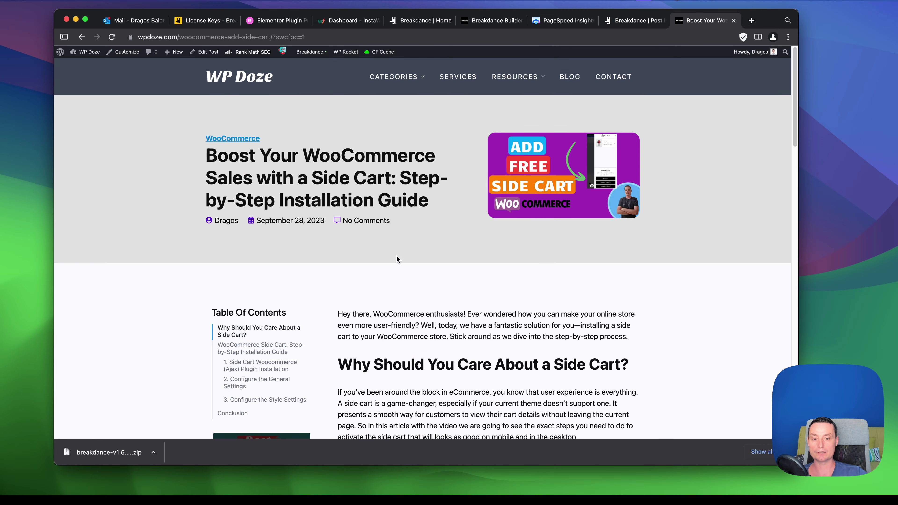
{"action": "scroll", "coordinate": [397, 260], "scroll_direction": "down", "scroll_amount": 15}
{"action": "left_click", "coordinate": [297, 280]}
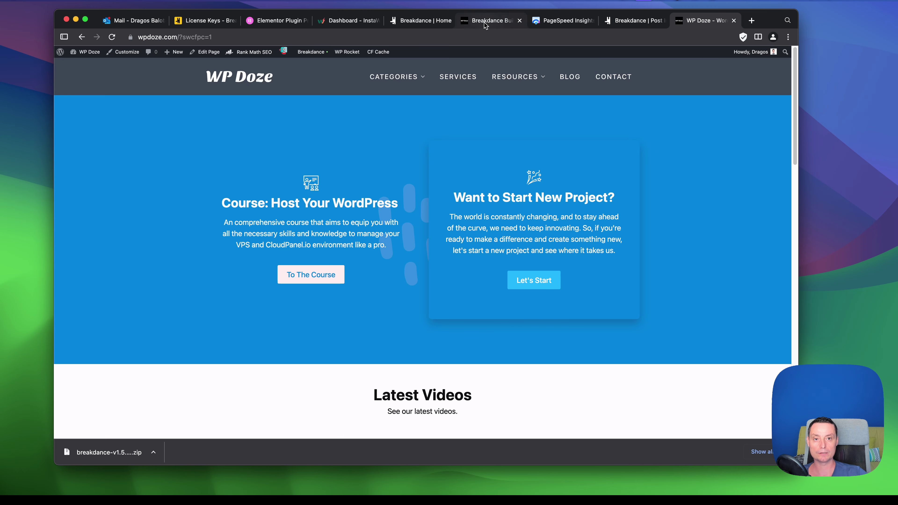
{"action": "left_click", "coordinate": [485, 22]}
Return to the global block editor and scroll through its breakdance-logo-white image preview.
{"action": "left_click", "coordinate": [625, 22]}
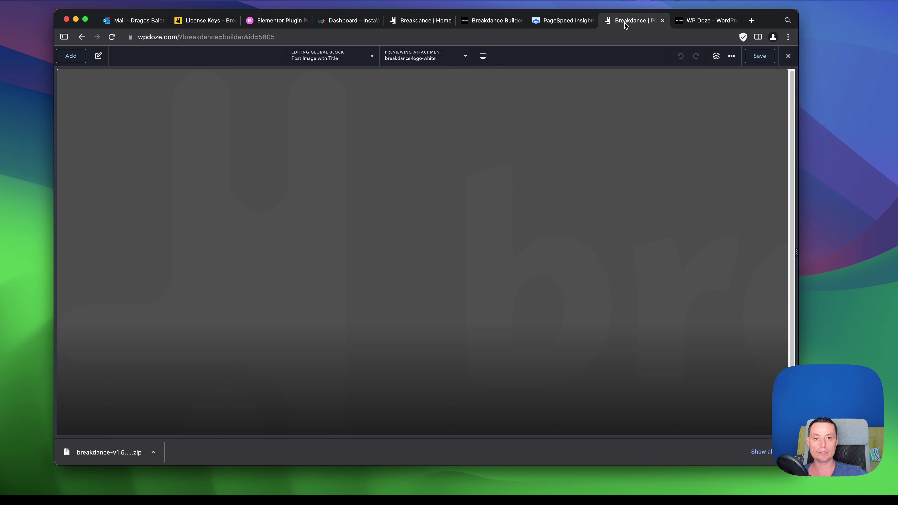
{"action": "scroll", "coordinate": [463, 223], "scroll_direction": "down", "scroll_amount": 2}
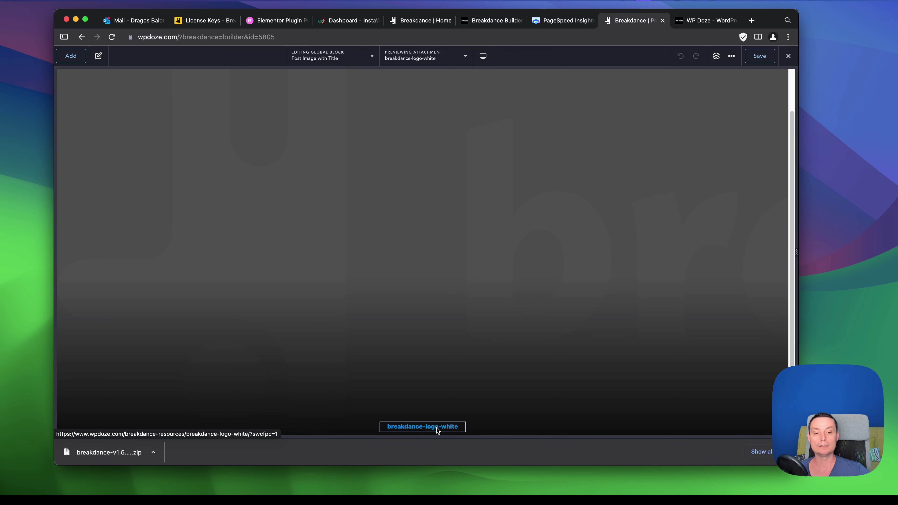
{"action": "scroll", "coordinate": [493, 292], "scroll_direction": "up", "scroll_amount": 2}
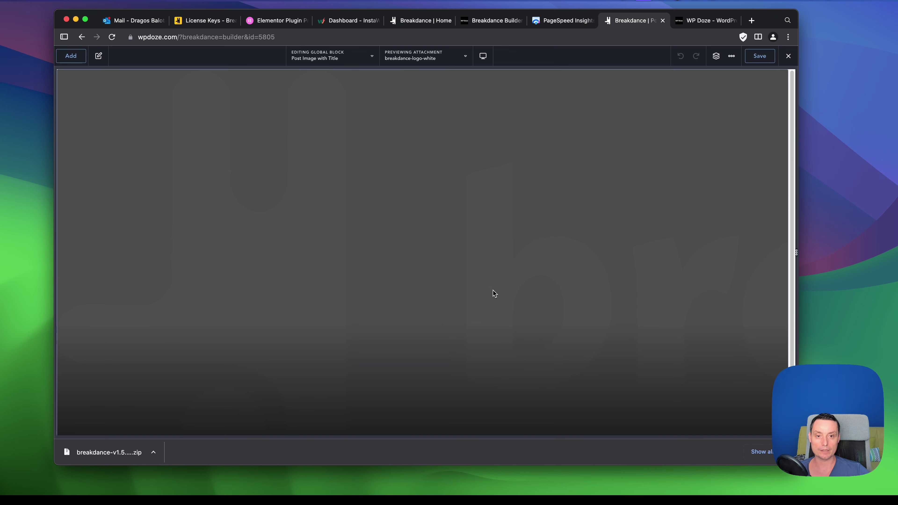
{"action": "scroll", "coordinate": [492, 293], "scroll_direction": "down", "scroll_amount": 2}
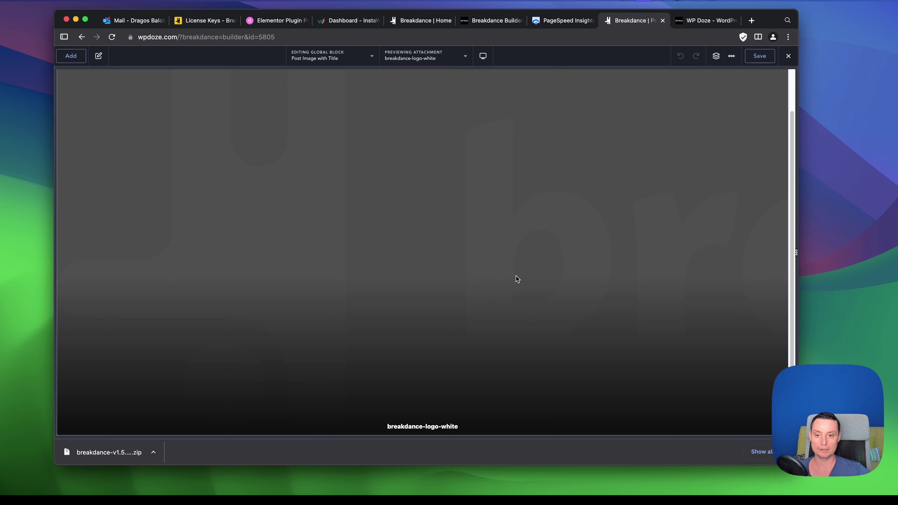
{"action": "scroll", "coordinate": [505, 273], "scroll_direction": "up", "scroll_amount": 2}
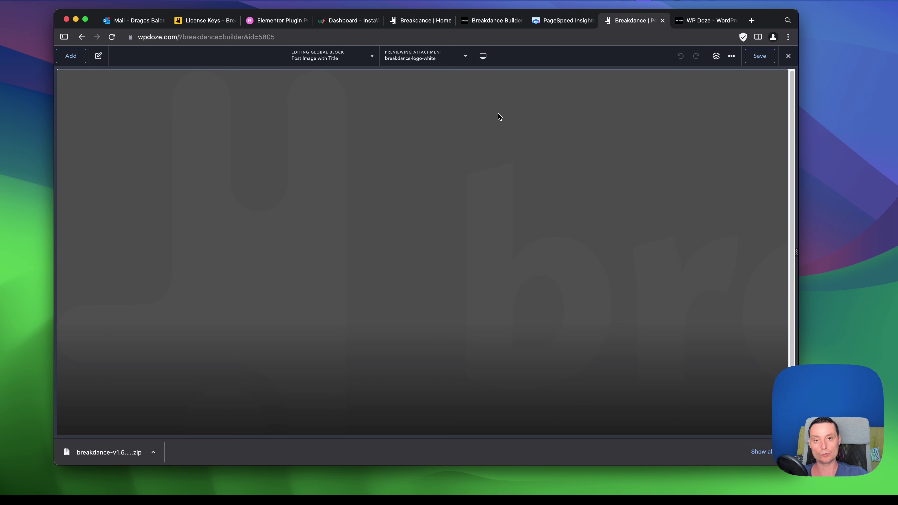
{"action": "left_click", "coordinate": [495, 21]}
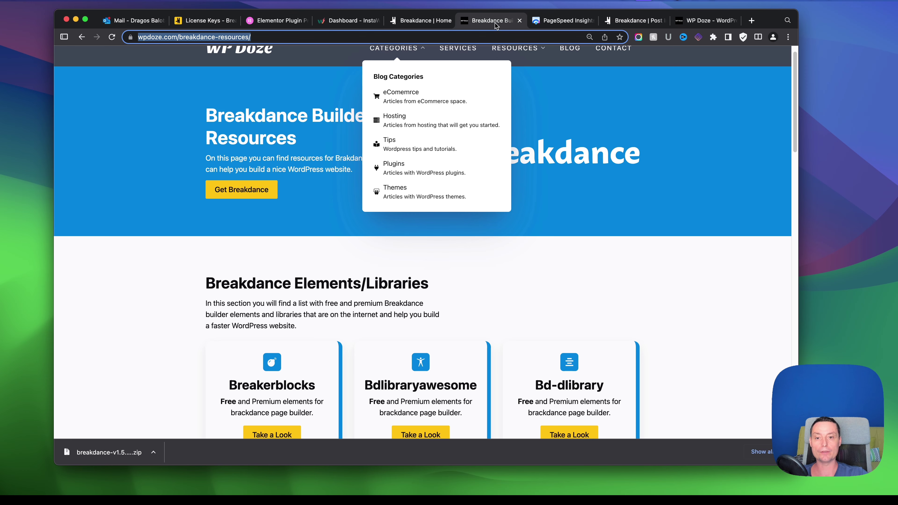
{"action": "left_click", "coordinate": [685, 244]}
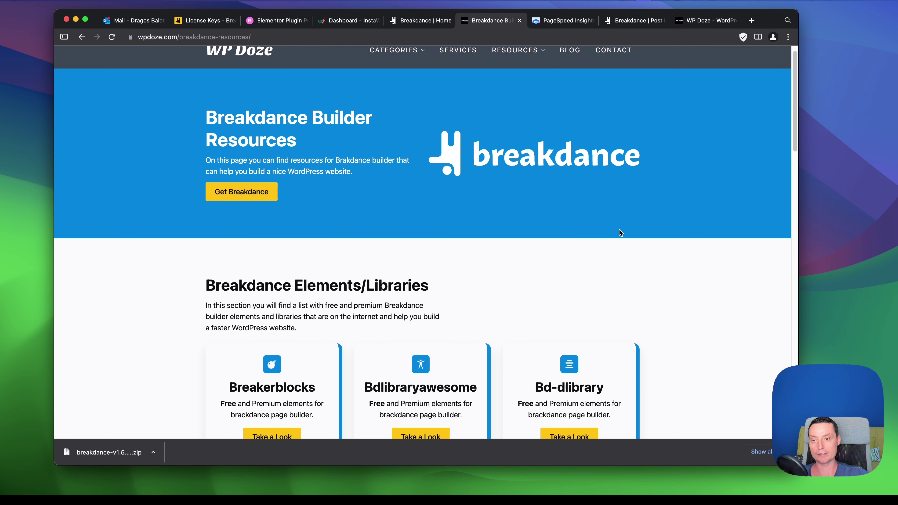
{"action": "scroll", "coordinate": [608, 226], "scroll_direction": "up", "scroll_amount": 1}
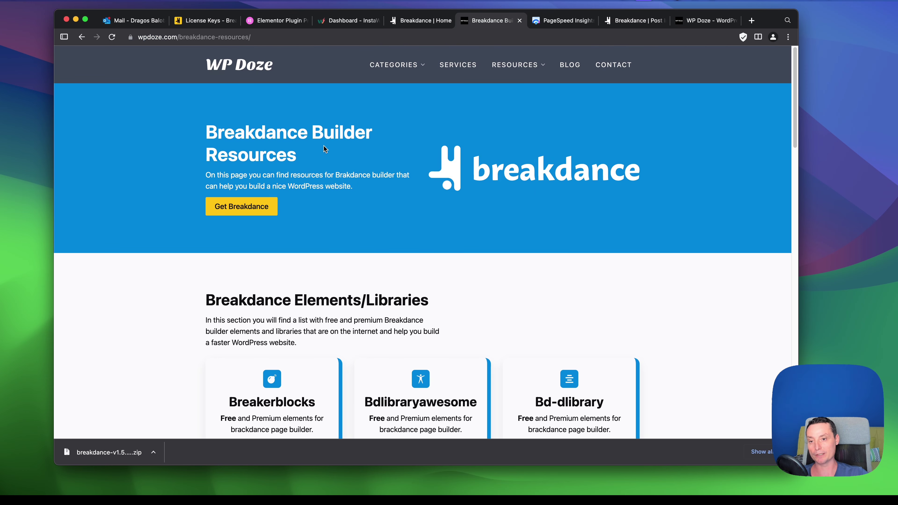
{"action": "scroll", "coordinate": [304, 144], "scroll_direction": "down", "scroll_amount": 5}
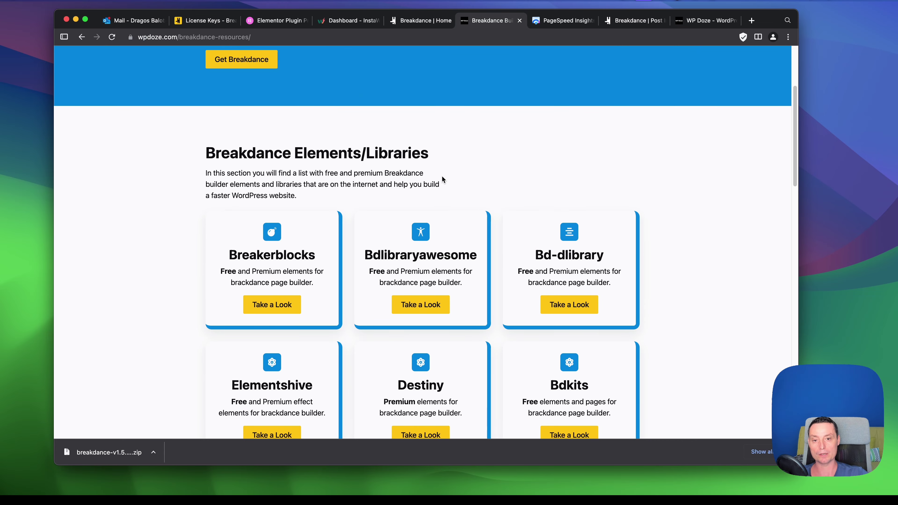
{"action": "scroll", "coordinate": [492, 193], "scroll_direction": "up", "scroll_amount": 3}
{"action": "scroll", "coordinate": [481, 191], "scroll_direction": "up", "scroll_amount": 2}
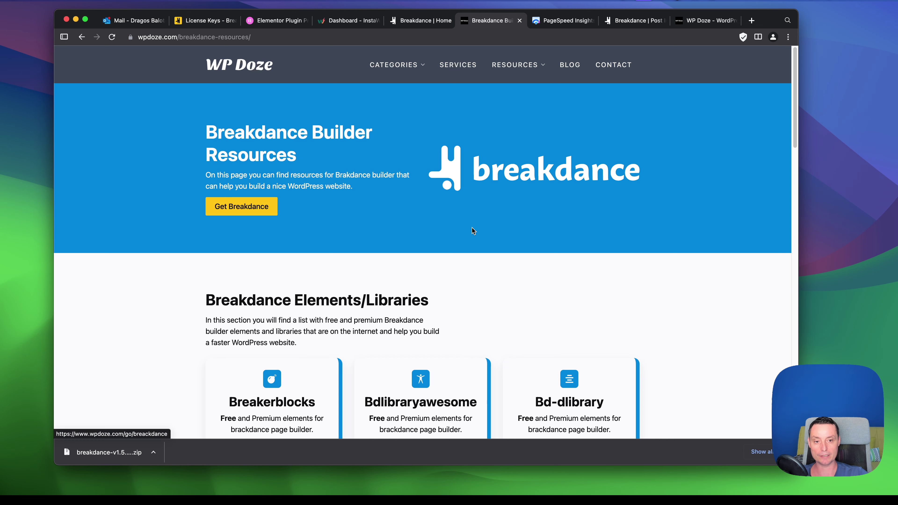
{"action": "scroll", "coordinate": [475, 173], "scroll_direction": "down", "scroll_amount": 1}
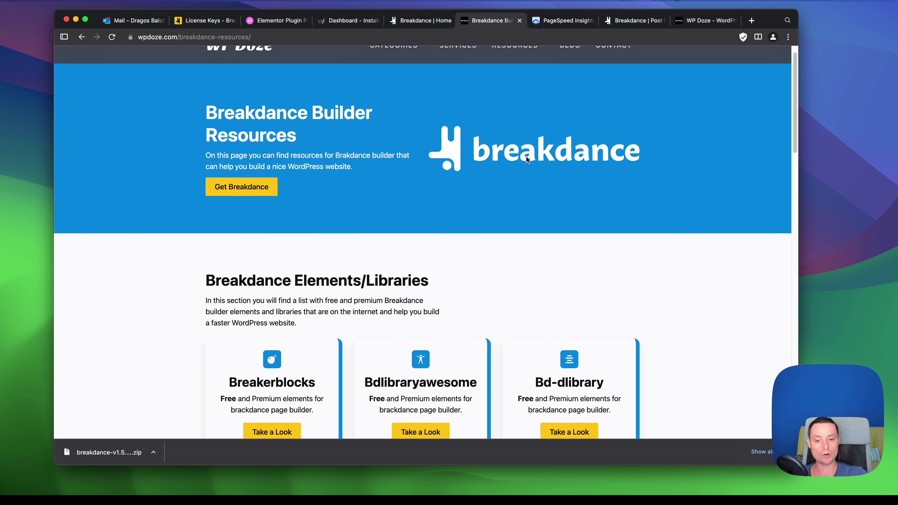
{"action": "scroll", "coordinate": [526, 156], "scroll_direction": "down", "scroll_amount": 5}
{"action": "scroll", "coordinate": [320, 157], "scroll_direction": "down", "scroll_amount": 4}
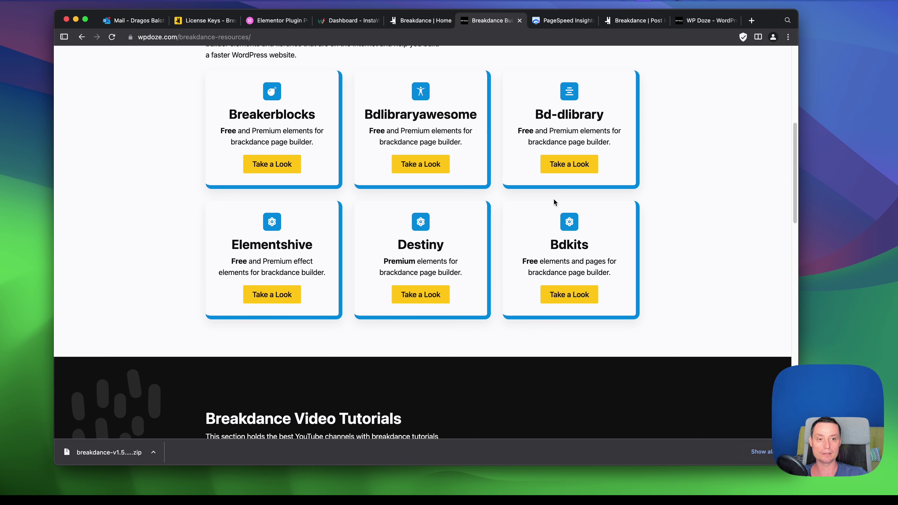
{"action": "scroll", "coordinate": [554, 200], "scroll_direction": "down", "scroll_amount": 11}
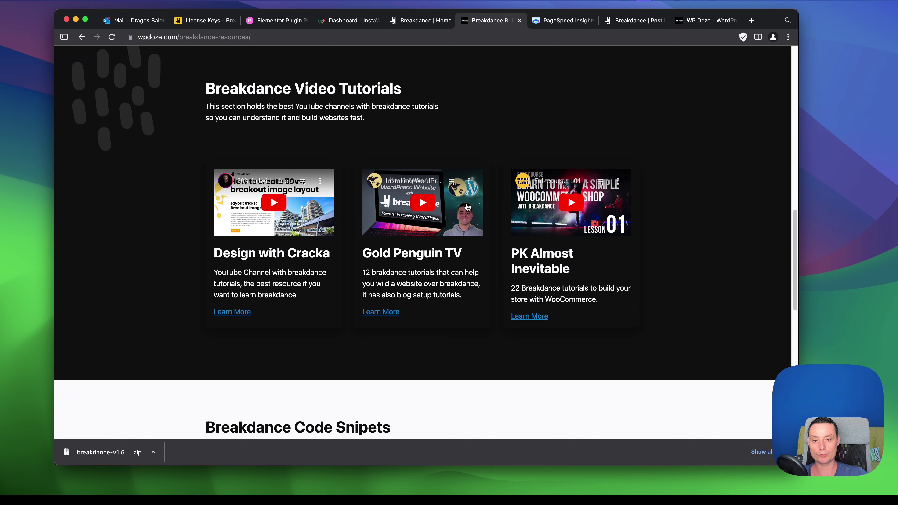
{"action": "scroll", "coordinate": [463, 174], "scroll_direction": "down", "scroll_amount": 10}
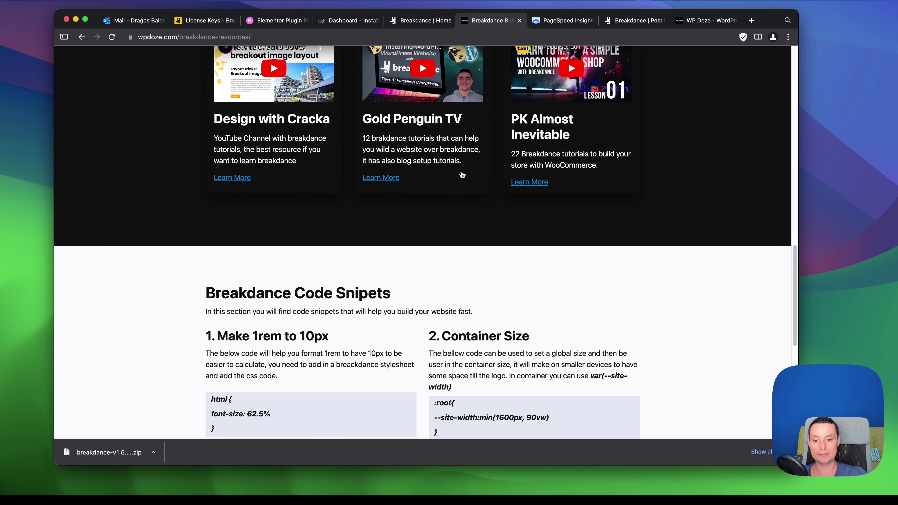